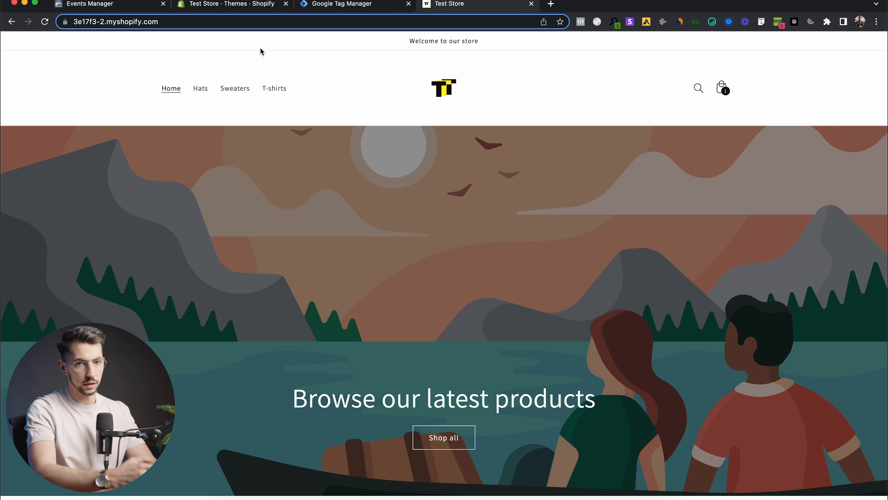
# Step: Reload the Test Store homepage and check it for pixels with Meta Pixel Helper
pyautogui.click(121, 7)
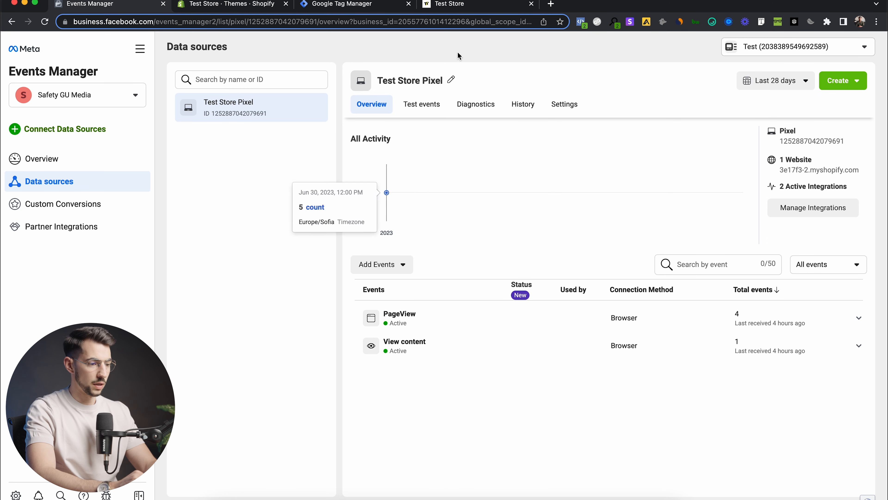
pyautogui.click(511, 2)
pyautogui.click(404, 20)
pyautogui.press('Return')
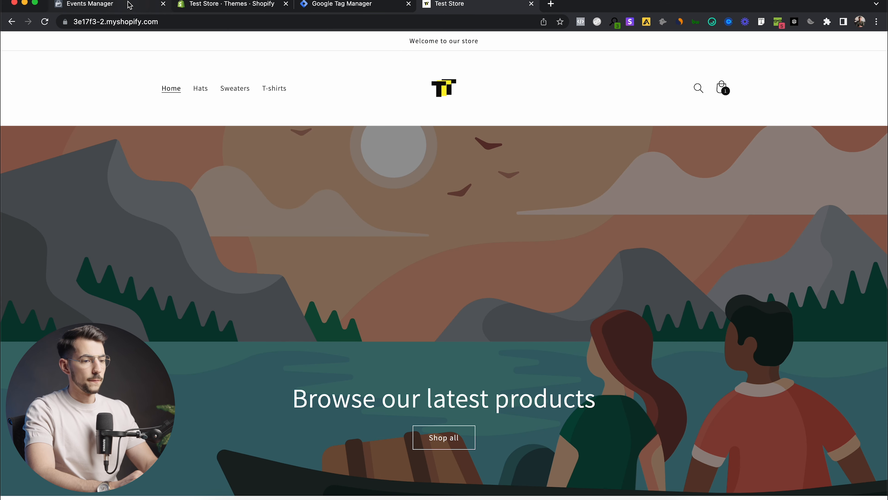
pyautogui.click(583, 23)
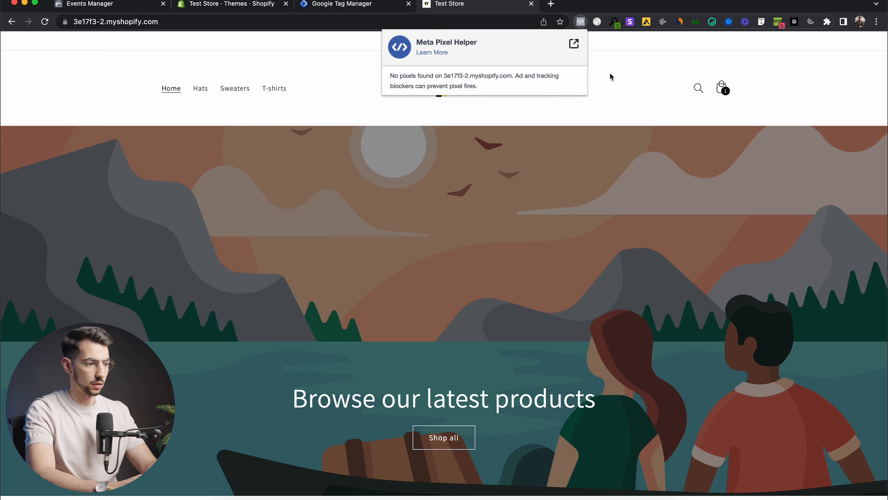
# Step: Examine the Test Store Pixel's overview and the list of all tools in Meta Events Manager
pyautogui.click(109, 5)
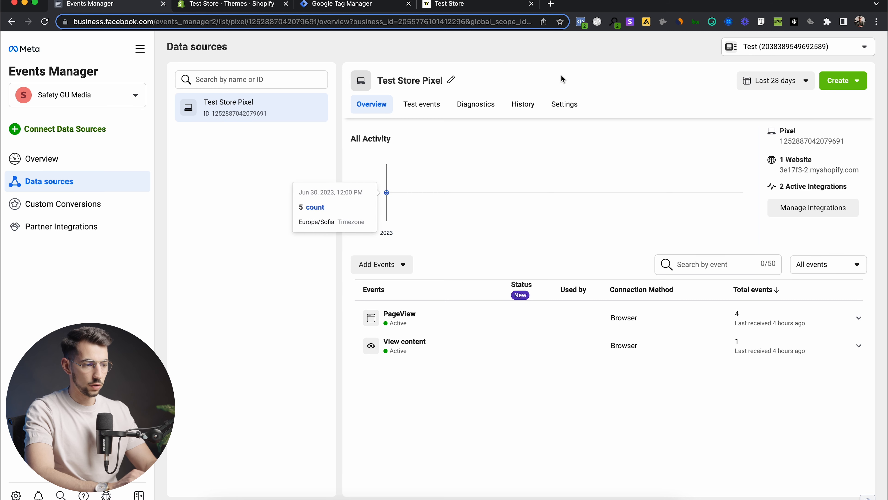
pyautogui.click(140, 49)
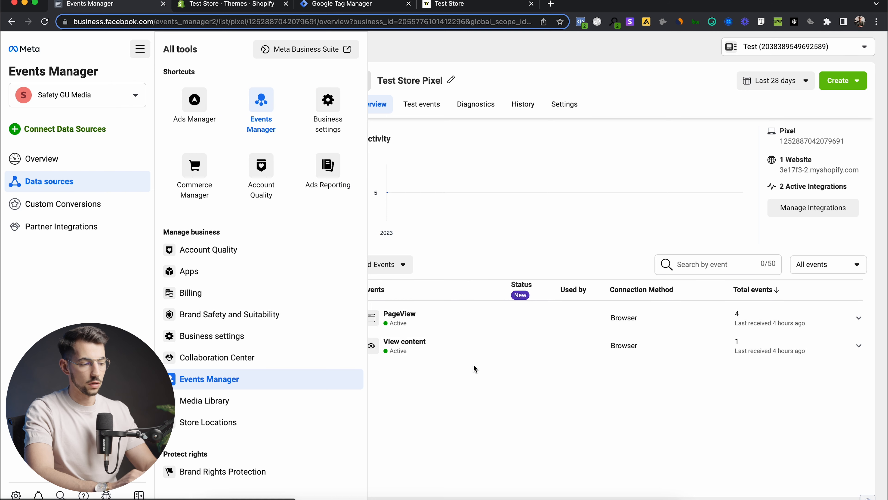
pyautogui.click(441, 418)
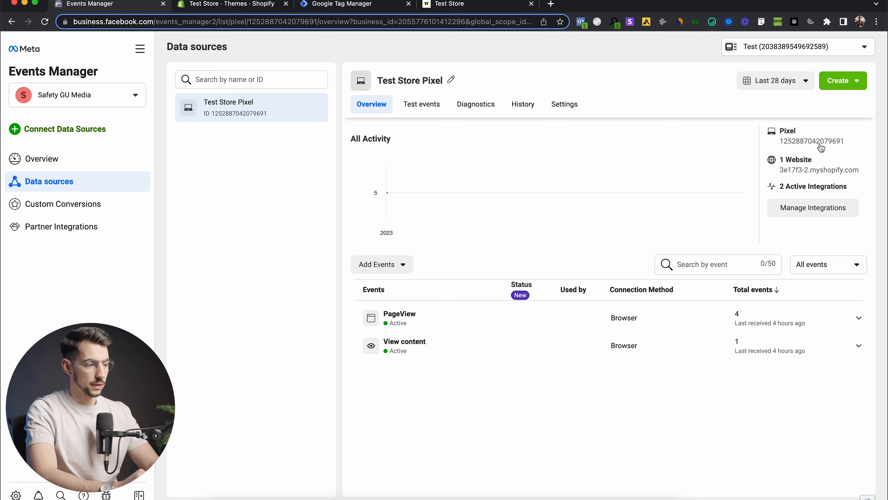
pyautogui.moveTo(590, 206)
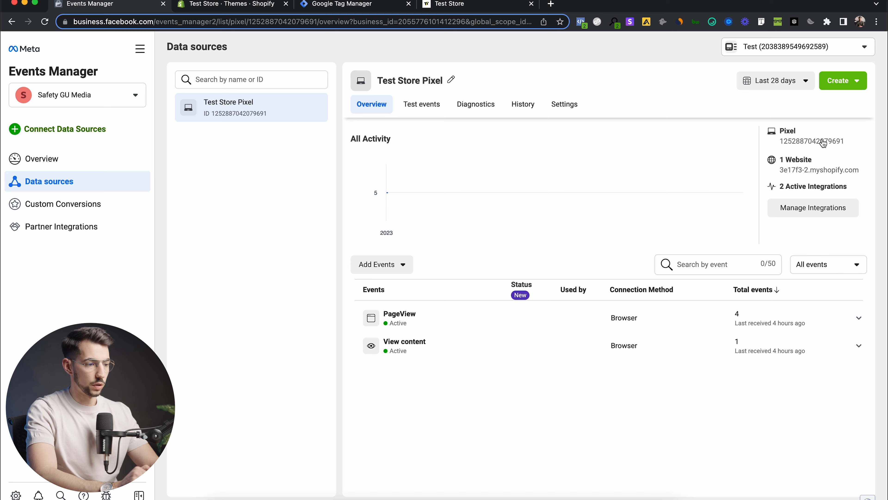
# Step: Switch to Google Tag Manager and open the Test Store container's triggers
pyautogui.click(348, 4)
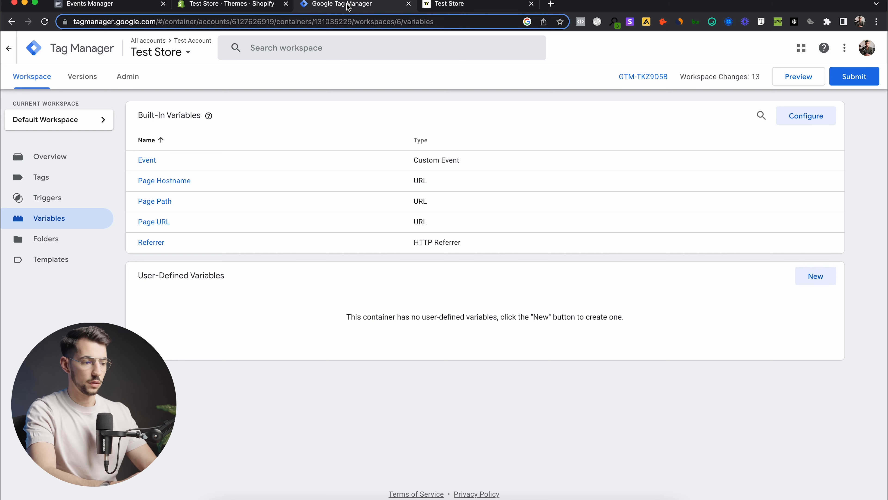
pyautogui.click(485, 7)
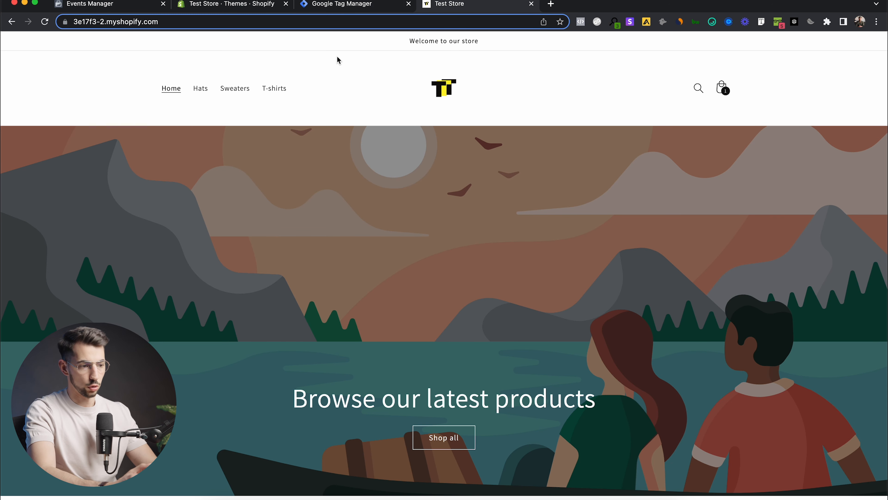
pyautogui.click(356, 4)
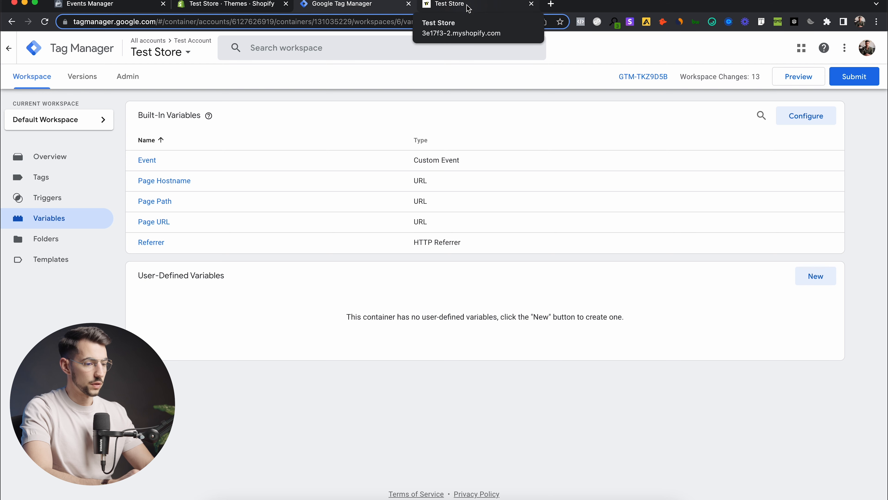
pyautogui.click(84, 168)
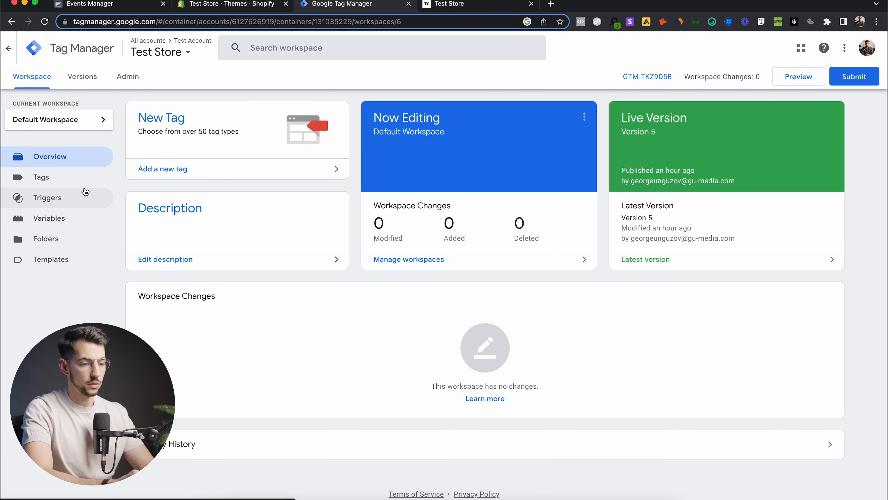
pyautogui.click(67, 198)
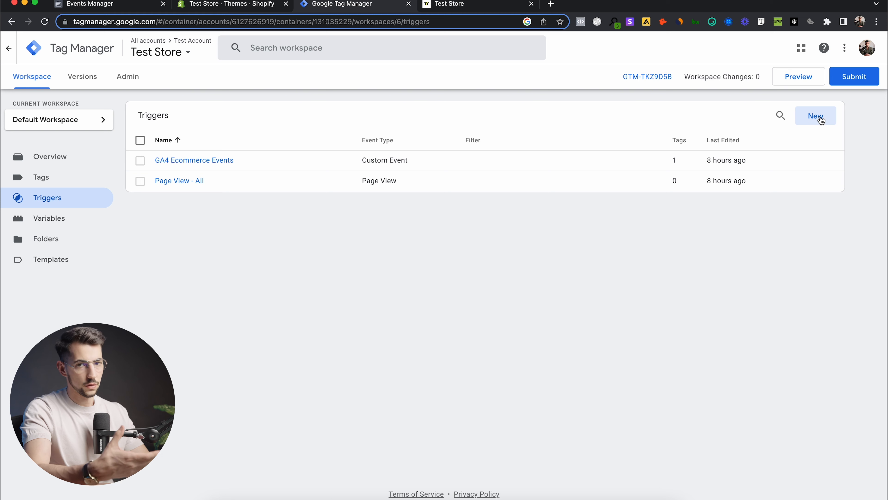
# Step: Create a Click - All Elements trigger that fires on all clicks, name it All Clicks and save it
pyautogui.click(815, 116)
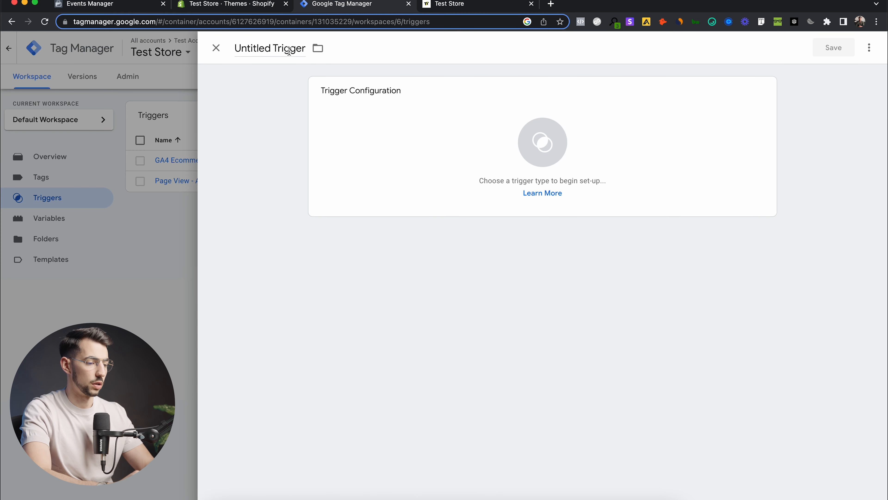
pyautogui.click(537, 117)
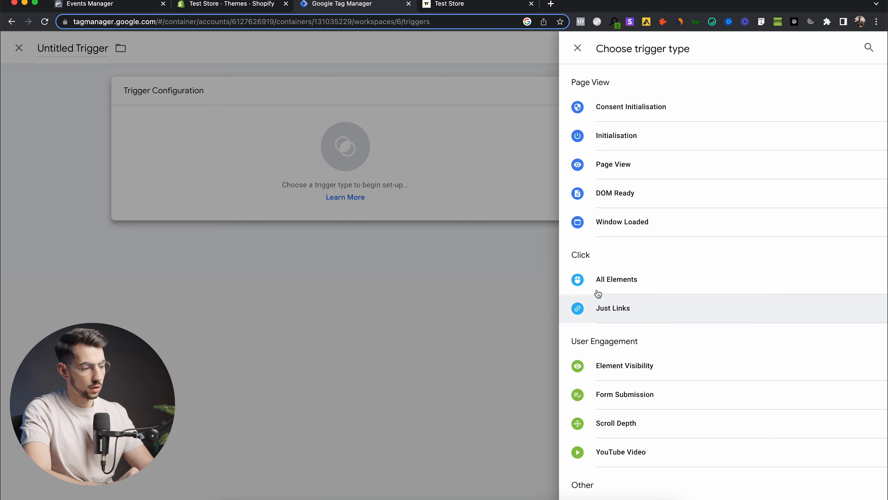
pyautogui.click(689, 283)
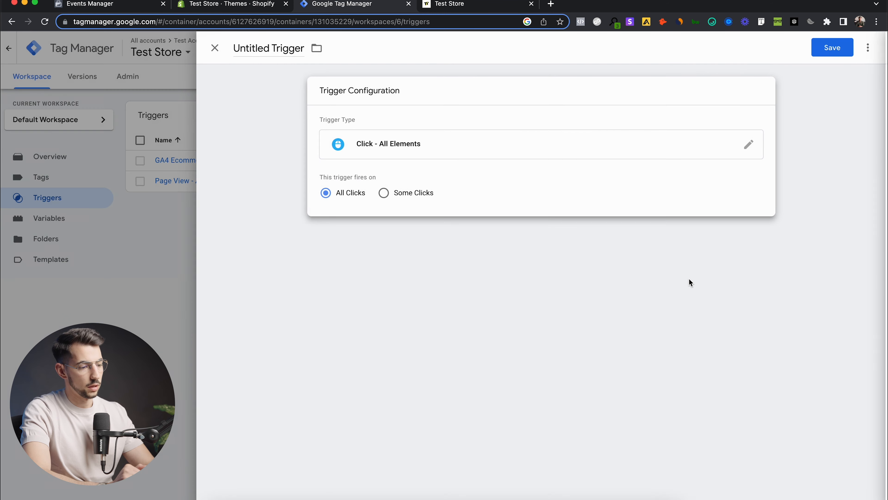
pyautogui.tripleClick(285, 48)
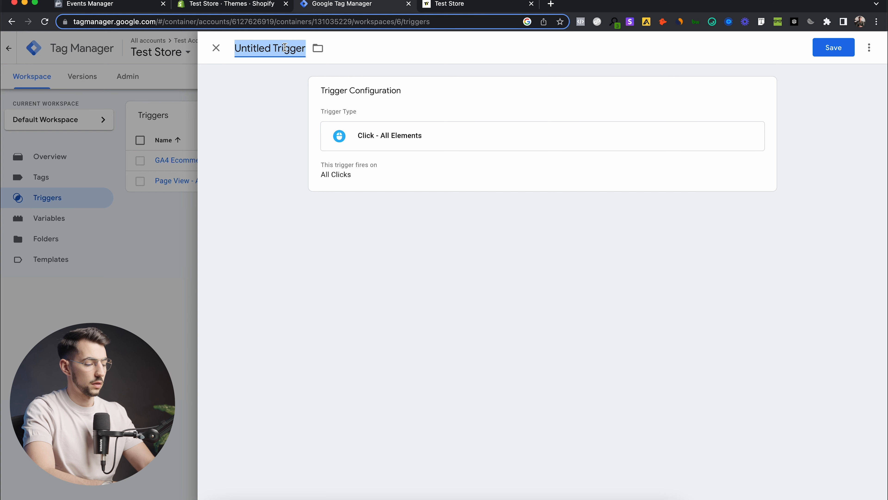
pyautogui.write('Al')
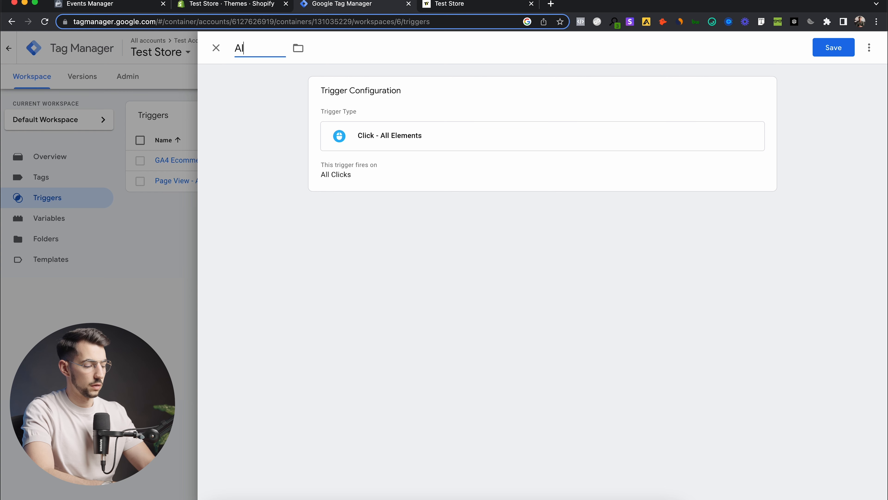
pyautogui.write('l Clicka')
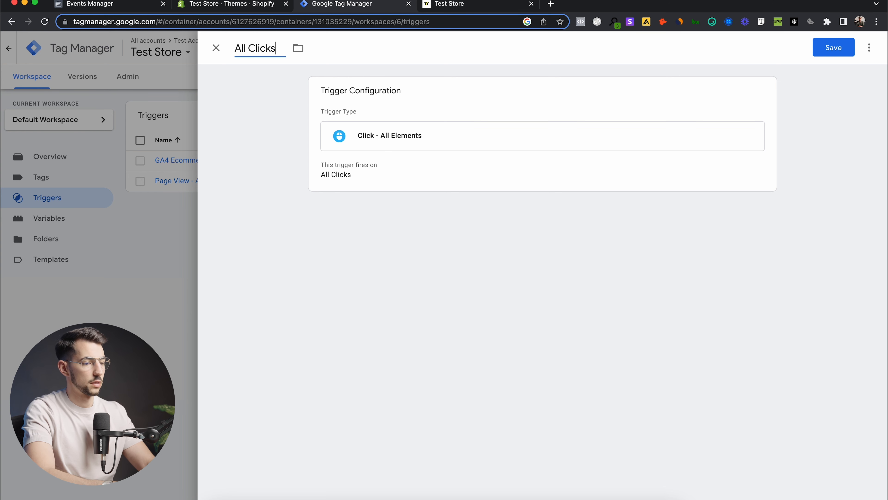
pyautogui.click(829, 45)
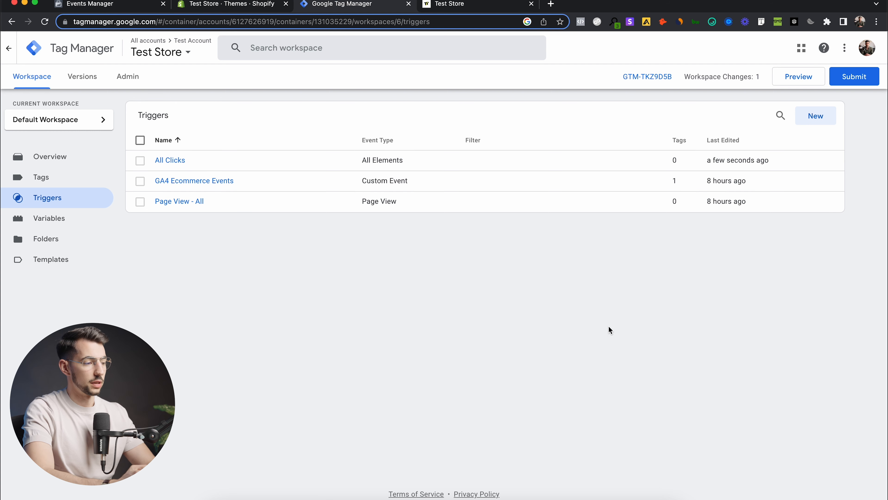
pyautogui.click(798, 78)
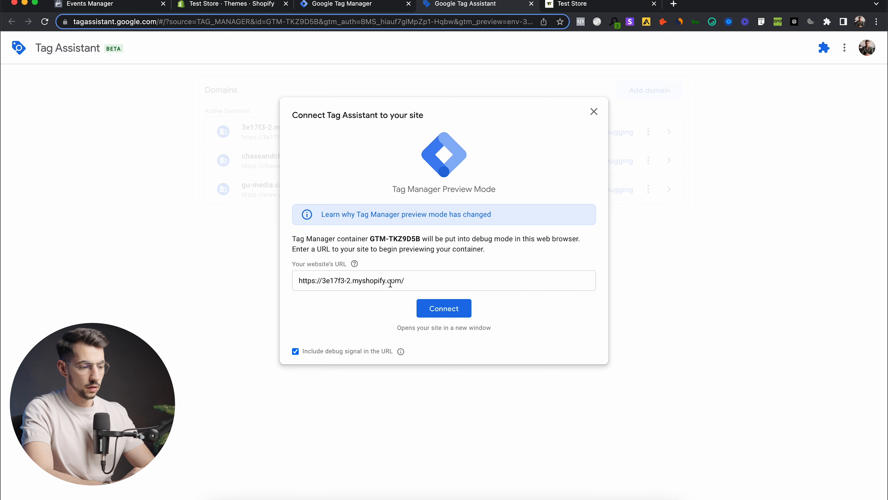
pyautogui.click(450, 312)
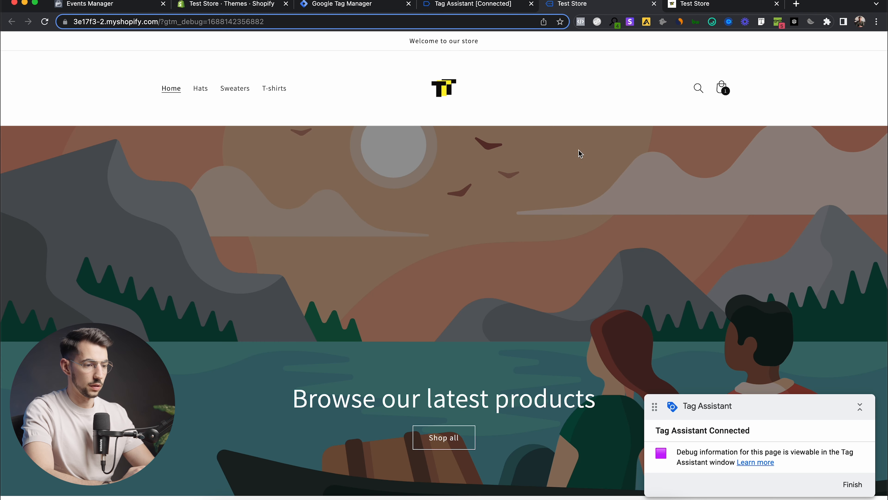
pyautogui.click(482, 5)
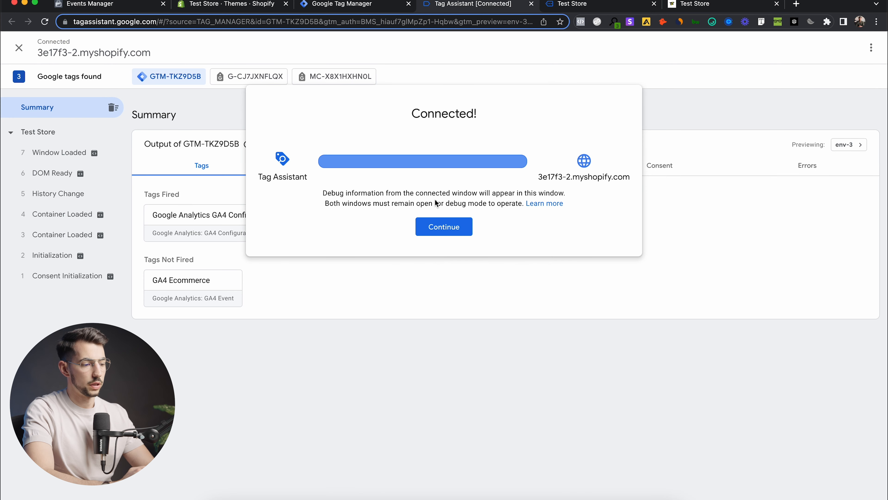
pyautogui.click(460, 230)
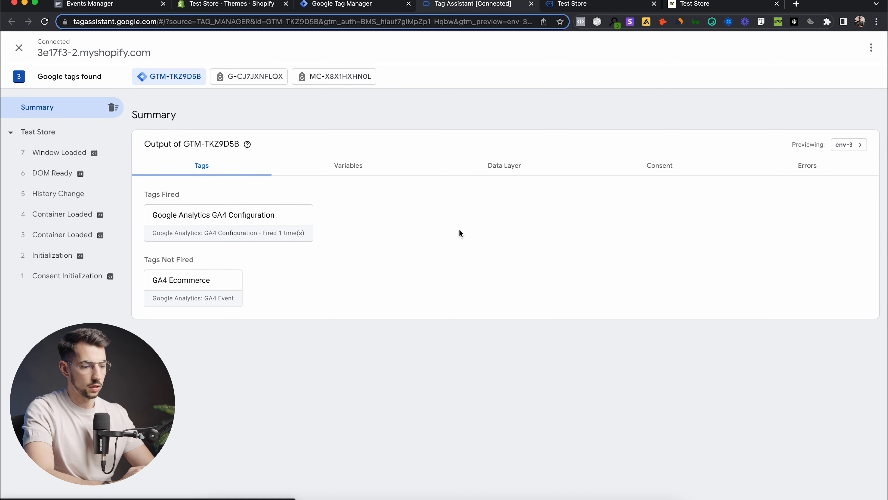
# Step: In the connected store, add the featured Black Short Sleeved T-shirt in size S to the cart and proceed to checkout
pyautogui.click(583, 5)
pyautogui.scroll(-8, 471, 285)
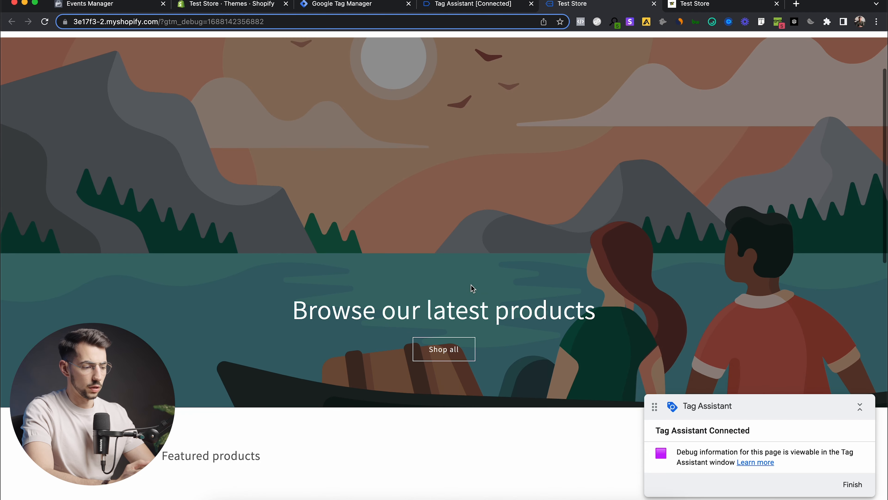
pyautogui.scroll(-1, 471, 284)
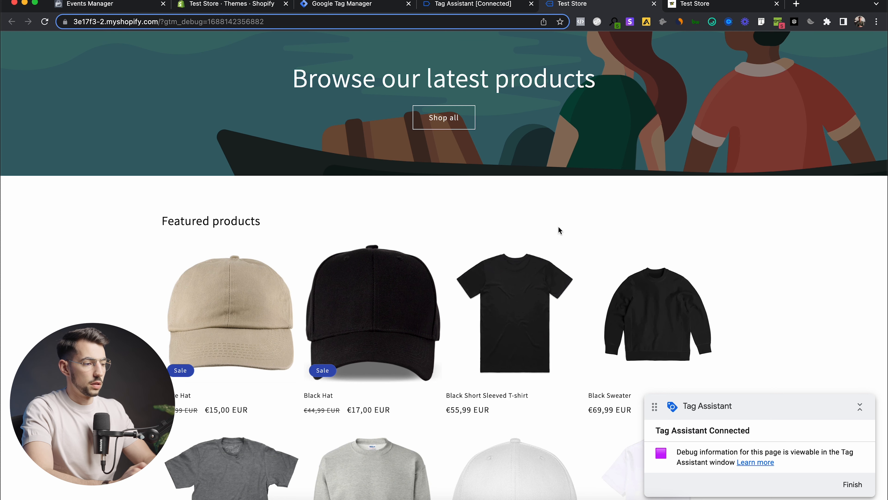
pyautogui.scroll(-1, 557, 229)
pyautogui.click(524, 277)
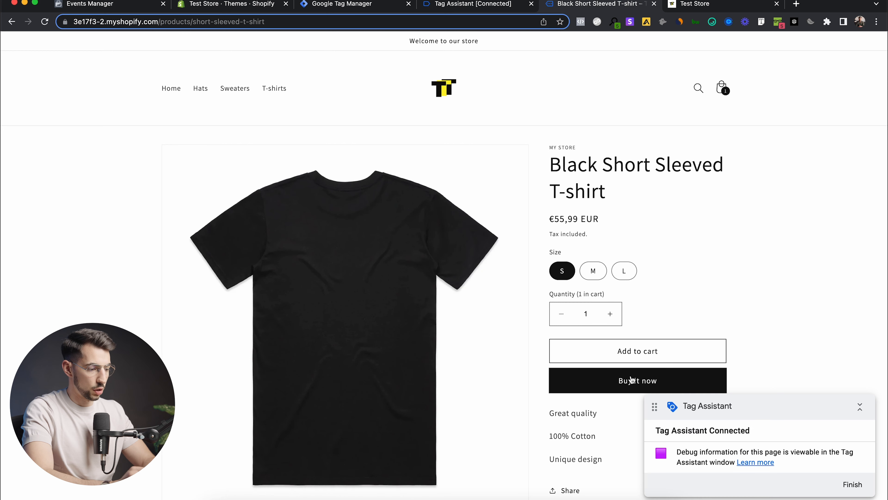
pyautogui.click(647, 354)
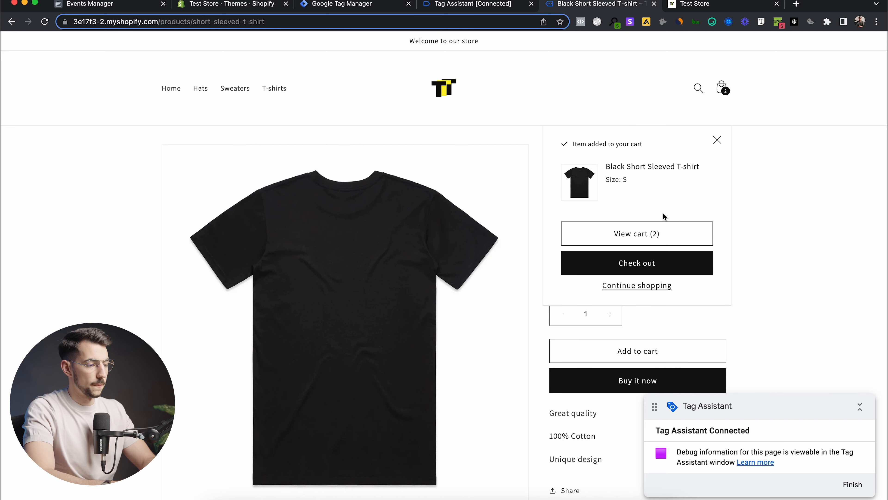
pyautogui.click(657, 264)
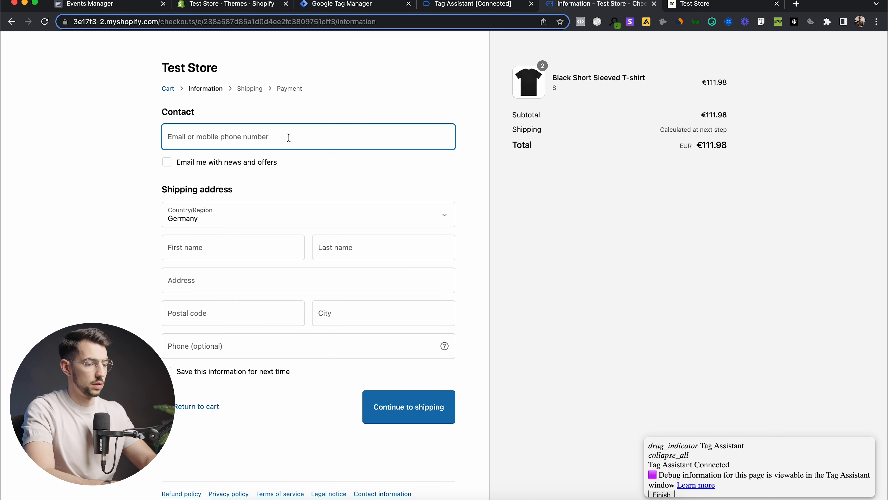
# Step: Fill in the checkout's contact e-mail, first and last name, street address, postal code and city with test data
pyautogui.write('test@gmail.com')
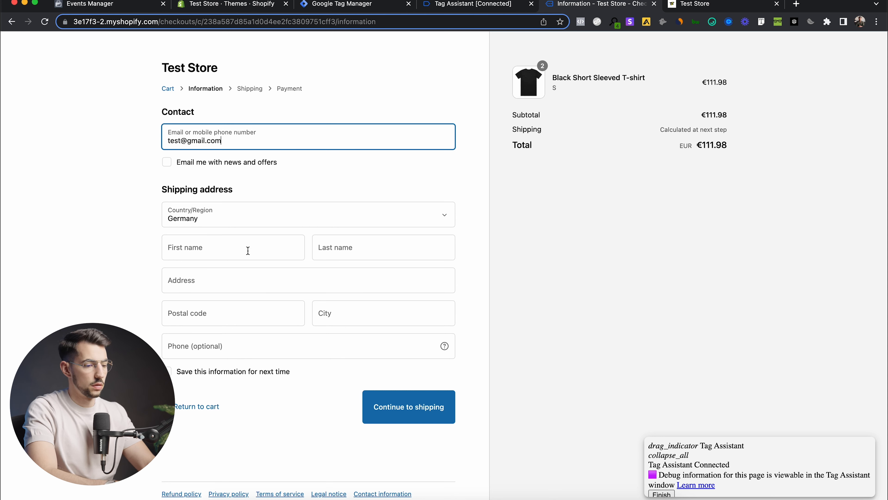
pyautogui.click(248, 250)
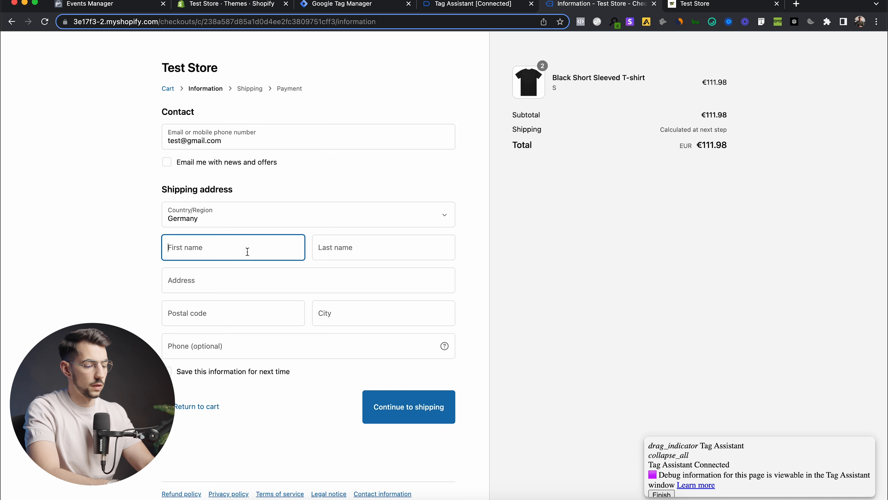
pyautogui.write('Test')
pyautogui.click(404, 258)
pyautogui.write('Test')
pyautogui.click(316, 281)
pyautogui.write('Tes')
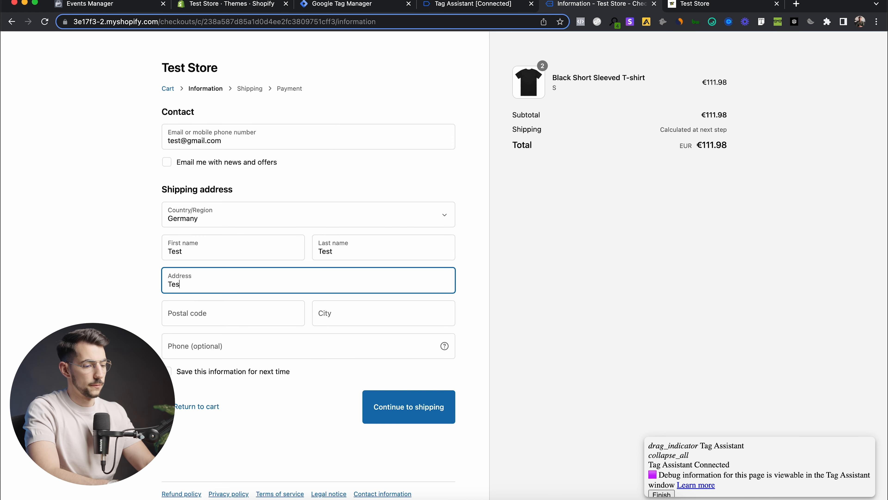
pyautogui.click(274, 309)
pyautogui.write('10000')
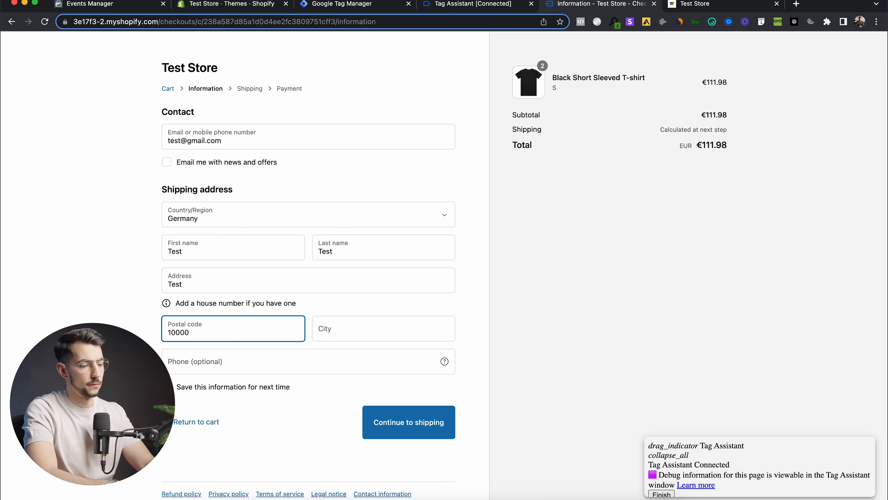
pyautogui.click(337, 329)
pyautogui.write('Test')
# Step: Complete the order with free Standard shipping and Cash on Delivery, and return to Tag Assistant
pyautogui.click(411, 429)
pyautogui.click(410, 268)
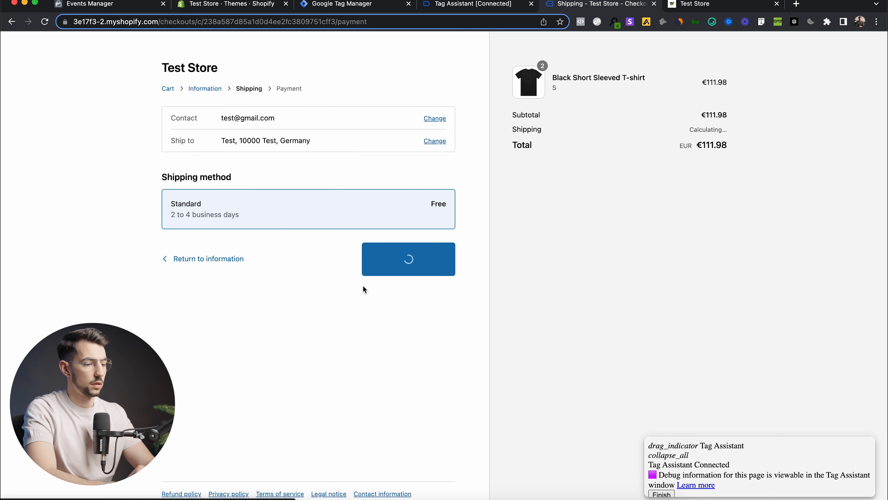
pyautogui.click(413, 386)
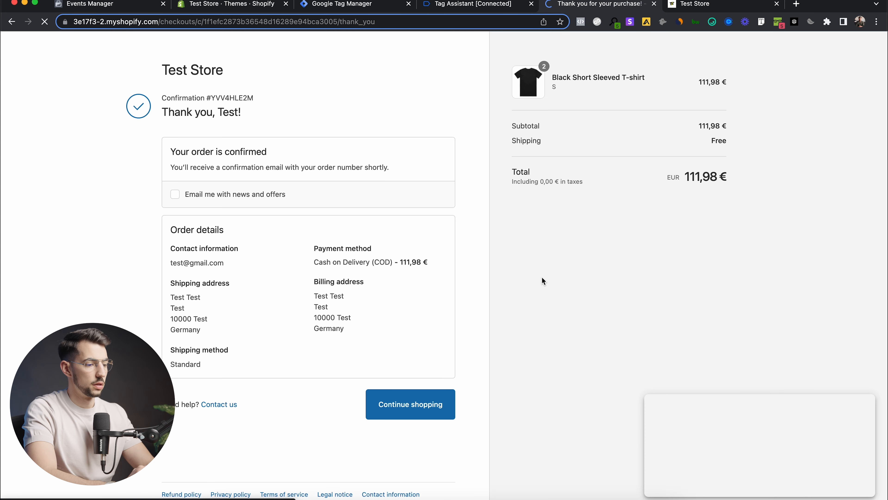
pyautogui.click(493, 7)
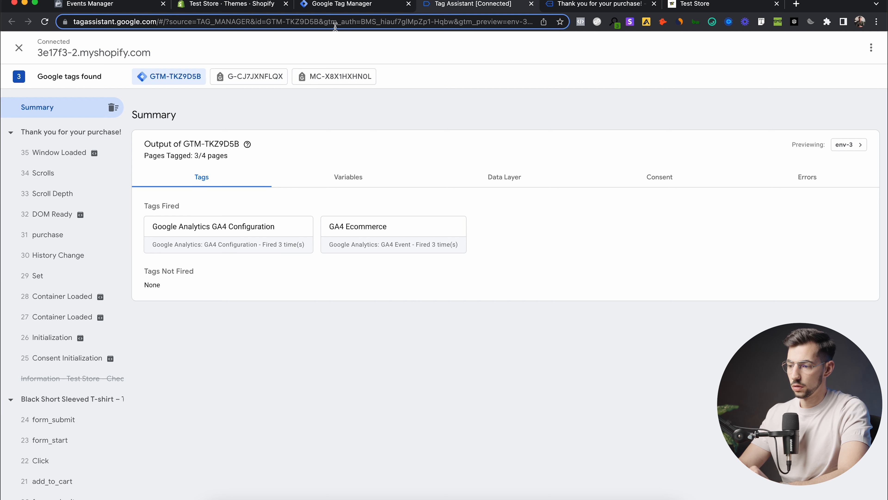
# Step: Examine the captured event timeline, from the Test Store page through view_item and add_to_cart to the purchase event
pyautogui.scroll(-1, 65, 272)
pyautogui.scroll(-15, 65, 272)
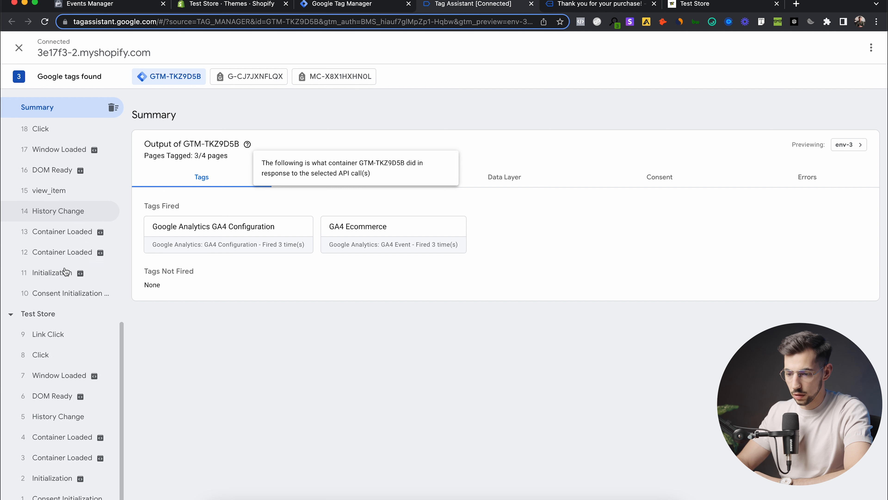
pyautogui.scroll(1, 79, 346)
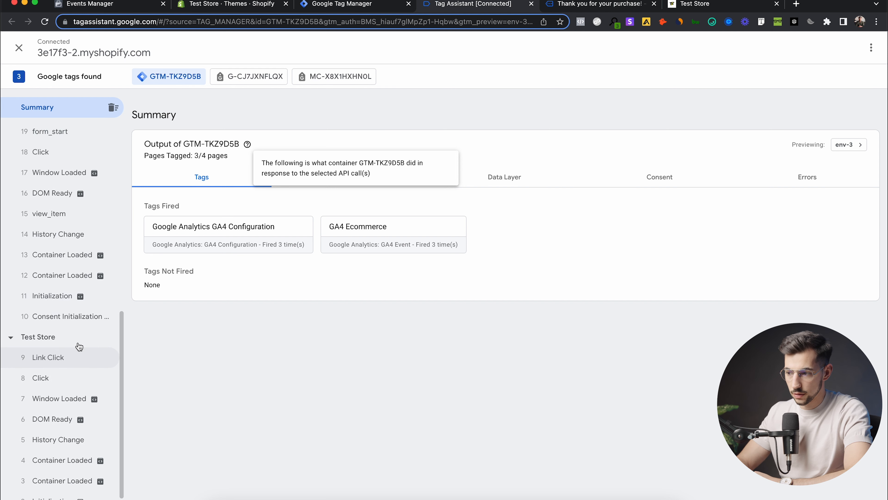
pyautogui.scroll(1, 79, 346)
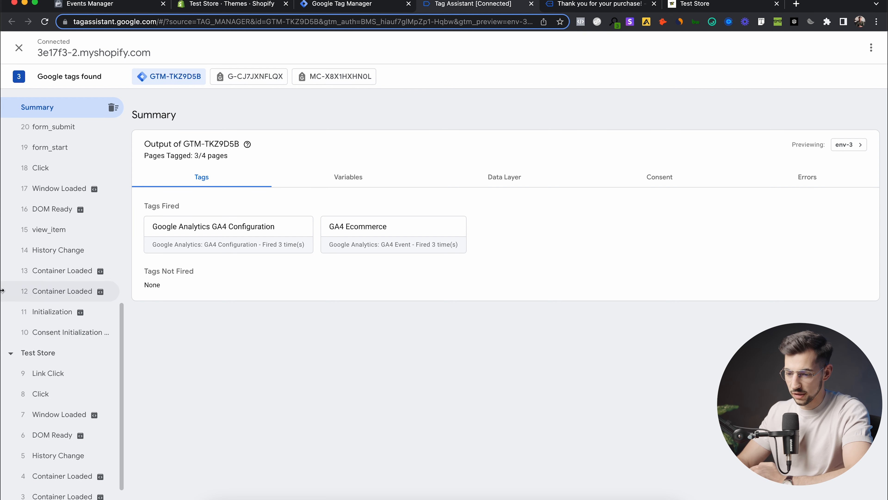
pyautogui.scroll(-2, 93, 416)
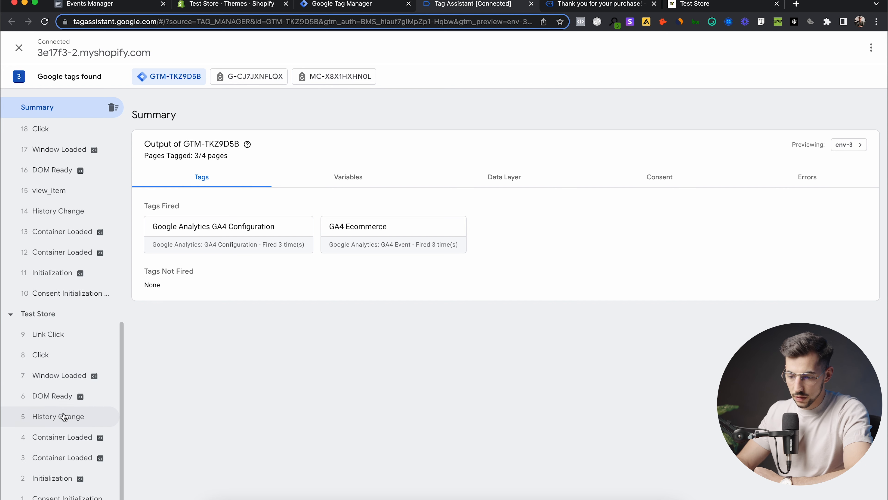
pyautogui.scroll(3, 64, 417)
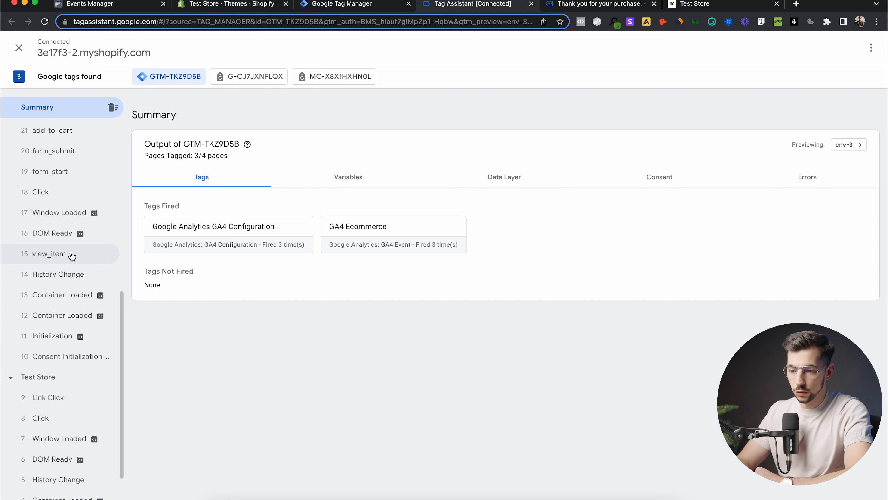
pyautogui.scroll(3, 95, 265)
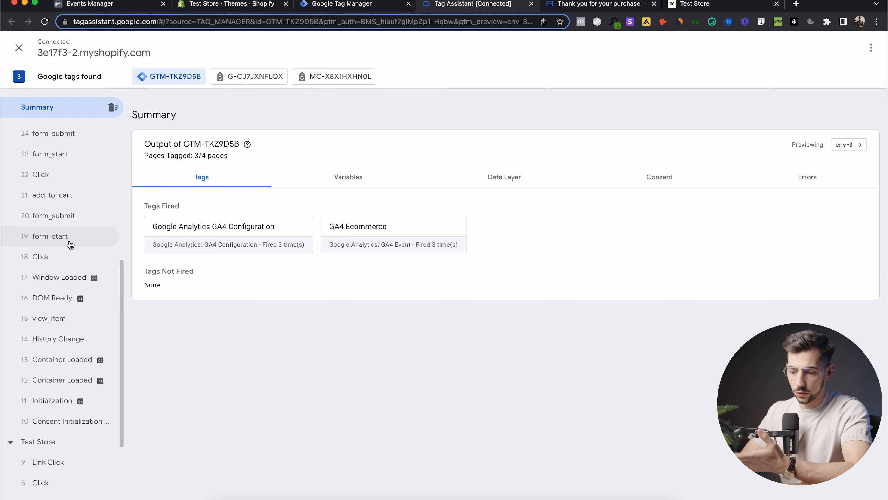
pyautogui.scroll(1, 91, 221)
pyautogui.scroll(2, 72, 282)
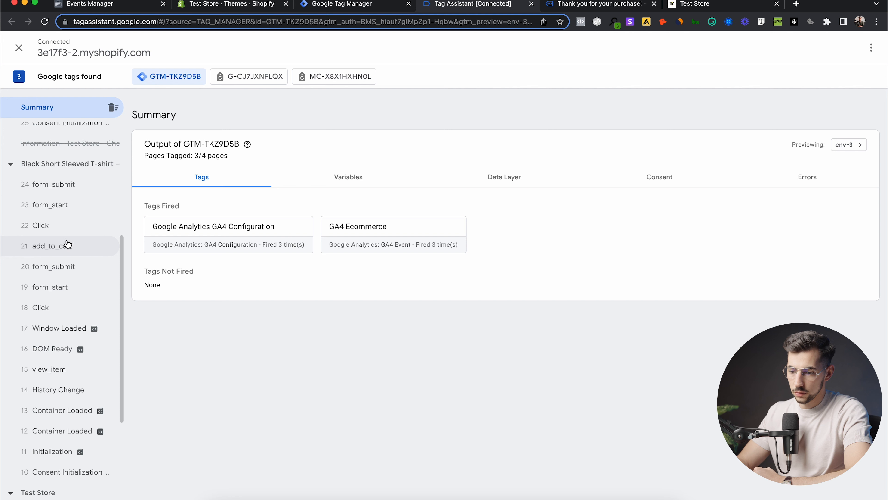
pyautogui.scroll(4, 71, 235)
pyautogui.scroll(8, 77, 232)
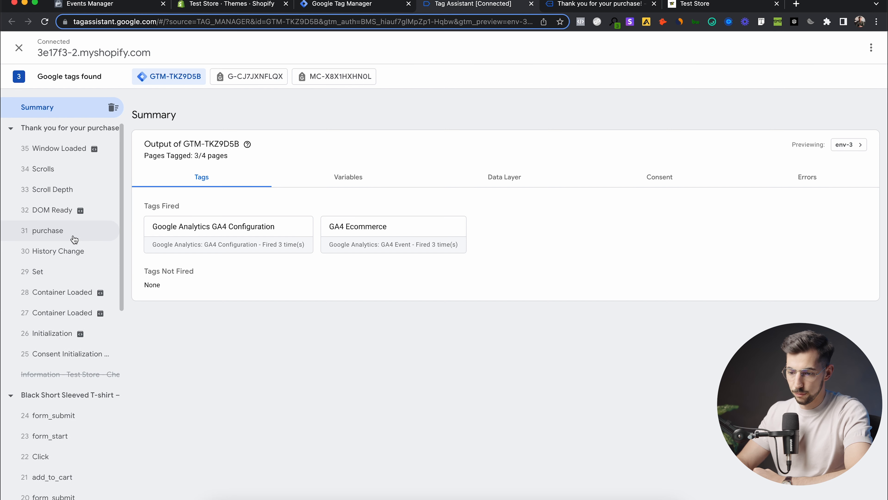
# Step: Inspect which tags fired on the purchase event and on the Test Store page's first Container Loaded event
pyautogui.click(74, 239)
pyautogui.scroll(-18, 88, 315)
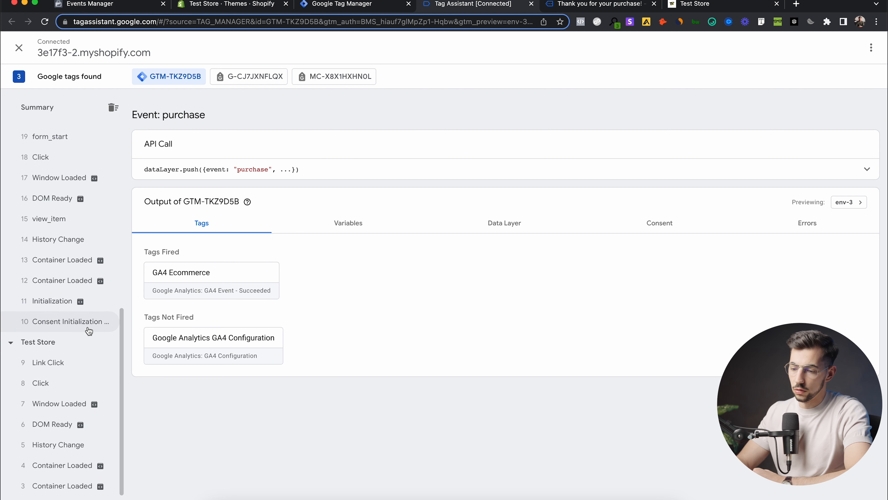
pyautogui.scroll(-1, 89, 330)
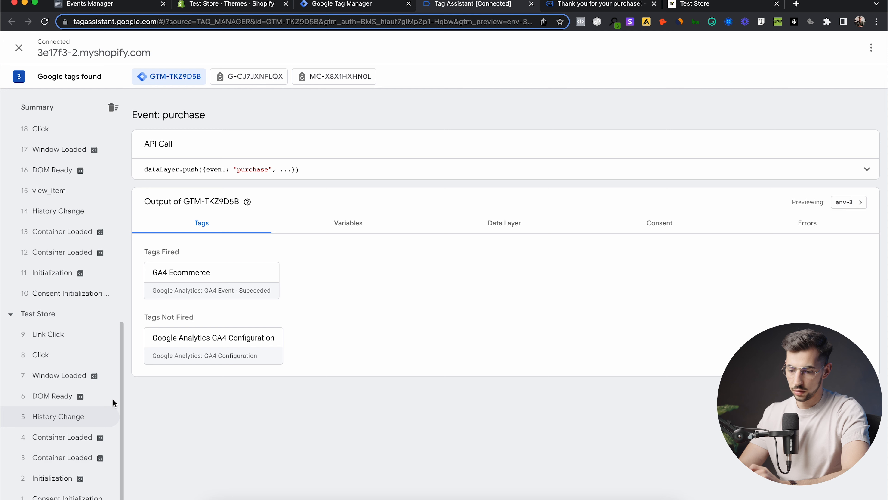
pyautogui.click(65, 463)
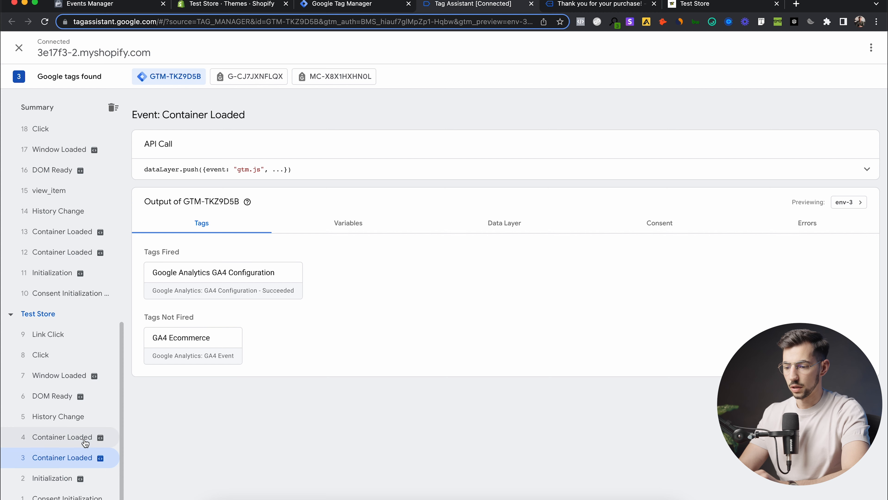
pyautogui.scroll(1, 97, 415)
pyautogui.scroll(10, 98, 406)
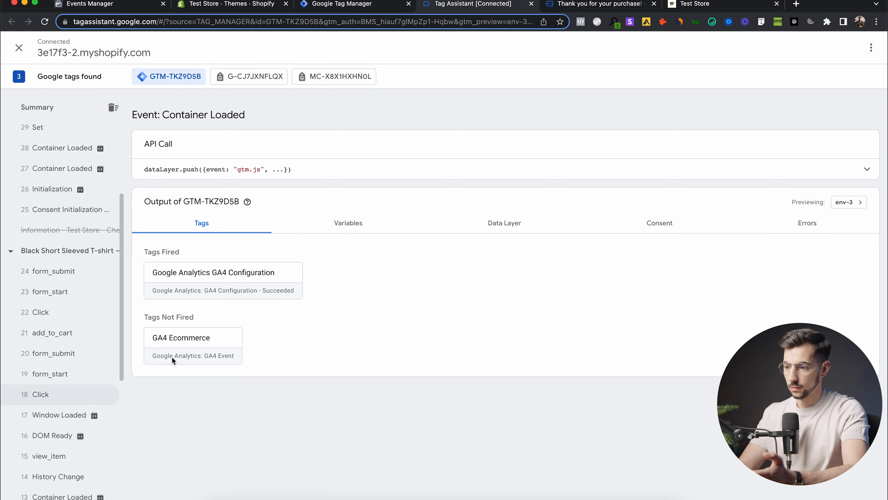
# Step: Switch to Google Tag Manager and start a new tag in the Test Store container
pyautogui.click(373, 5)
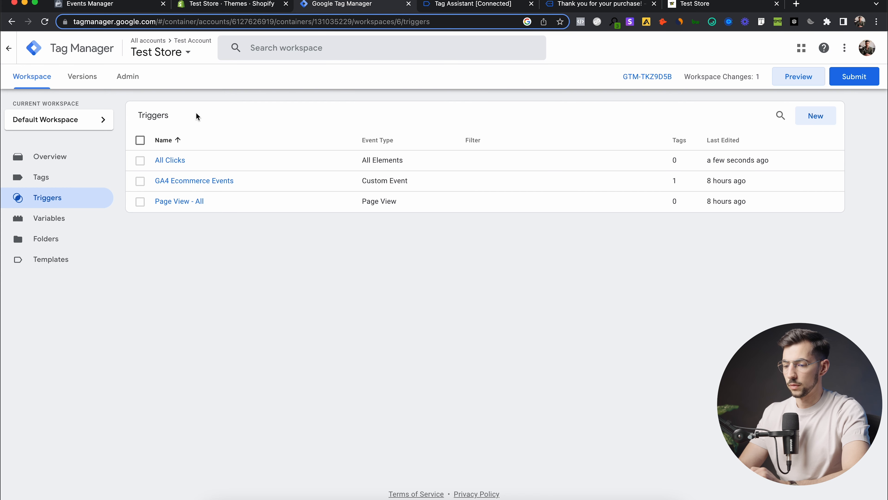
pyautogui.click(65, 176)
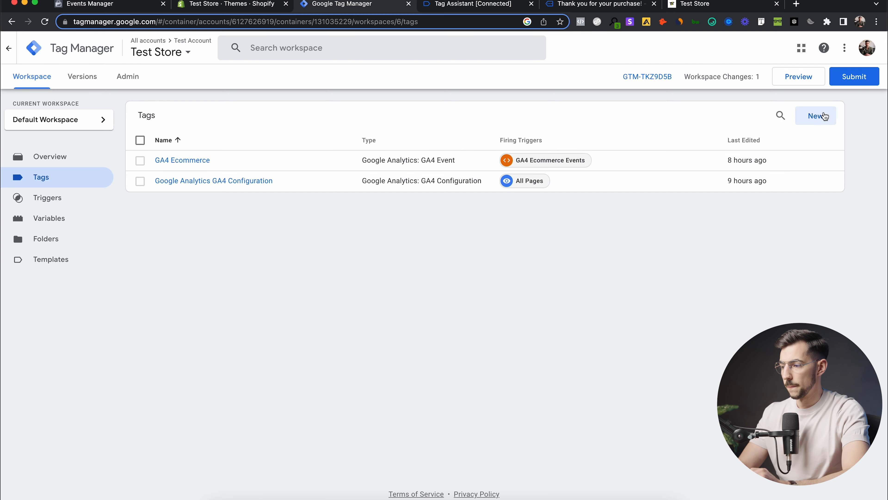
pyautogui.click(815, 116)
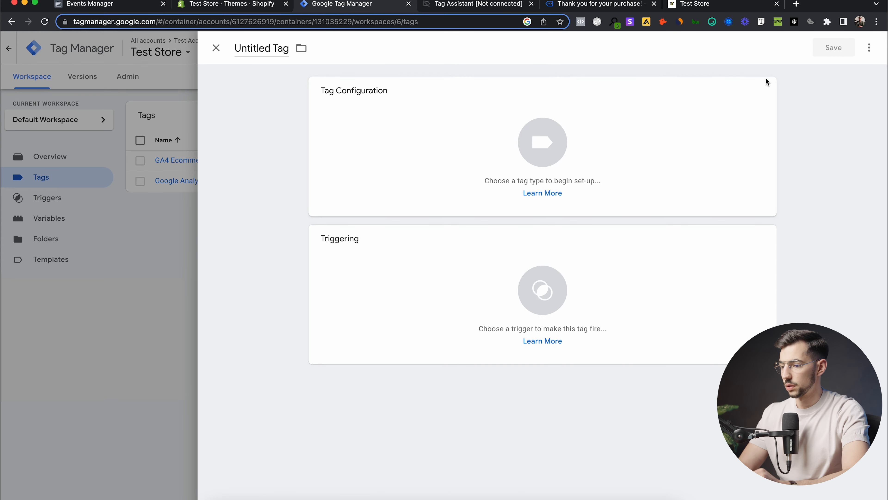
# Step: Search the Community Template Gallery for "Face" and examine the details of the Adsmurai Facebook Pixel & Conversions API (CAPI) template
pyautogui.click(740, 96)
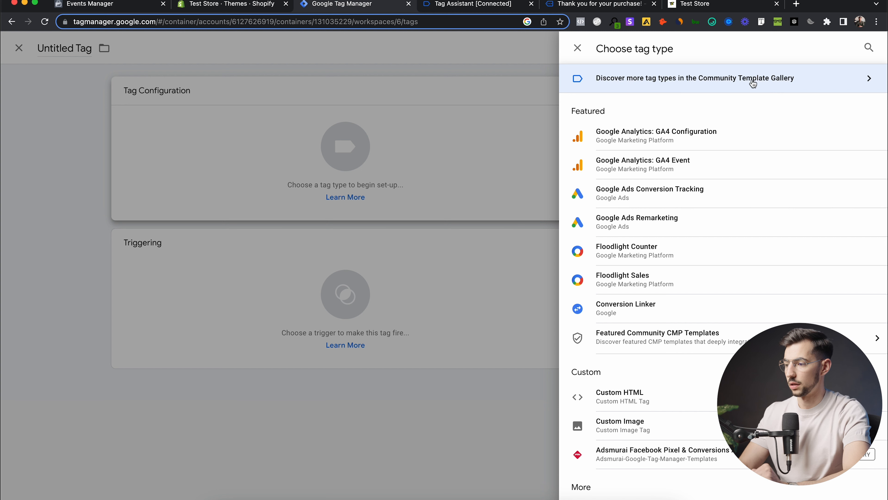
pyautogui.click(813, 81)
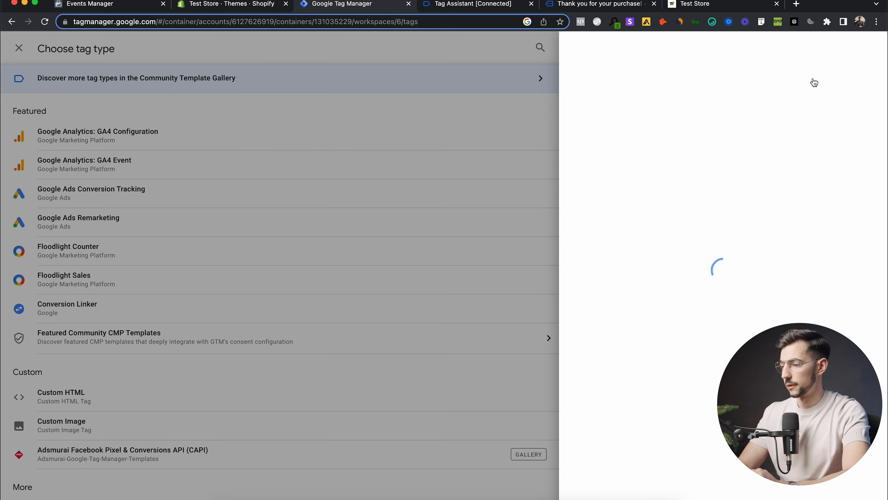
pyautogui.click(864, 48)
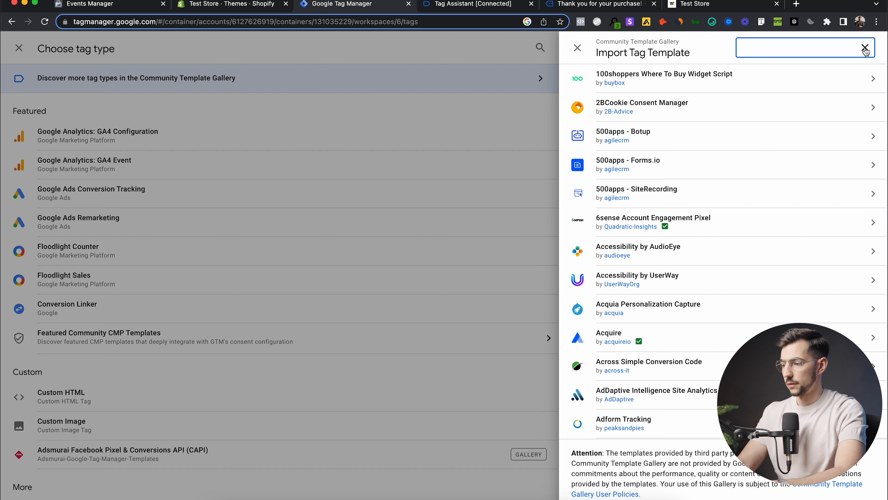
pyautogui.write('Face')
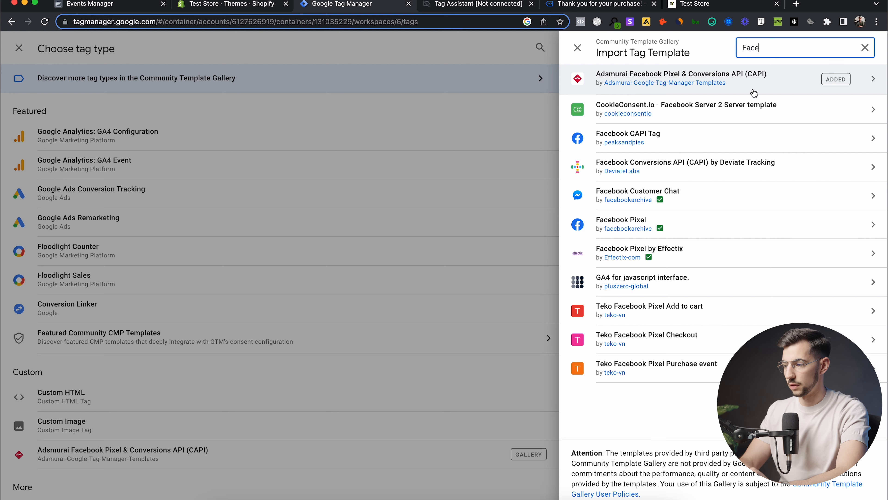
pyautogui.click(802, 84)
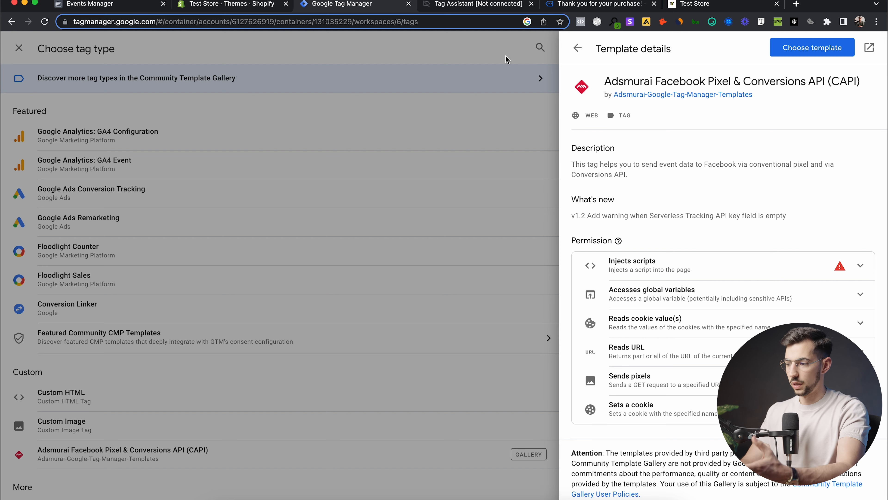
pyautogui.click(520, 52)
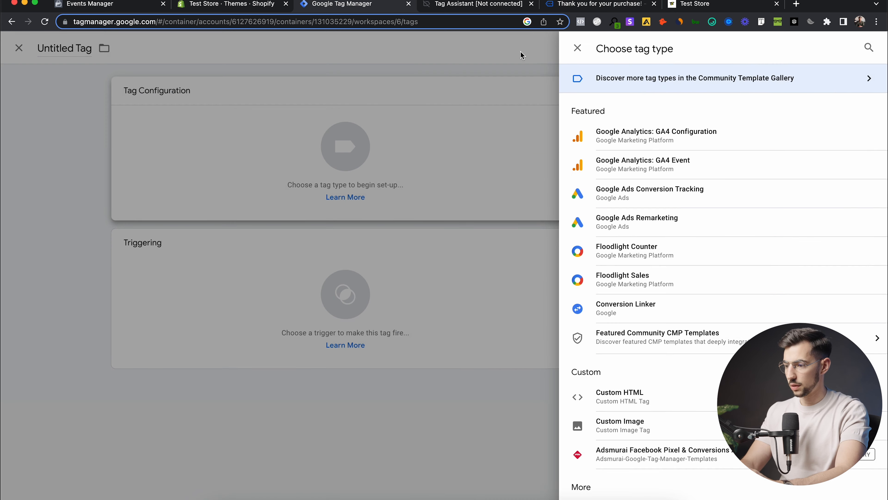
pyautogui.scroll(-2, 658, 356)
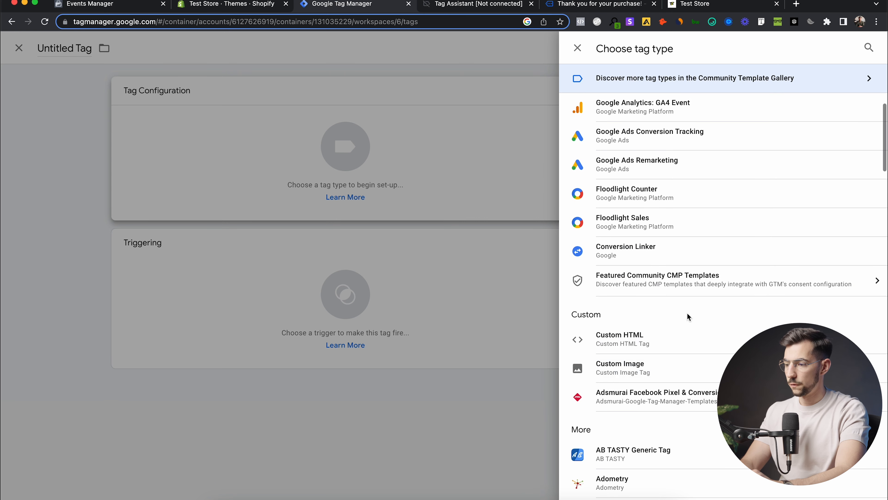
pyautogui.scroll(2, 673, 337)
pyautogui.scroll(-1, 675, 399)
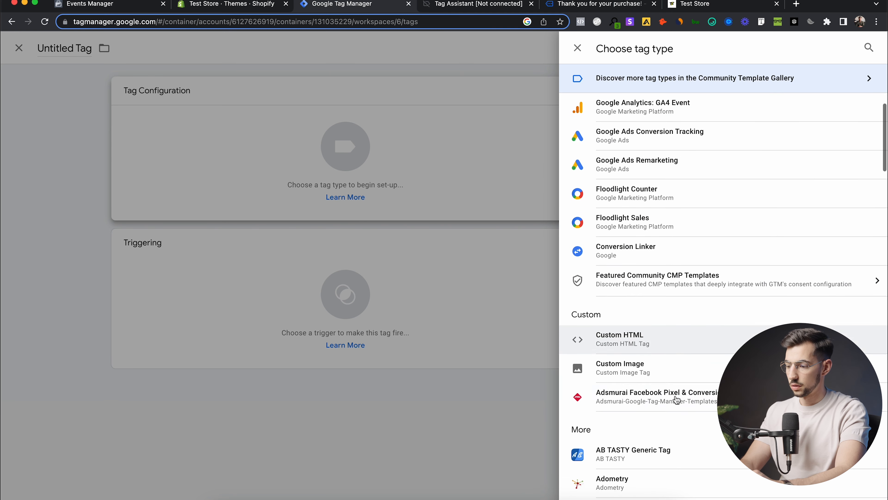
pyautogui.scroll(1, 675, 319)
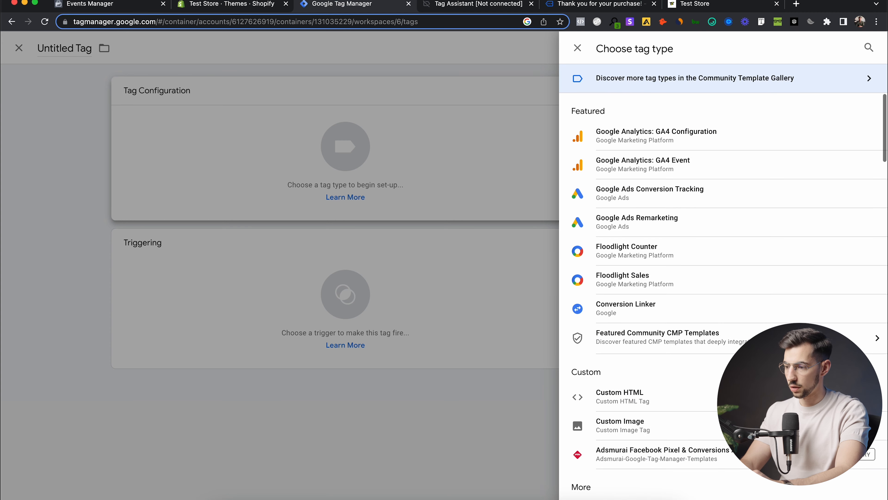
pyautogui.click(493, 124)
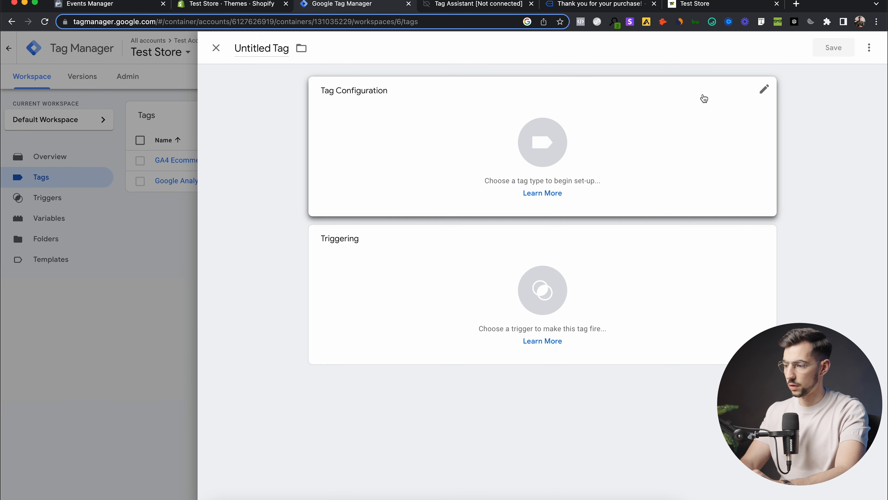
# Step: Set the new tag's type to the custom template Adsmurai Facebook Pixel & Conversions API (CAPI)
pyautogui.click(692, 107)
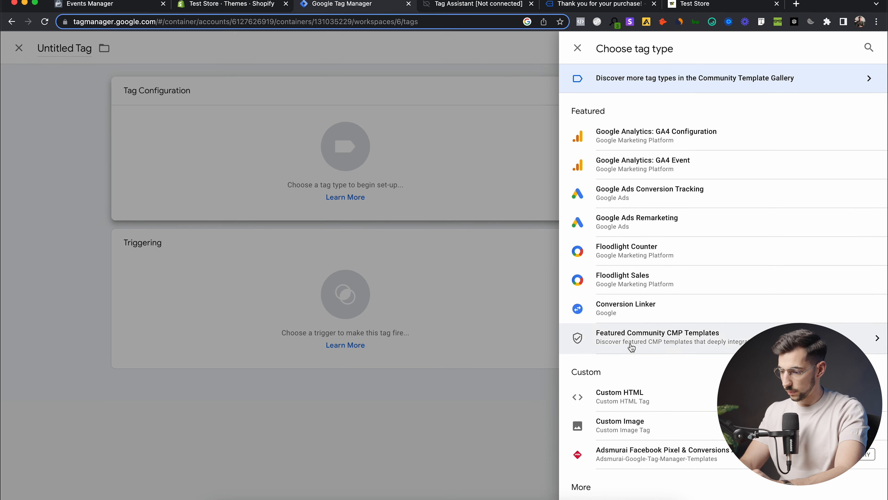
pyautogui.scroll(-1, 617, 348)
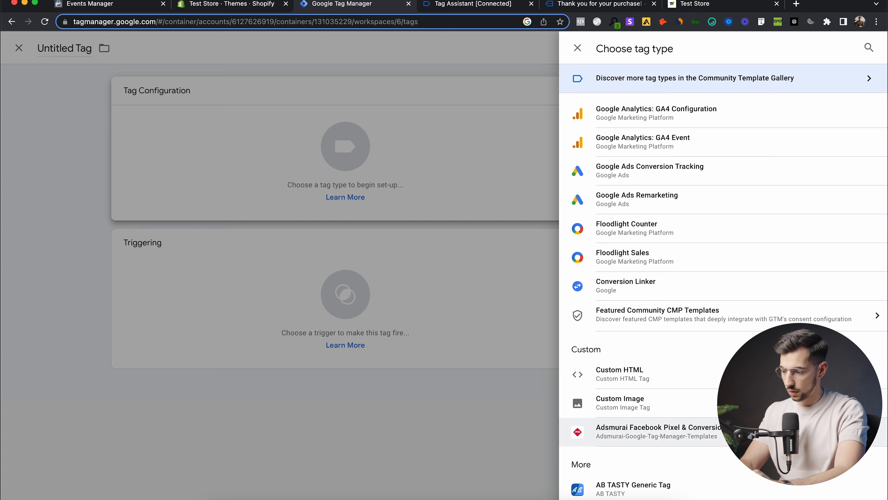
pyautogui.click(657, 431)
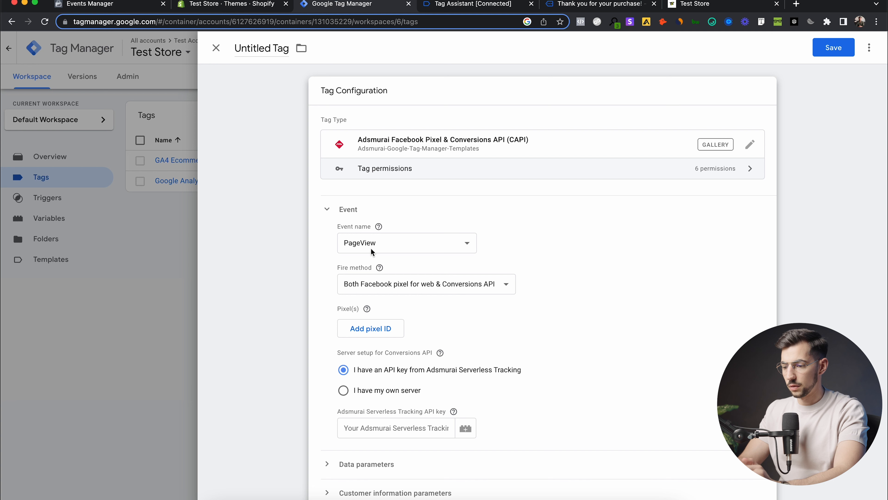
# Step: Keep PageView as the tag's event name and set the fire method to Only Facebook pixel for web
pyautogui.click(466, 242)
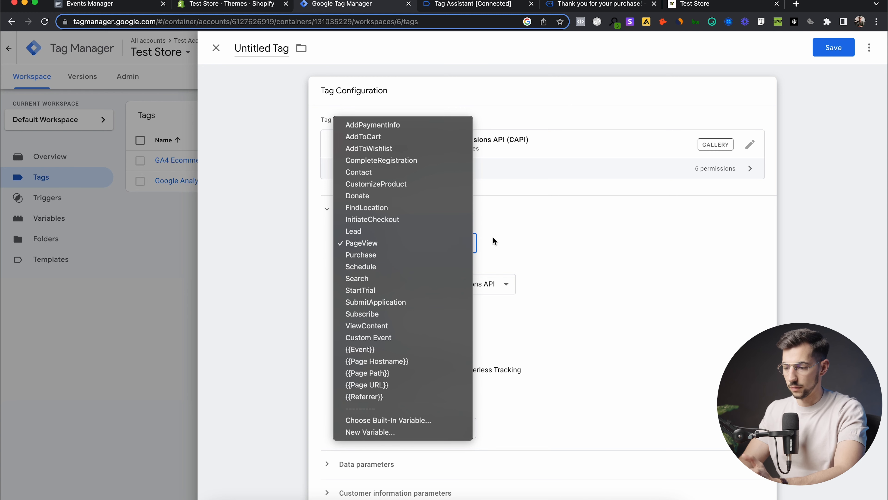
pyautogui.click(405, 243)
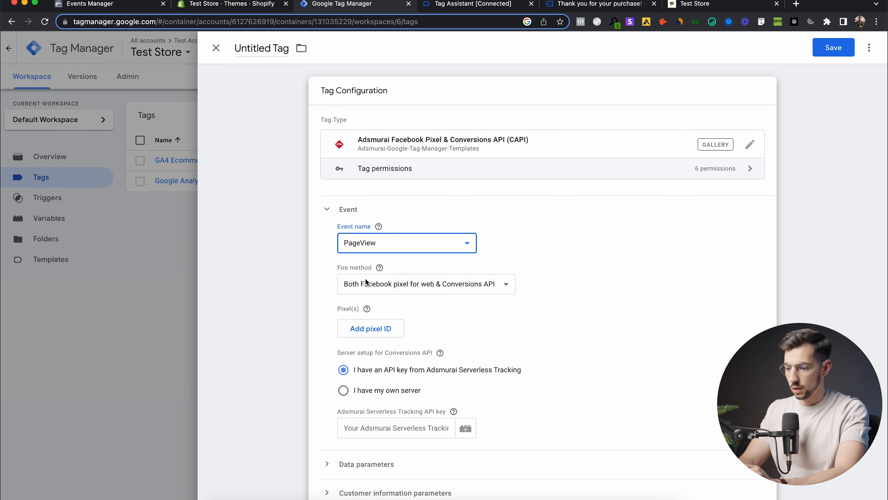
pyautogui.click(473, 284)
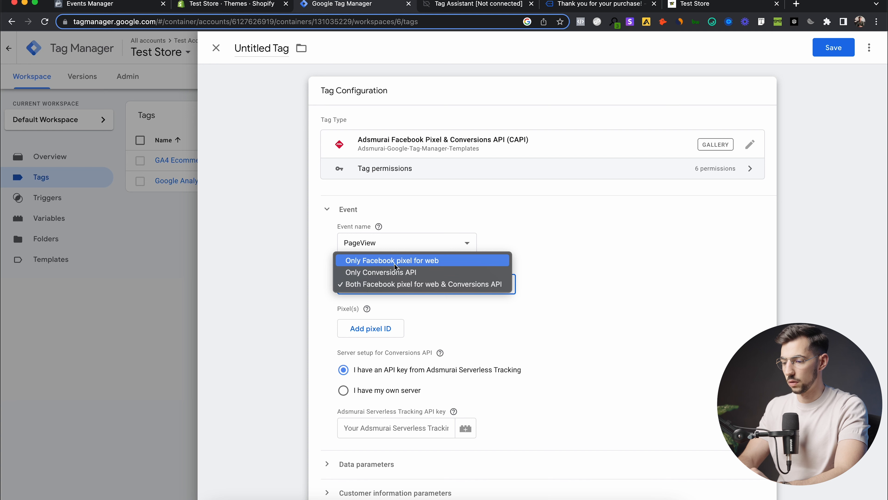
pyautogui.click(463, 261)
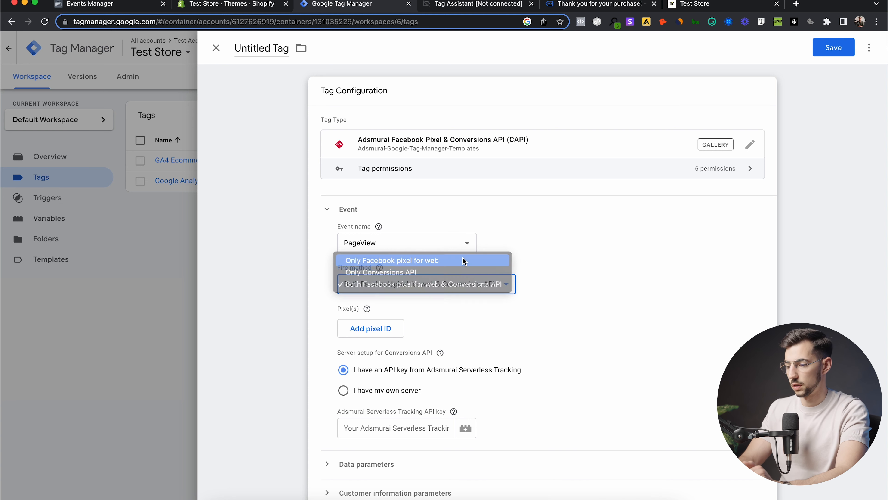
# Step: Add an empty pixel ID entry to the PageView tag
pyautogui.click(372, 330)
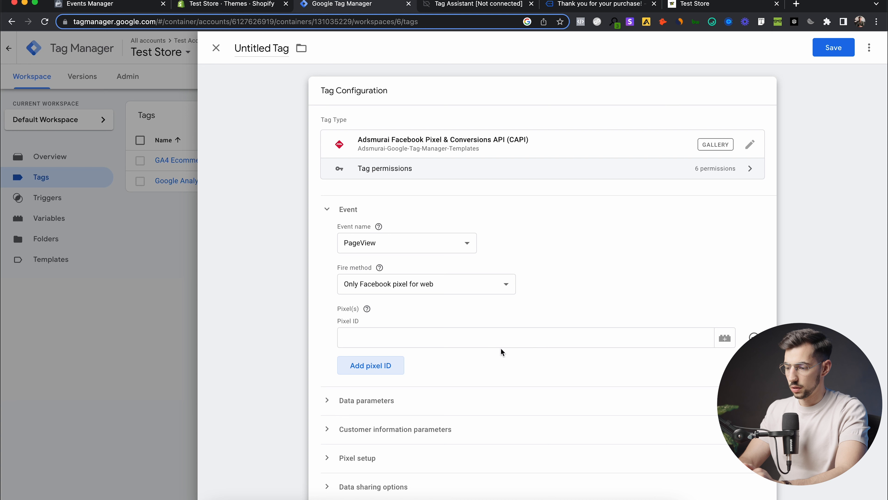
pyautogui.click(551, 340)
pyautogui.click(432, 369)
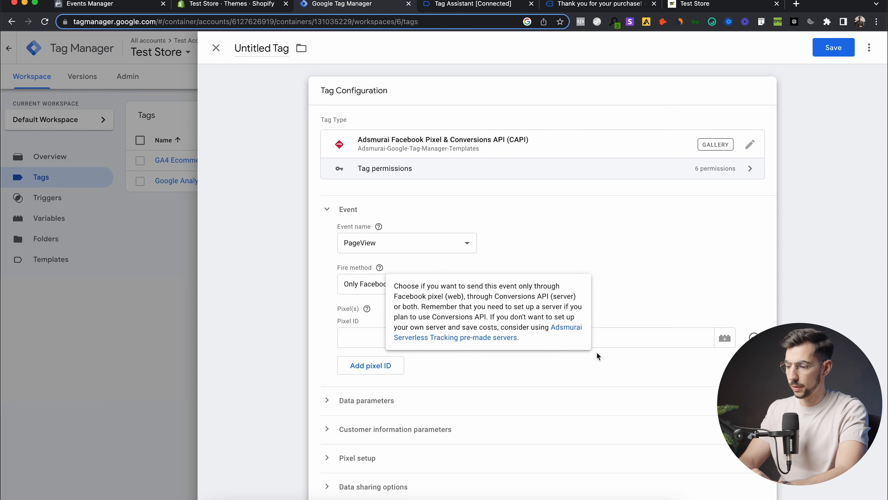
pyautogui.click(631, 338)
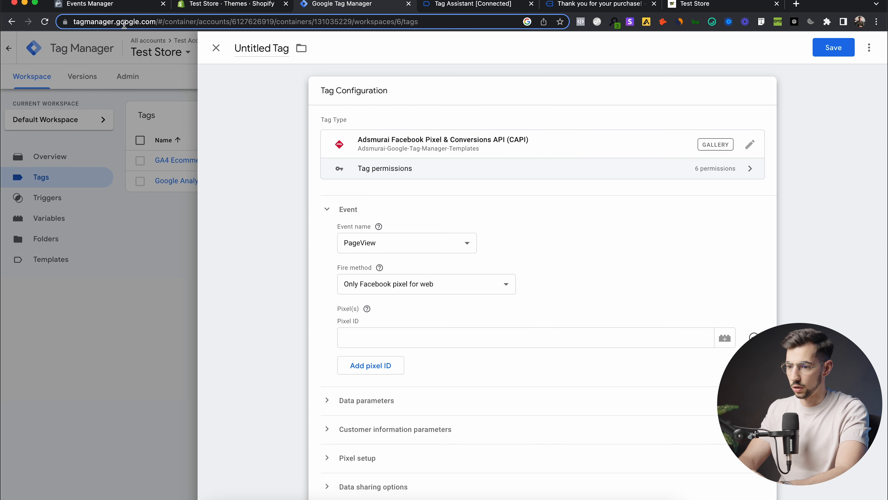
# Step: Copy the Test Store Pixel's ID from Meta Events Manager and paste it as the pixel ID of the tag in Google Tag Manager
pyautogui.click(126, 4)
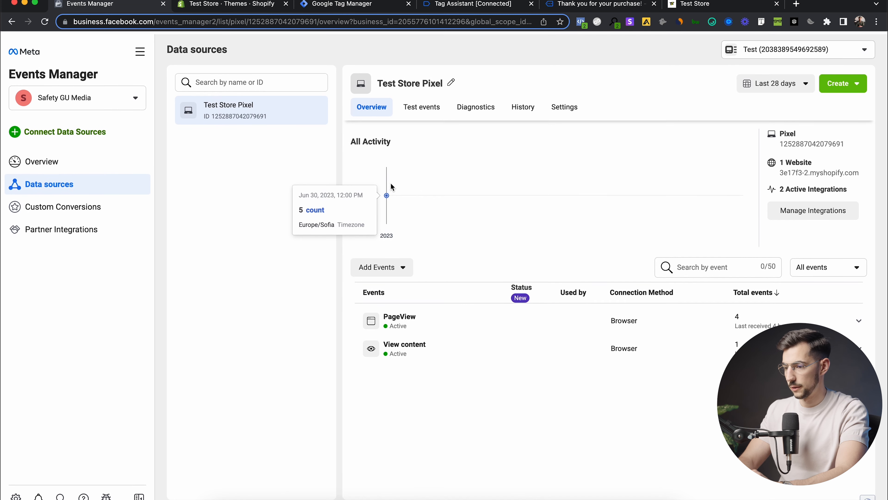
pyautogui.click(811, 143)
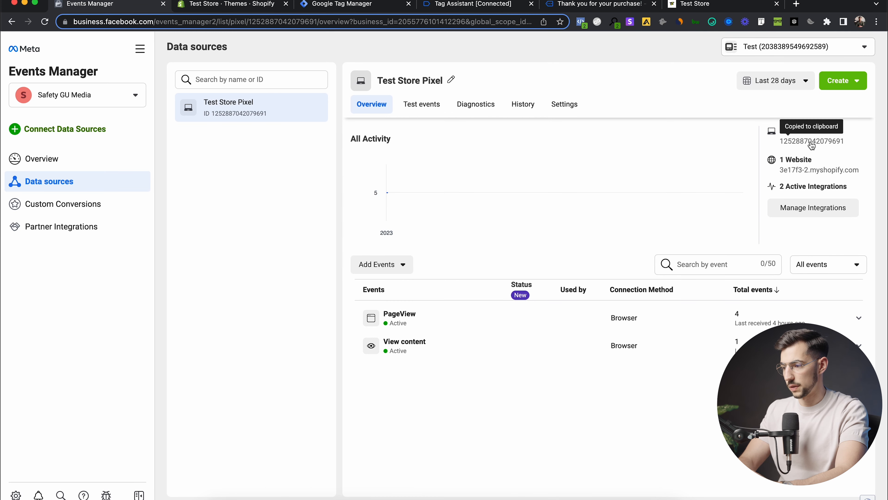
pyautogui.click(342, 4)
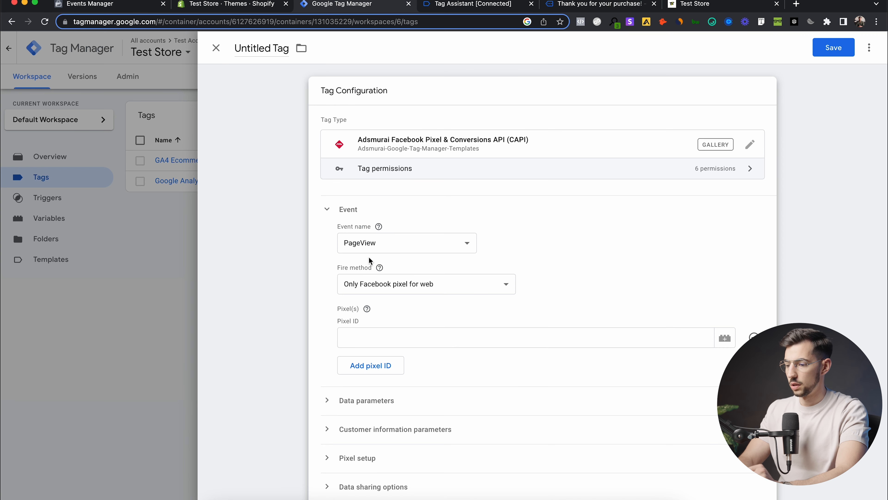
pyautogui.click(432, 339)
pyautogui.press('super+v')
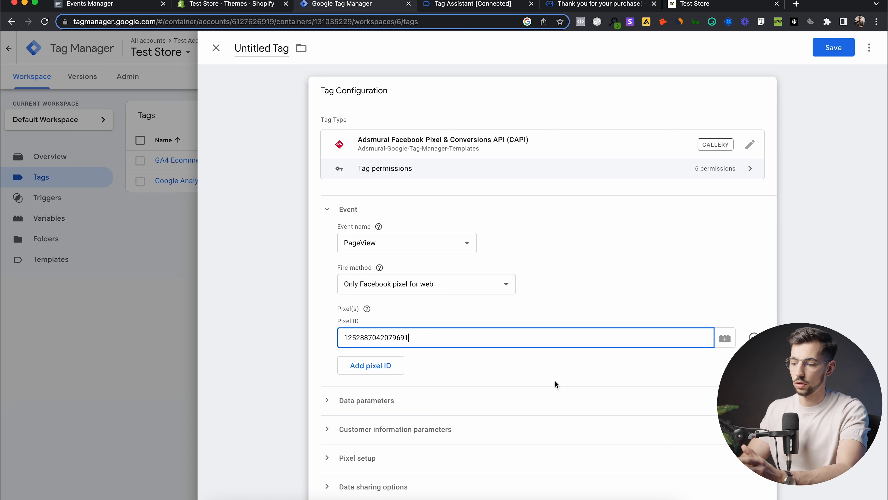
# Step: Clear the pasted value from the tag's pixel ID
pyautogui.click(121, 3)
pyautogui.click(336, 5)
pyautogui.click(511, 357)
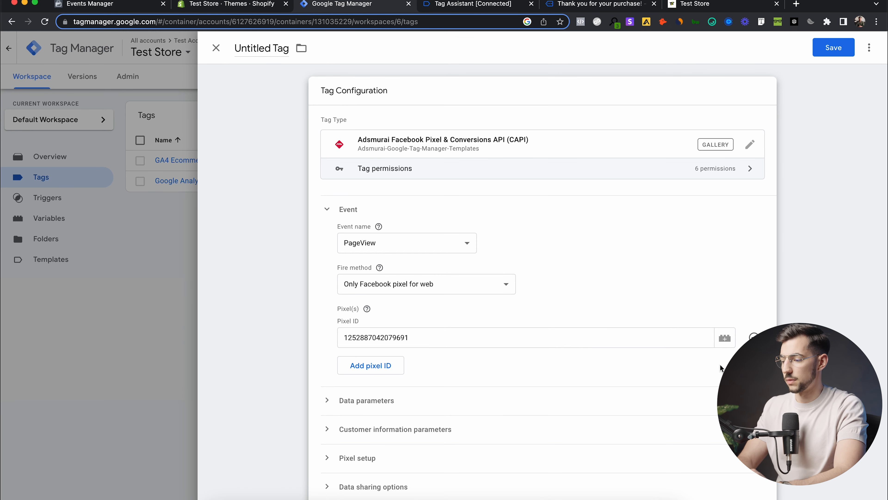
pyautogui.click(634, 345)
pyautogui.doubleClick(634, 345)
pyautogui.press('BackSpace')
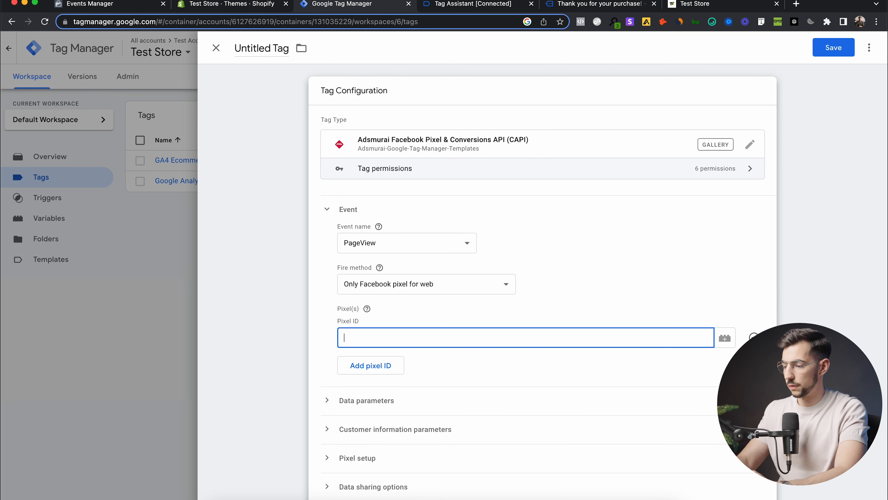
# Step: Create a Constant variable for the tag's pixel ID and paste the copied pixel ID as its value
pyautogui.click(730, 344)
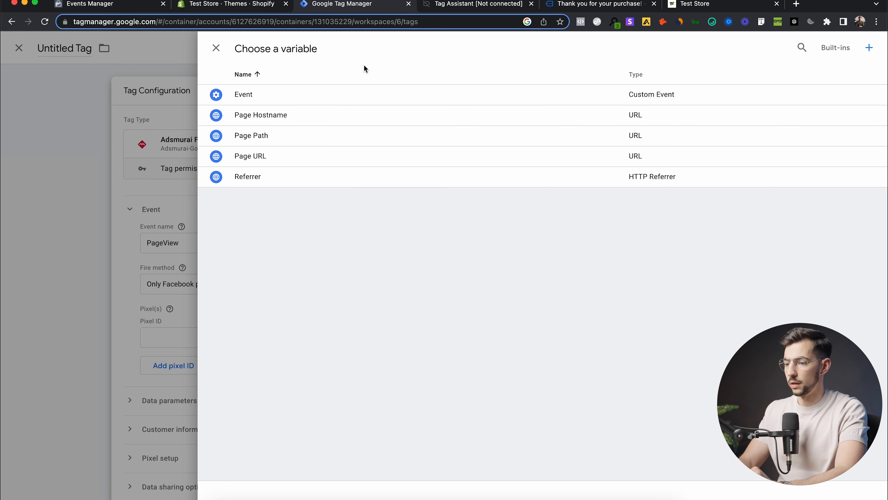
pyautogui.click(869, 49)
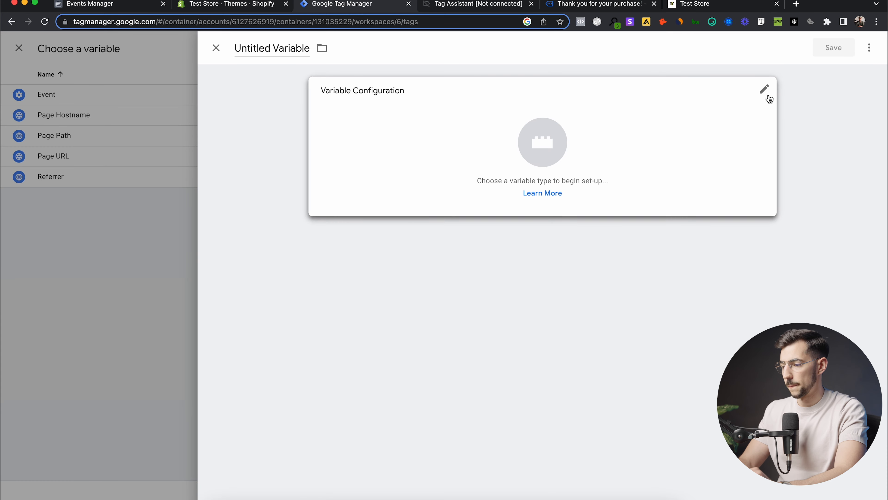
pyautogui.click(760, 94)
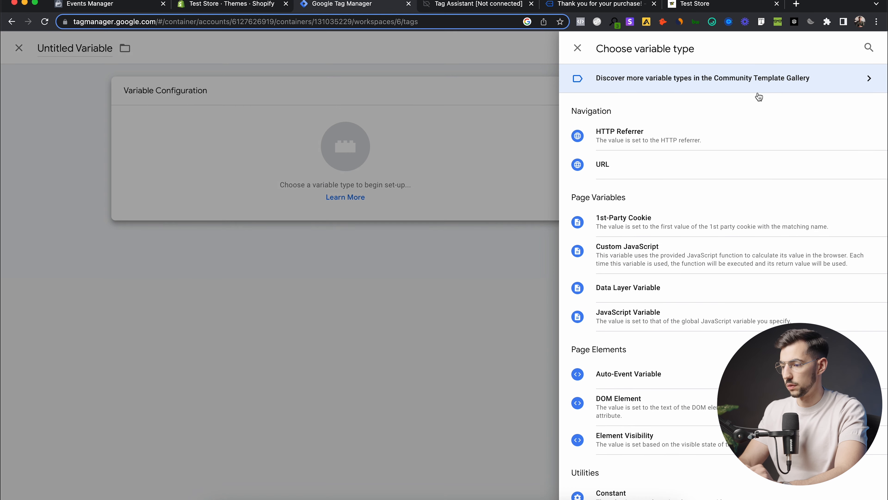
pyautogui.scroll(-3, 700, 346)
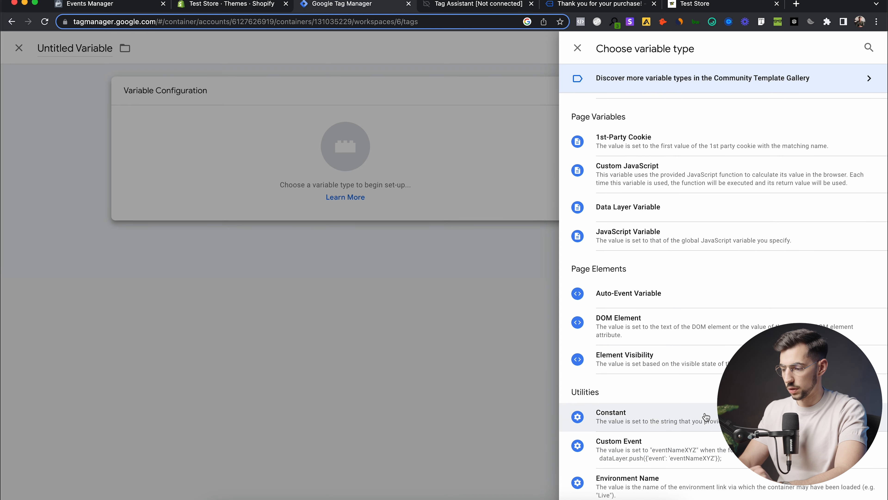
pyautogui.click(707, 416)
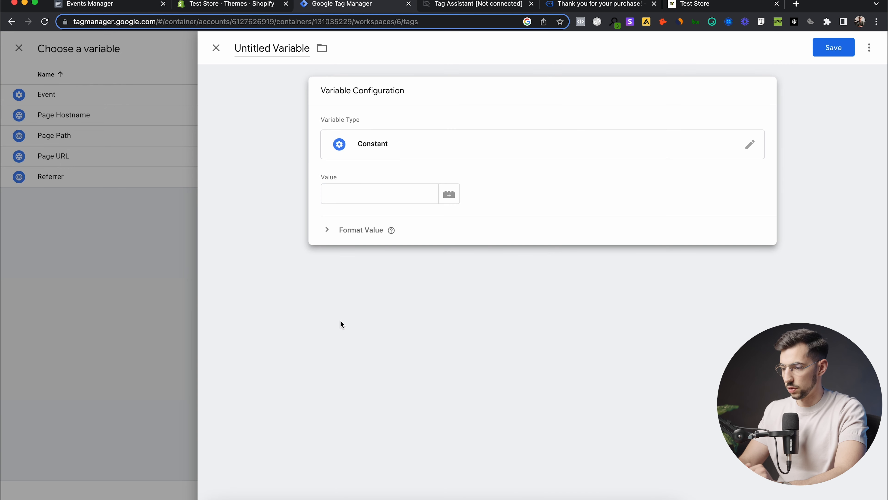
pyautogui.click(399, 197)
pyautogui.press('super+v')
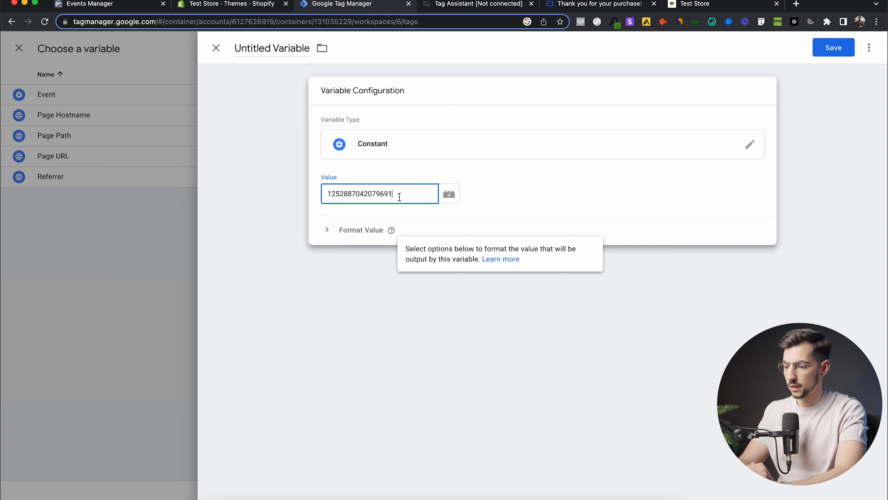
# Step: Name the variable "Facebook Pixel - " followed by the pixel ID, and save it into the tag
pyautogui.click(289, 47)
pyautogui.write('F')
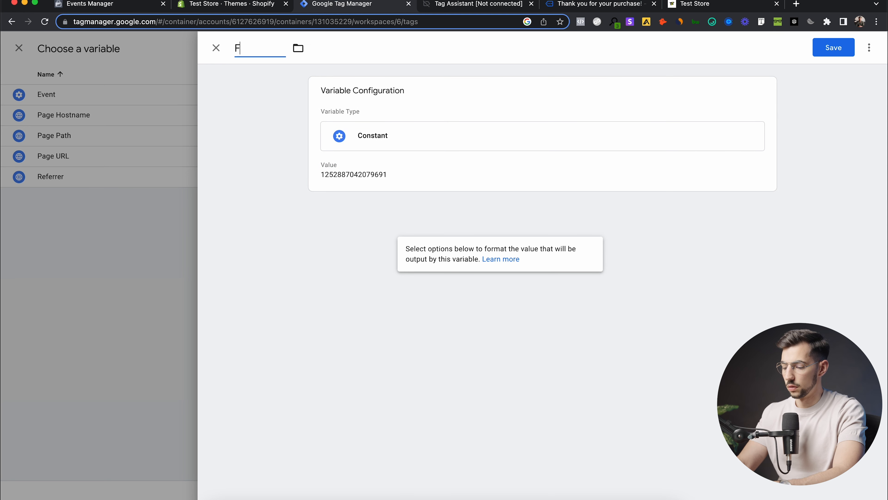
pyautogui.write('acebook')
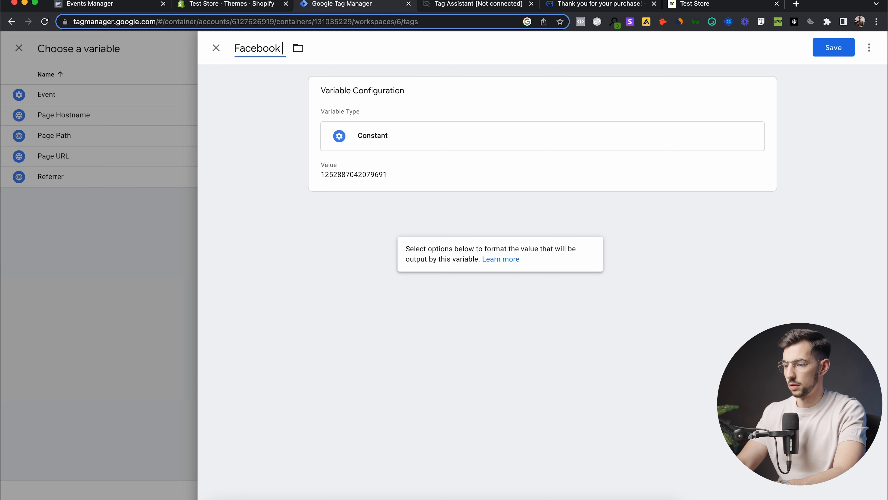
pyautogui.write(' Pixel')
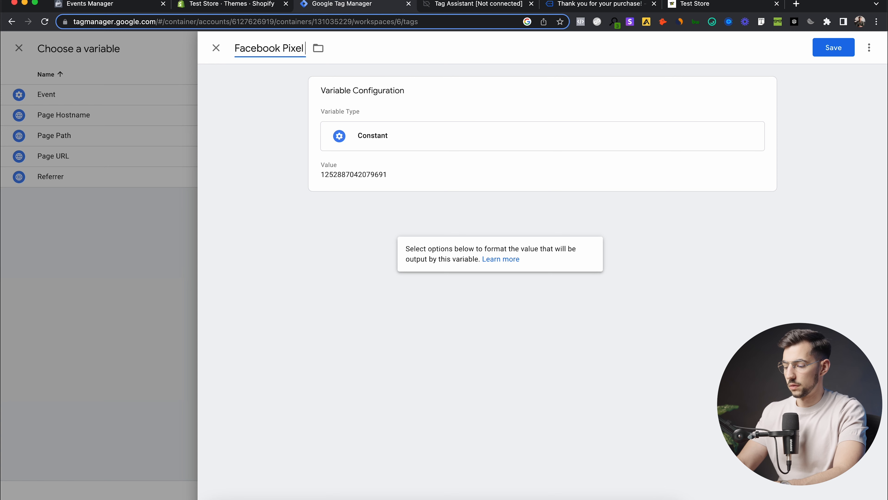
pyautogui.write(' -')
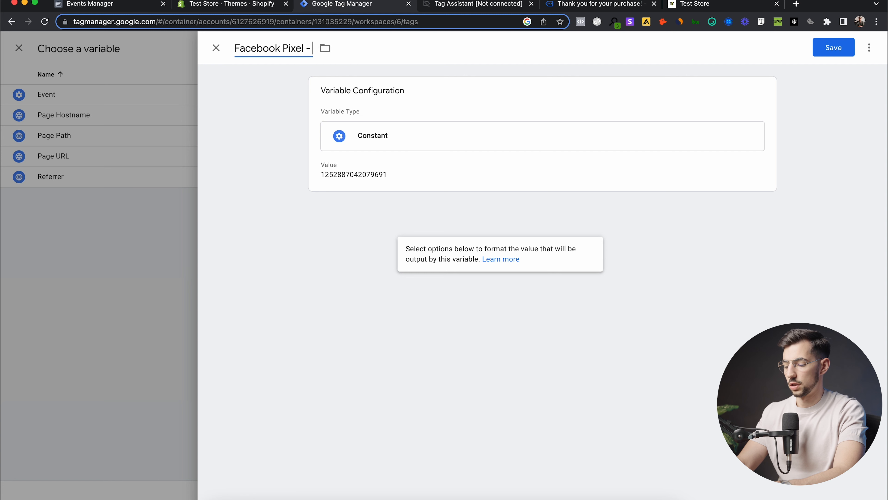
pyautogui.press('super+v')
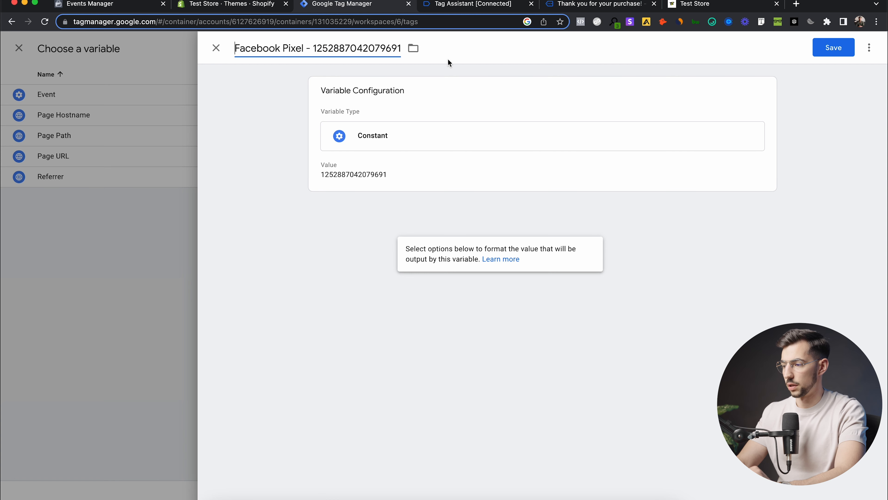
pyautogui.click(834, 48)
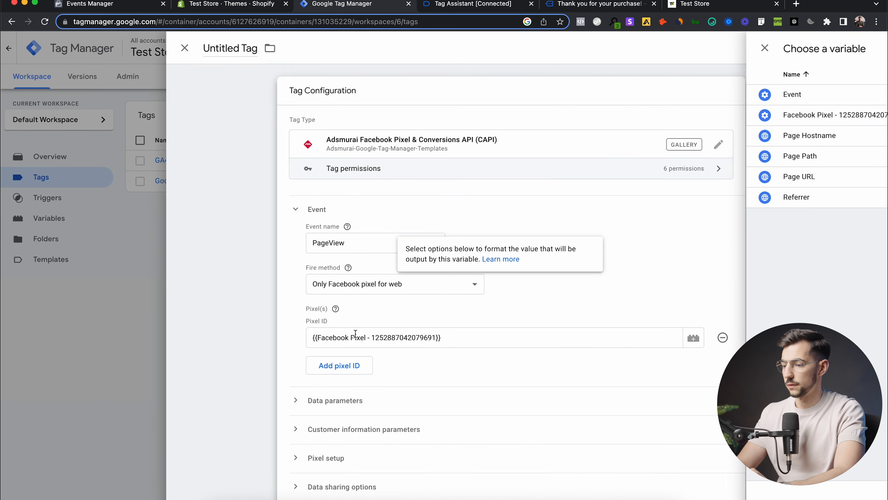
# Step: Open the selection of firing triggers for the PageView tag
pyautogui.scroll(-3, 419, 298)
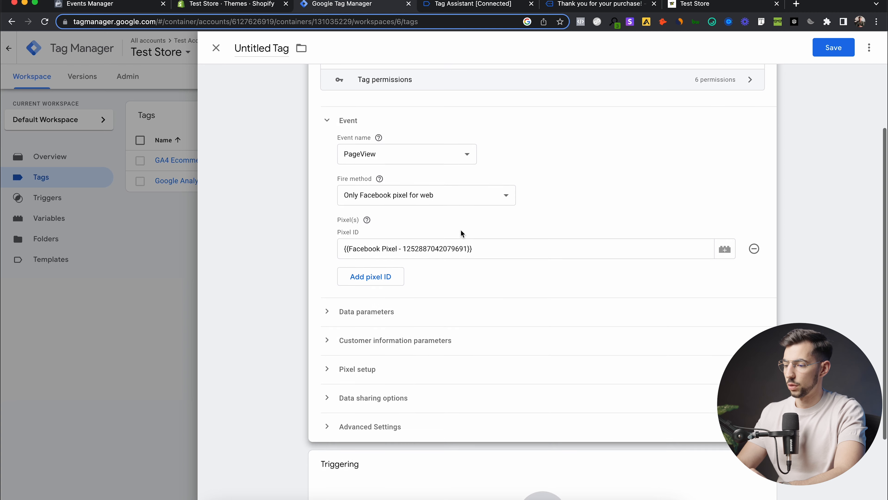
pyautogui.scroll(-3, 476, 277)
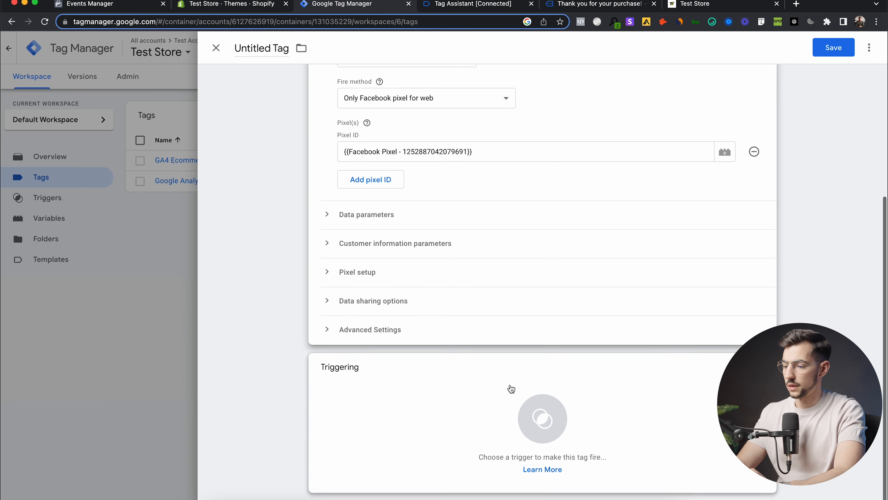
pyautogui.click(708, 391)
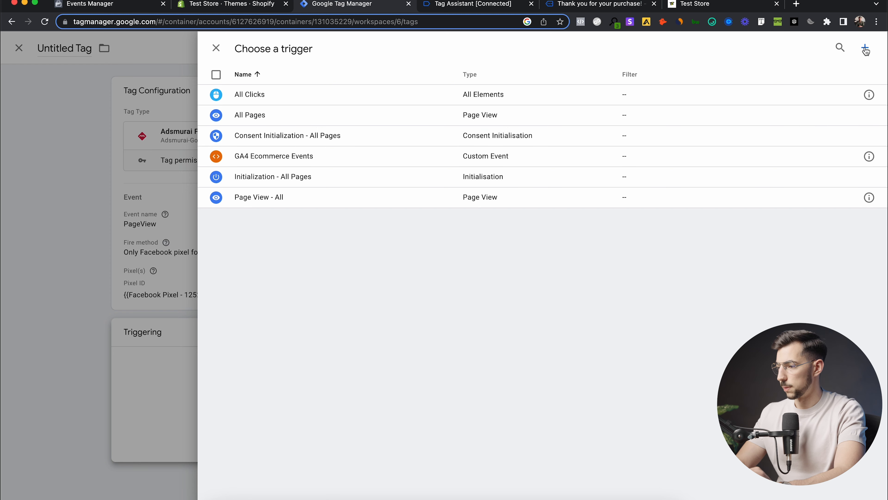
pyautogui.click(866, 50)
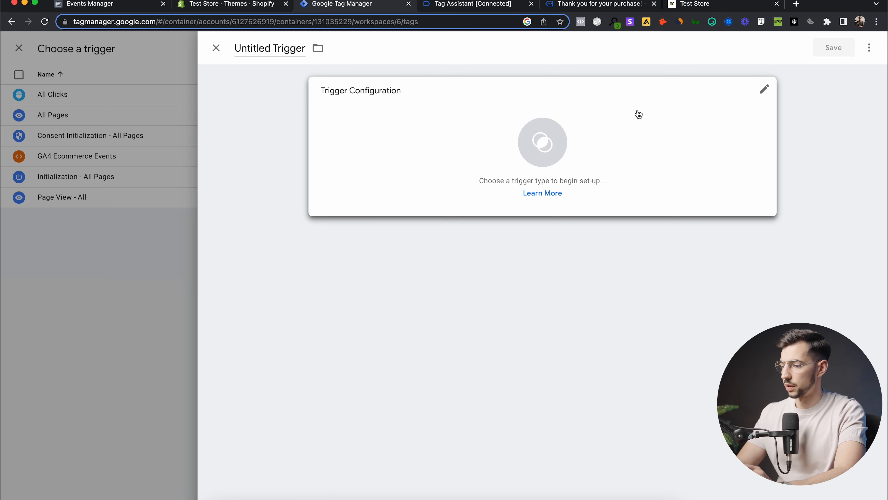
pyautogui.click(748, 122)
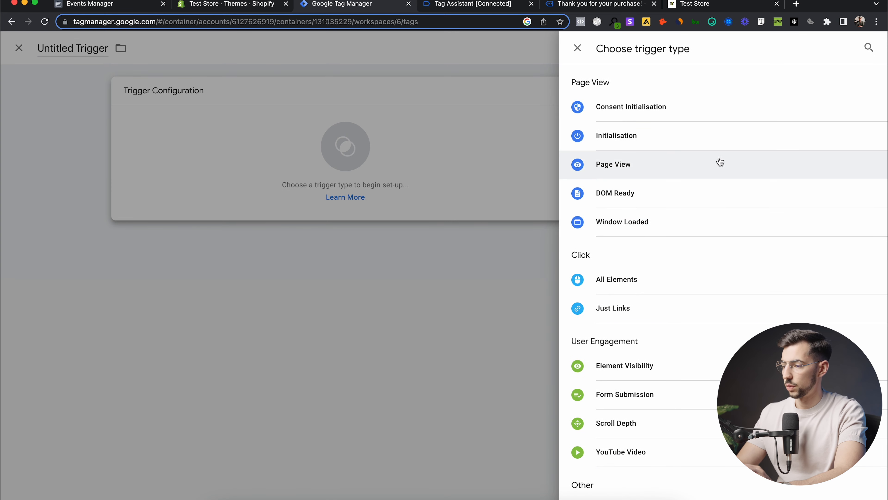
pyautogui.click(695, 165)
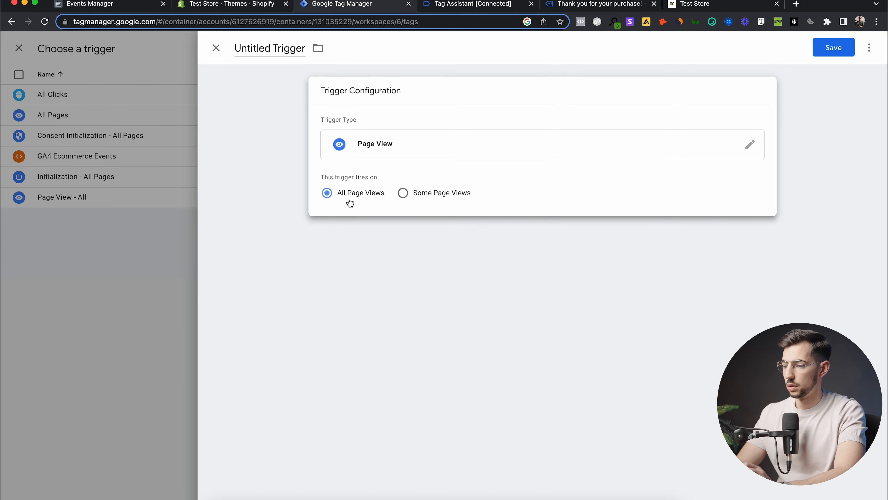
pyautogui.click(292, 47)
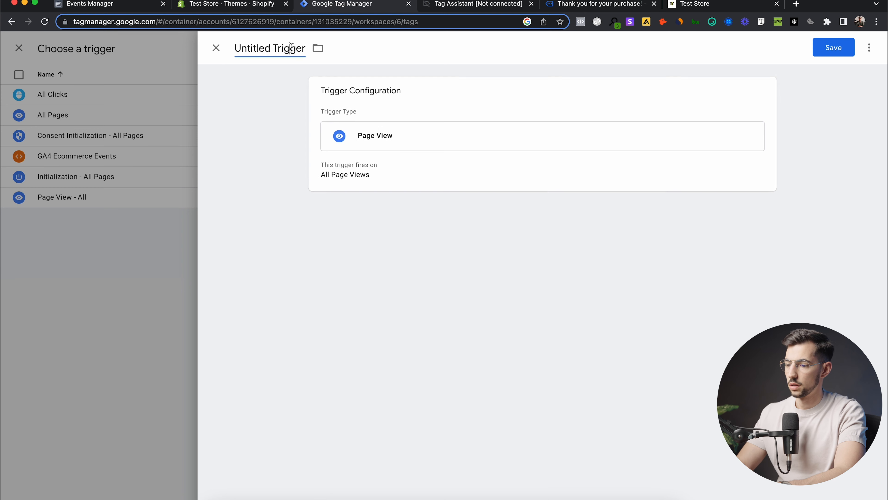
pyautogui.tripleClick(291, 47)
pyautogui.write('All')
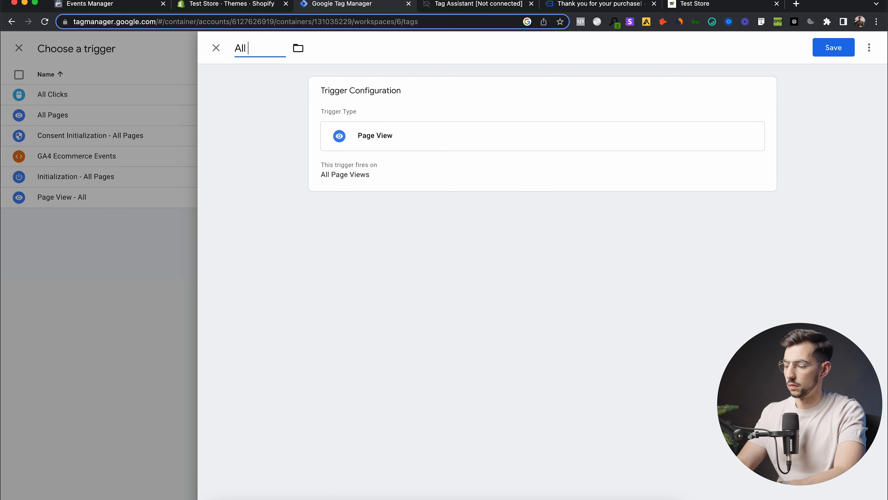
pyautogui.write(' Page Vie')
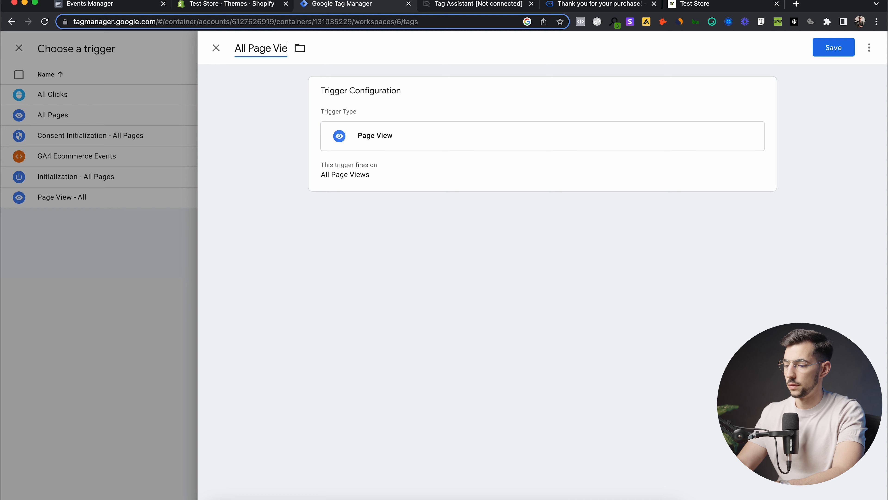
pyautogui.write('ws')
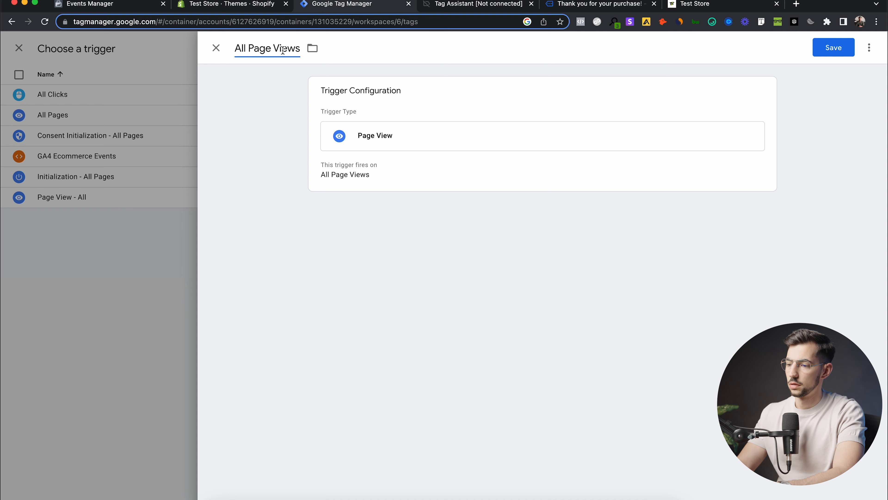
pyautogui.moveTo(299, 47); pyautogui.dragTo(235, 48)
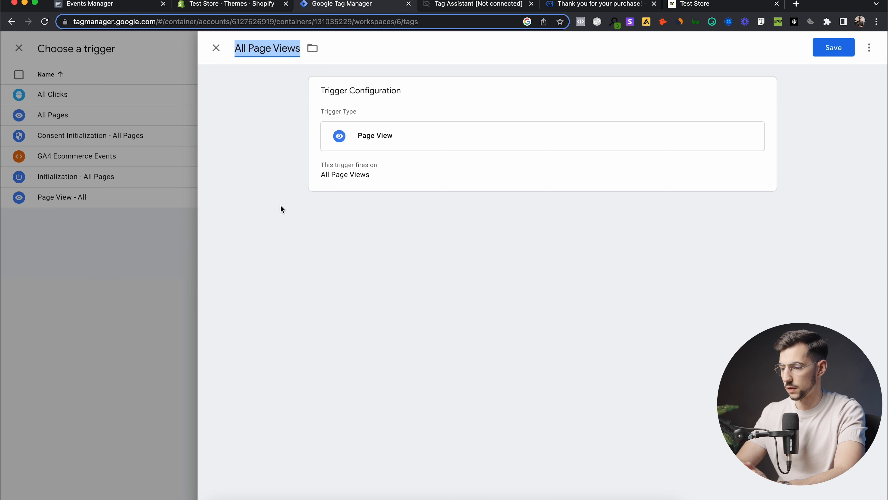
pyautogui.click(215, 48)
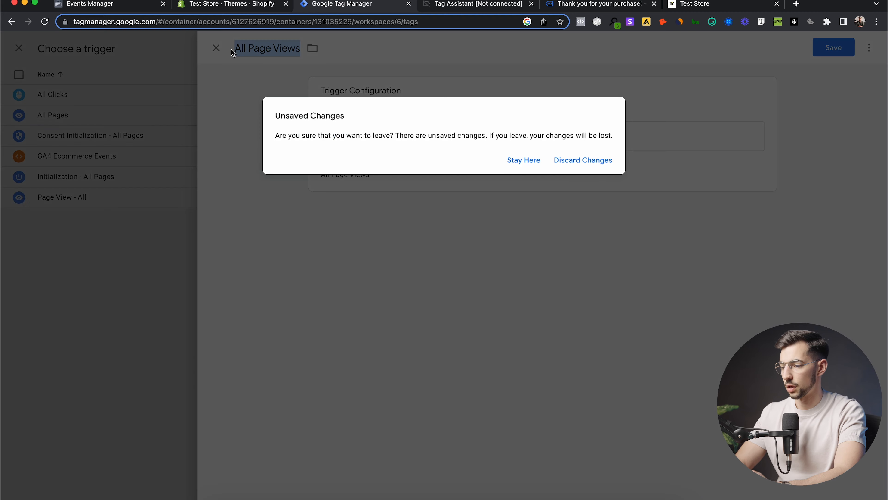
pyautogui.click(598, 160)
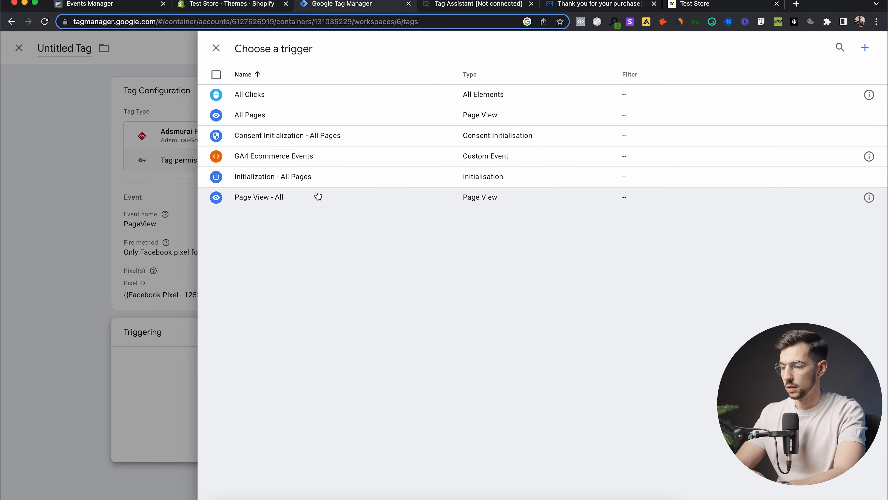
# Step: Assign the existing Page View - All trigger as the tag's firing trigger
pyautogui.click(314, 198)
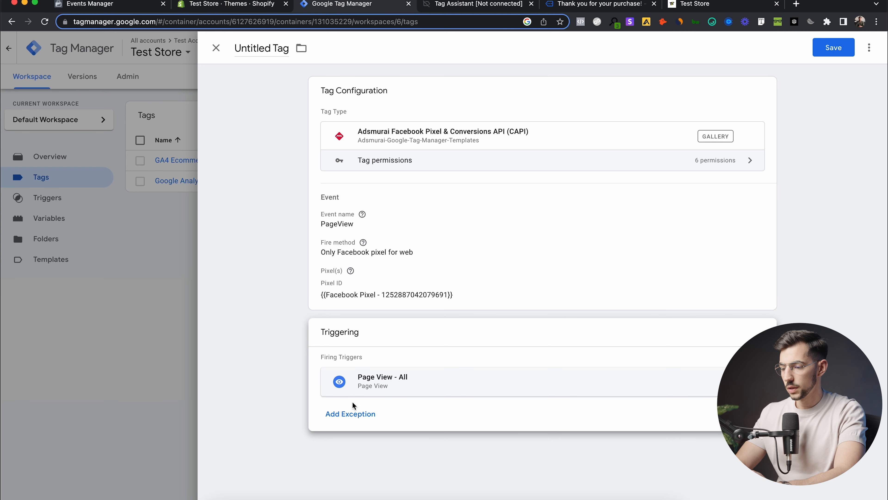
# Step: Name the tag "FB - Page View" and save it
pyautogui.tripleClick(261, 47)
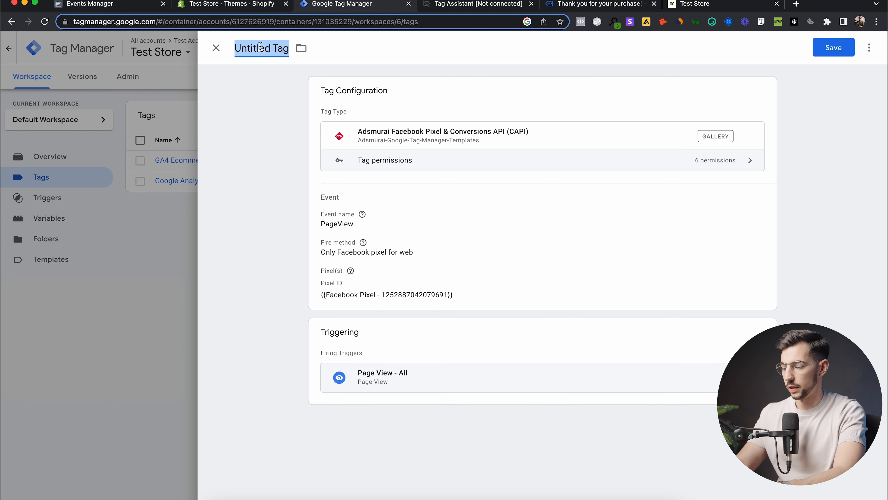
pyautogui.write('FB')
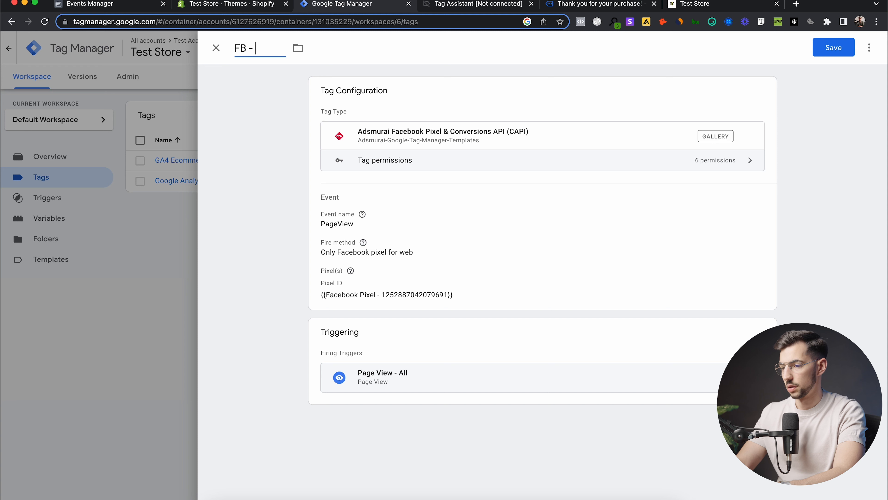
pyautogui.write(' - Page View')
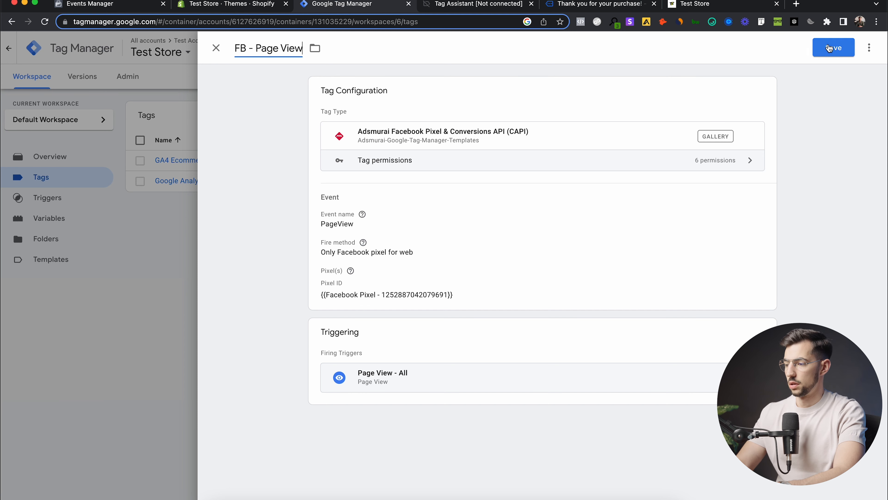
pyautogui.click(828, 47)
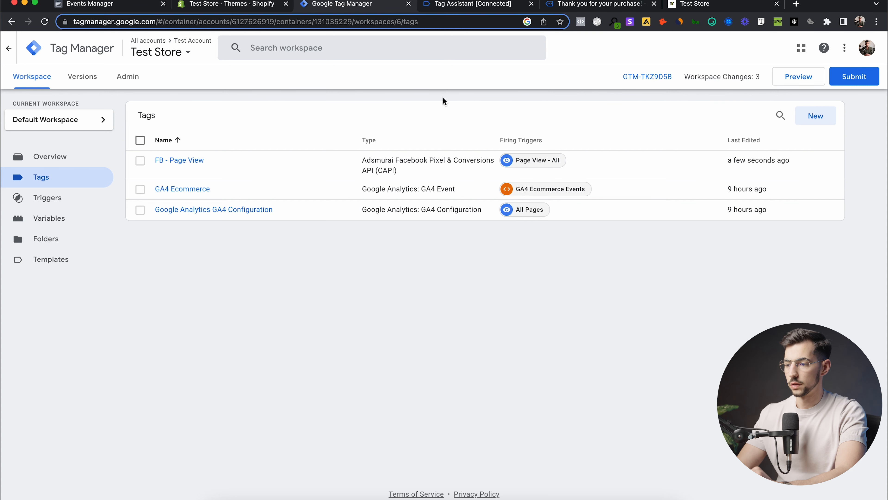
# Step: Switch to Tag Assistant and examine the product fields, from id to price, in the expanded API call of the view_item event
pyautogui.click(485, 8)
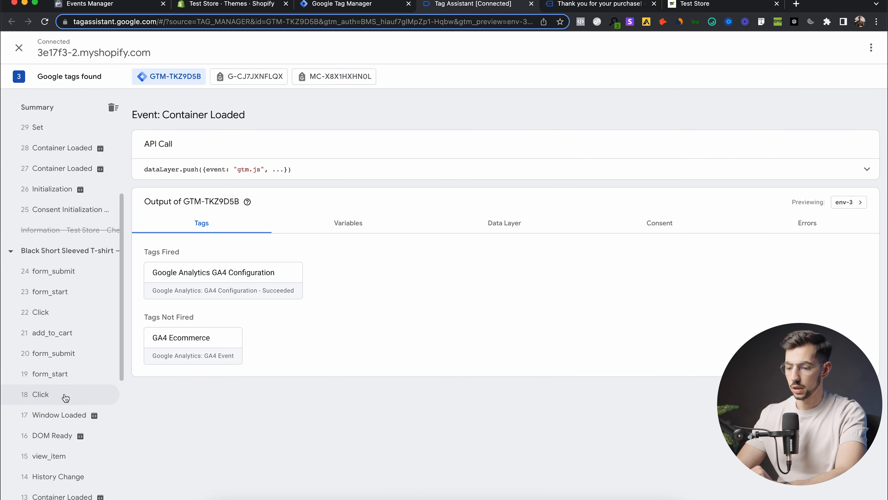
pyautogui.scroll(-6, 65, 395)
pyautogui.scroll(-2, 65, 397)
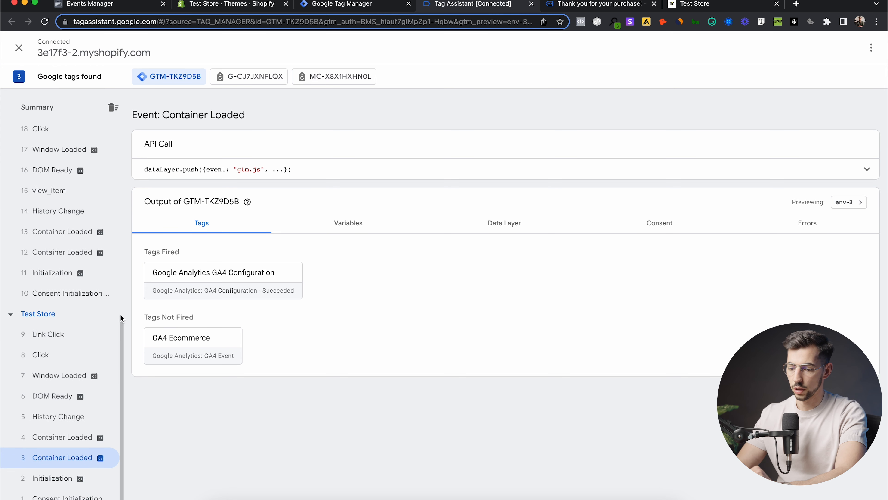
pyautogui.scroll(3, 84, 315)
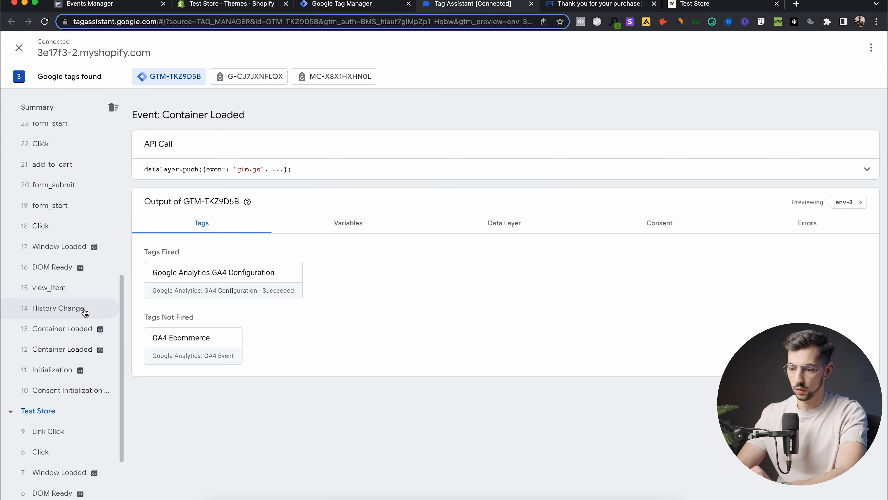
pyautogui.click(83, 290)
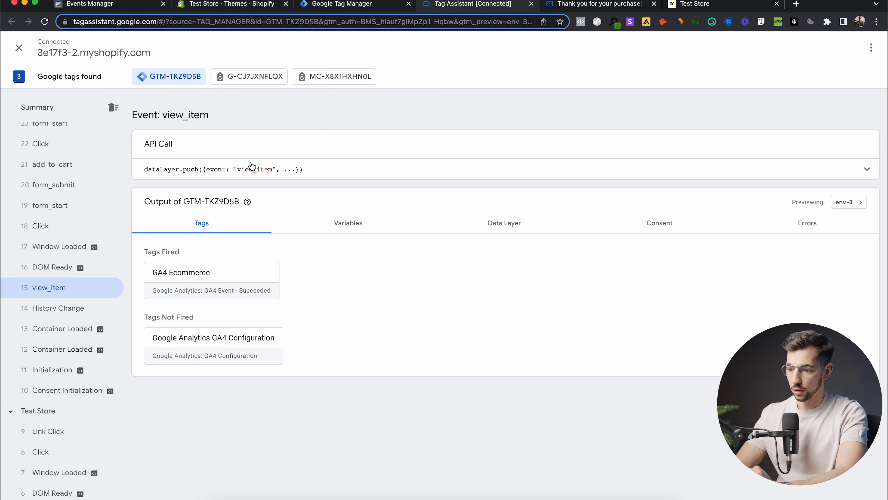
pyautogui.click(826, 174)
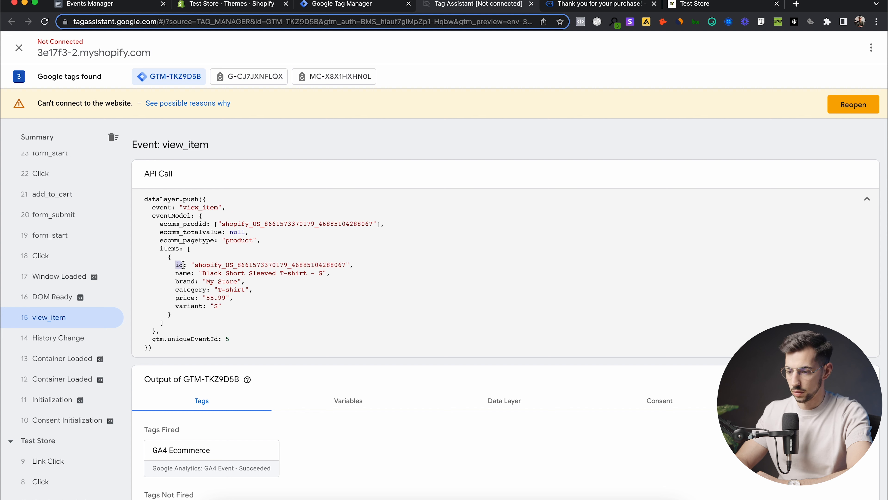
pyautogui.moveTo(175, 273); pyautogui.dragTo(194, 273)
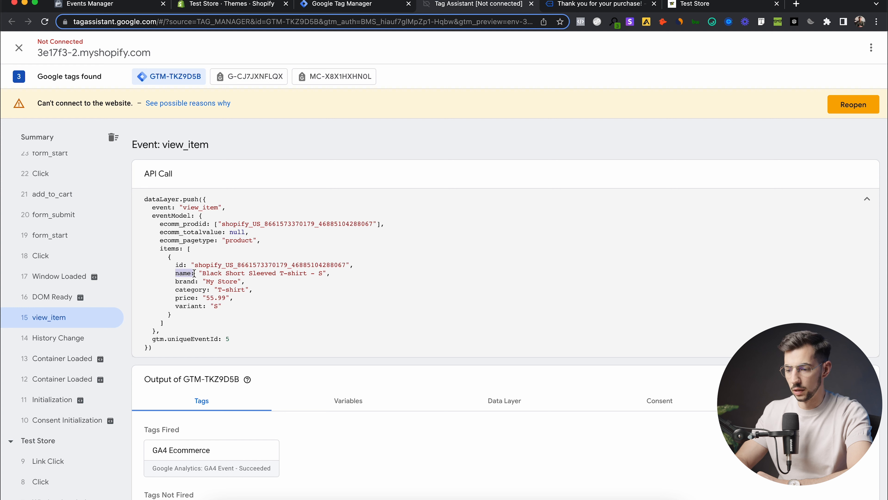
pyautogui.click(182, 280)
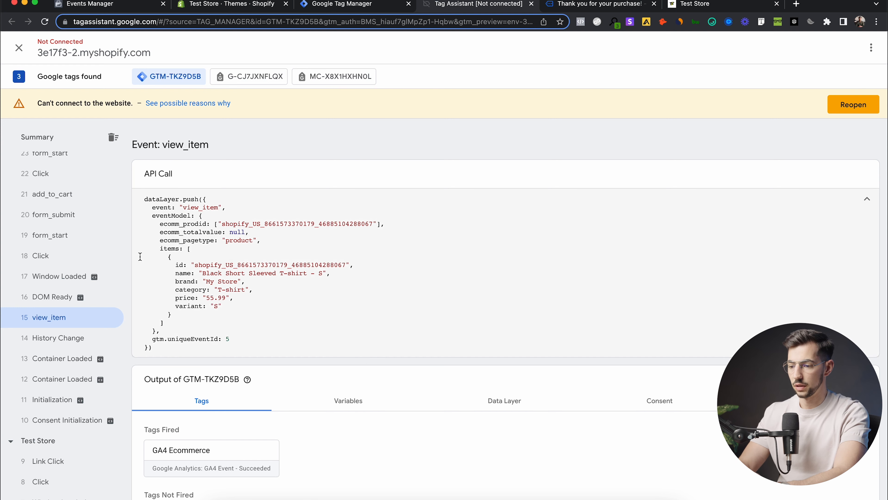
pyautogui.click(367, 6)
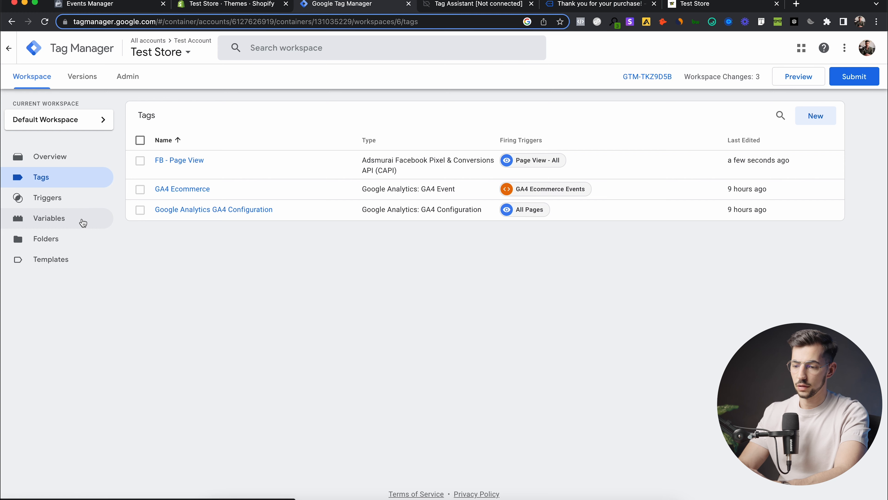
pyautogui.click(501, 9)
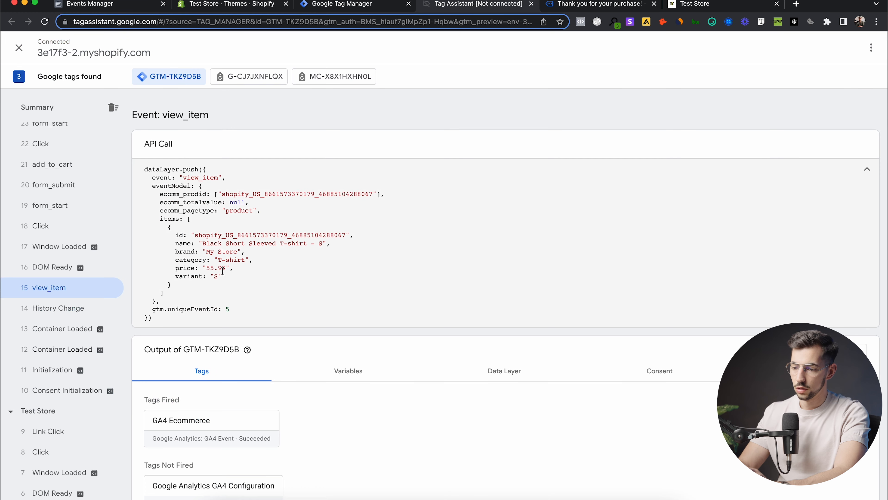
pyautogui.moveTo(178, 234); pyautogui.dragTo(190, 269)
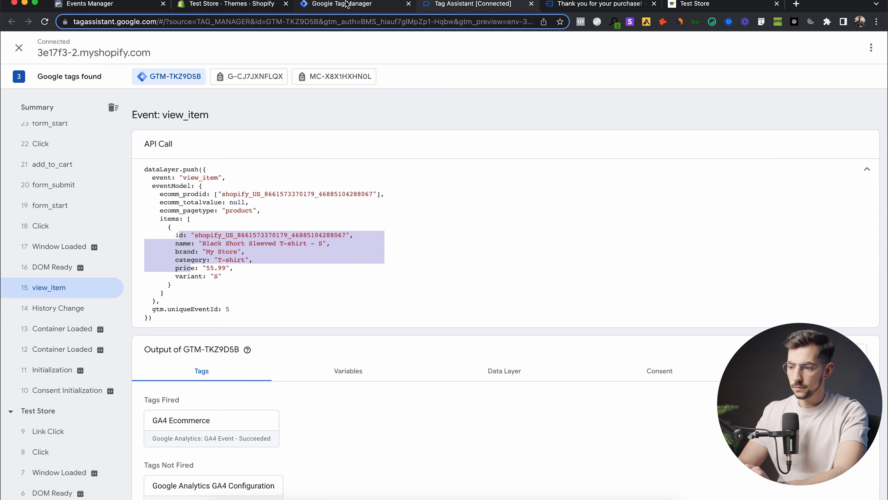
# Step: Switch to Google Tag Manager and start a new user-defined variable of type Data Layer Variable
pyautogui.click(346, 4)
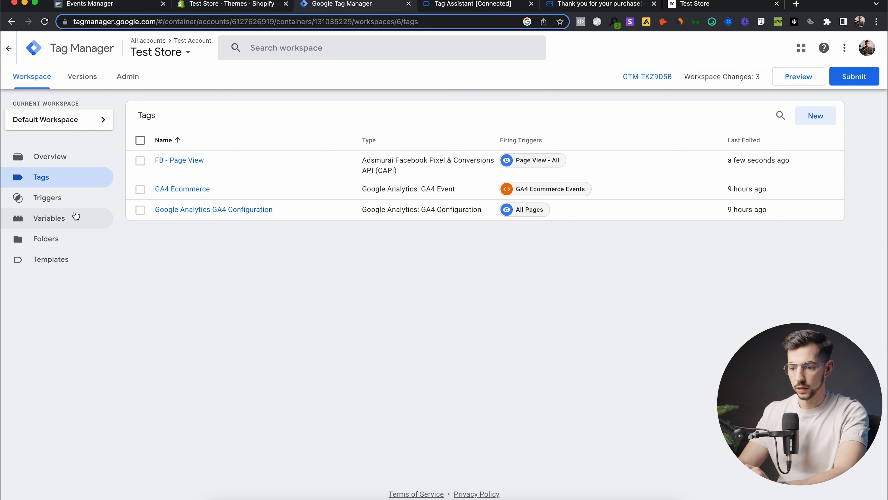
pyautogui.click(74, 223)
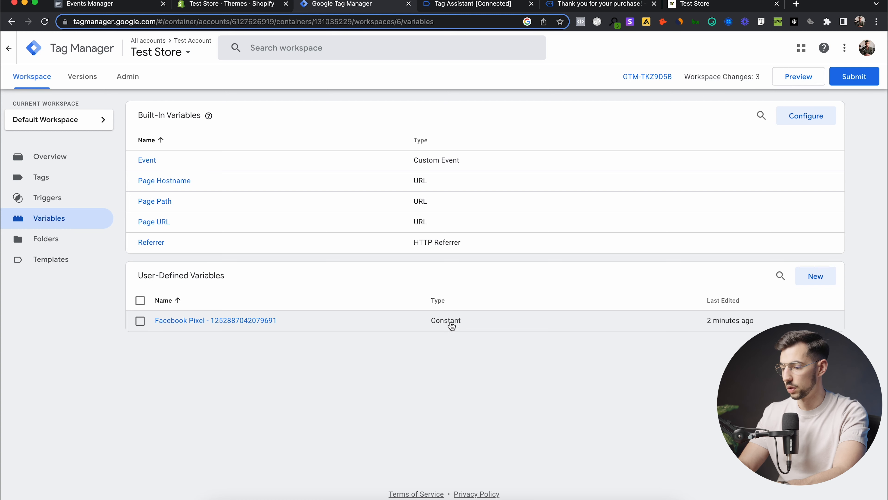
pyautogui.click(820, 283)
pyautogui.click(681, 129)
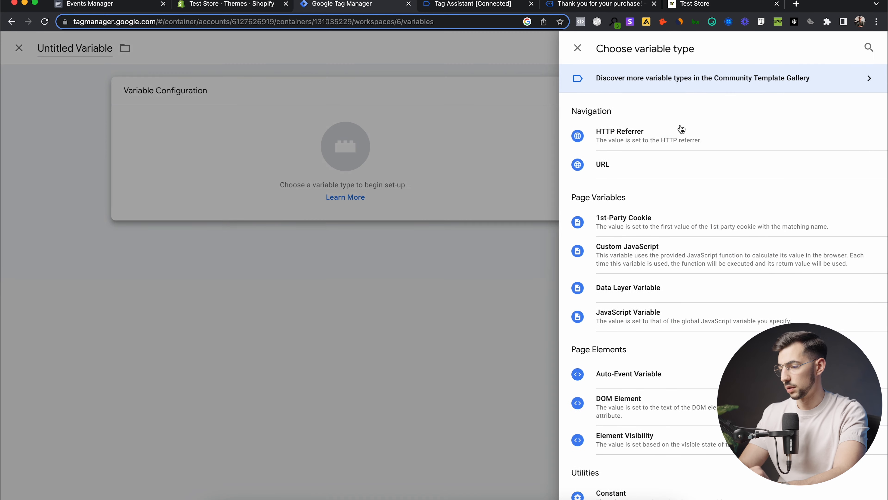
pyautogui.click(676, 298)
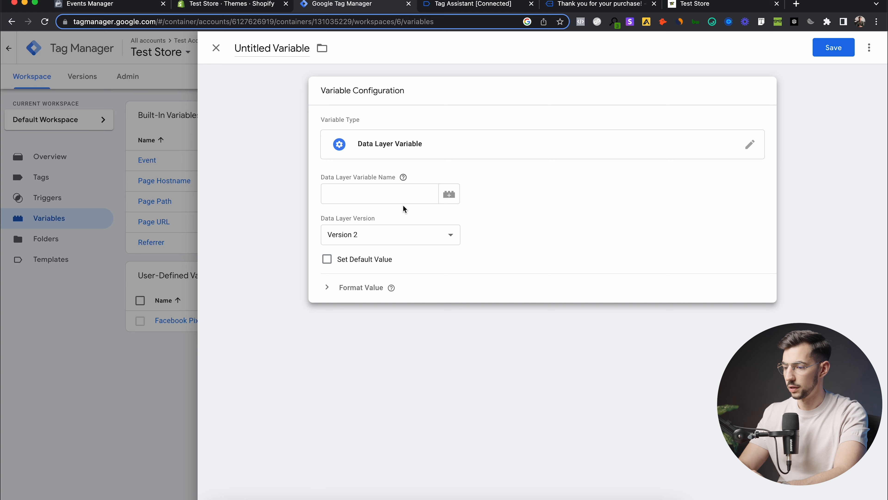
pyautogui.click(409, 196)
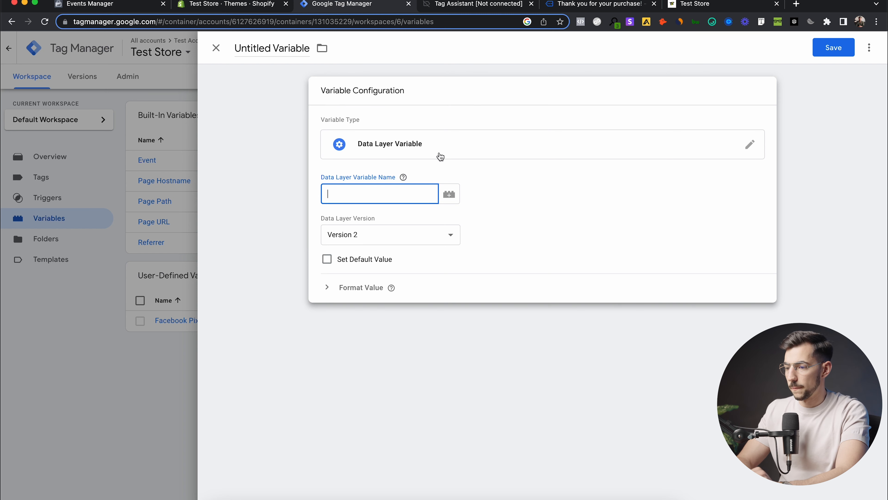
# Step: Switch to Tag Assistant and examine the dataLayer, event and eventModel keys in the view_item API call
pyautogui.click(475, 6)
pyautogui.click(321, 233)
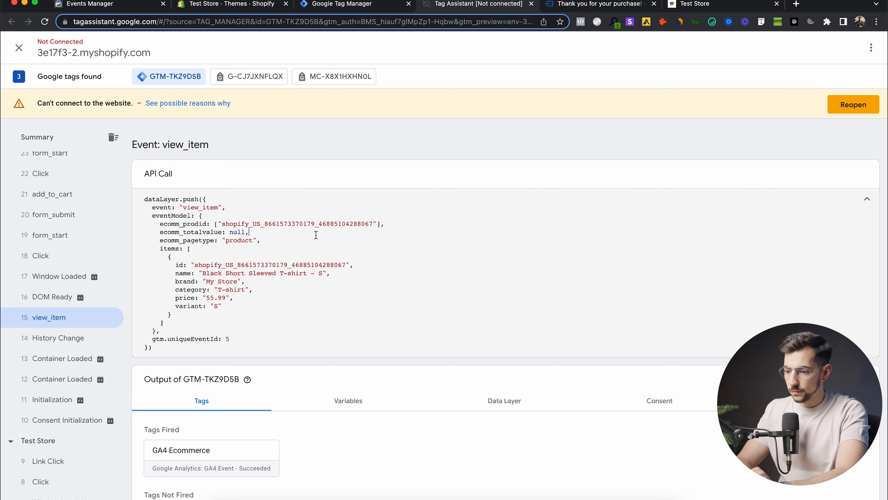
pyautogui.moveTo(145, 199); pyautogui.dragTo(180, 199)
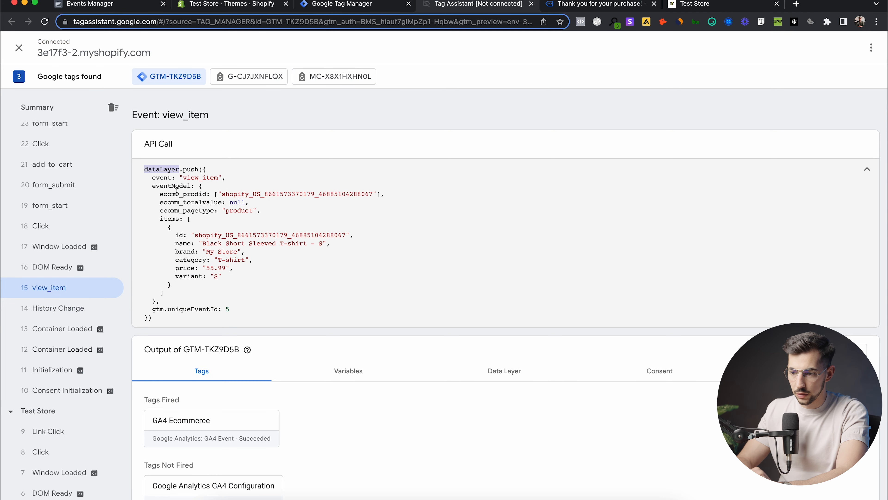
pyautogui.click(156, 177)
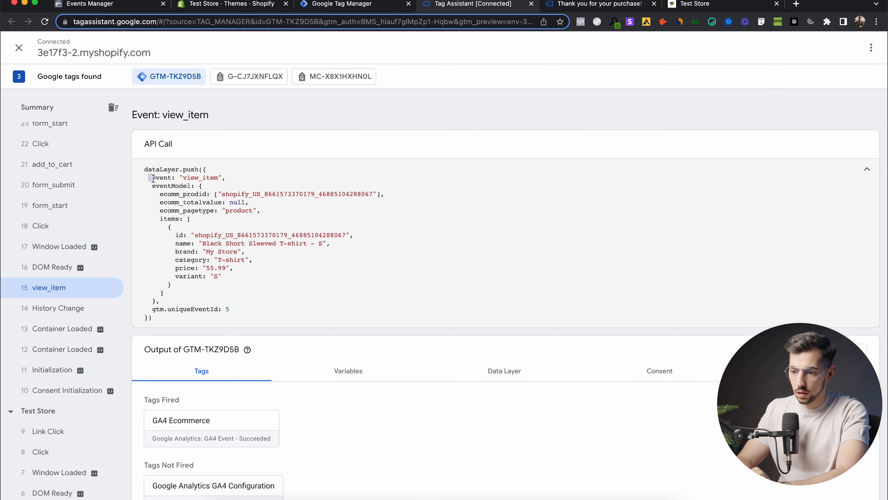
pyautogui.moveTo(144, 170); pyautogui.dragTo(180, 169)
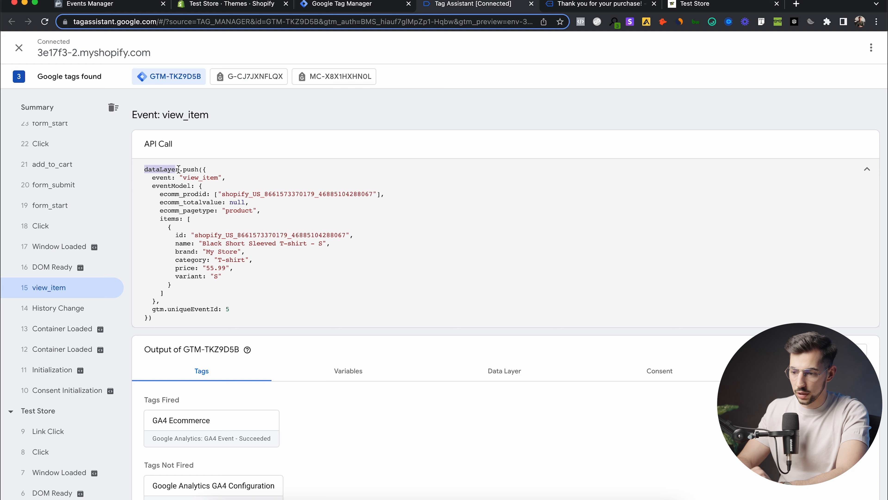
pyautogui.click(154, 178)
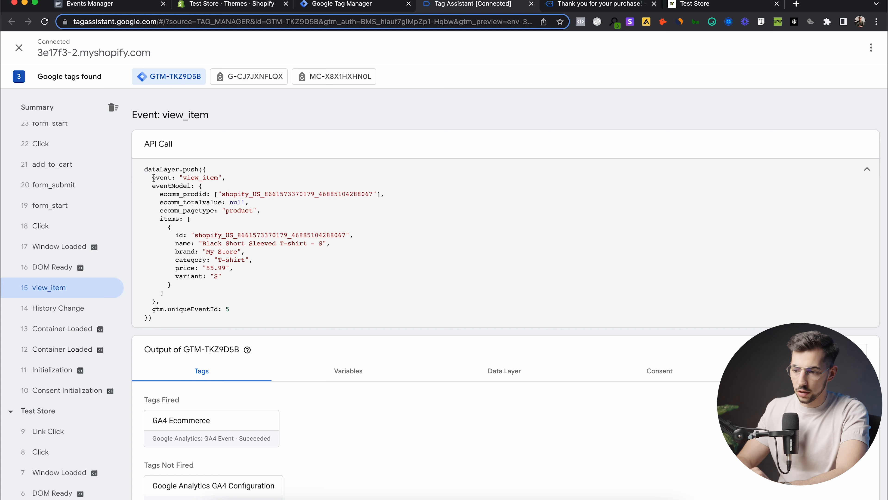
pyautogui.doubleClick(155, 177)
pyautogui.moveTo(152, 186)
pyautogui.mouseDown()
pyautogui.moveTo(175, 185)
pyautogui.moveTo(152, 185)
pyautogui.mouseUp()
pyautogui.click(175, 186)
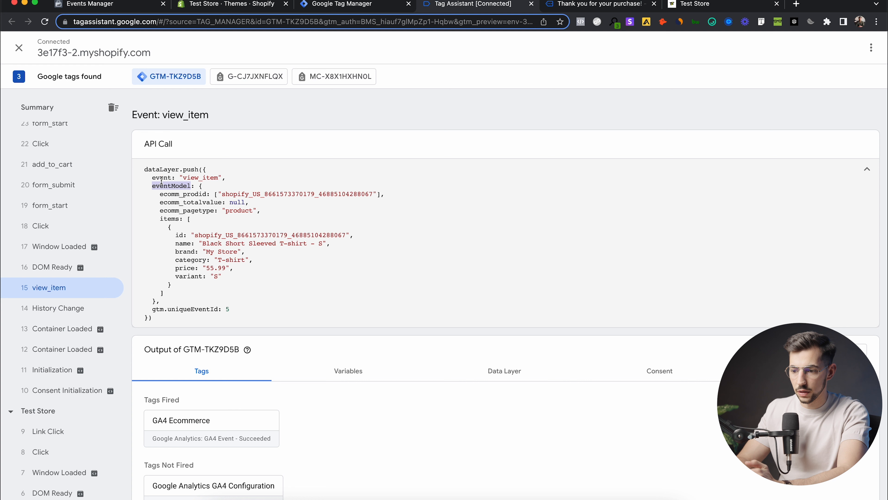
pyautogui.click(151, 177)
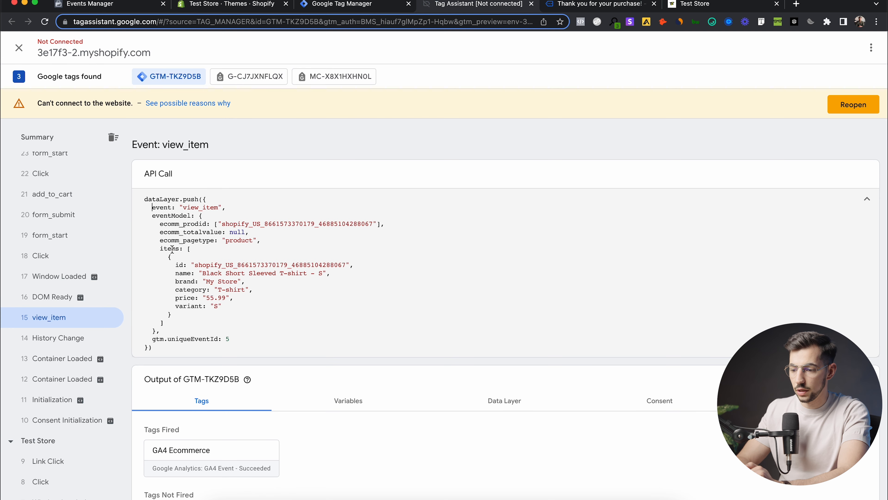
# Step: Examine how the product's id, name and brand are nested within items and eventModel in the view_item data
pyautogui.moveTo(178, 266); pyautogui.dragTo(189, 267)
pyautogui.click(174, 264)
pyautogui.doubleClick(162, 248)
pyautogui.moveTo(152, 216); pyautogui.dragTo(184, 215)
pyautogui.moveTo(160, 248); pyautogui.dragTo(180, 246)
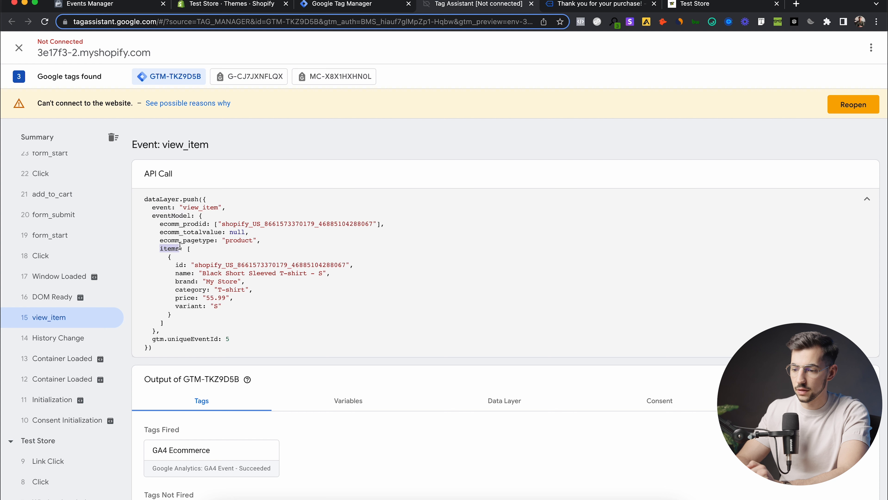
pyautogui.click(177, 266)
pyautogui.moveTo(177, 266); pyautogui.dragTo(191, 282)
# Step: Copy the eventModel key from the view_item data and enter "eventModel." as the Data Layer Variable Name in Google Tag Manager
pyautogui.moveTo(151, 215); pyautogui.dragTo(192, 216)
pyautogui.press('super+c')
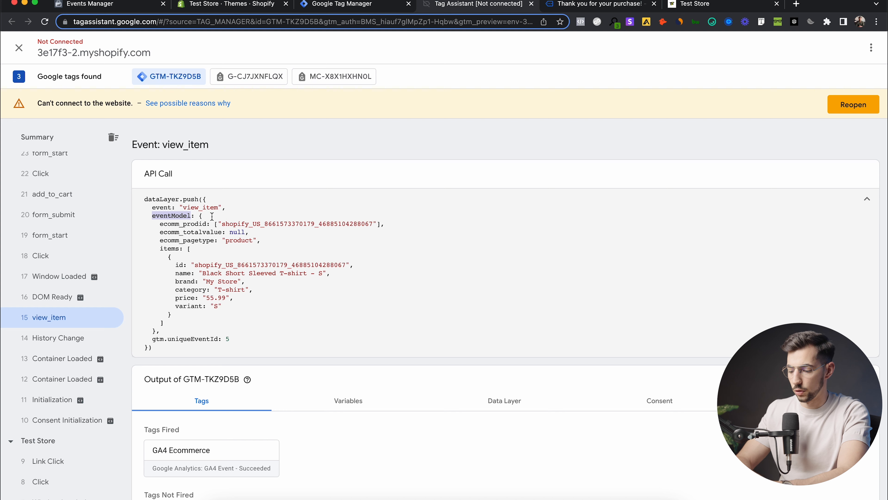
pyautogui.click(346, 5)
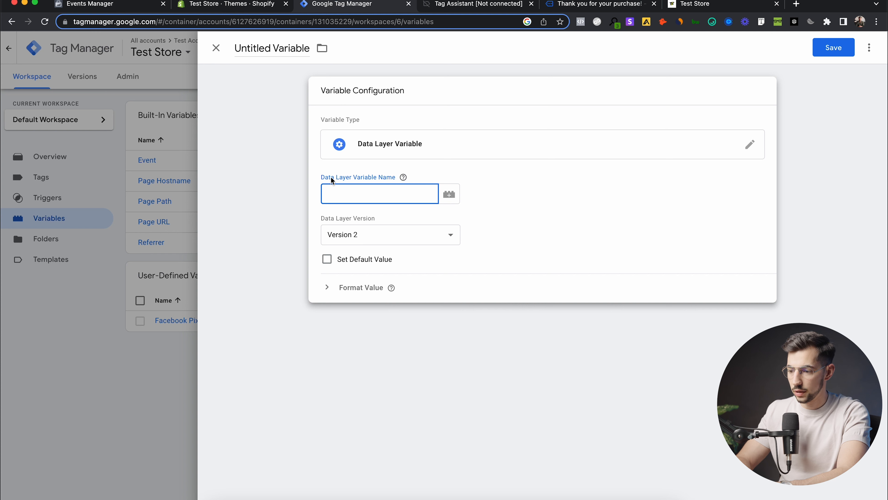
pyautogui.press('super+v')
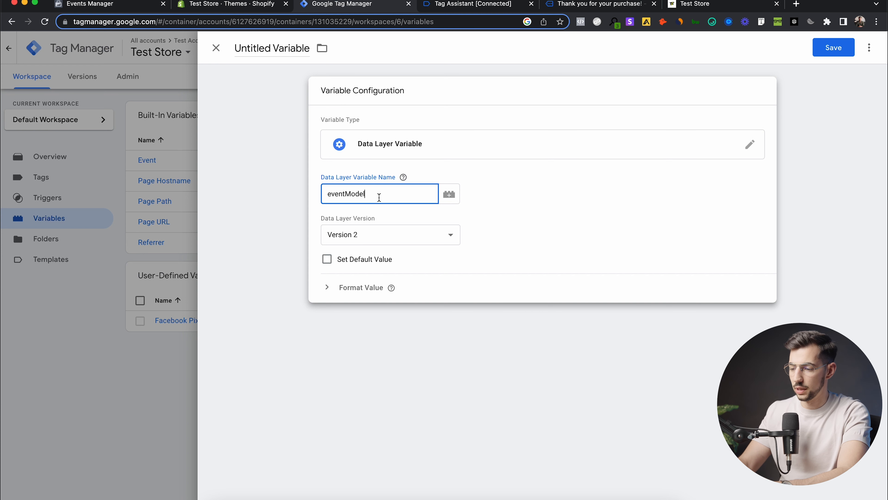
pyautogui.write('.')
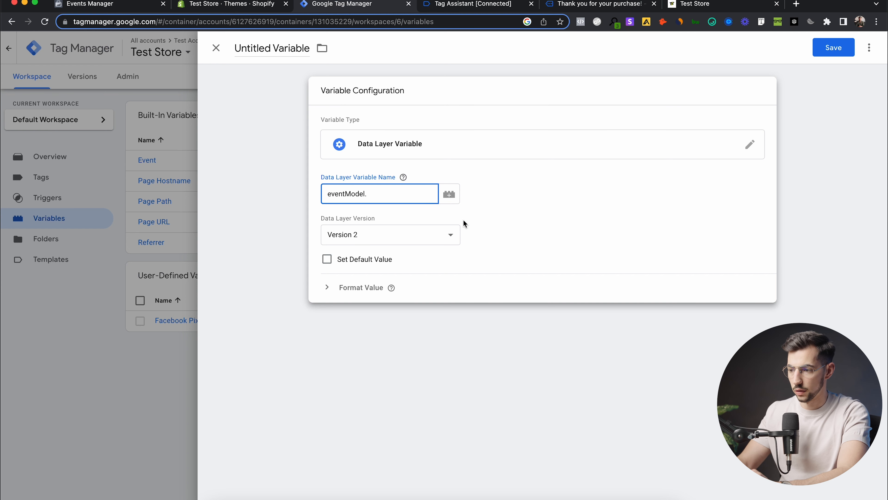
# Step: Switch to Tag Assistant and copy the items key nested under eventModel in the view_item API call
pyautogui.click(472, 6)
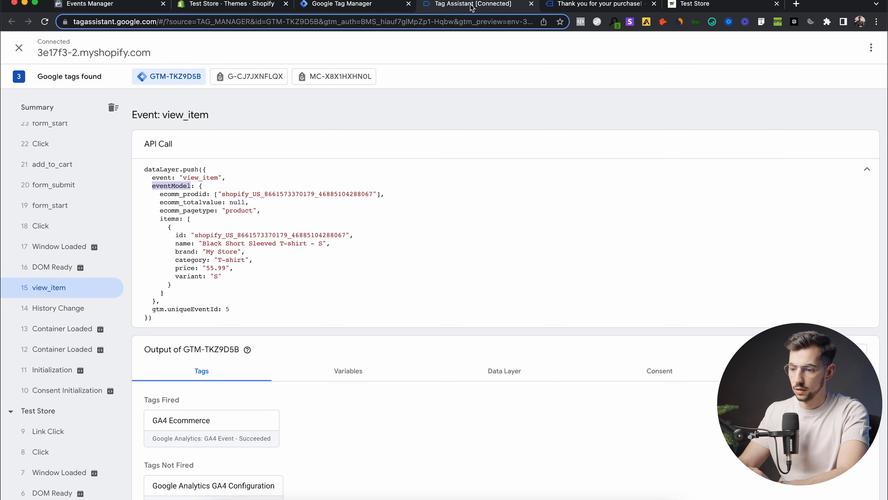
pyautogui.click(163, 194)
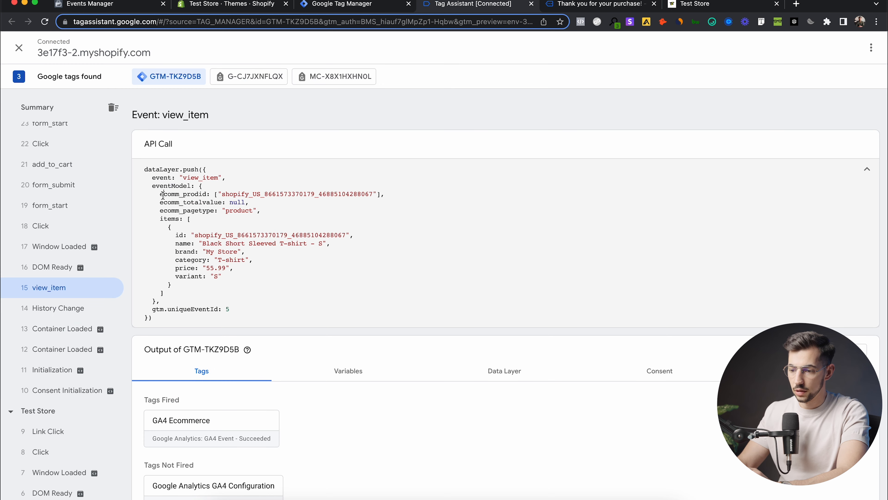
pyautogui.moveTo(160, 195); pyautogui.dragTo(209, 210)
pyautogui.click(166, 216)
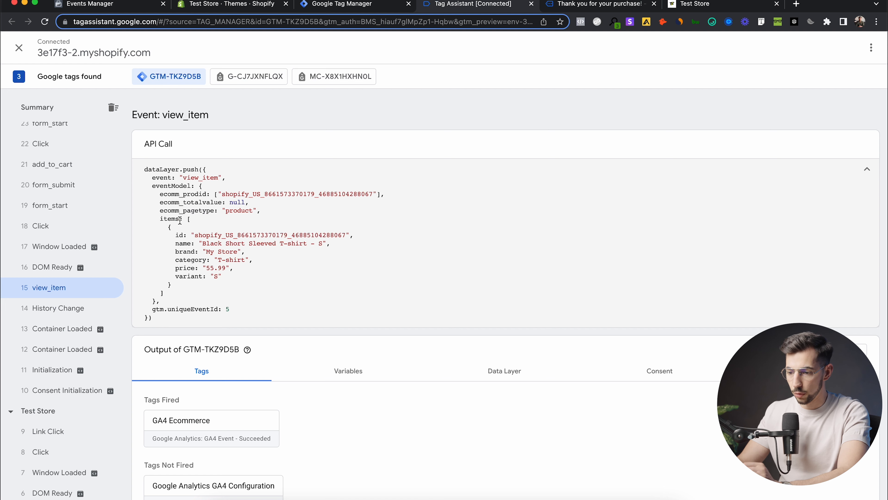
pyautogui.moveTo(160, 219); pyautogui.dragTo(179, 217)
pyautogui.press('super+c')
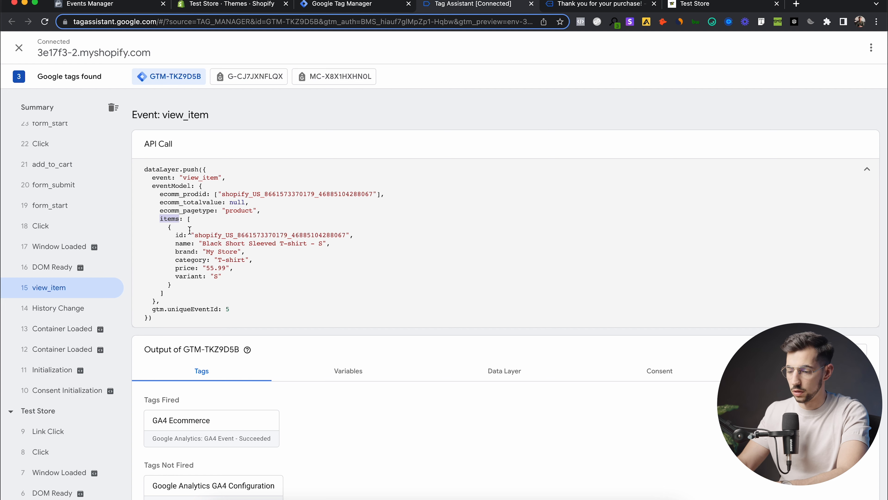
# Step: Switch to Google Tag Manager and extend the Data Layer Variable Name to "eventModel.items." with the copied items key
pyautogui.click(371, 5)
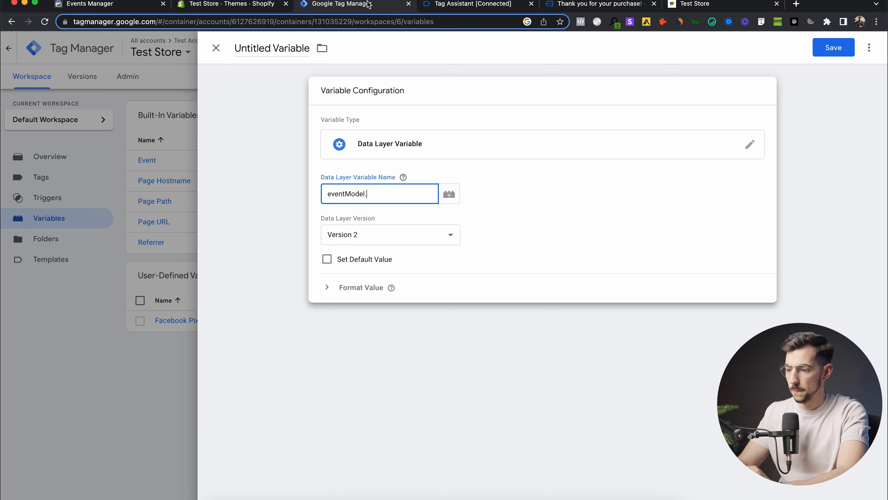
pyautogui.press('super+v')
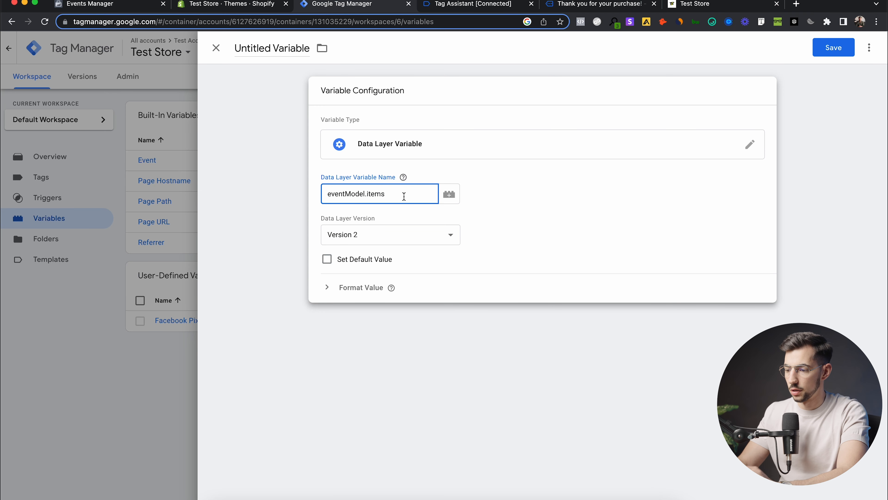
pyautogui.write('.')
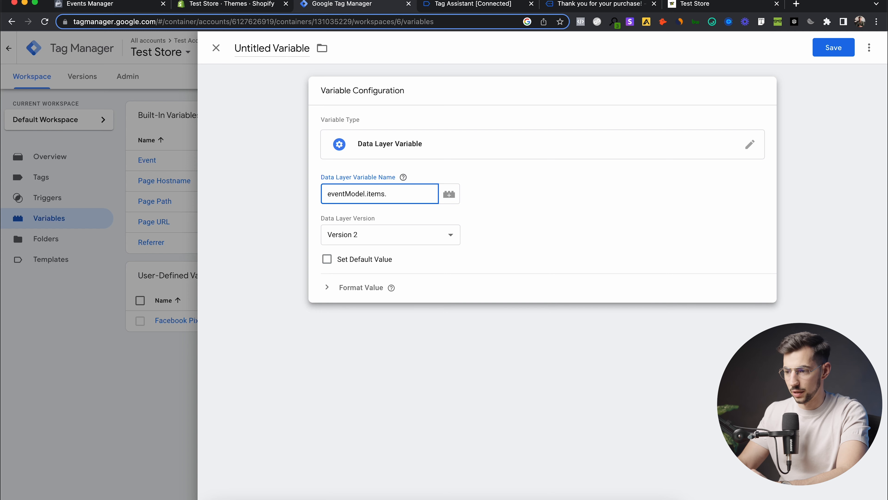
# Step: Switch to Tag Assistant and examine how the items array is structured in the view_item and purchase API calls
pyautogui.click(484, 5)
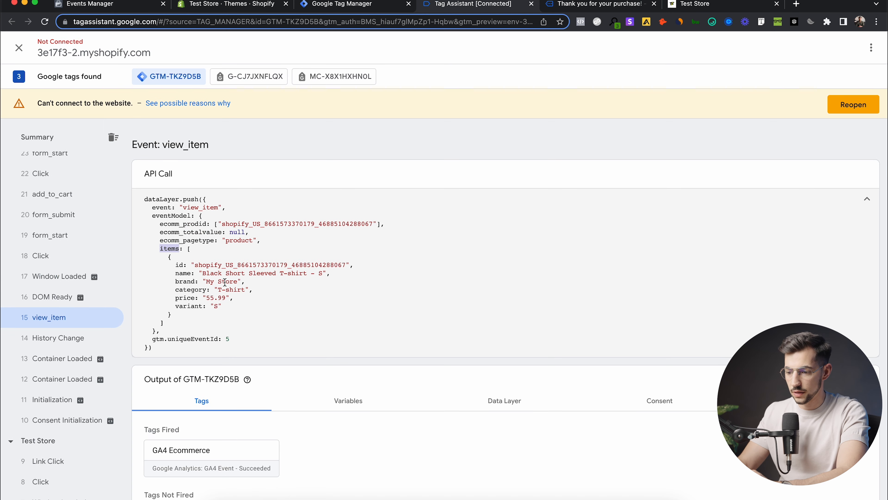
pyautogui.moveTo(224, 310); pyautogui.dragTo(177, 263)
pyautogui.click(171, 249)
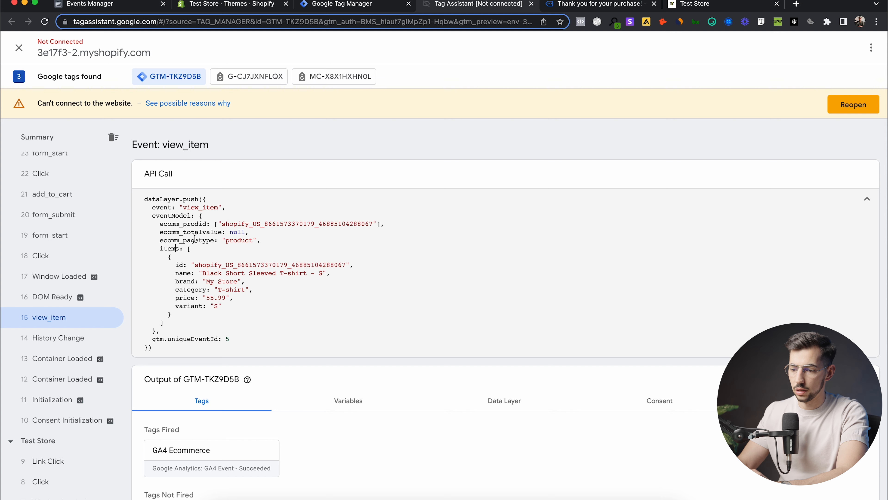
pyautogui.scroll(5, 63, 266)
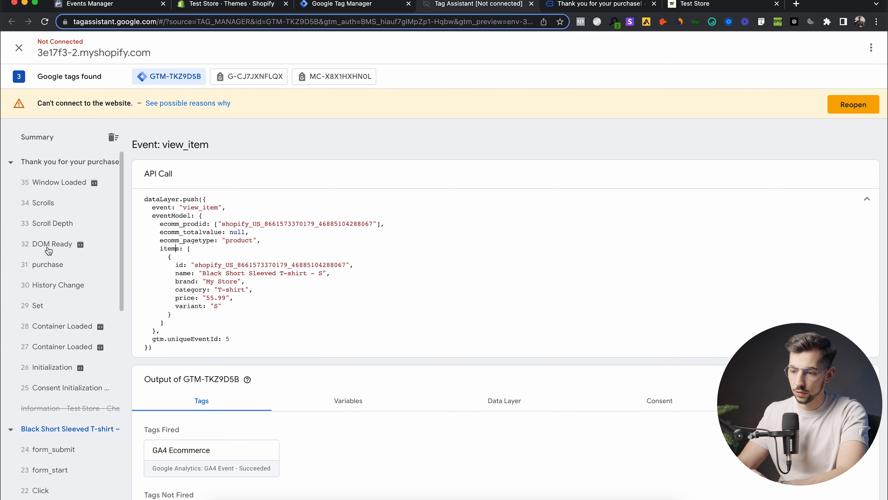
pyautogui.click(72, 273)
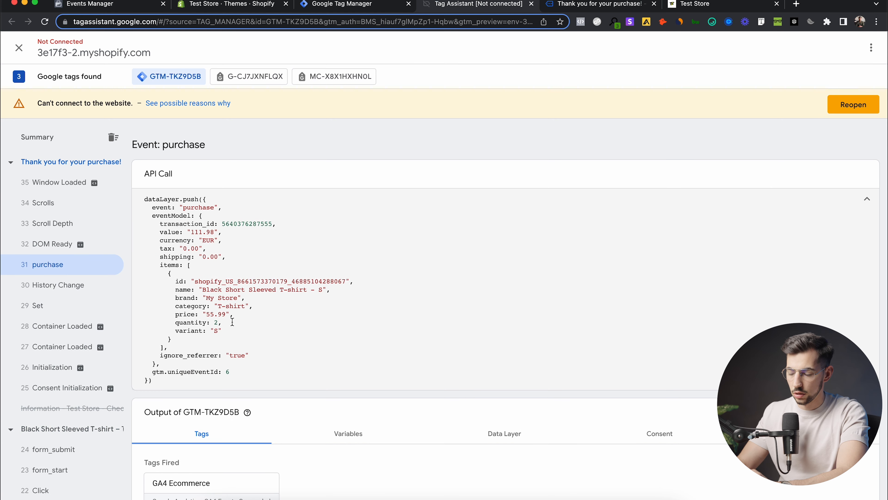
pyautogui.scroll(-2, 232, 278)
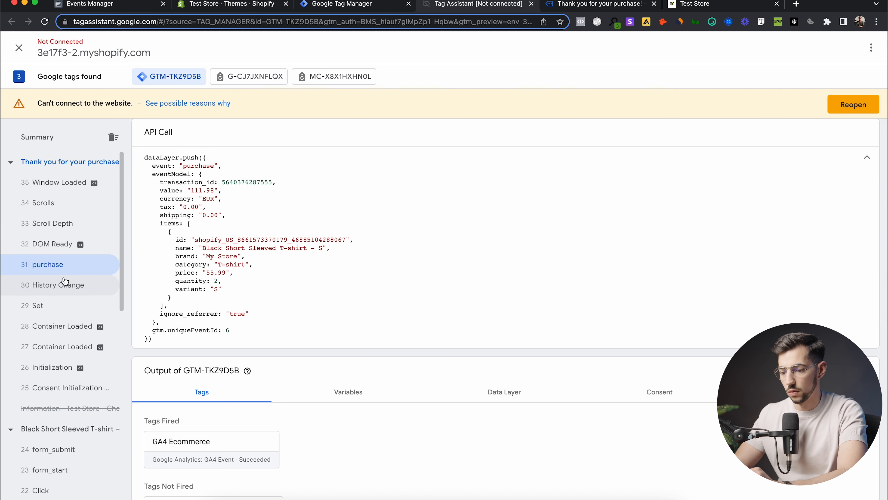
pyautogui.scroll(-5, 65, 281)
pyautogui.scroll(-11, 64, 281)
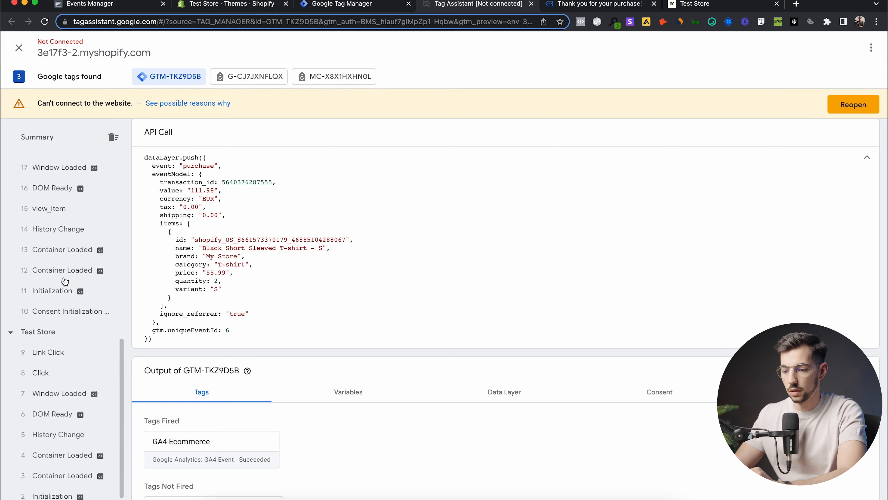
pyautogui.scroll(2, 65, 333)
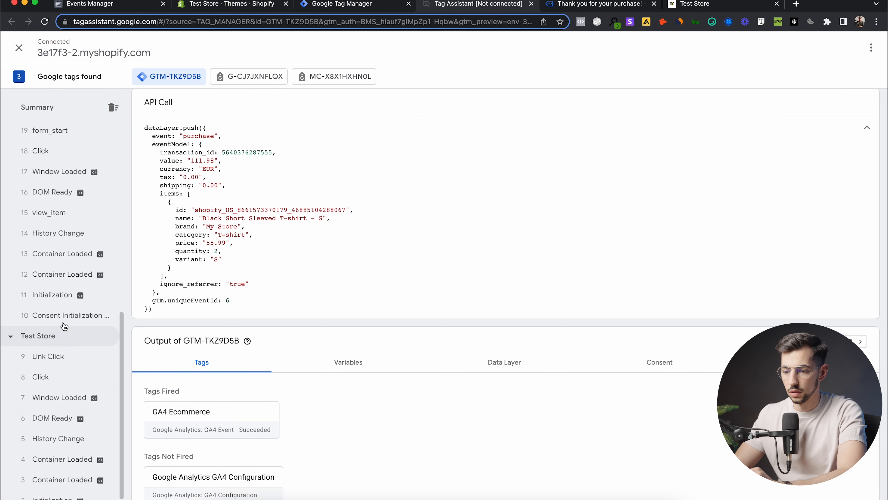
pyautogui.click(76, 225)
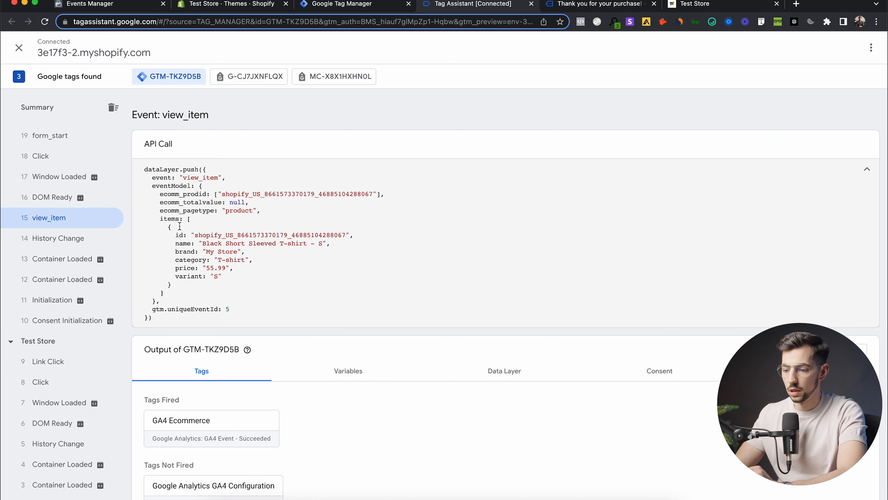
# Step: Complete the Data Layer Variable Name in Google Tag Manager as "eventModel.items.0.id", copying the id key from Tag Assistant's view_item data
pyautogui.click(368, 9)
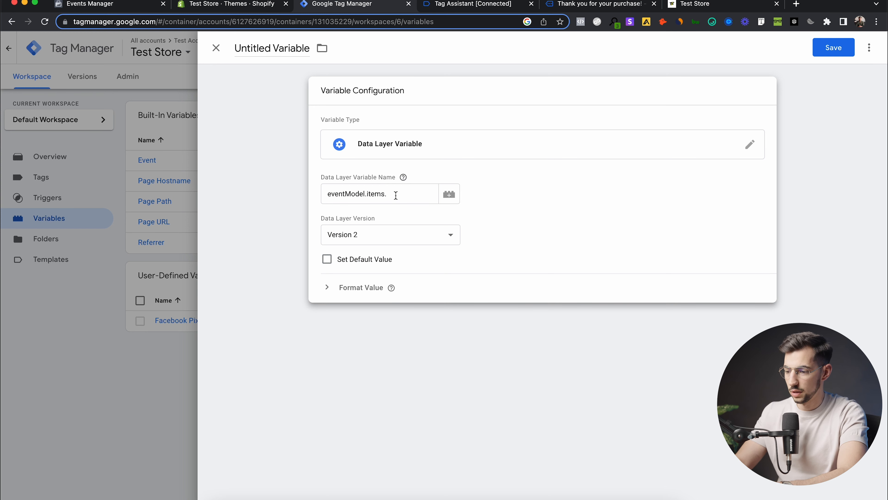
pyautogui.click(396, 196)
pyautogui.write('0.')
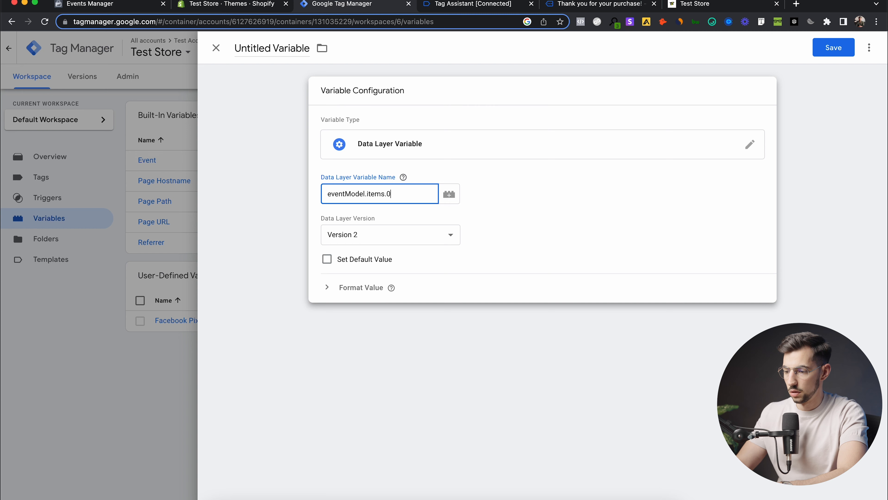
pyautogui.click(483, 6)
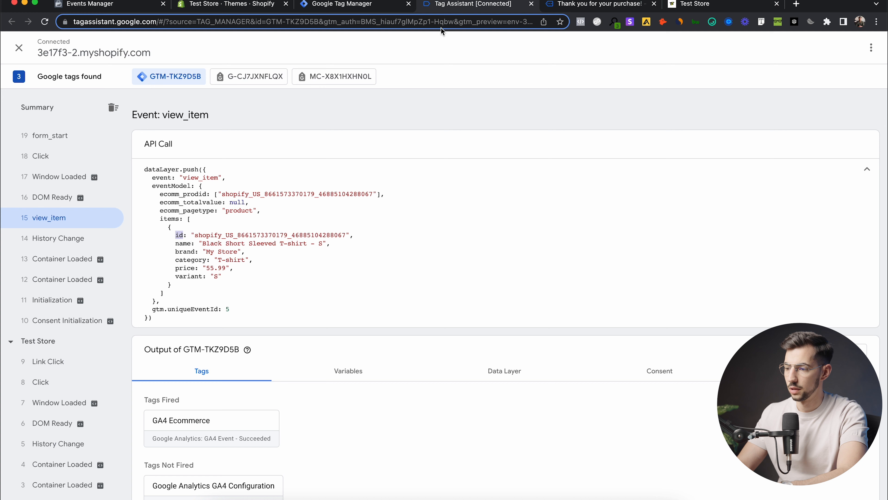
pyautogui.click(367, 4)
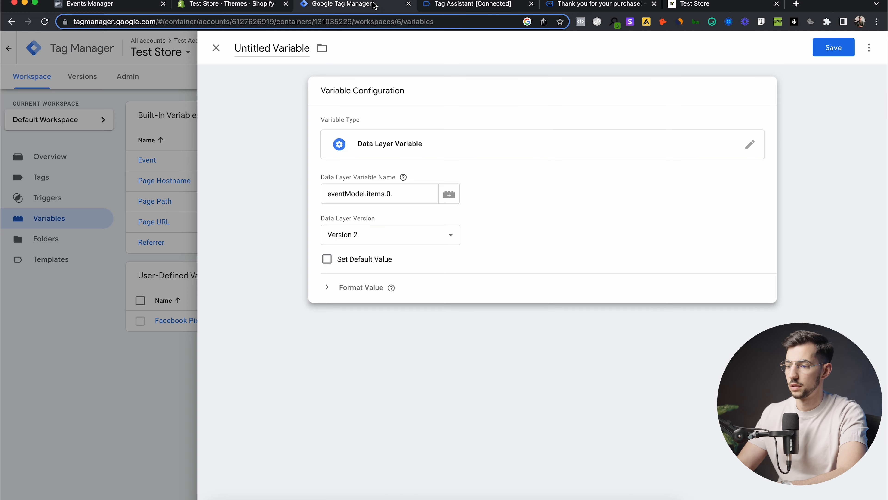
pyautogui.click(402, 195)
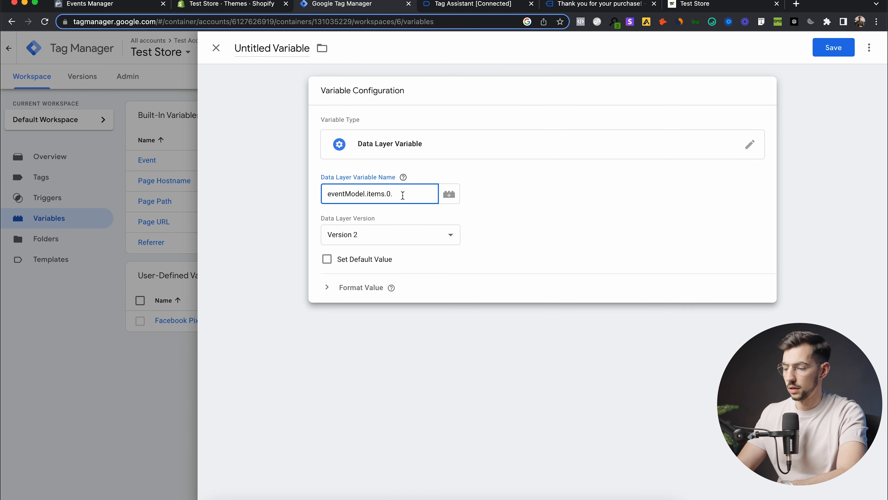
# Step: Name the new data layer variable "Product Id" and save it
pyautogui.click(285, 49)
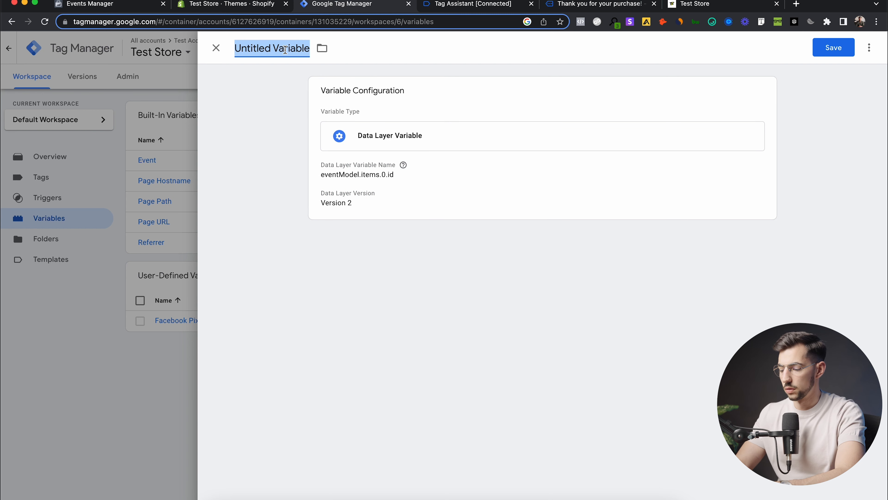
pyautogui.write('Product Id')
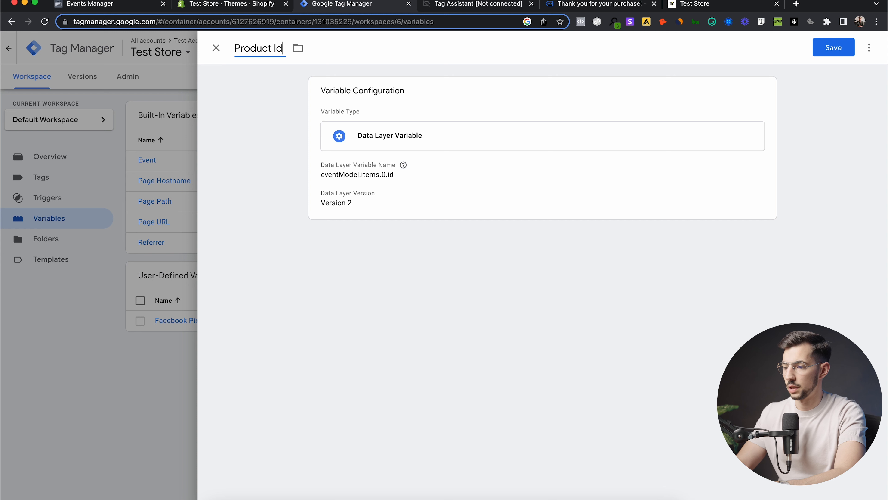
pyautogui.click(843, 50)
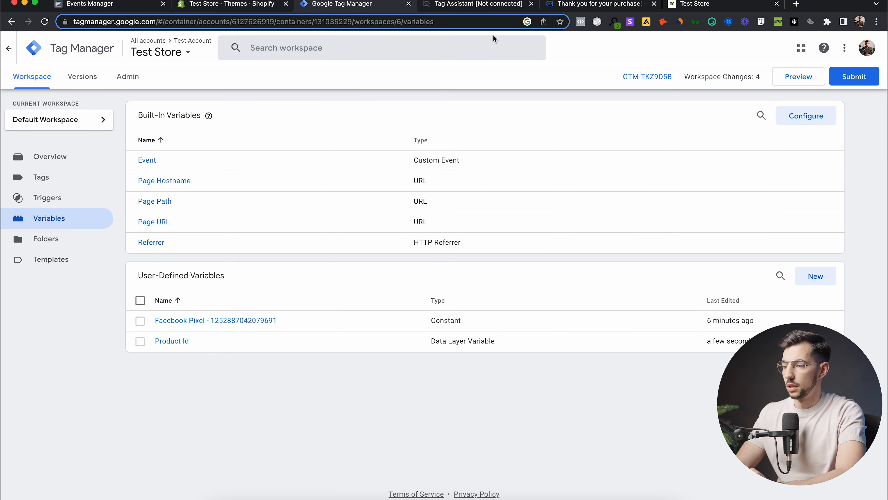
# Step: Switch to Tag Assistant, copy the name key from the view_item items, and return to Google Tag Manager
pyautogui.click(476, 5)
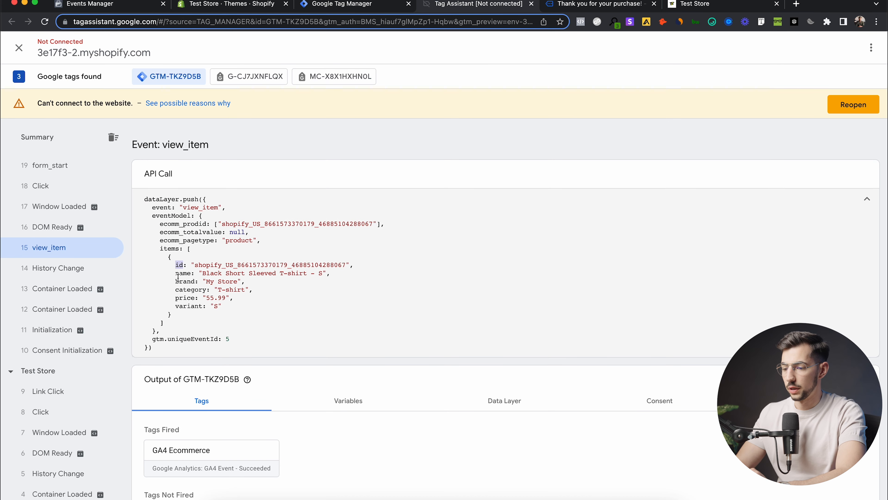
pyautogui.moveTo(176, 272); pyautogui.dragTo(189, 273)
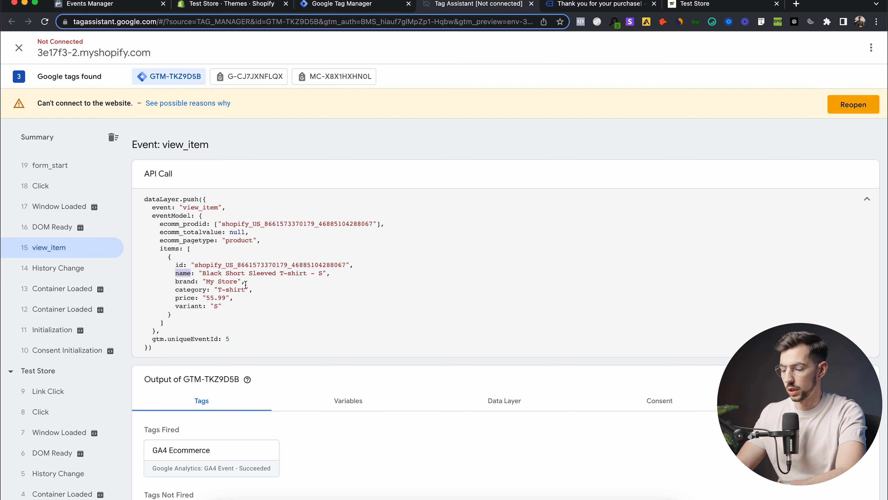
pyautogui.click(358, 7)
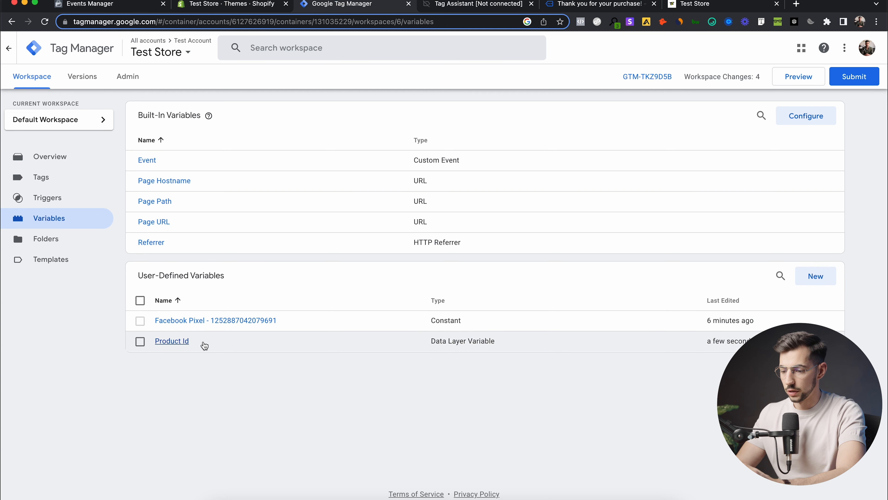
# Step: Duplicate the Product Id variable and set the copy's Data Layer Variable Name to "eventModel.items.0.name"
pyautogui.click(179, 341)
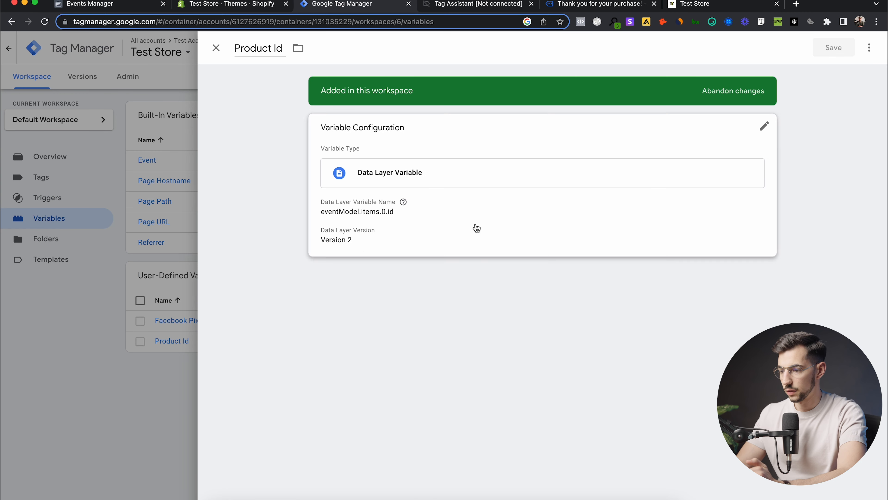
pyautogui.click(871, 49)
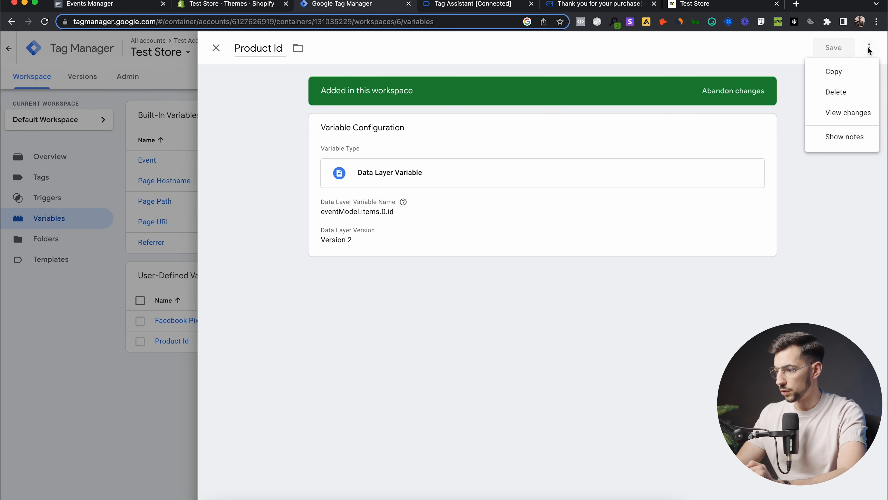
pyautogui.click(843, 72)
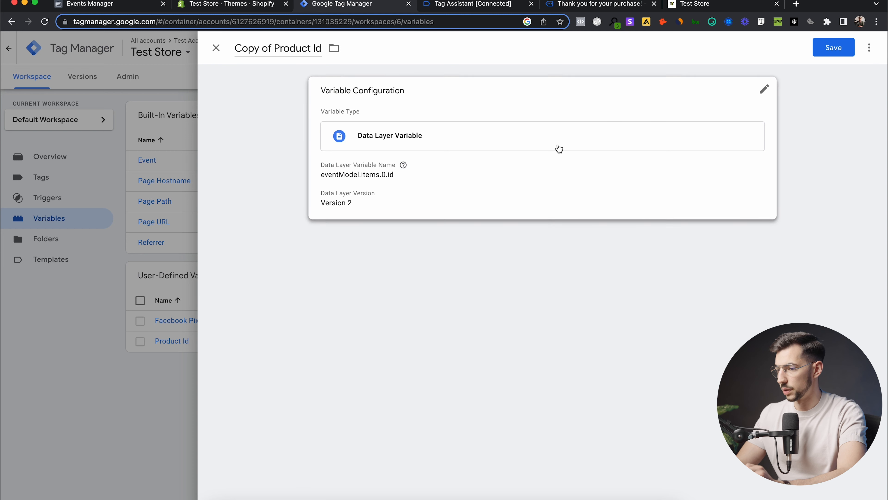
pyautogui.click(765, 90)
pyautogui.click(412, 193)
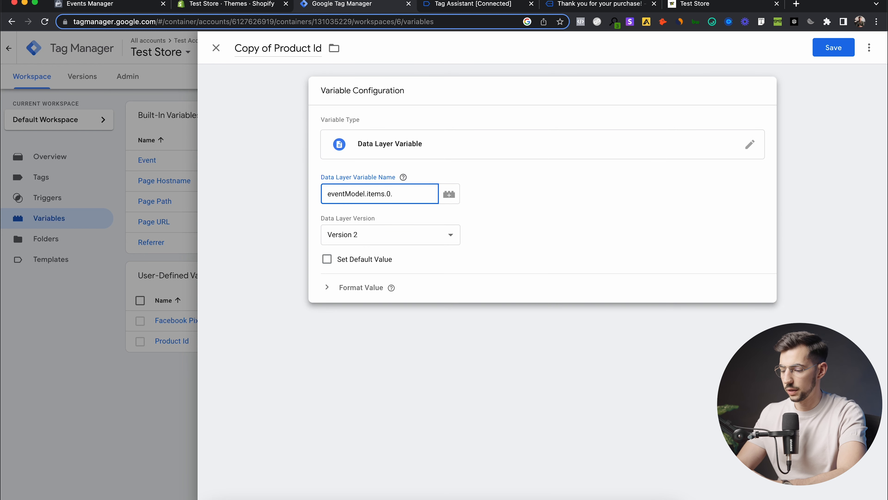
pyautogui.write('name')
pyautogui.click(528, 189)
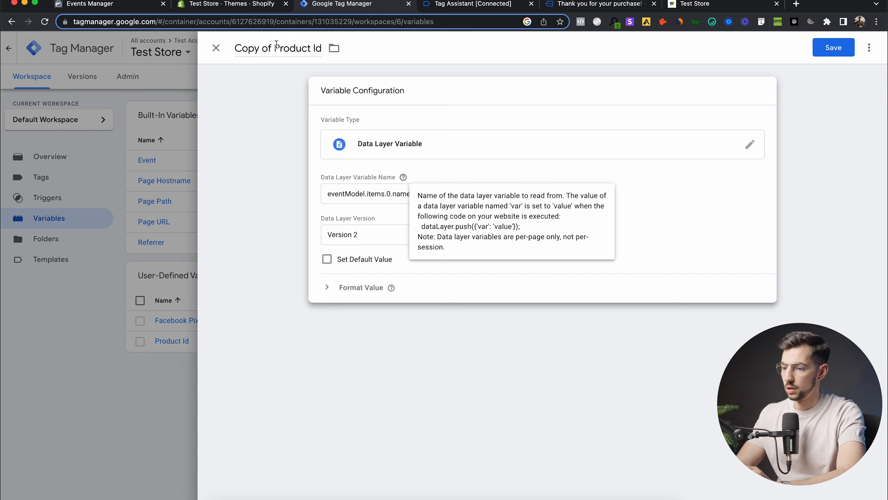
# Step: Rename the duplicated variable "Product Name" and save it
pyautogui.click(275, 46)
pyautogui.moveTo(276, 45); pyautogui.dragTo(234, 45)
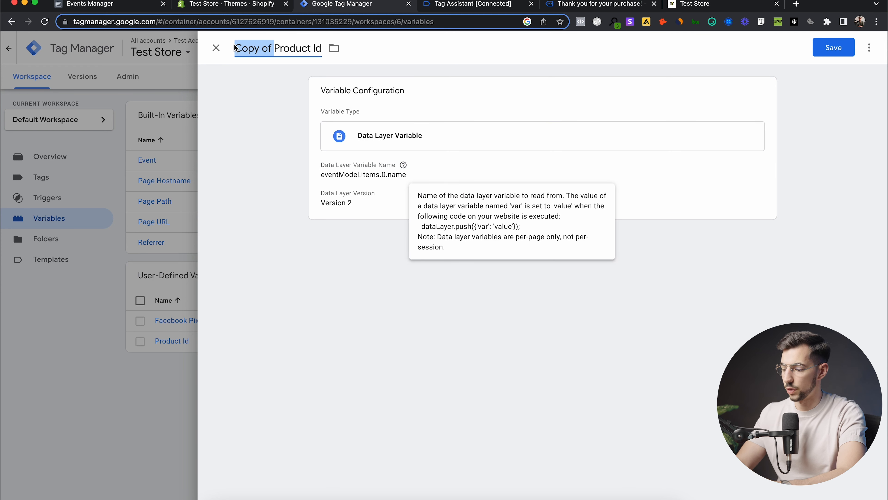
pyautogui.press('BackSpace')
pyautogui.doubleClick(274, 46)
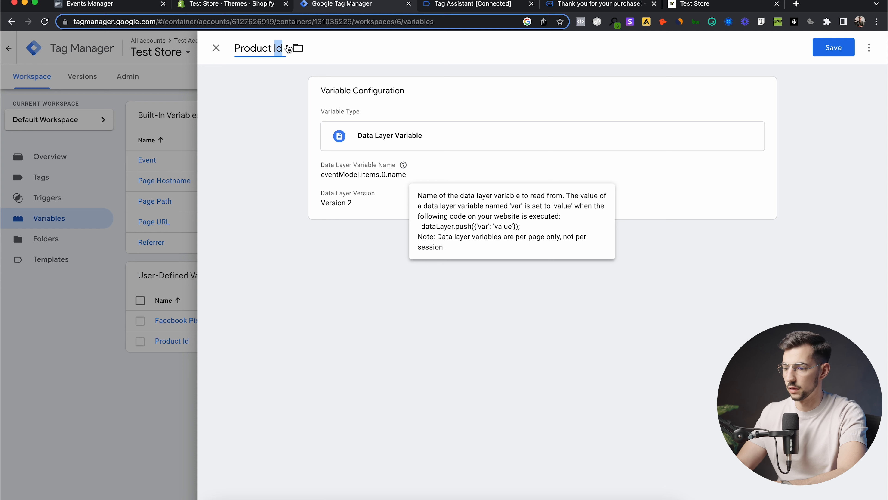
pyautogui.write('name')
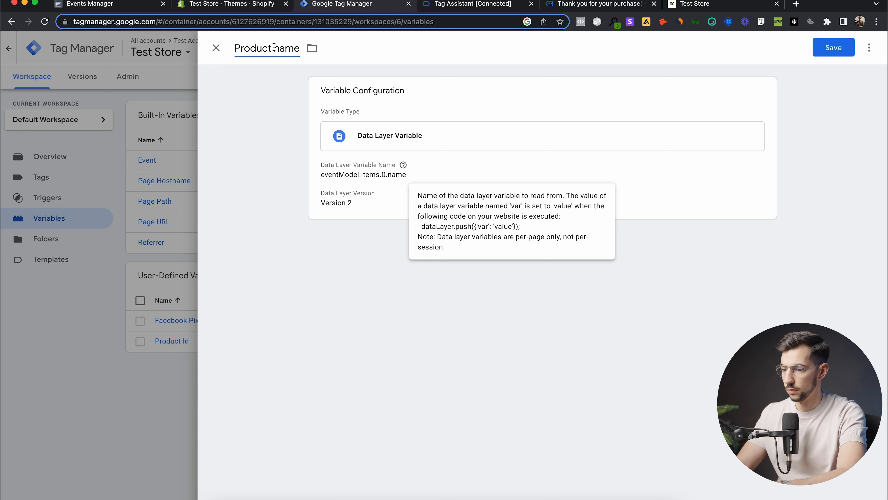
pyautogui.click(279, 47)
pyautogui.press('BackSpace')
pyautogui.write('N')
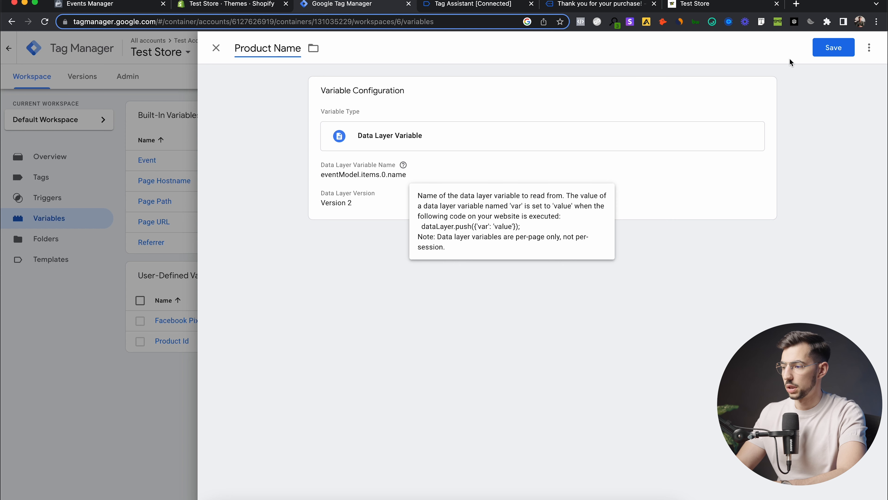
pyautogui.click(832, 47)
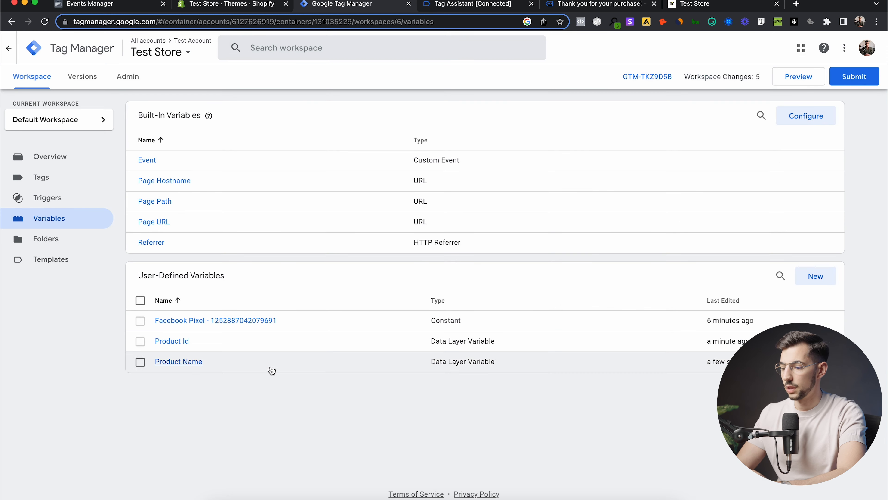
# Step: Switch to Tag Assistant, copy the brand key from the view_item items, and return to Google Tag Manager
pyautogui.click(470, 5)
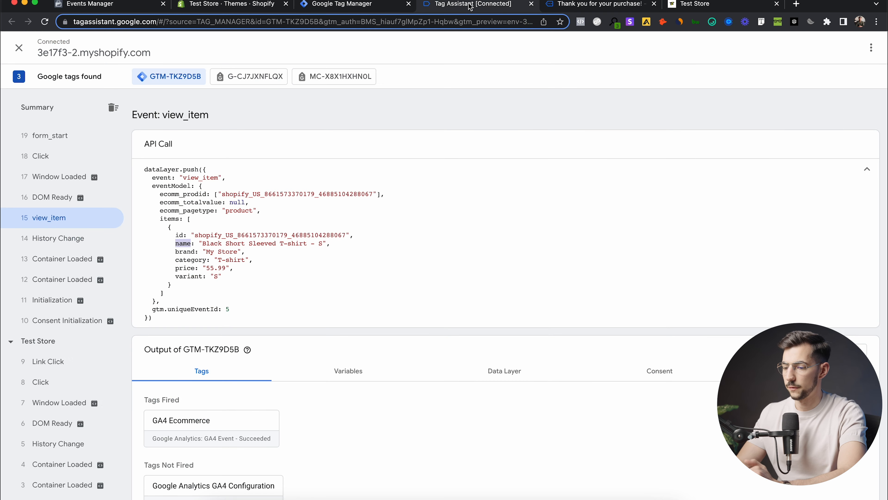
pyautogui.moveTo(177, 251); pyautogui.dragTo(197, 254)
pyautogui.click(197, 256)
pyautogui.moveTo(176, 282); pyautogui.dragTo(194, 282)
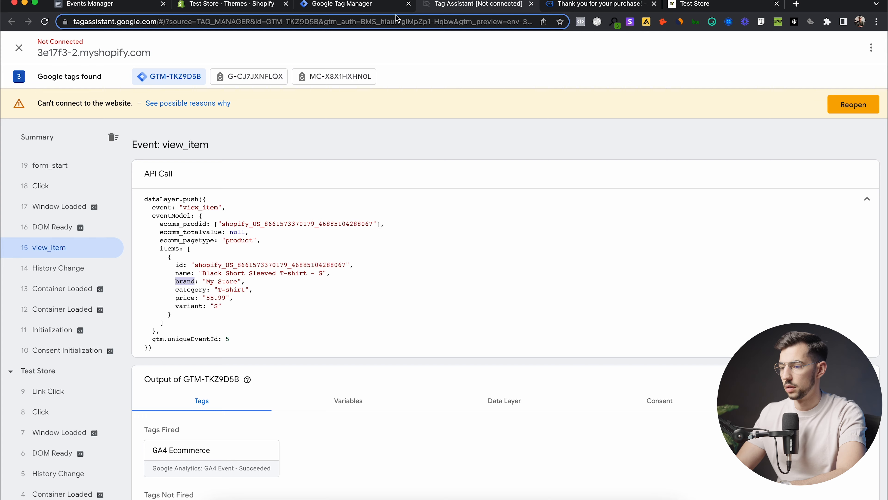
pyautogui.click(372, 7)
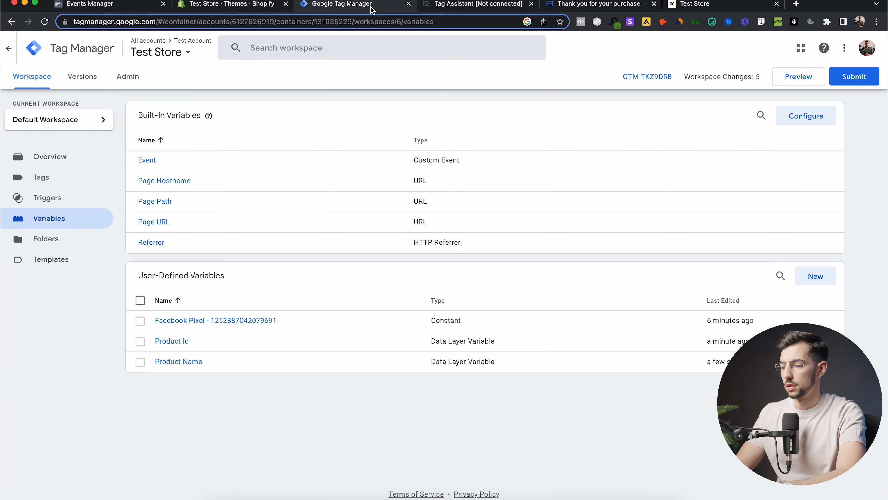
# Step: Duplicate the Product Name variable and rename the copy "Product Brand"
pyautogui.click(189, 364)
pyautogui.click(869, 49)
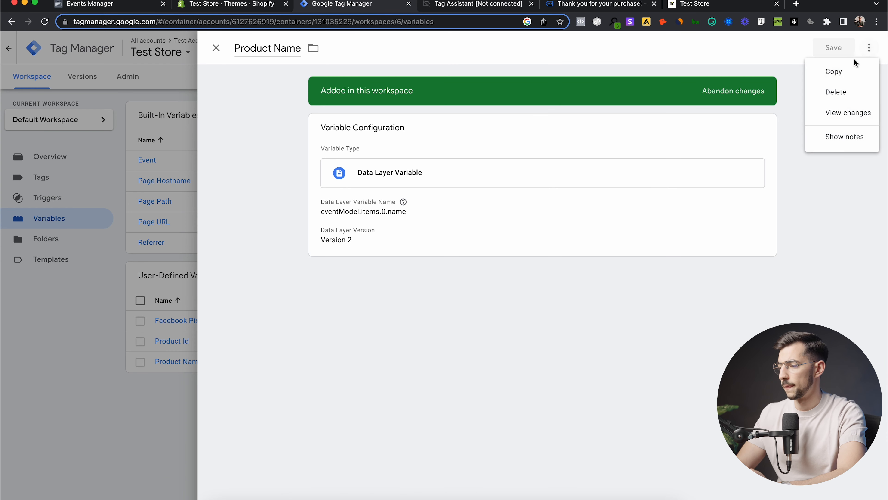
pyautogui.click(837, 69)
pyautogui.click(274, 47)
pyautogui.moveTo(273, 47); pyautogui.dragTo(331, 44)
pyautogui.press('BackSpace')
pyautogui.write('brand')
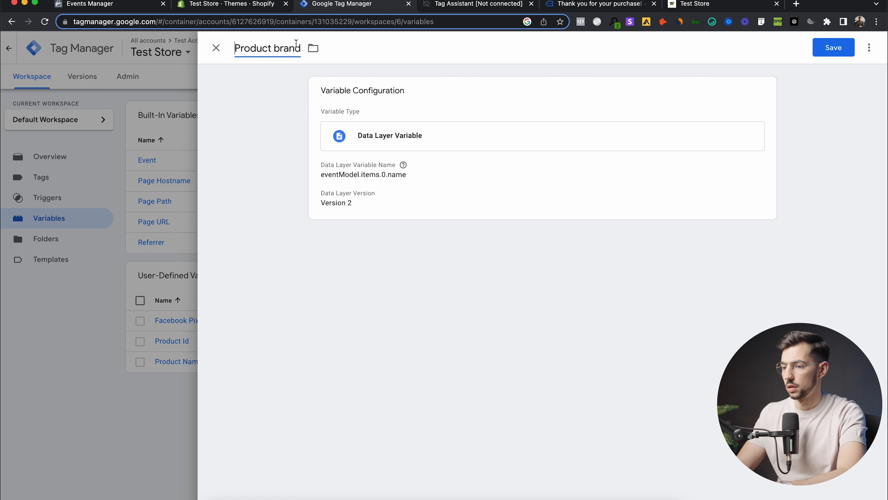
pyautogui.click(282, 48)
pyautogui.press('BackSpace')
pyautogui.write('B')
# Step: Set the Product Brand variable's Data Layer Variable Name to "eventModel.items.0.brand" and save the variable
pyautogui.click(762, 105)
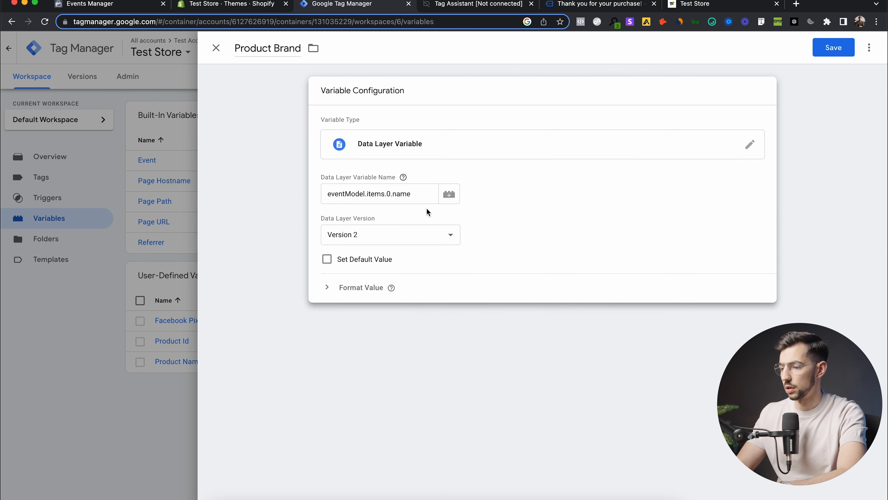
pyautogui.click(414, 198)
pyautogui.press('BackSpace')
pyautogui.write('brand')
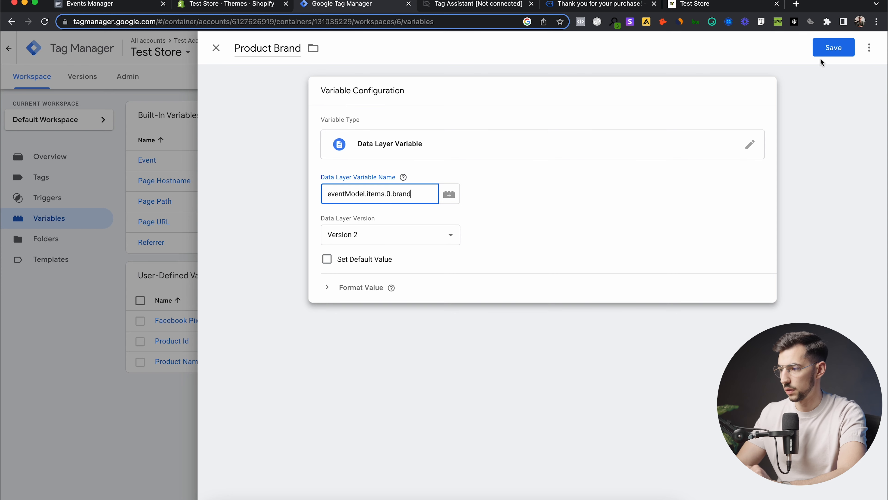
pyautogui.click(826, 47)
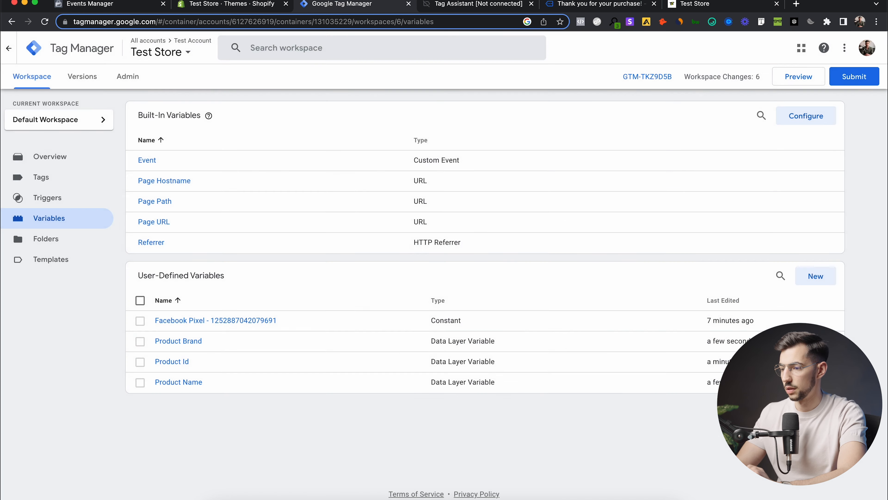
# Step: Switch to Tag Assistant, copy the category key from the view_item items, and return to Google Tag Manager
pyautogui.hotkey('ctrl', 'Tab')
pyautogui.doubleClick(191, 291)
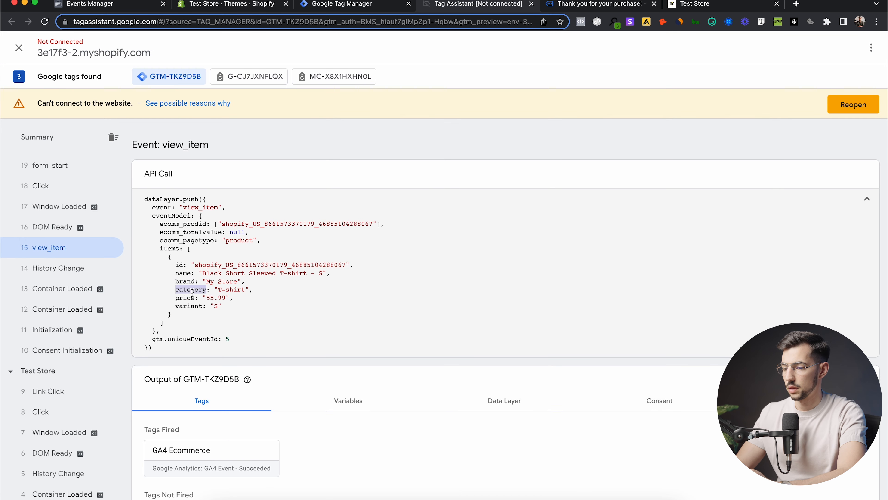
pyautogui.click(365, 5)
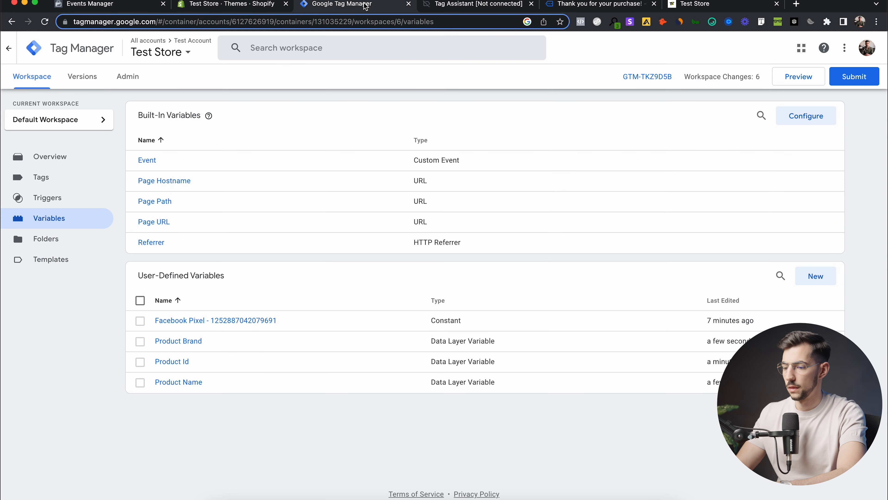
# Step: Duplicate the Product Name variable and rename the copy "Product Category"
pyautogui.click(169, 382)
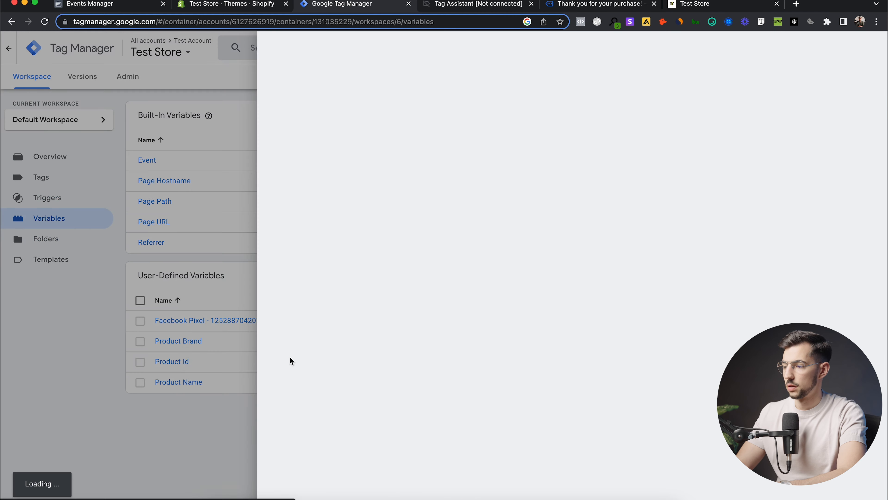
pyautogui.click(868, 46)
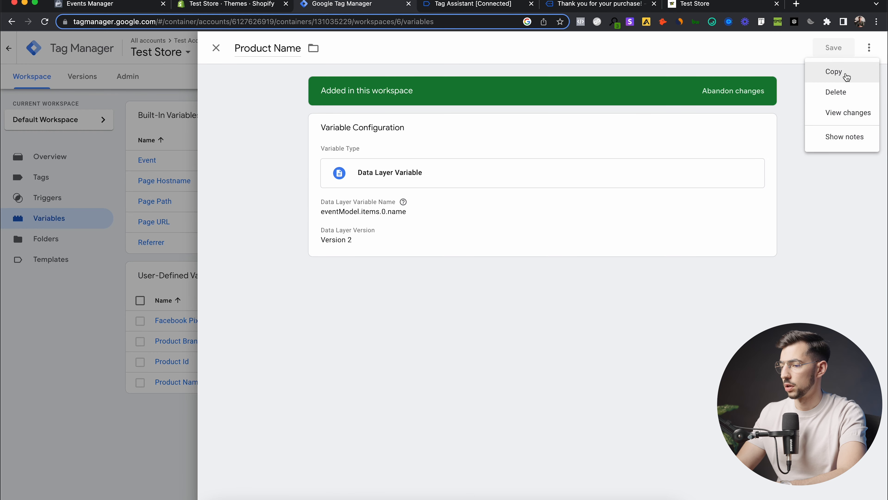
pyautogui.click(825, 71)
pyautogui.click(272, 46)
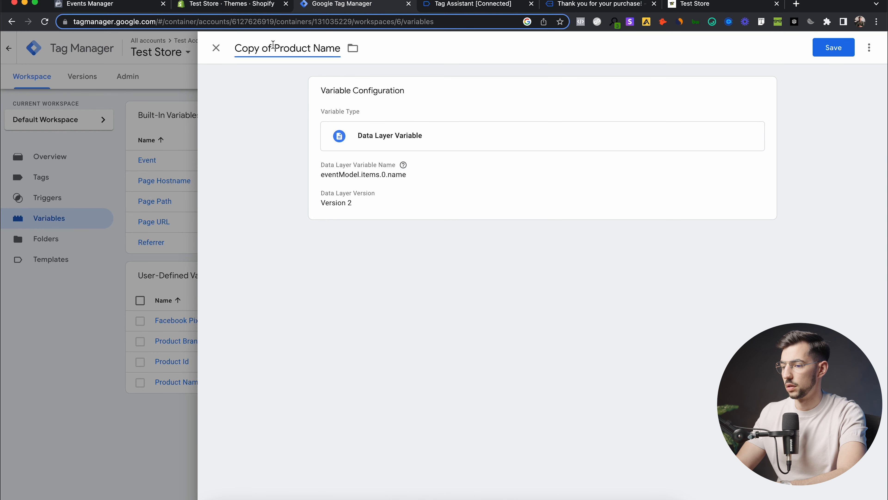
pyautogui.moveTo(275, 45); pyautogui.dragTo(224, 52)
pyautogui.press('BackSpace')
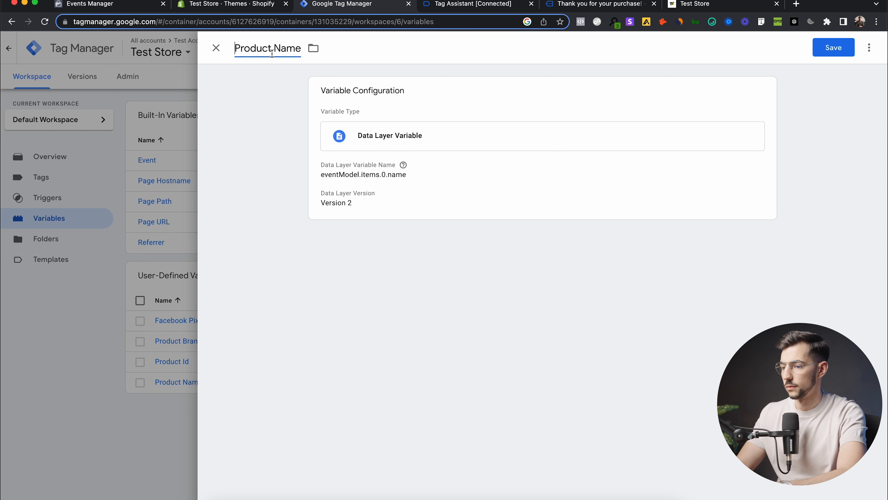
pyautogui.doubleClick(276, 46)
pyautogui.write('category')
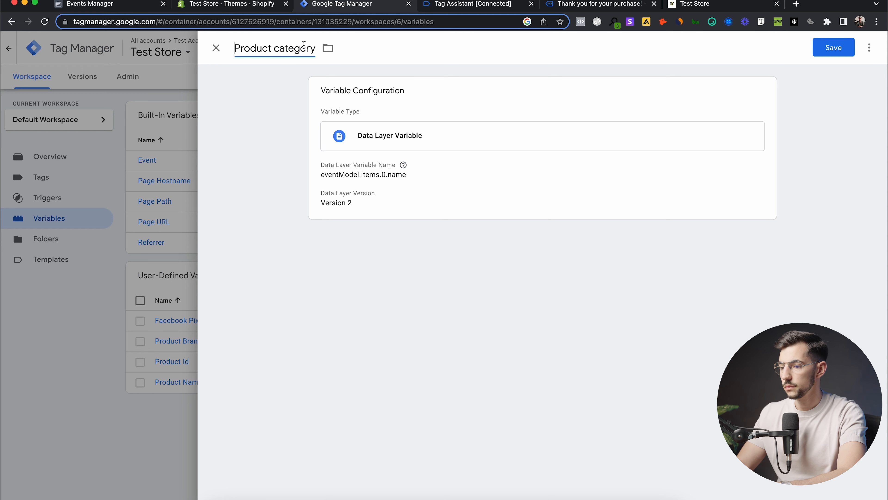
pyautogui.click(283, 47)
pyautogui.press('BackSpace')
pyautogui.write('C')
# Step: Set the Product Category variable's Data Layer Variable Name to "eventModel.items.0.category" and save the variable
pyautogui.click(595, 100)
pyautogui.click(416, 194)
pyautogui.write('category')
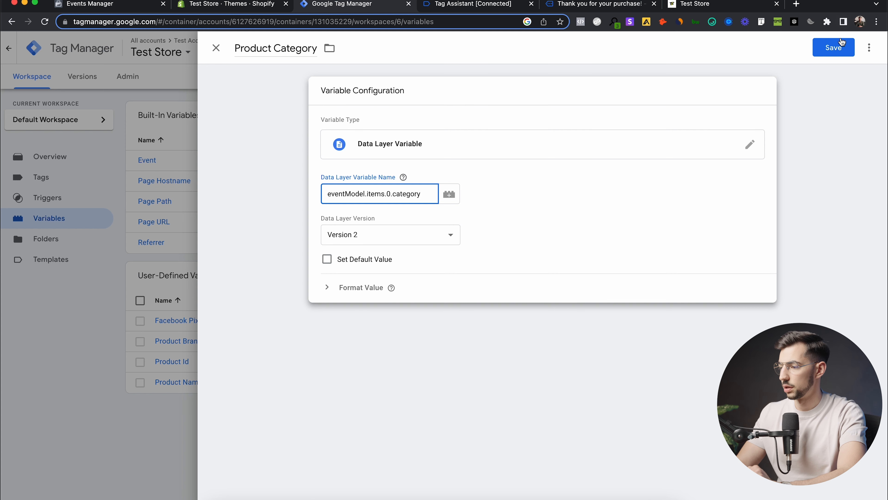
pyautogui.click(834, 47)
# Step: Switch to Tag Assistant, copy the price key from the view_item items, and return to Google Tag Manager
pyautogui.click(485, 7)
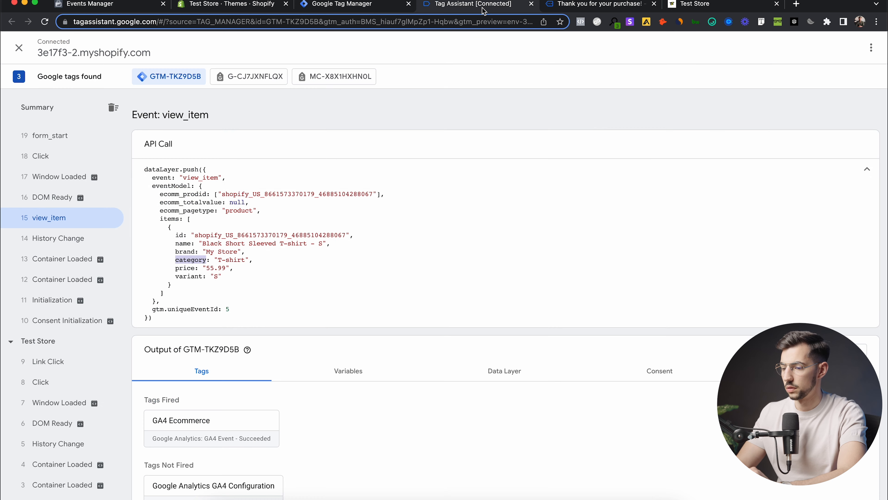
pyautogui.doubleClick(185, 268)
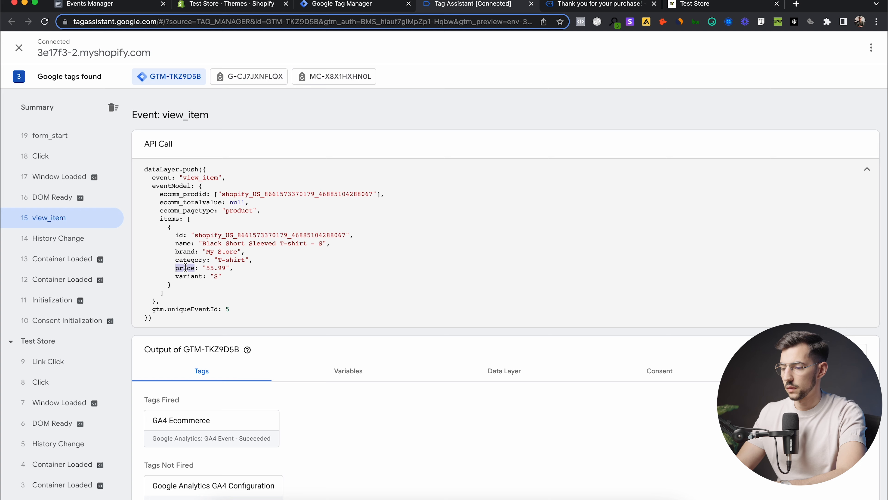
pyautogui.click(351, 4)
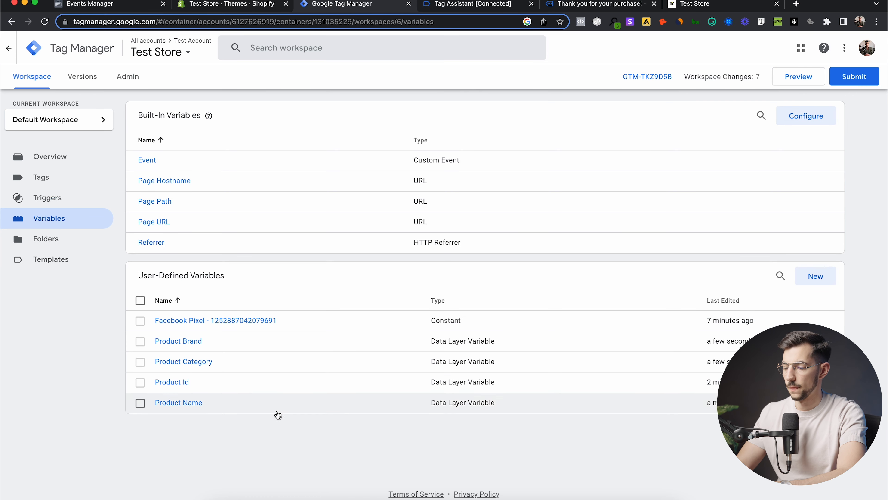
# Step: Duplicate the Product Name variable and rename the copy "Product Price"
pyautogui.click(295, 403)
pyautogui.click(869, 47)
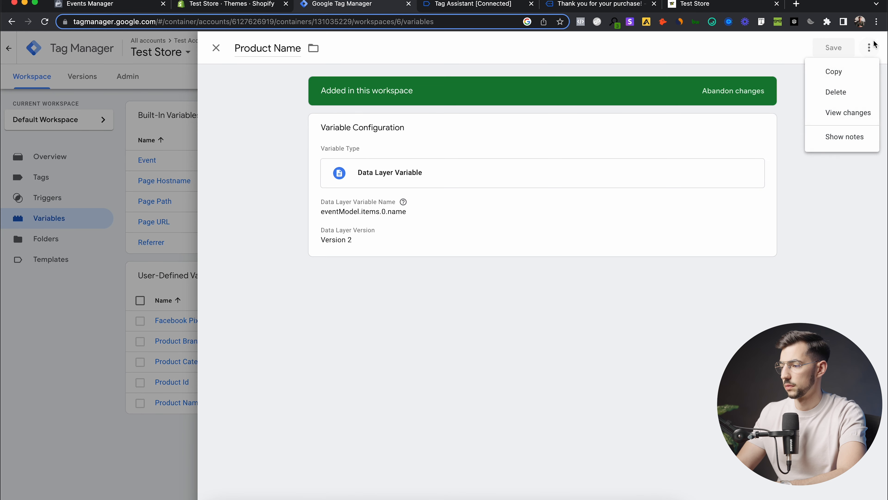
pyautogui.click(846, 75)
pyautogui.moveTo(274, 47); pyautogui.dragTo(296, 47)
pyautogui.press('BackSpace')
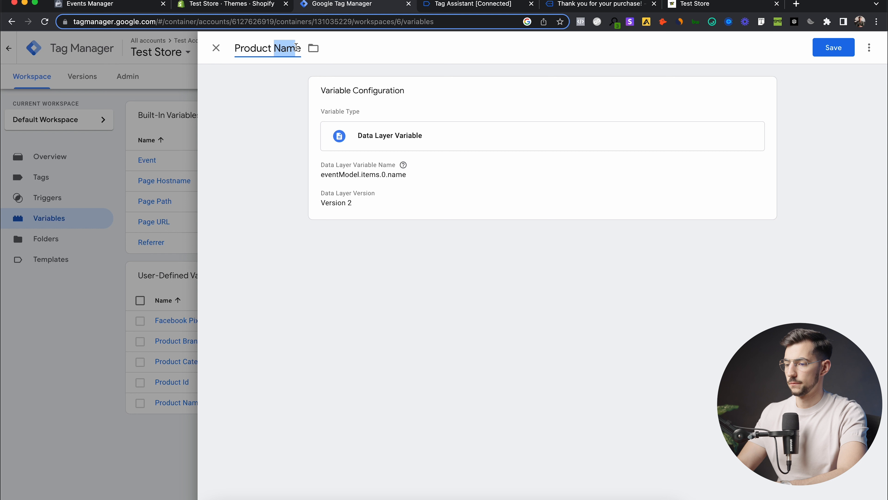
pyautogui.press('BackSpace')
pyautogui.write('pric')
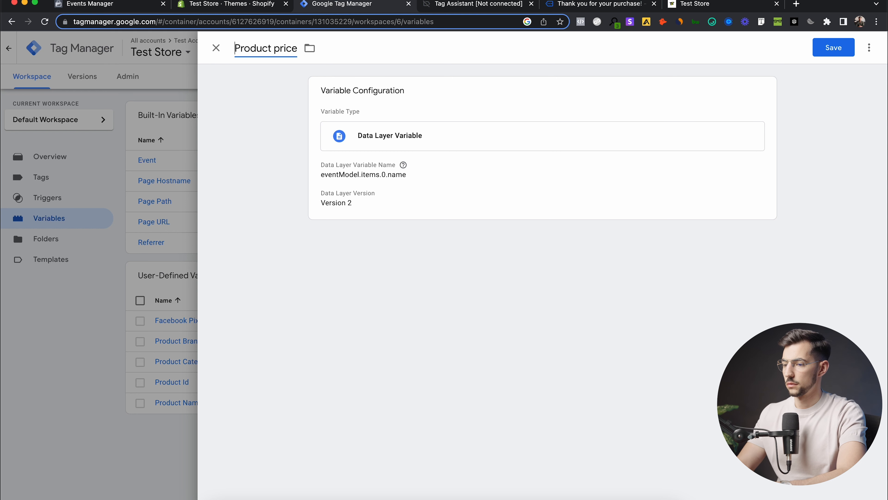
pyautogui.press('BackSpace')
pyautogui.write('P')
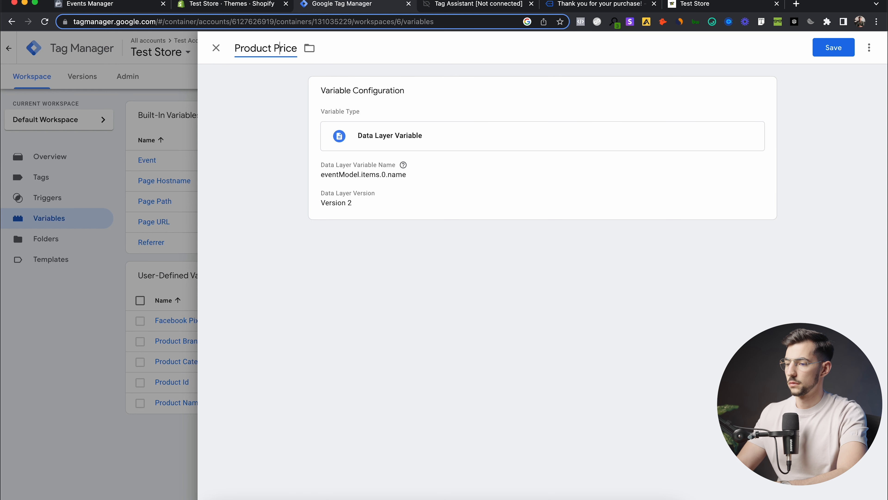
# Step: Set the Product Price variable's Data Layer Variable Name to "eventModel.items.0.price" and save the variable
pyautogui.click(562, 153)
pyautogui.click(416, 194)
pyautogui.press('BackSpace')
pyautogui.press('BackSpace')
pyautogui.write('price')
pyautogui.click(834, 49)
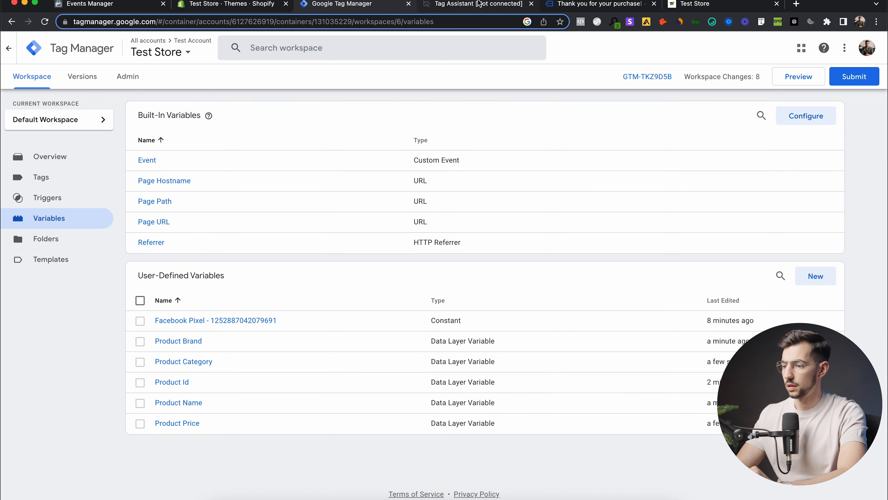
# Step: Switch to Tag Assistant, copy the variant key from the view_item items, and return to Google Tag Manager
pyautogui.click(452, 8)
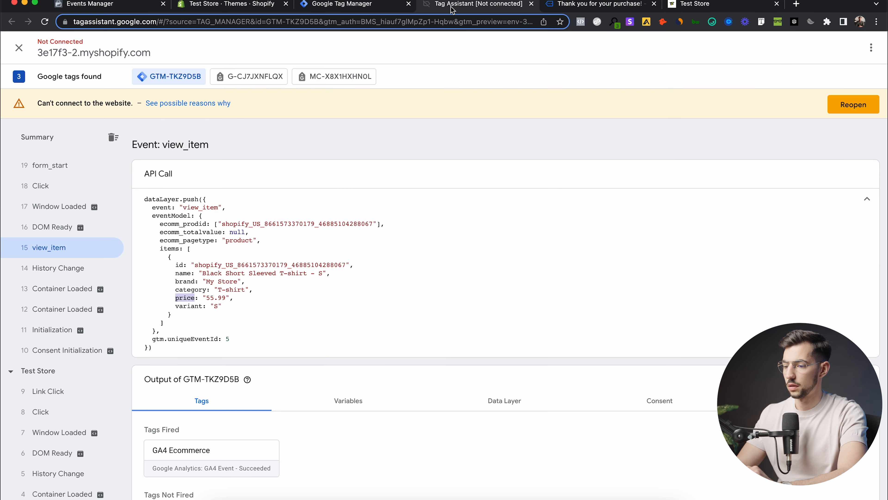
pyautogui.moveTo(176, 306); pyautogui.dragTo(198, 305)
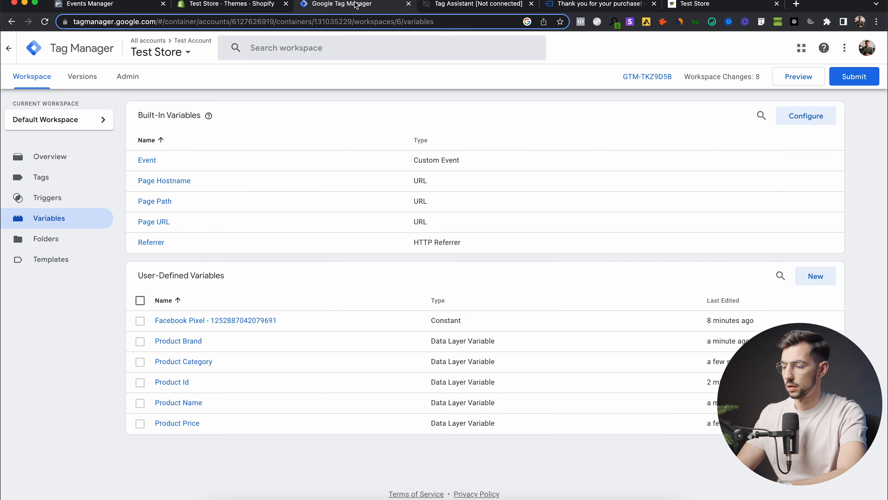
pyautogui.click(355, 5)
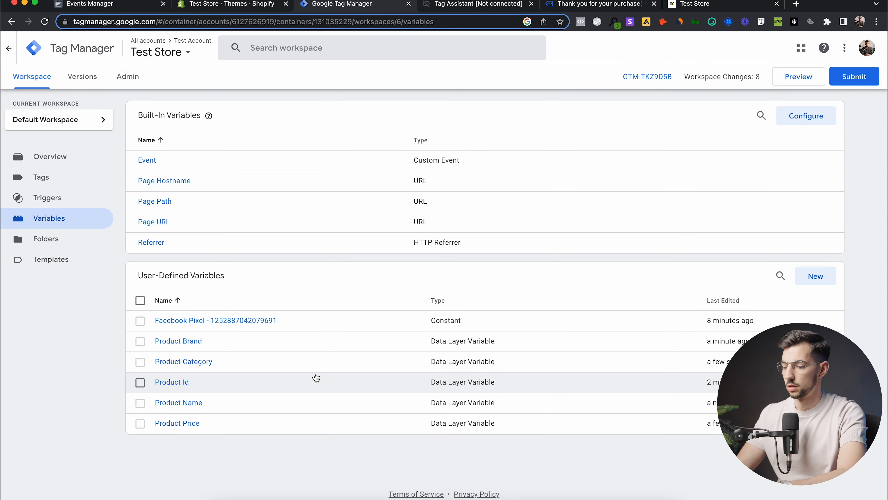
# Step: Duplicate the Product Price variable and rename the copy "Product Variant"
pyautogui.click(224, 424)
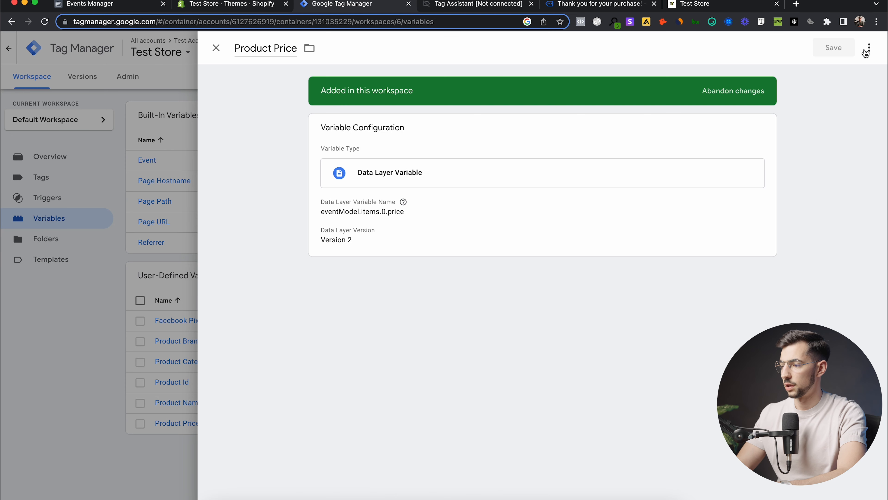
pyautogui.click(869, 52)
pyautogui.click(833, 71)
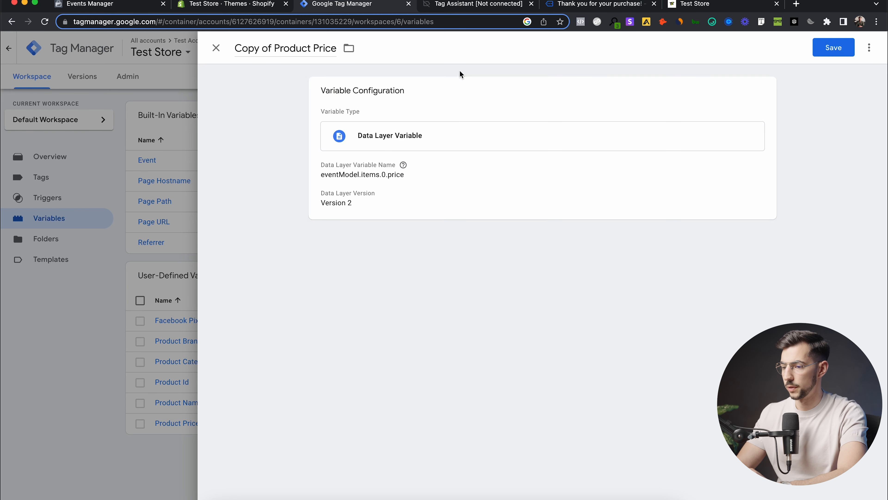
pyautogui.moveTo(273, 47); pyautogui.dragTo(209, 47)
pyautogui.press('BackSpace')
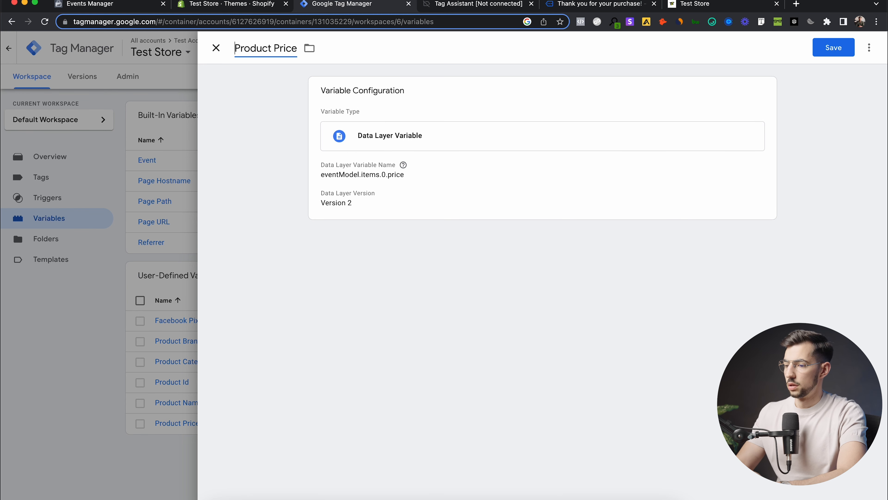
pyautogui.moveTo(276, 47); pyautogui.dragTo(300, 48)
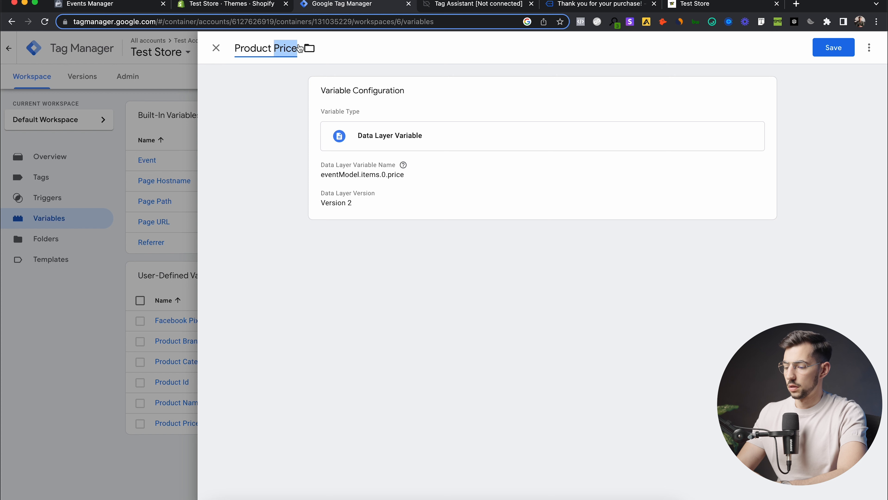
pyautogui.write('variant')
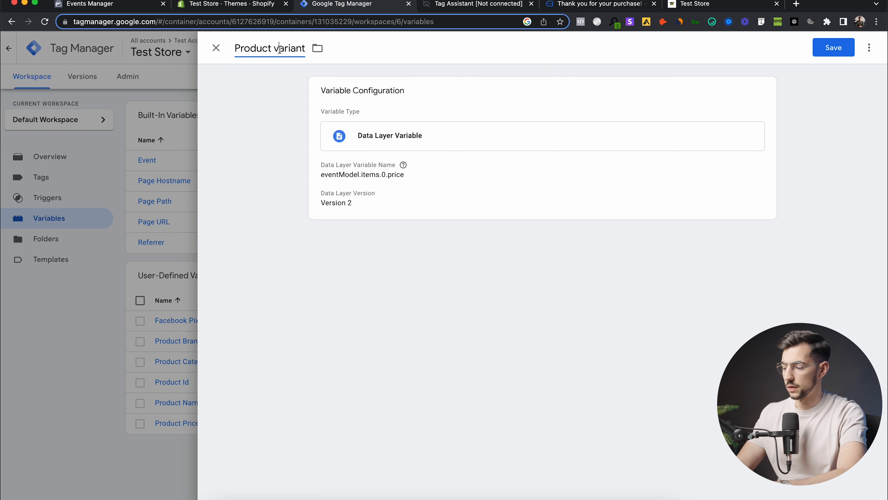
pyautogui.click(279, 48)
pyautogui.press('BackSpace')
pyautogui.write('V')
# Step: Append "(size)" to the duplicated variable's name so it reads "Product Variant (size)"
pyautogui.click(305, 48)
pyautogui.click(300, 47)
pyautogui.click(300, 47)
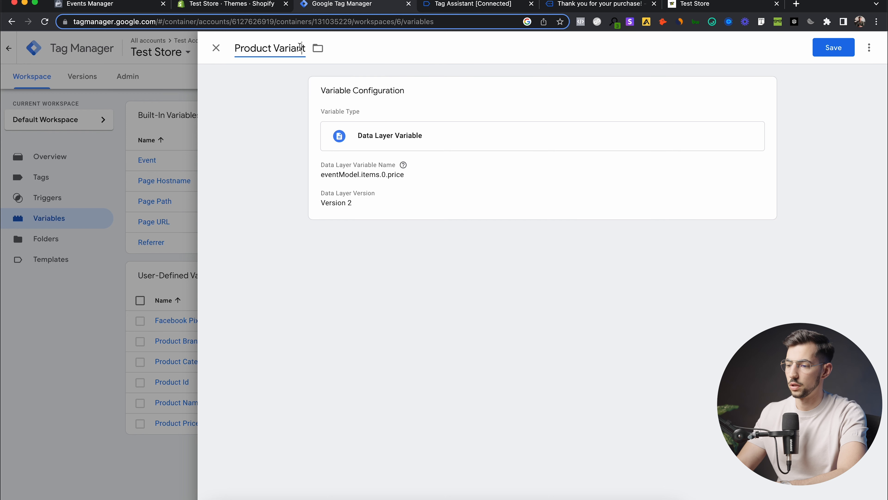
pyautogui.write('(size')
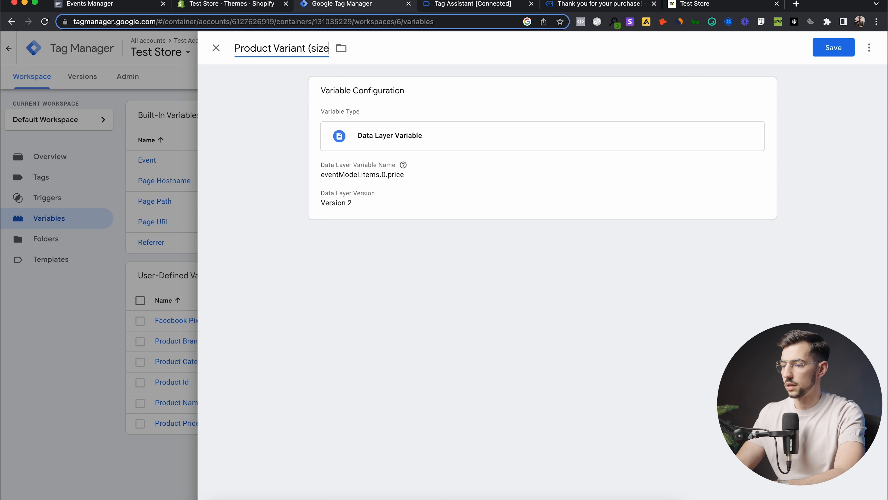
pyautogui.write(')')
# Step: Set the Product Variant (size) variable's Data Layer Variable Name to "eventModel.items.0.variant" and save the variable
pyautogui.click(469, 157)
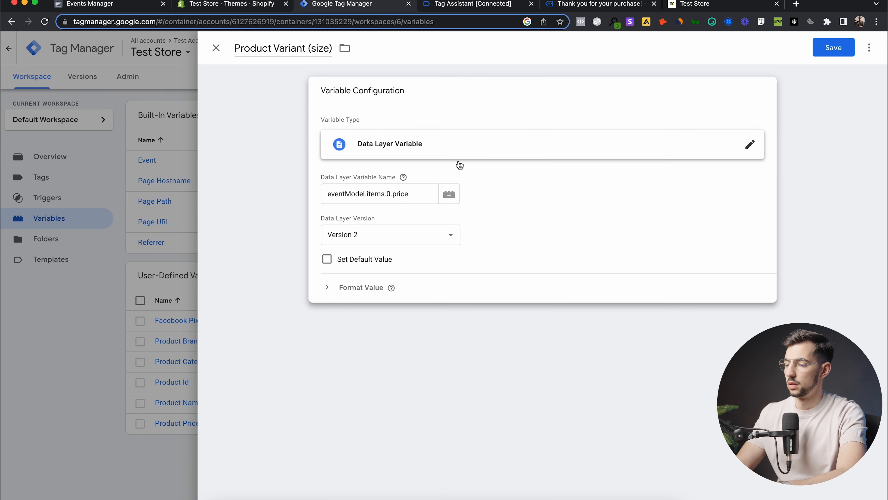
pyautogui.click(417, 196)
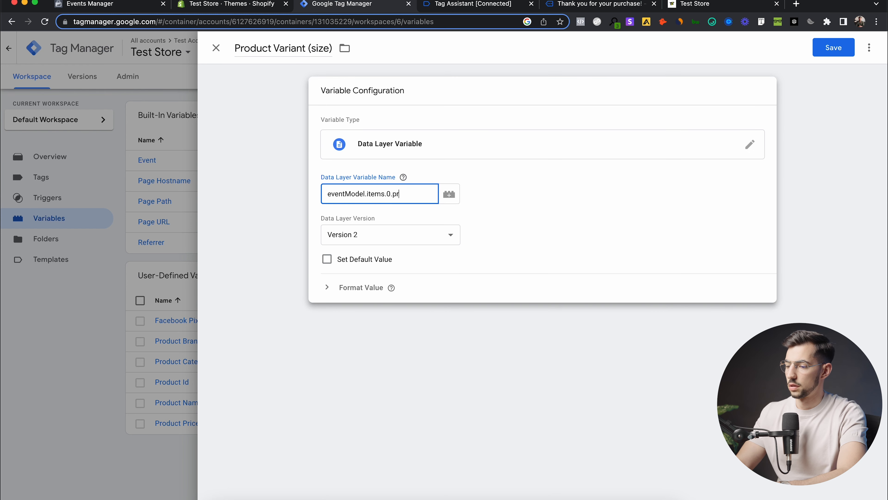
pyautogui.write('variant')
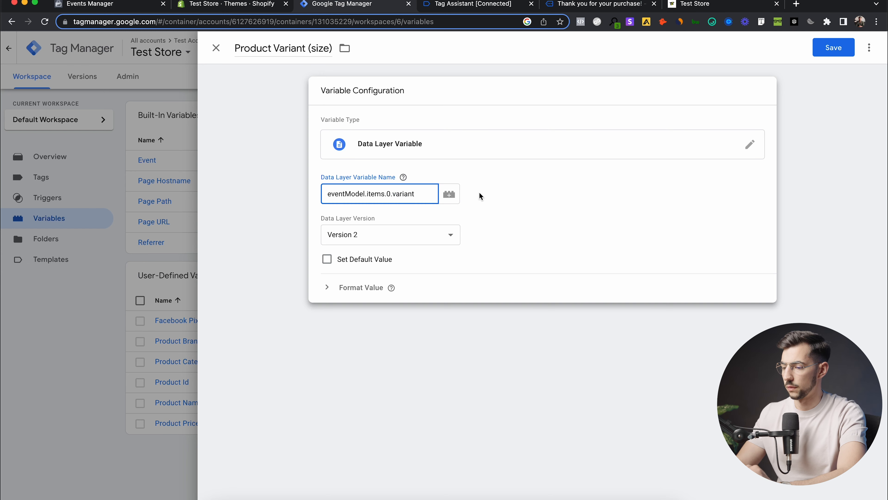
pyautogui.click(835, 48)
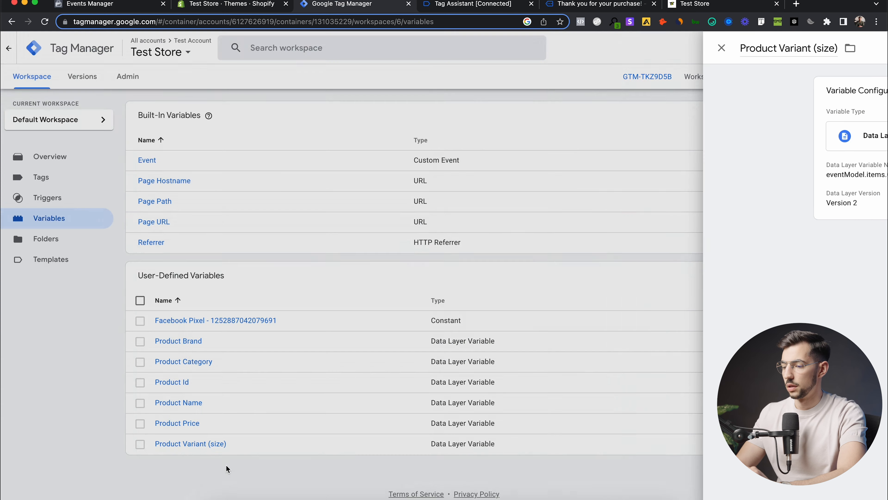
# Step: Create a new trigger in Google Tag Manager with the trigger type Custom Event
pyautogui.click(486, 6)
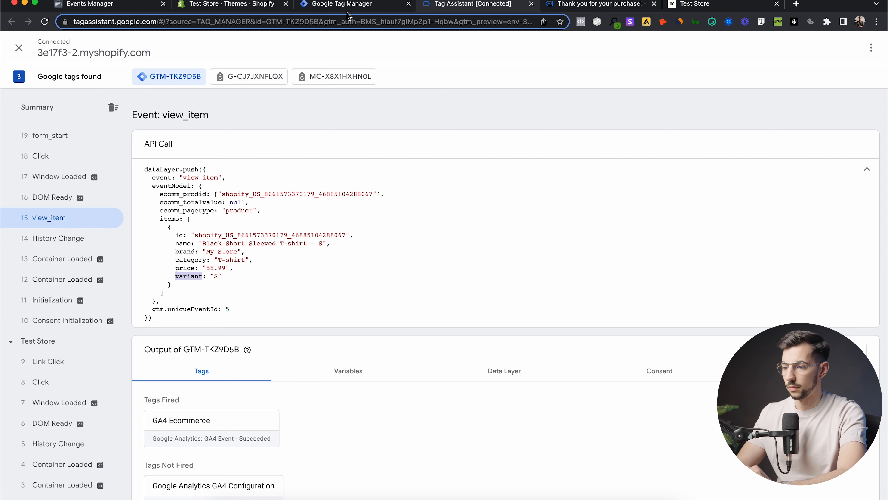
pyautogui.click(366, 5)
pyautogui.click(71, 198)
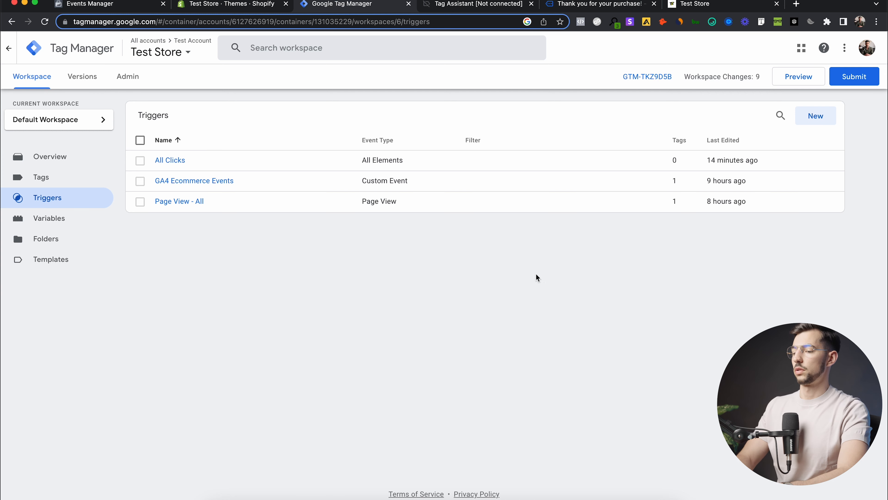
pyautogui.click(821, 122)
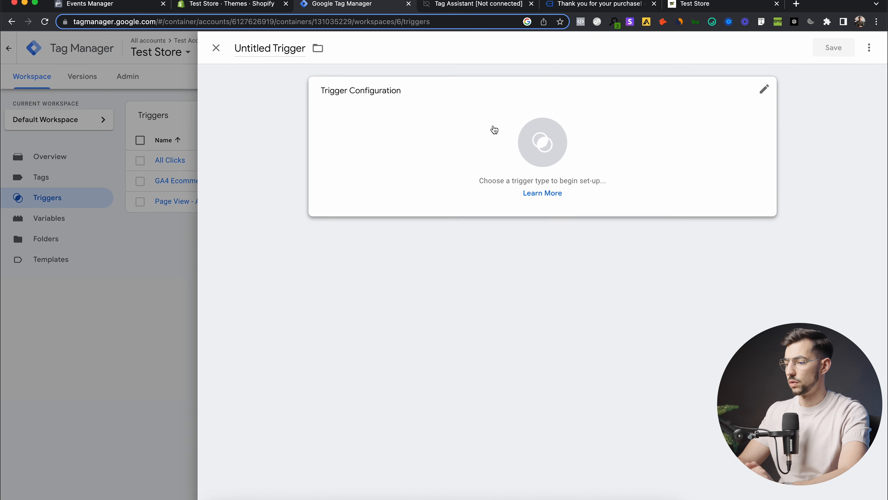
pyautogui.click(525, 100)
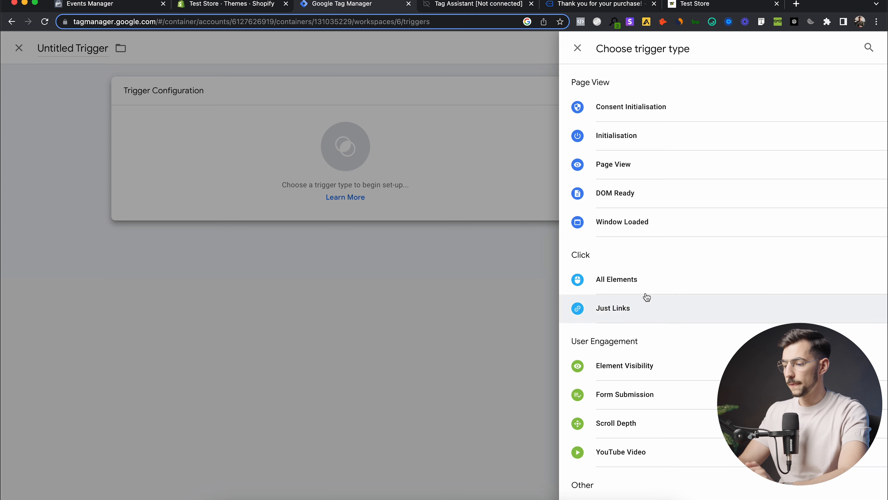
pyautogui.scroll(-5, 664, 278)
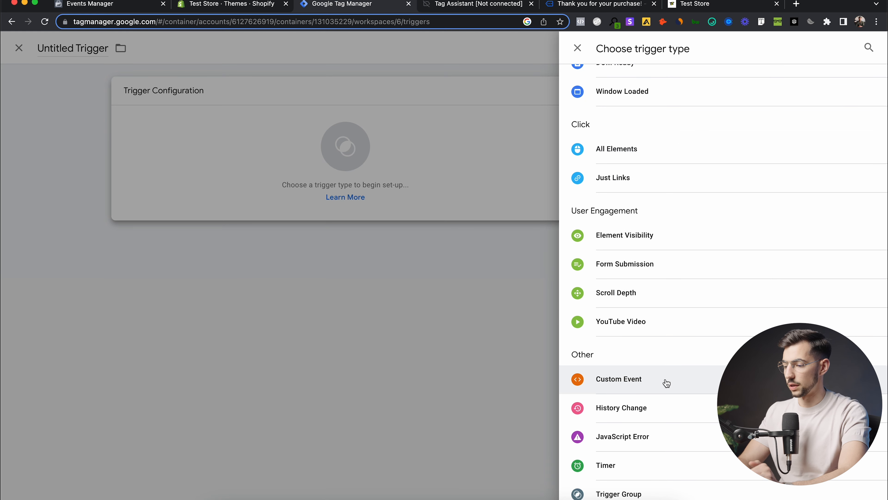
pyautogui.click(667, 382)
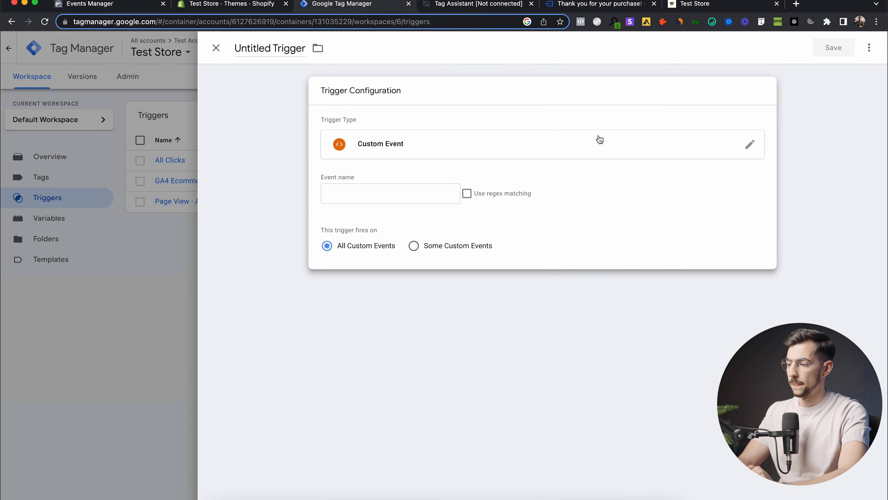
# Step: Copy the event name "view_item" from the API call in Tag Assistant and enter it as the trigger's Event name in Google Tag Manager
pyautogui.click(399, 195)
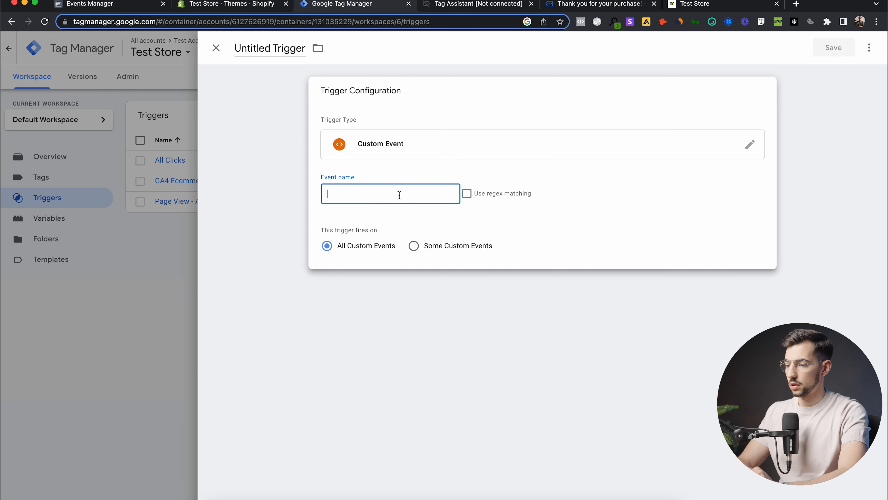
pyautogui.click(474, 6)
pyautogui.click(185, 209)
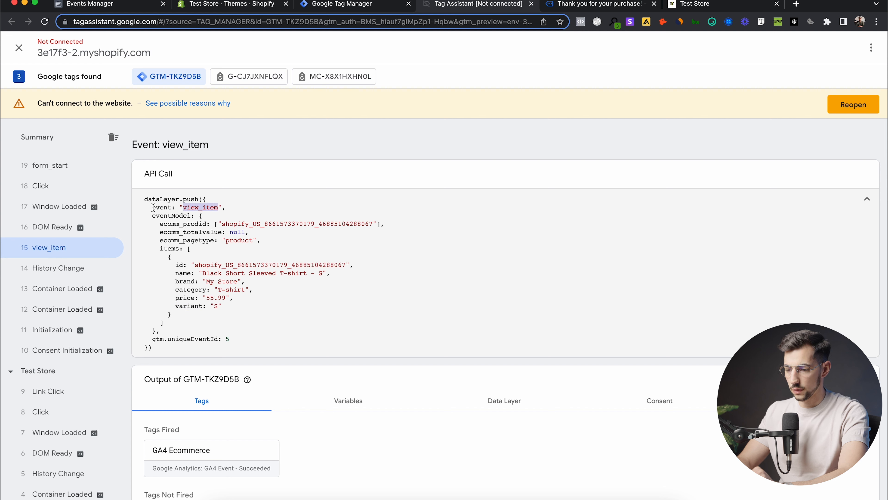
pyautogui.moveTo(153, 207); pyautogui.dragTo(171, 206)
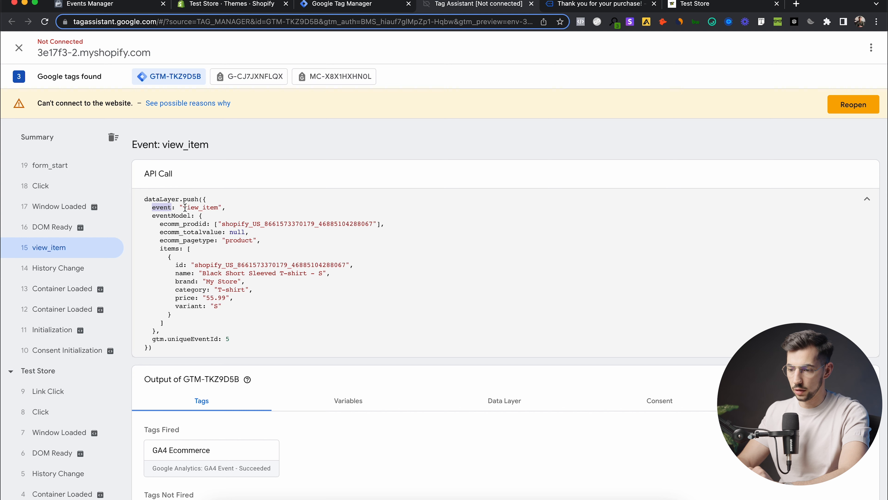
pyautogui.moveTo(153, 207); pyautogui.dragTo(207, 207)
pyautogui.click(210, 201)
pyautogui.moveTo(184, 177); pyautogui.dragTo(216, 177)
pyautogui.hotkey('ctrl', 'c')
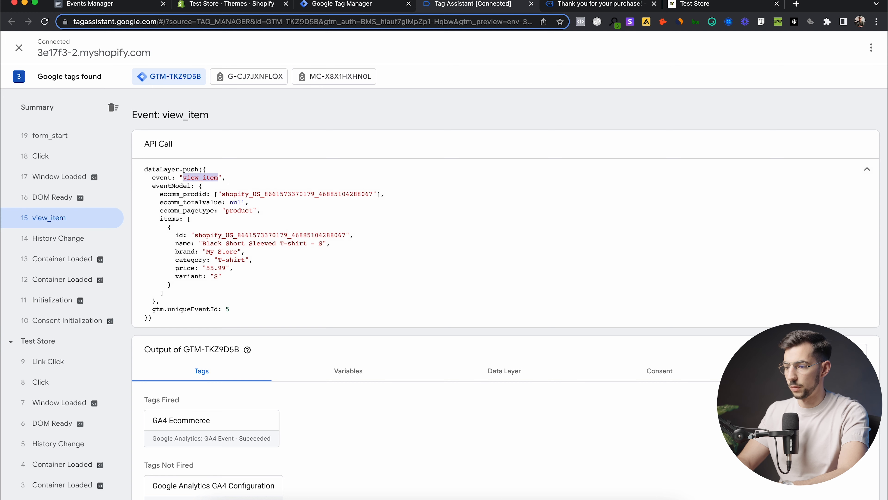
pyautogui.click(381, 4)
pyautogui.hotkey('ctrl', 'v')
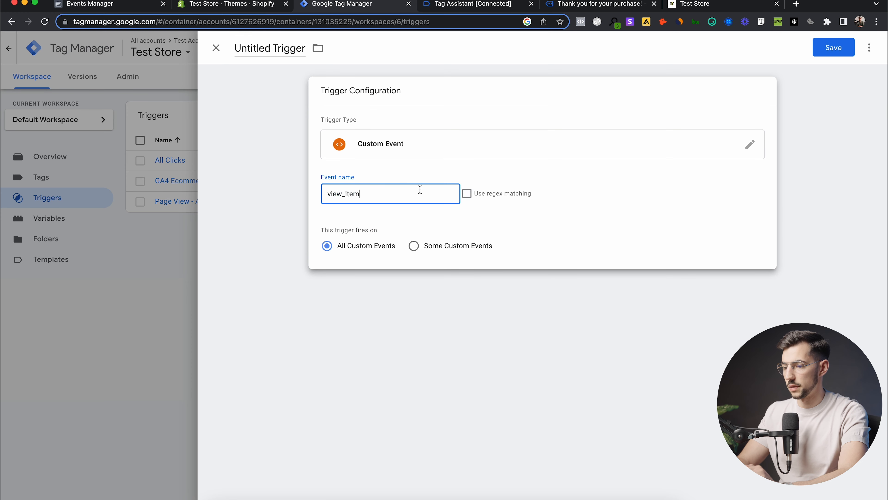
# Step: Name the custom event trigger "View Item" and save it
pyautogui.click(275, 50)
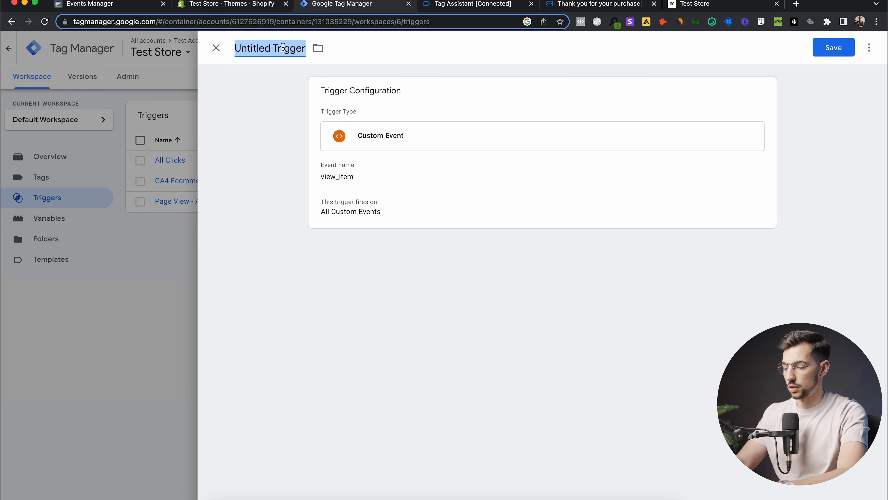
pyautogui.write('View Item')
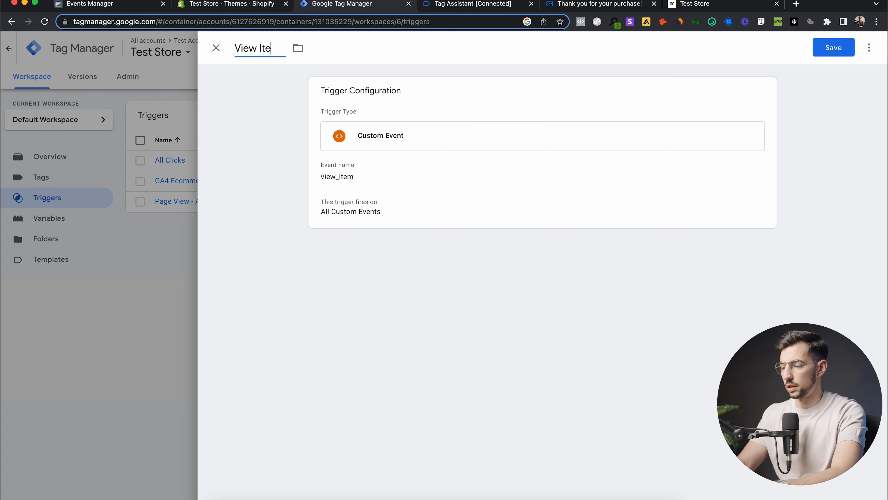
pyautogui.click(835, 51)
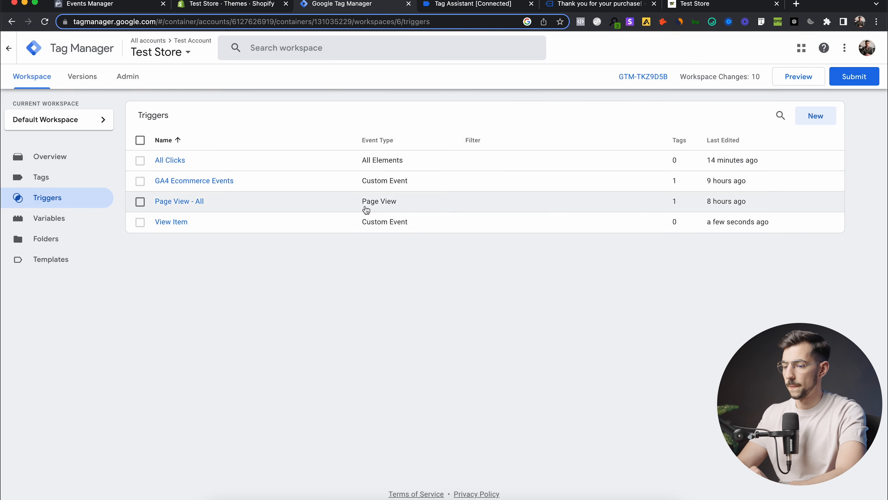
# Step: Create a new tag using the Adsmurai Facebook Pixel & Conversions API (CAPI) tag type
pyautogui.click(80, 181)
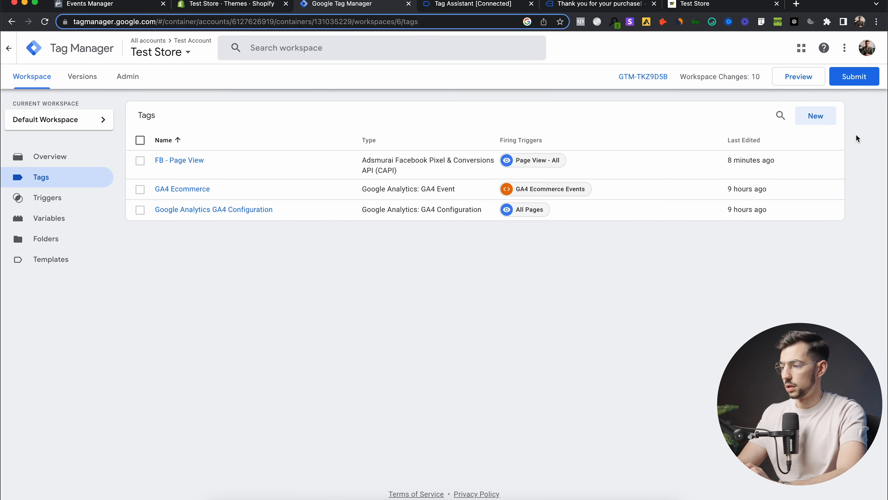
pyautogui.click(819, 122)
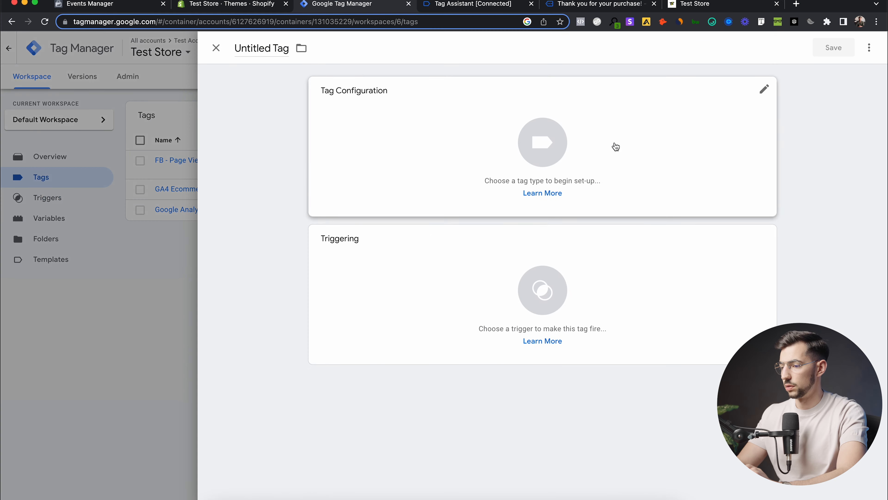
pyautogui.click(619, 117)
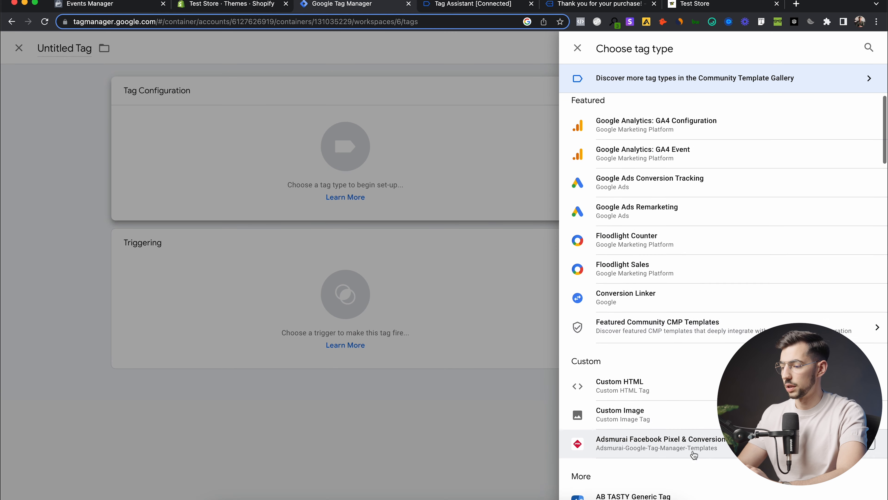
pyautogui.scroll(-1, 634, 454)
pyautogui.click(657, 436)
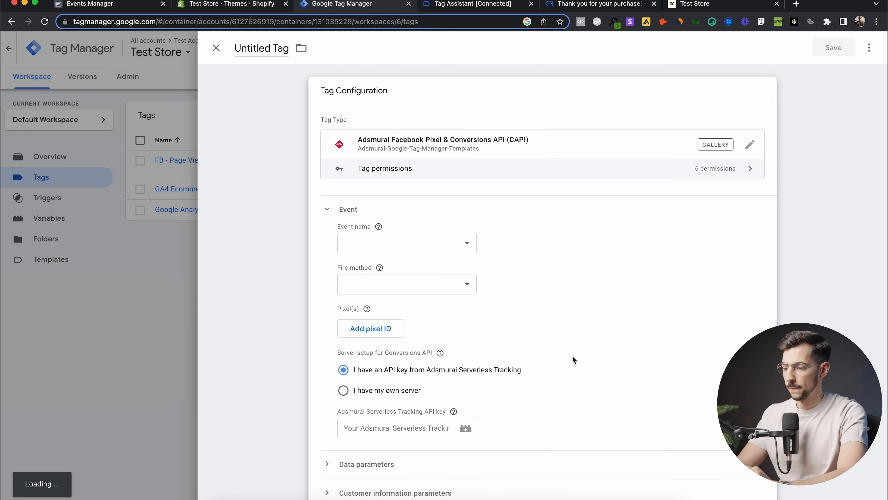
# Step: Set the tag's Event name to ViewContent and its Fire method to "Only Facebook pixel for web"
pyautogui.click(444, 244)
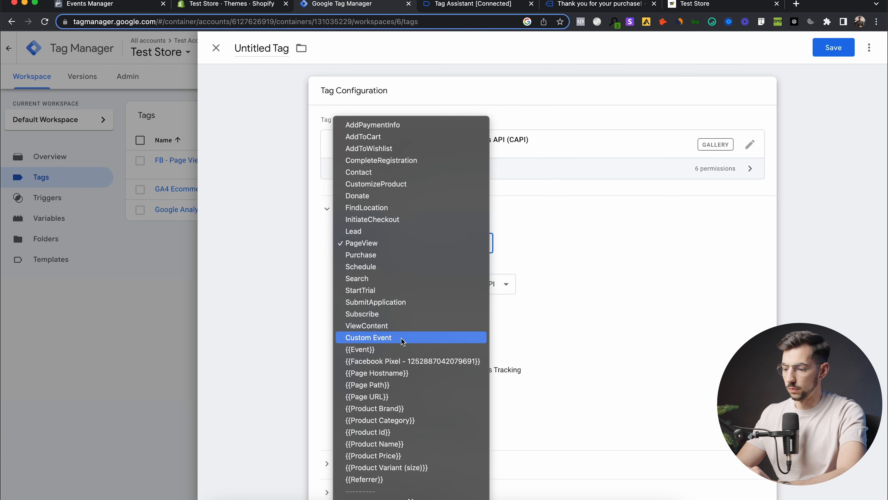
pyautogui.click(408, 327)
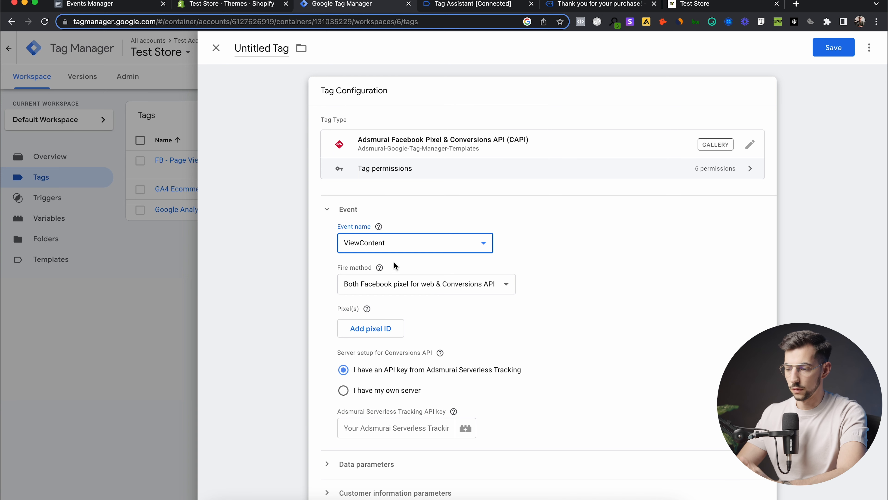
pyautogui.click(503, 288)
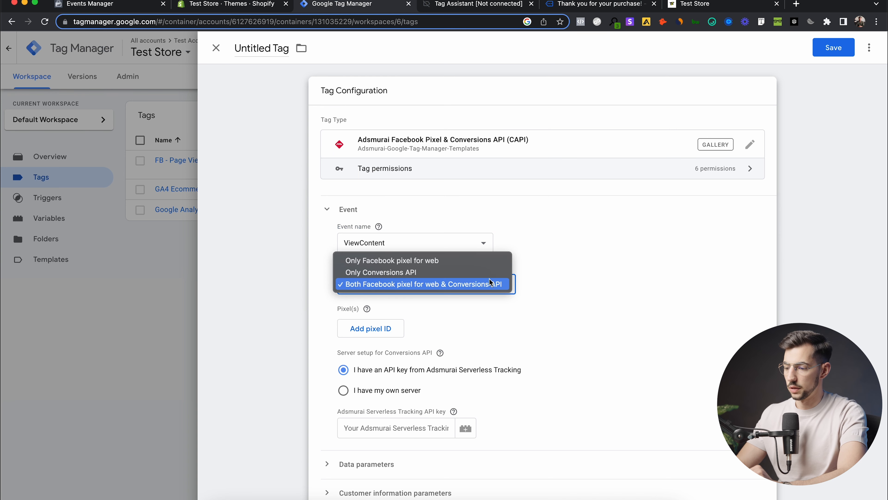
pyautogui.click(493, 260)
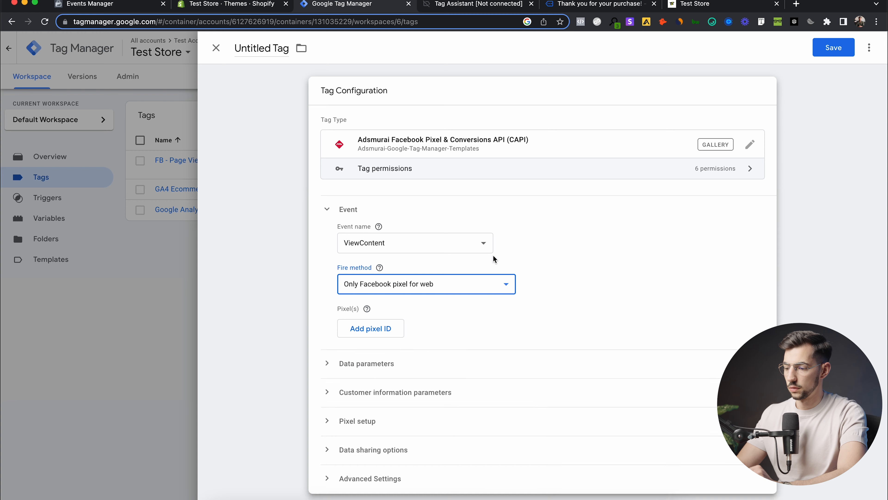
# Step: Add a pixel ID to the tag and fill it with the Facebook Pixel constant variable
pyautogui.click(382, 328)
pyautogui.click(724, 338)
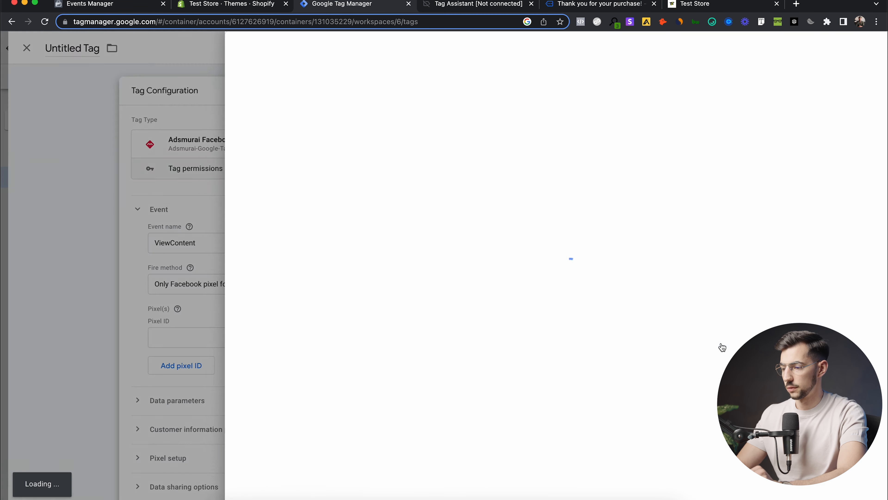
pyautogui.click(345, 117)
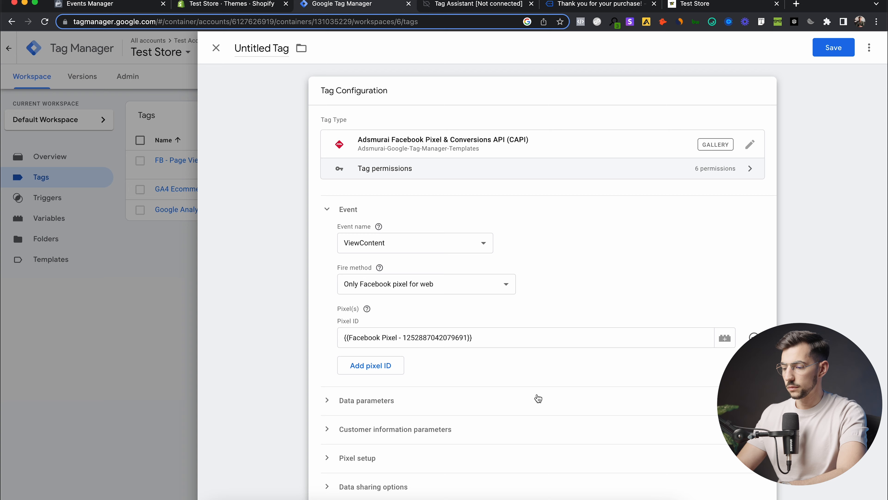
# Step: In the tag's data parameters, set Content name to the Product Name variable and Content category to the Product Category variable
pyautogui.scroll(-3, 409, 398)
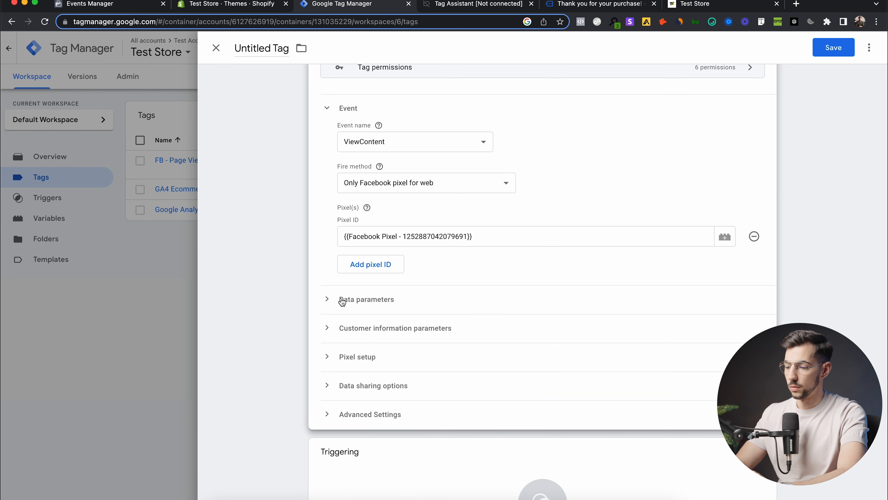
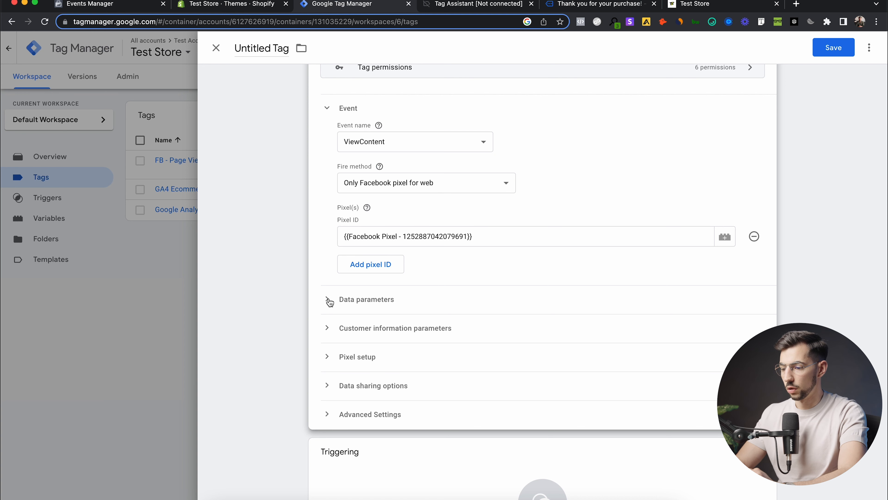
pyautogui.click(329, 301)
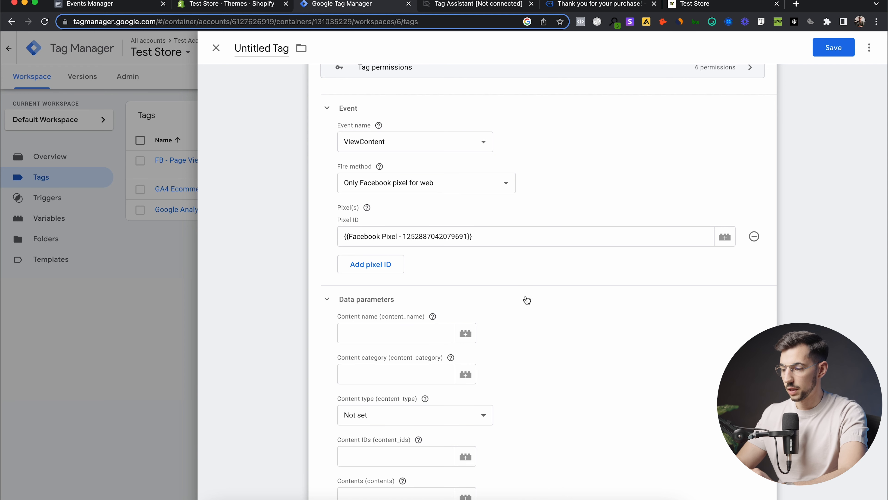
pyautogui.scroll(-3, 526, 299)
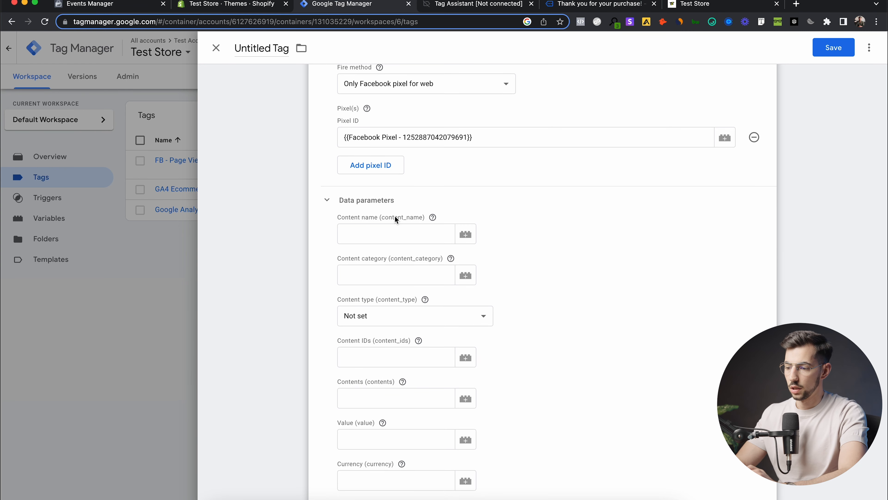
pyautogui.click(467, 236)
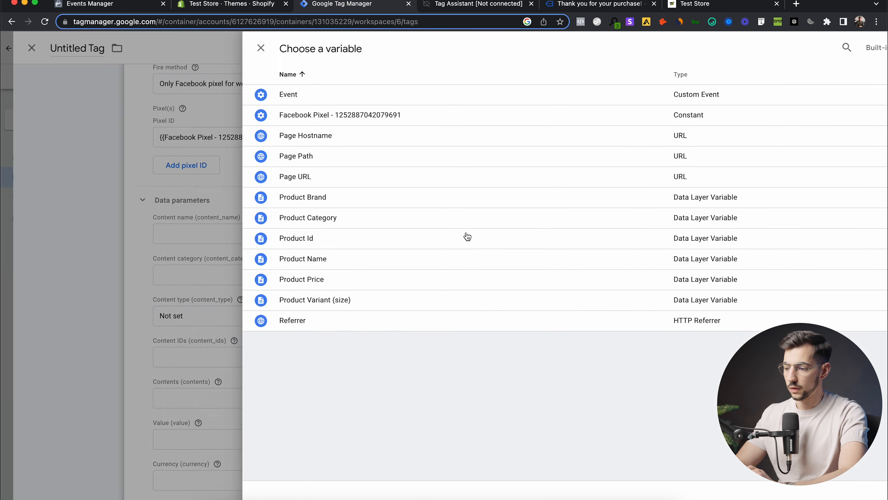
pyautogui.click(282, 258)
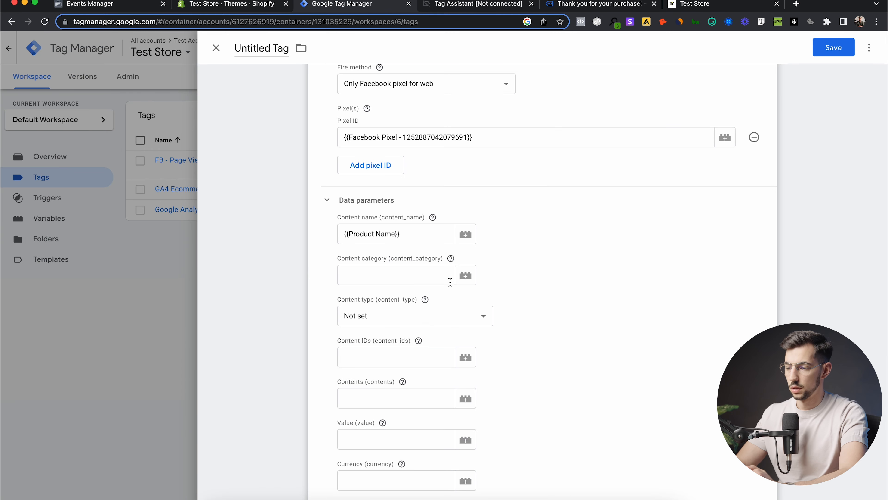
pyautogui.click(467, 281)
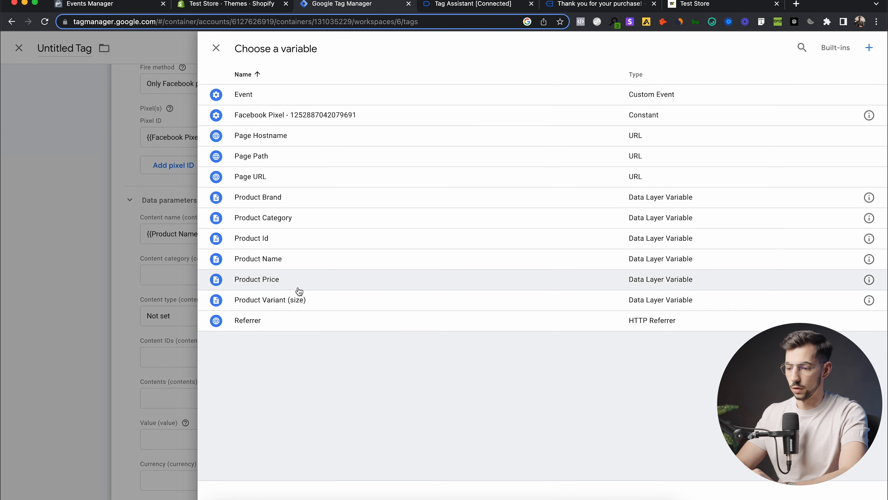
pyautogui.click(307, 223)
# Step: Set the tag's Content IDs parameter to the Product Id variable
pyautogui.scroll(-2, 542, 297)
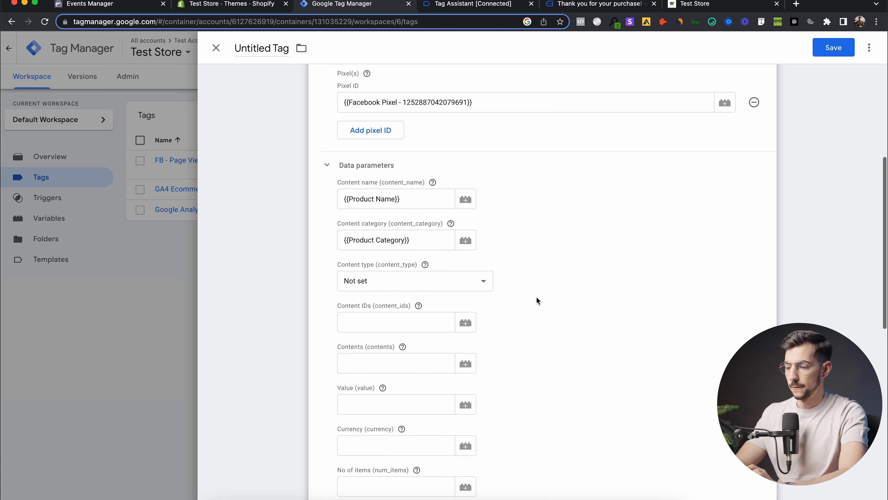
pyautogui.click(463, 321)
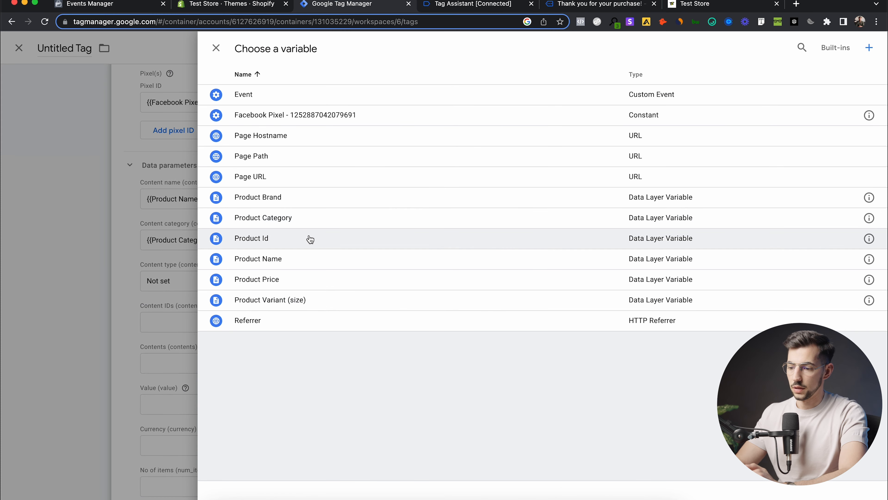
pyautogui.click(306, 238)
# Step: Set the tag's Value parameter to the Product Price variable
pyautogui.scroll(-3, 493, 334)
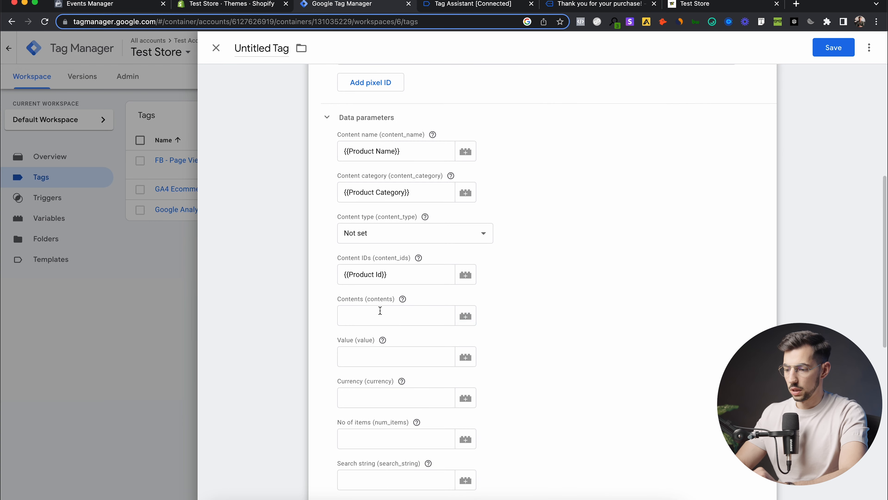
pyautogui.click(466, 356)
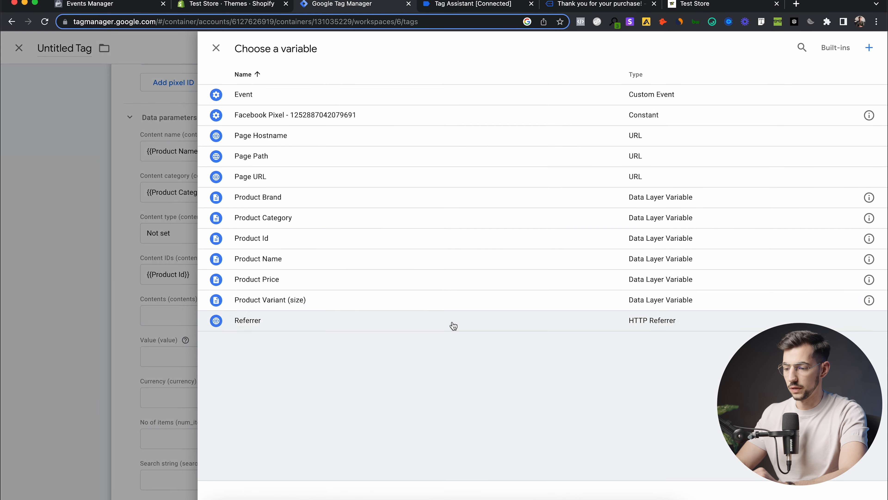
pyautogui.click(322, 279)
# Step: Assign the View Item custom event trigger to the tag
pyautogui.scroll(-2, 484, 387)
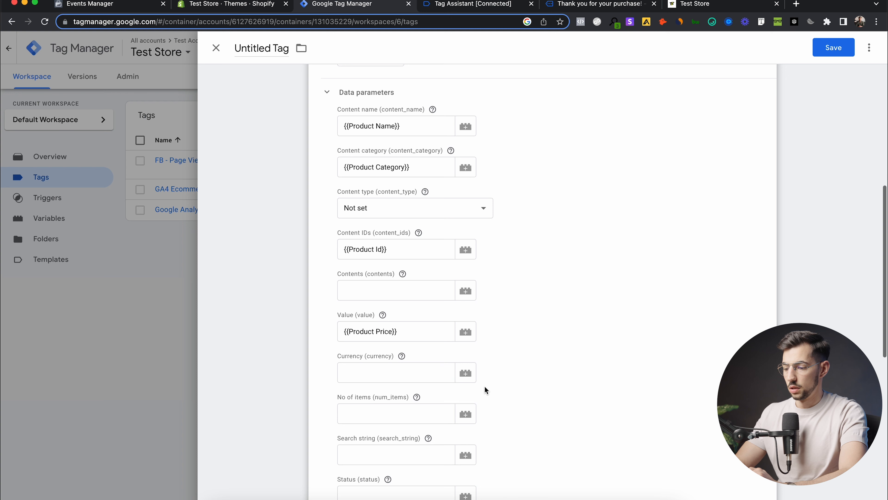
pyautogui.scroll(-5, 424, 365)
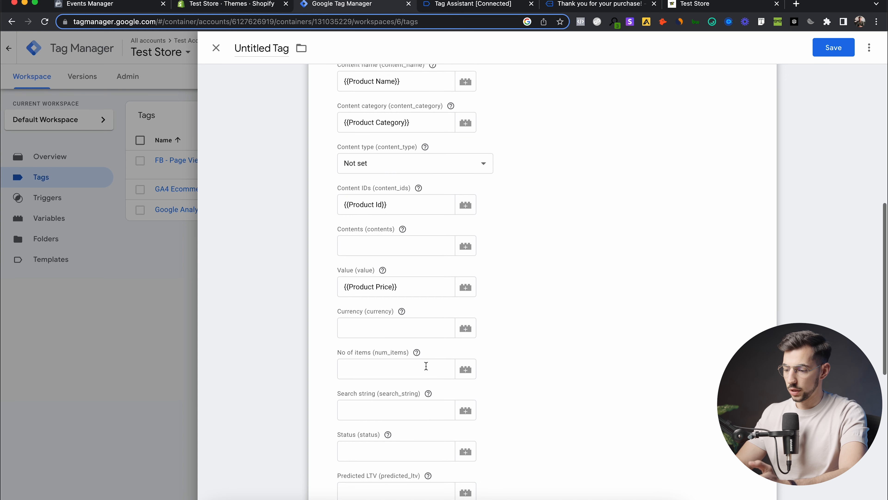
pyautogui.scroll(-9, 454, 431)
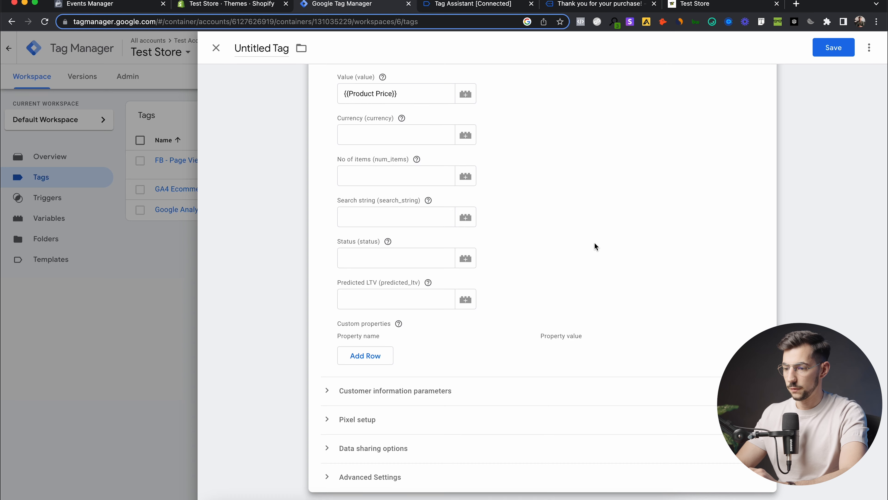
pyautogui.scroll(-6, 595, 245)
pyautogui.scroll(8, 595, 245)
pyautogui.scroll(15, 595, 243)
pyautogui.scroll(-12, 595, 243)
pyautogui.scroll(8, 595, 245)
pyautogui.scroll(-20, 595, 245)
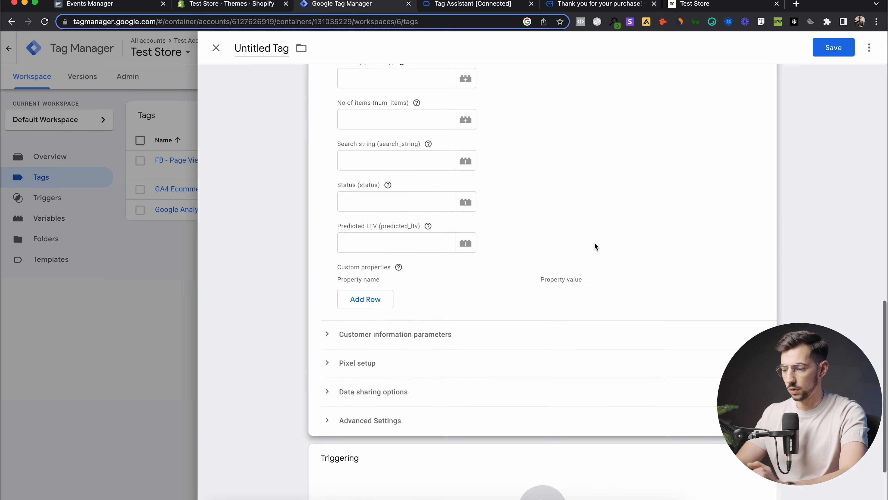
pyautogui.click(703, 398)
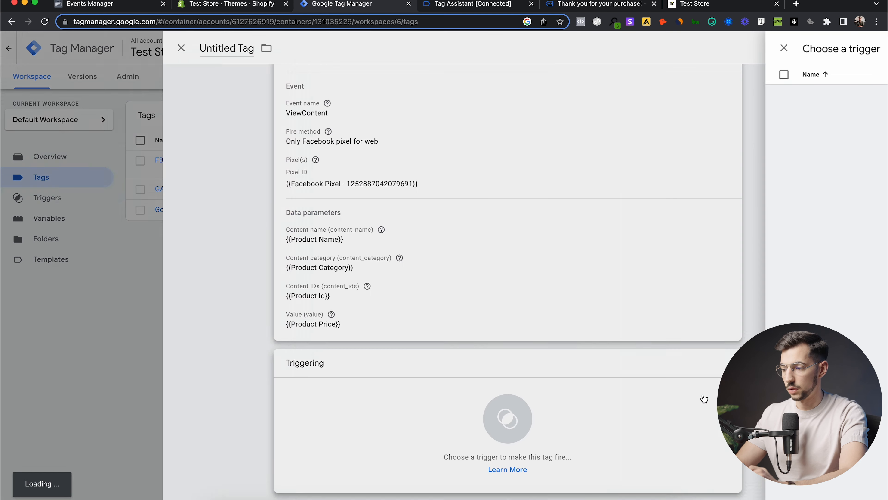
pyautogui.click(302, 217)
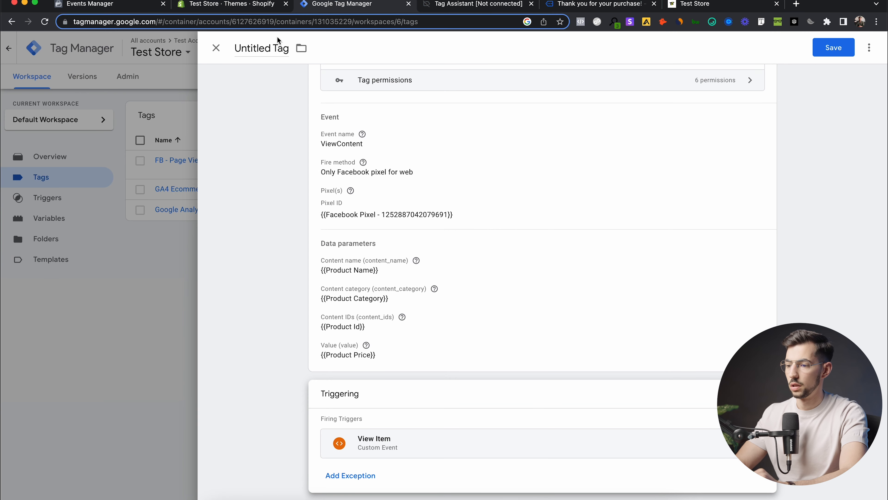
# Step: Name the tag "FB - View Content" and save it
pyautogui.click(276, 44)
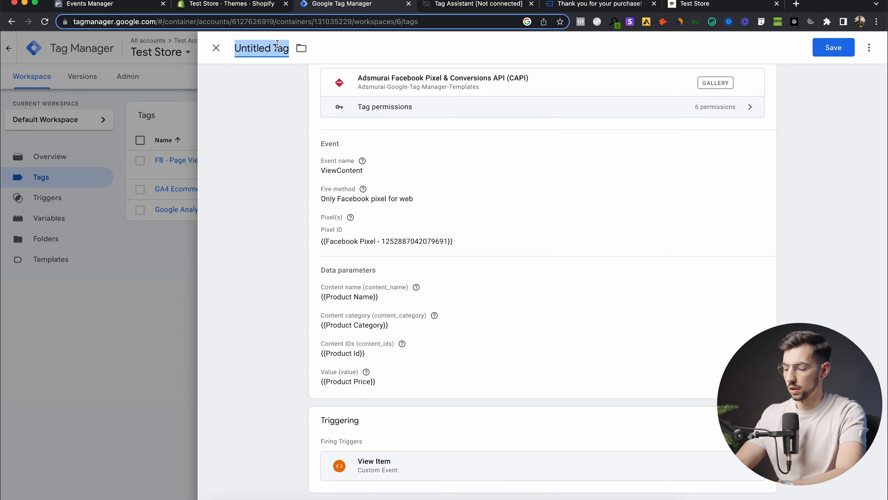
pyautogui.write('FB')
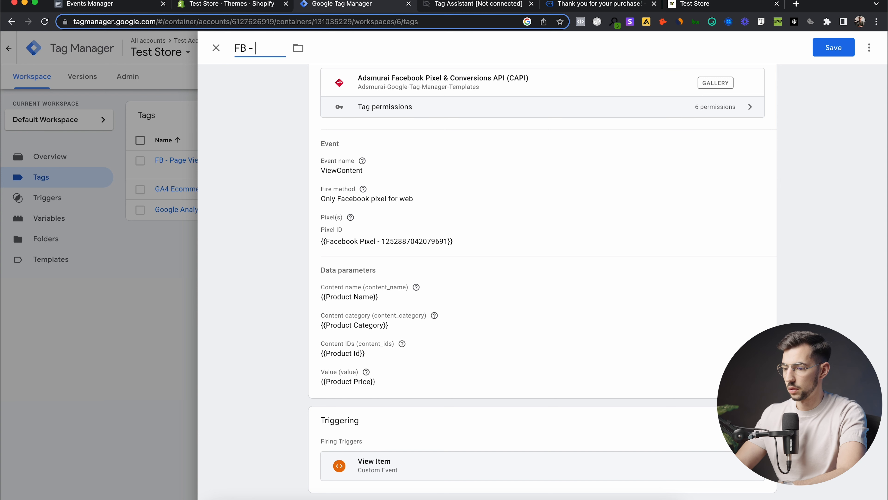
pyautogui.write(' - View Content')
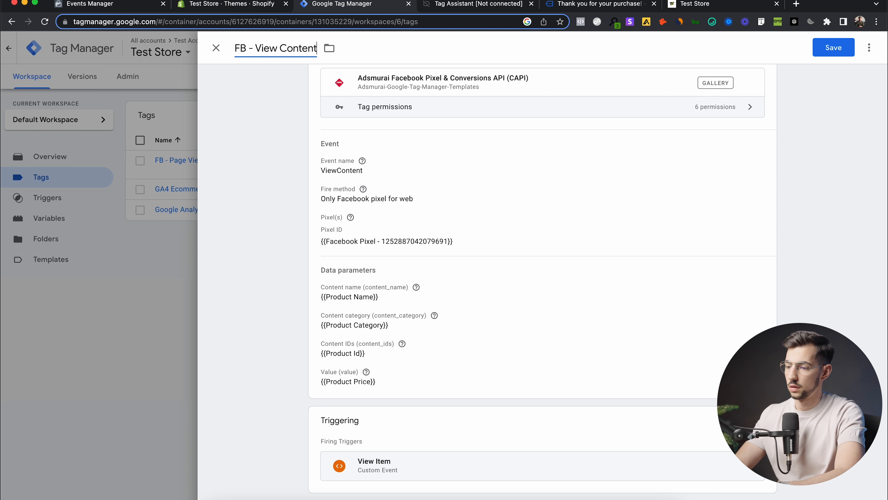
pyautogui.click(828, 47)
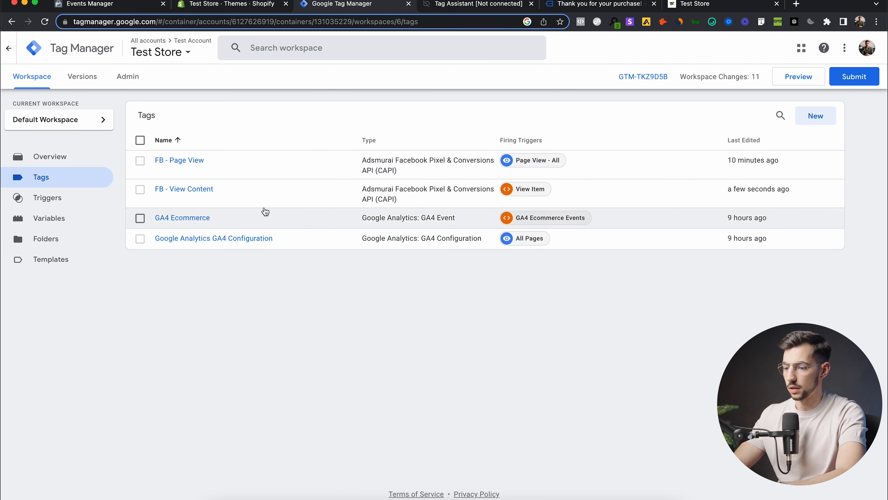
# Step: Switch to Tag Assistant and open the API call of the add_to_cart event on the T-shirt page
pyautogui.click(463, 5)
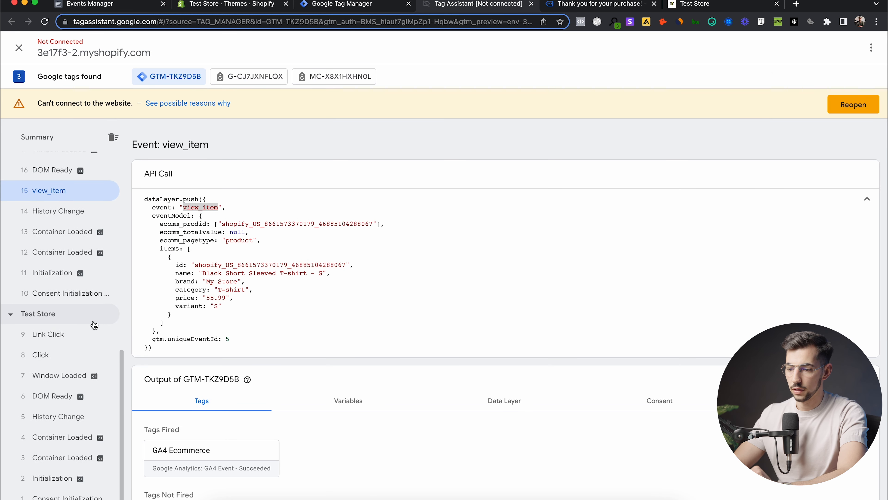
pyautogui.scroll(6, 95, 325)
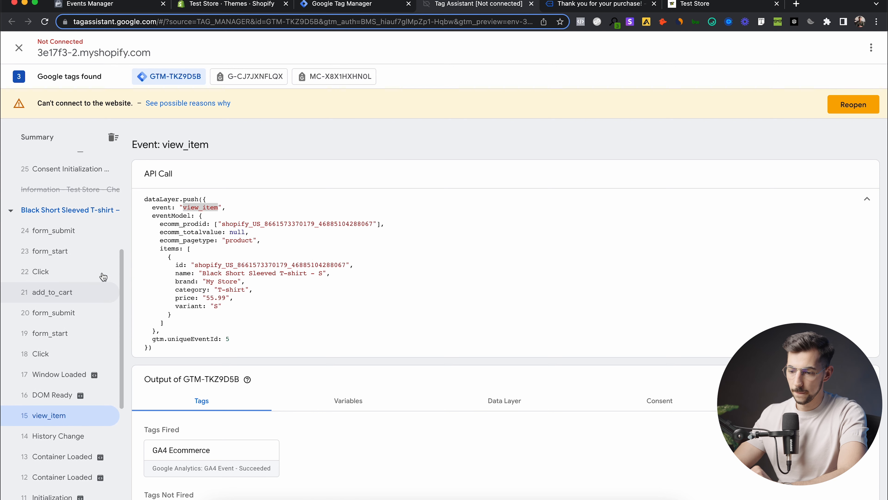
pyautogui.click(84, 296)
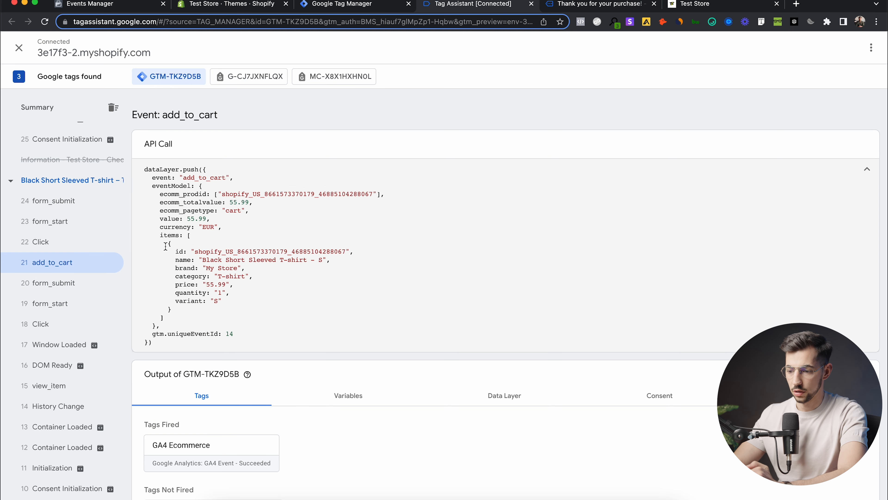
# Step: Examine the currency, value, ecomm_totalvalue and eventModel keys in the add_to_cart data layer call
pyautogui.moveTo(160, 227); pyautogui.dragTo(202, 229)
pyautogui.click(162, 219)
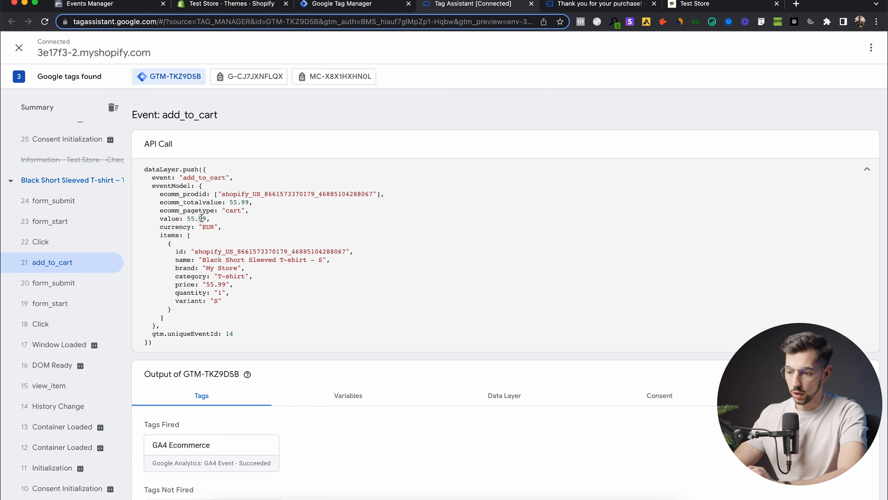
pyautogui.moveTo(165, 199); pyautogui.dragTo(228, 200)
pyautogui.click(239, 202)
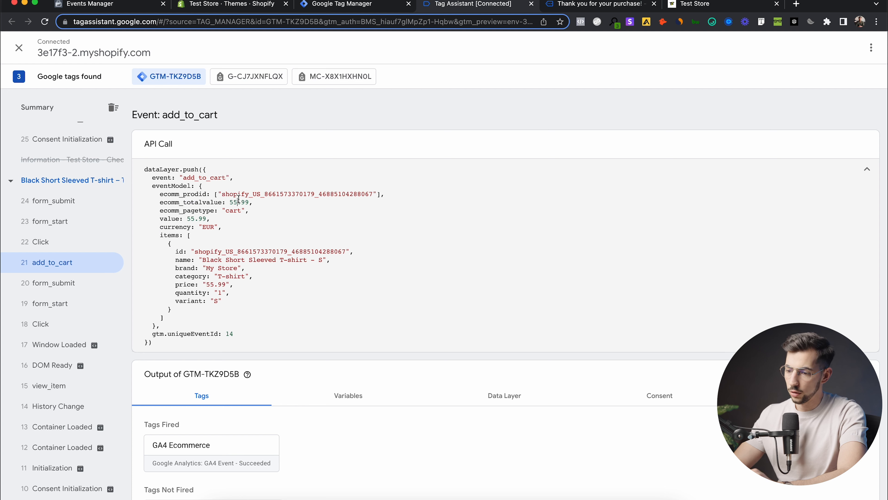
pyautogui.moveTo(161, 228); pyautogui.dragTo(200, 229)
pyautogui.click(189, 226)
pyautogui.moveTo(191, 228); pyautogui.dragTo(160, 228)
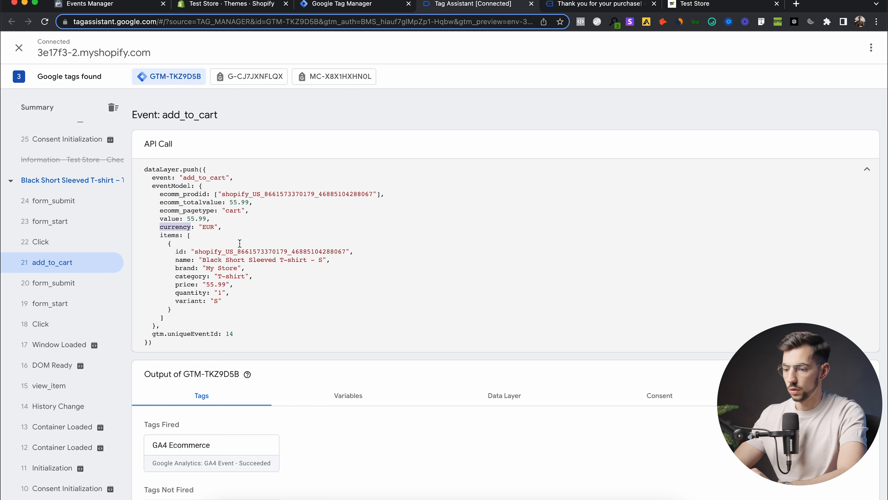
pyautogui.click(164, 193)
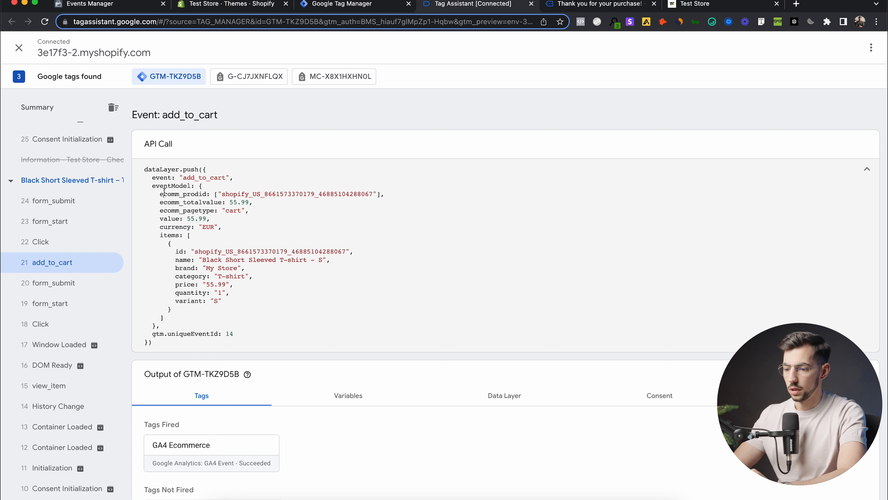
pyautogui.moveTo(152, 184); pyautogui.dragTo(193, 184)
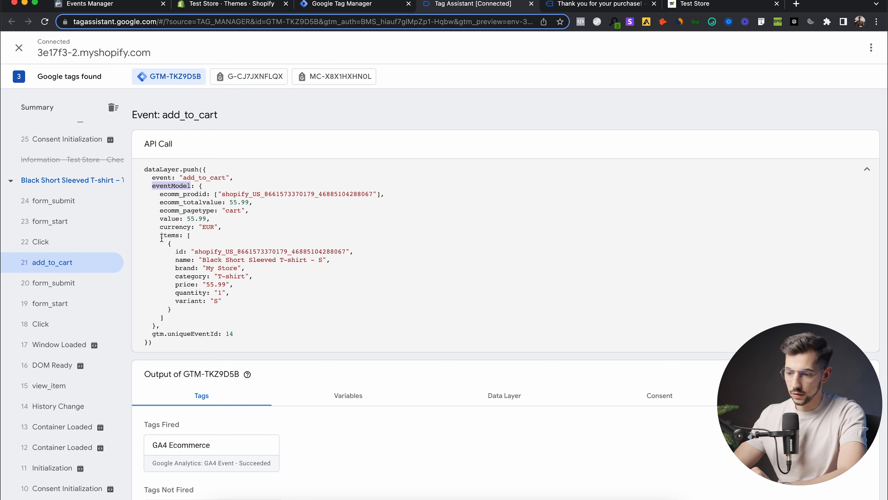
pyautogui.moveTo(161, 236); pyautogui.dragTo(192, 227)
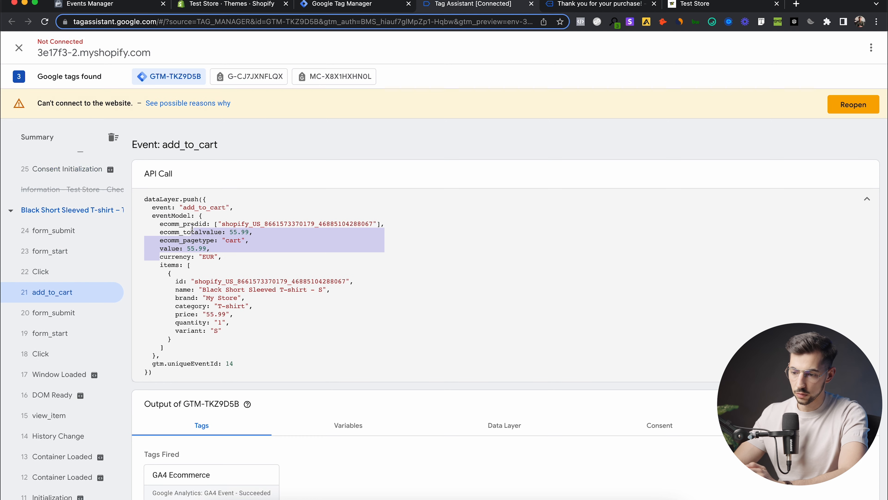
# Step: Return to Google Tag Manager and start a new user-defined variable of type Data Layer Variable
pyautogui.click(357, 6)
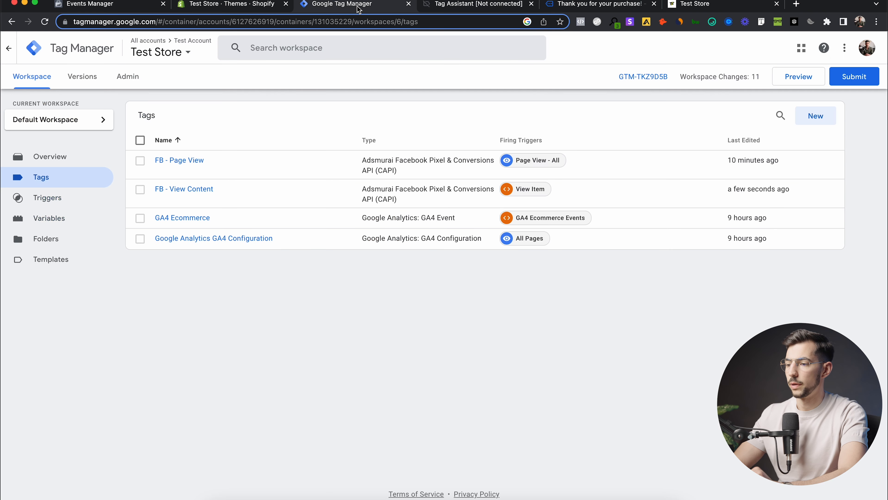
pyautogui.click(70, 224)
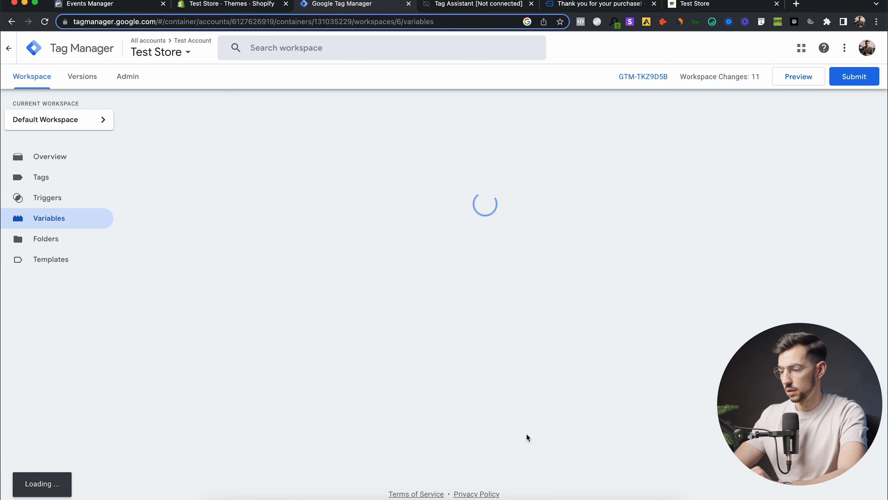
pyautogui.click(804, 280)
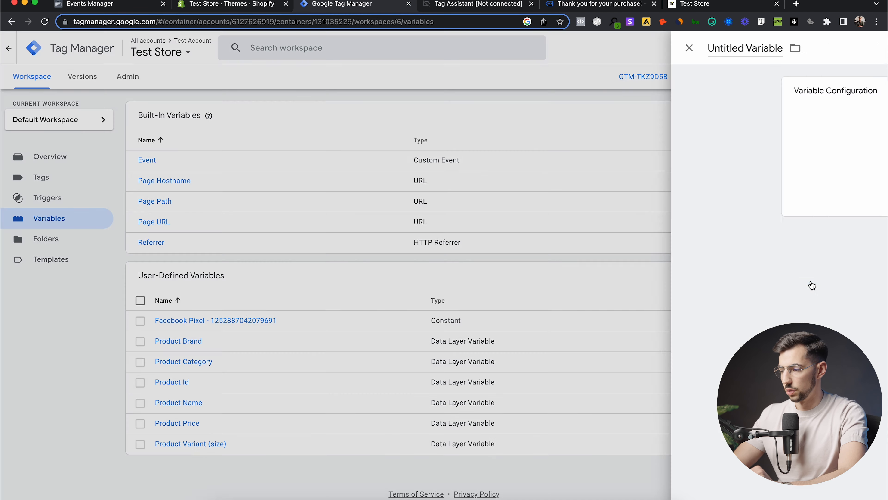
pyautogui.click(671, 132)
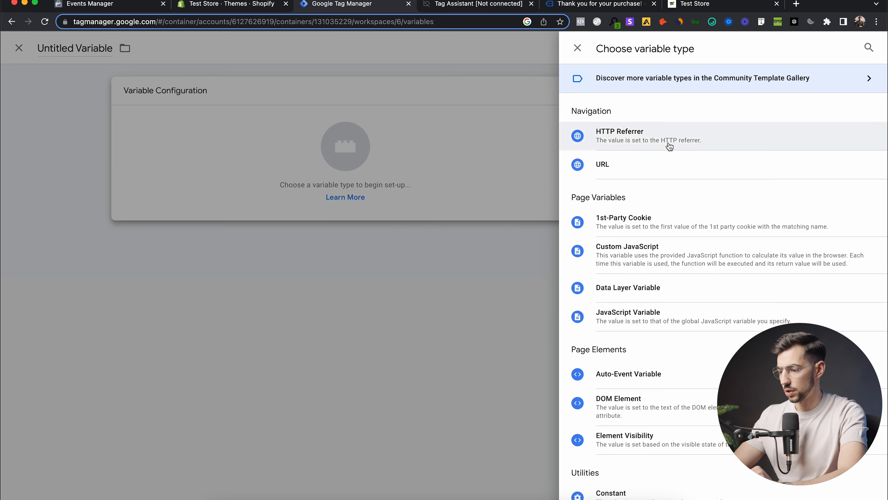
pyautogui.click(721, 288)
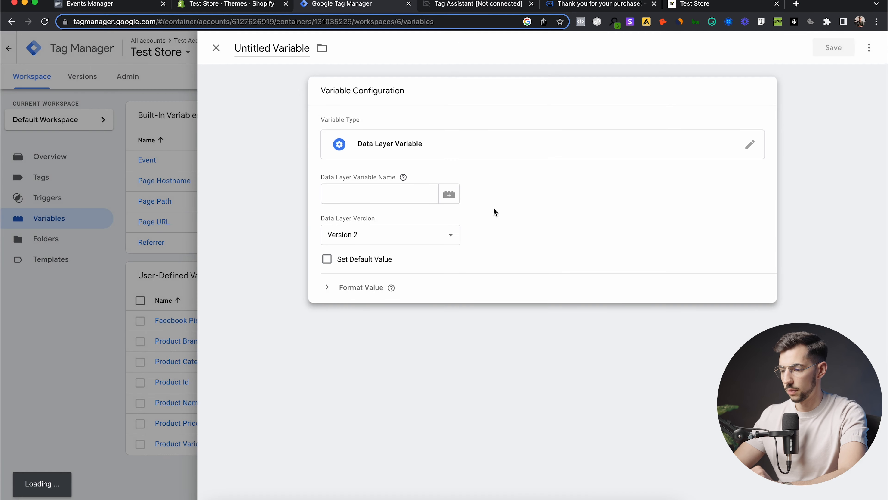
# Step: Copy the eventModel key from the add_to_cart call in Tag Assistant into the new variable's Data Layer Variable Name
pyautogui.click(375, 197)
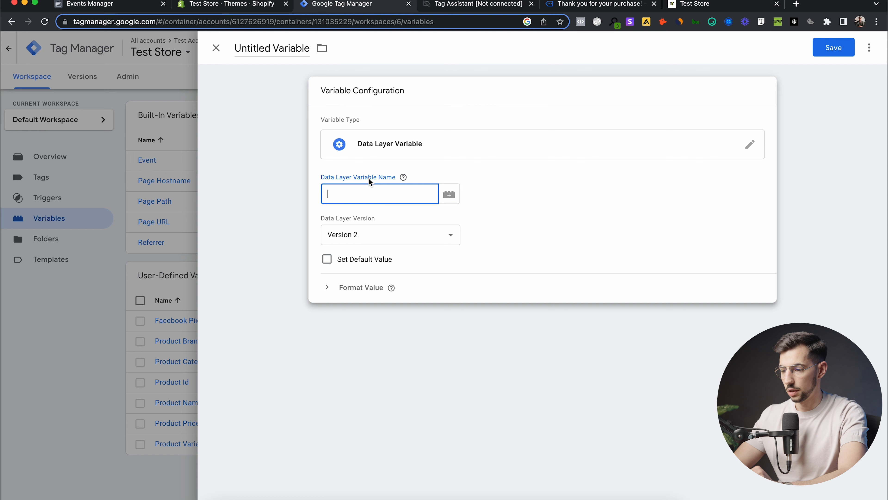
pyautogui.click(464, 6)
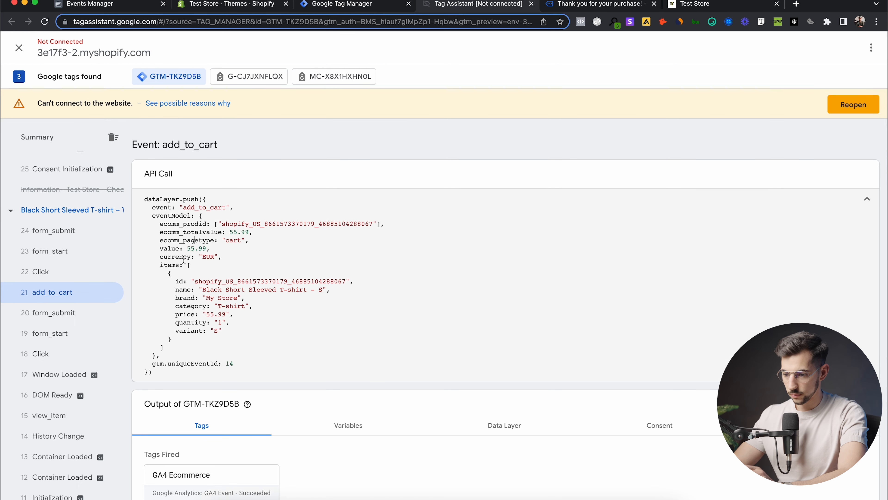
pyautogui.moveTo(153, 216); pyautogui.dragTo(178, 214)
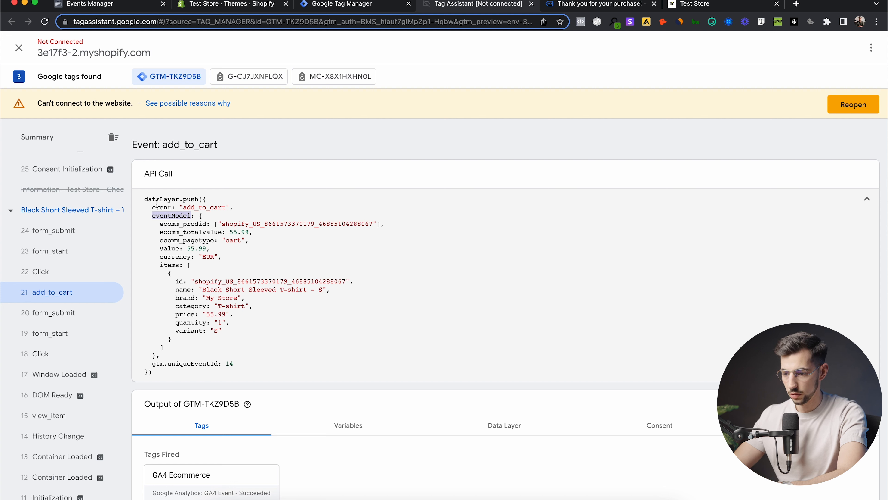
pyautogui.click(374, 8)
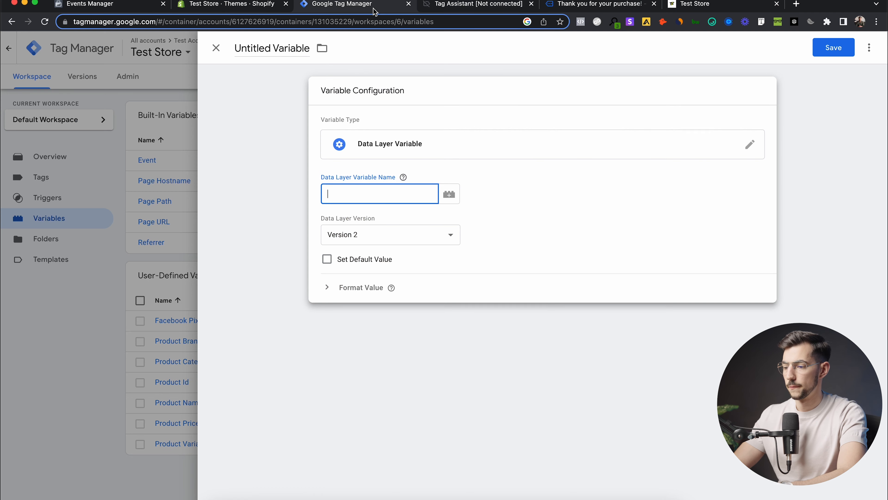
pyautogui.write('eventModel')
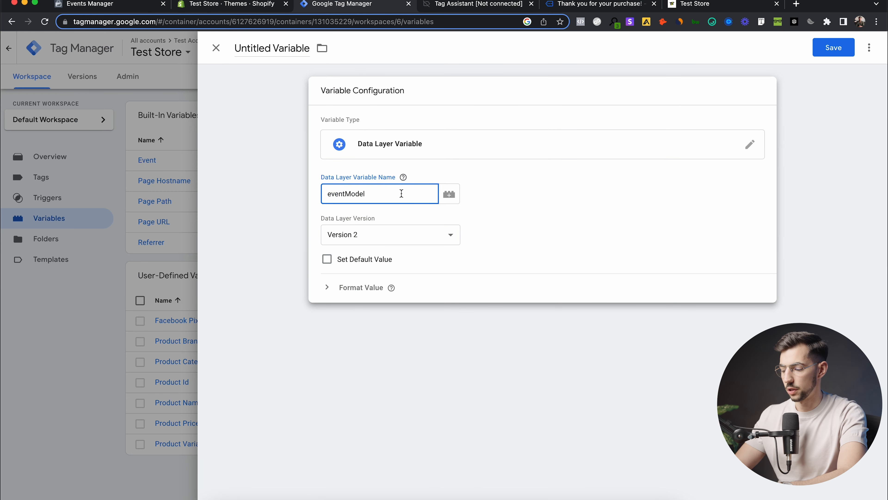
# Step: Copy the currency key from the add_to_cart call and complete the Data Layer Variable Name as eventModel.currency
pyautogui.click(473, 5)
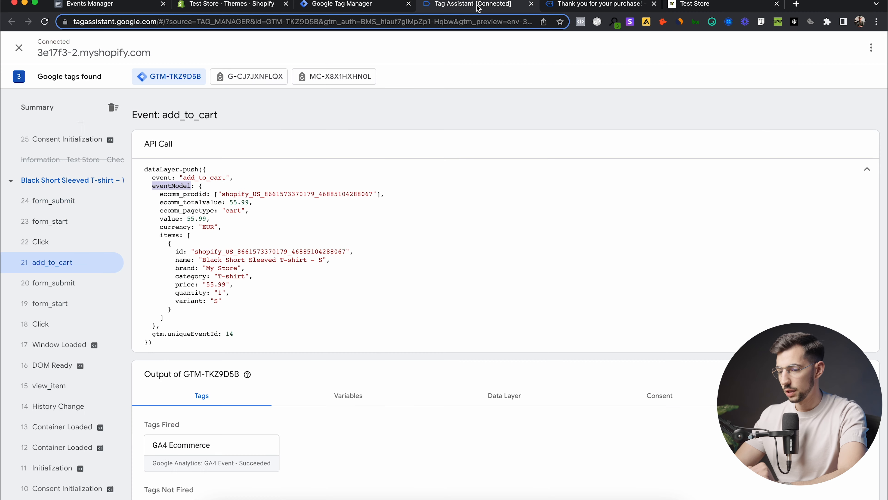
pyautogui.moveTo(160, 226); pyautogui.dragTo(190, 223)
pyautogui.press('super+c')
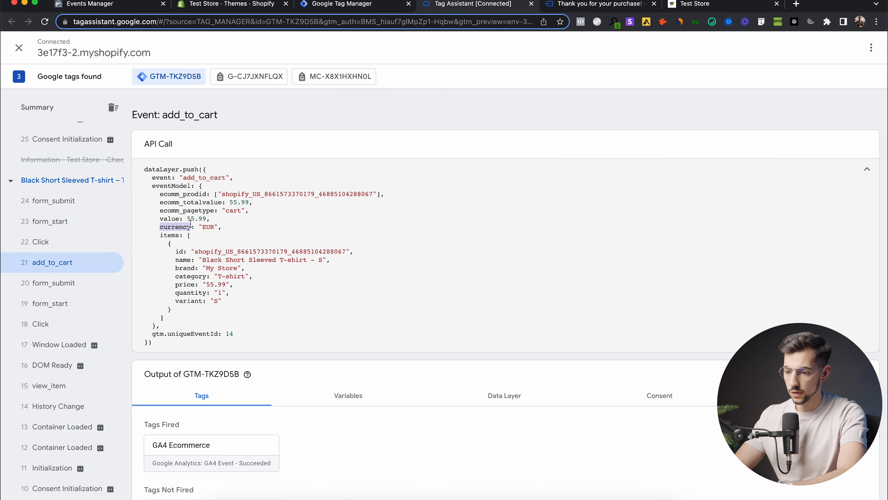
pyautogui.click(362, 7)
pyautogui.click(389, 196)
pyautogui.press('super+v')
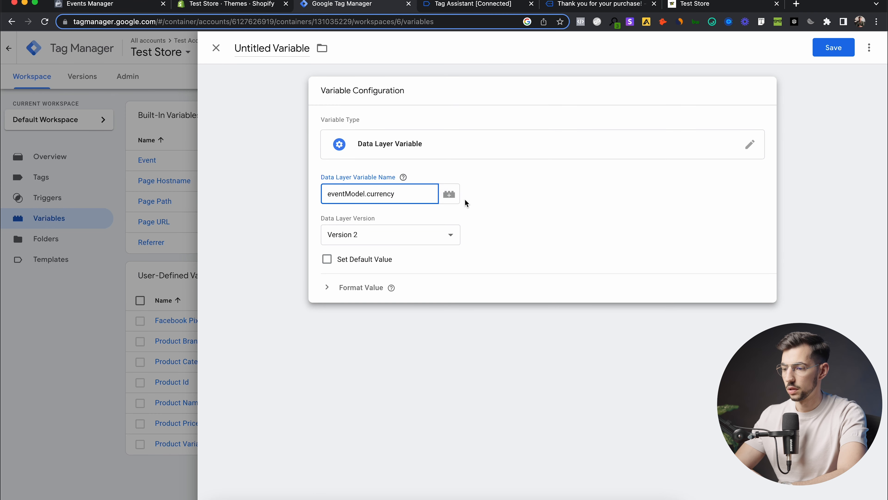
# Step: Name the new data layer variable Product Currency and save it
pyautogui.click(295, 48)
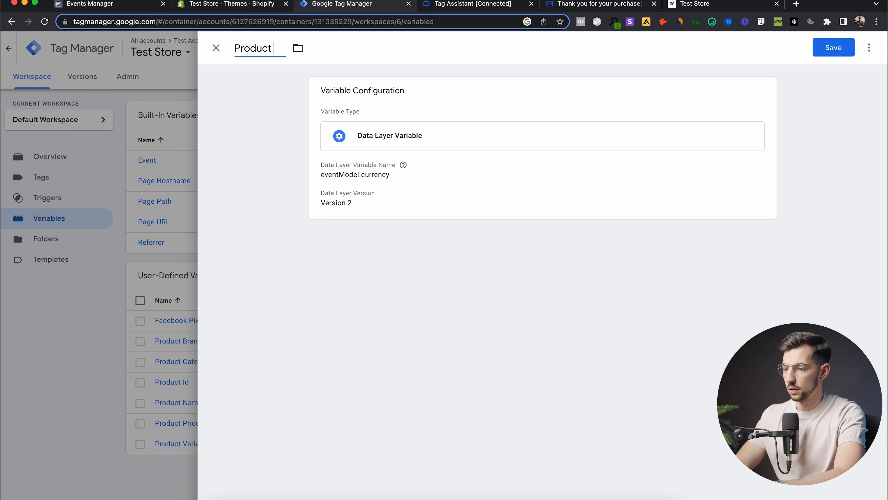
pyautogui.write('Currency')
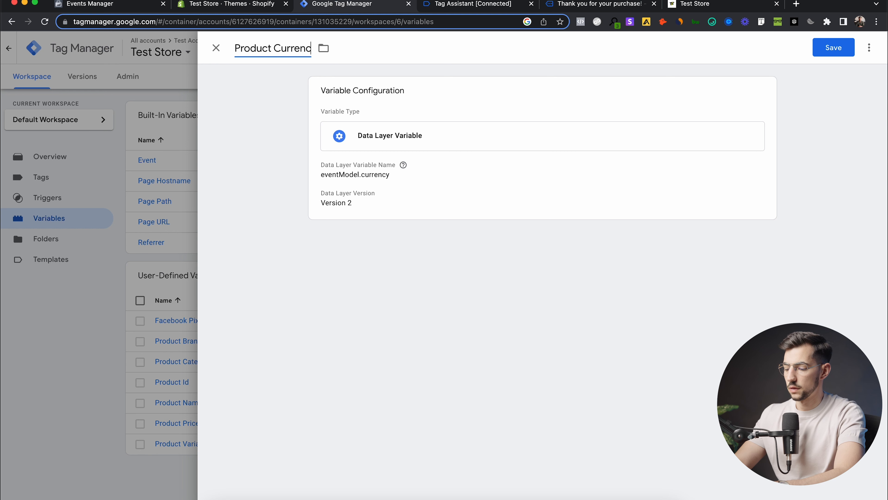
pyautogui.click(842, 52)
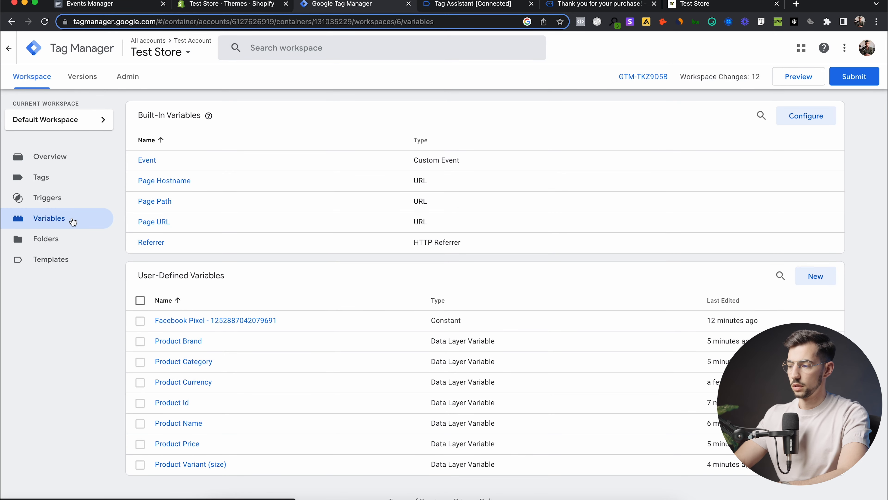
# Step: Start a new trigger in the workspace and set its type to Custom Event
pyautogui.click(67, 198)
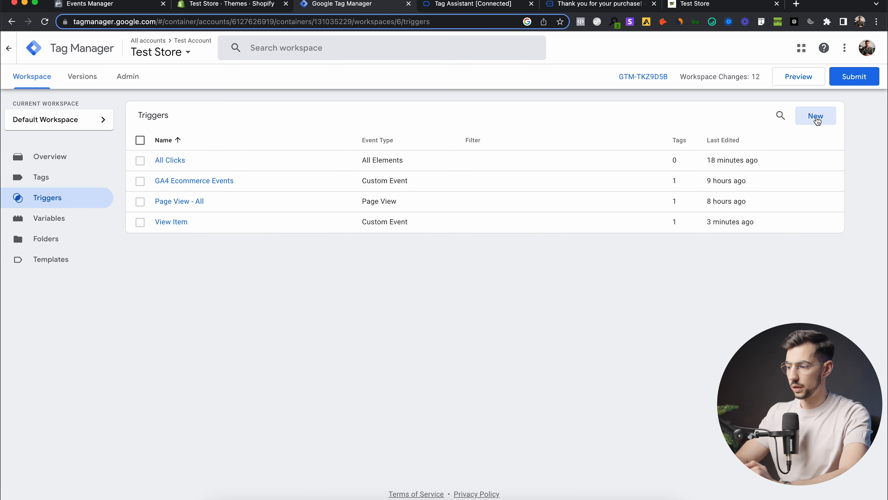
pyautogui.click(816, 116)
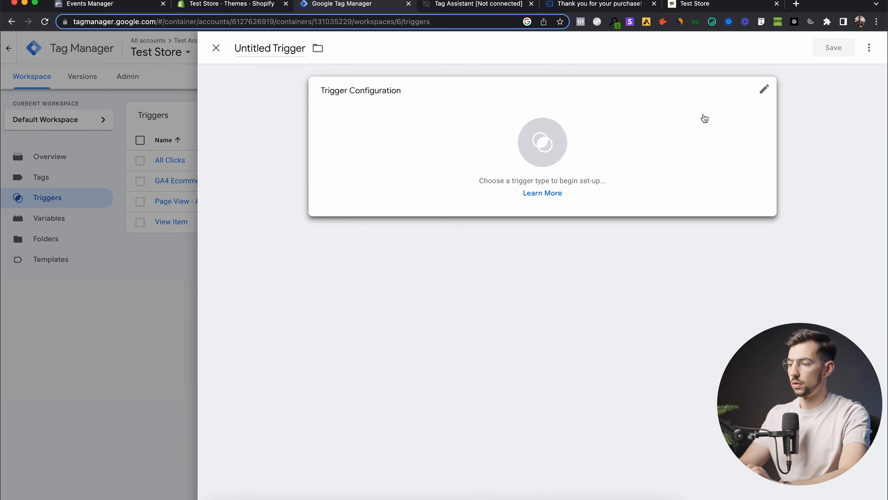
pyautogui.click(704, 119)
pyautogui.scroll(-3, 699, 402)
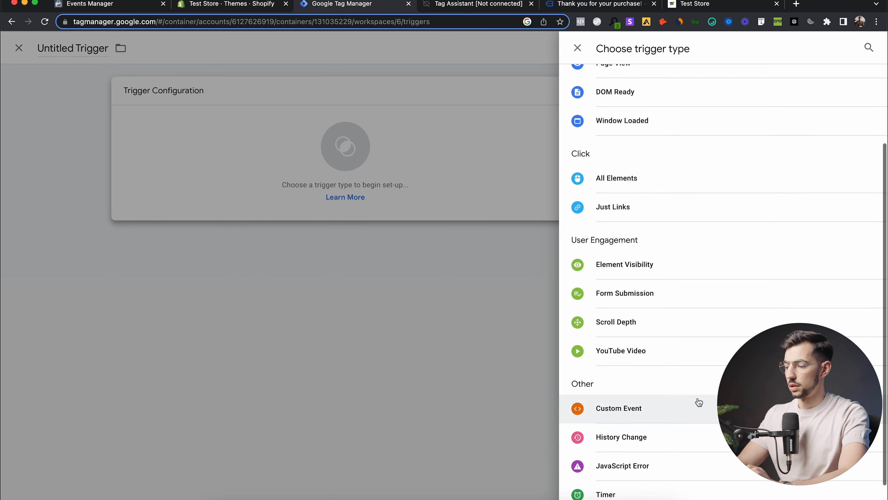
pyautogui.click(688, 391)
# Step: Copy the add_to_cart event name from the API call in Tag Assistant into the Google Tag Manager trigger's event name
pyautogui.click(384, 186)
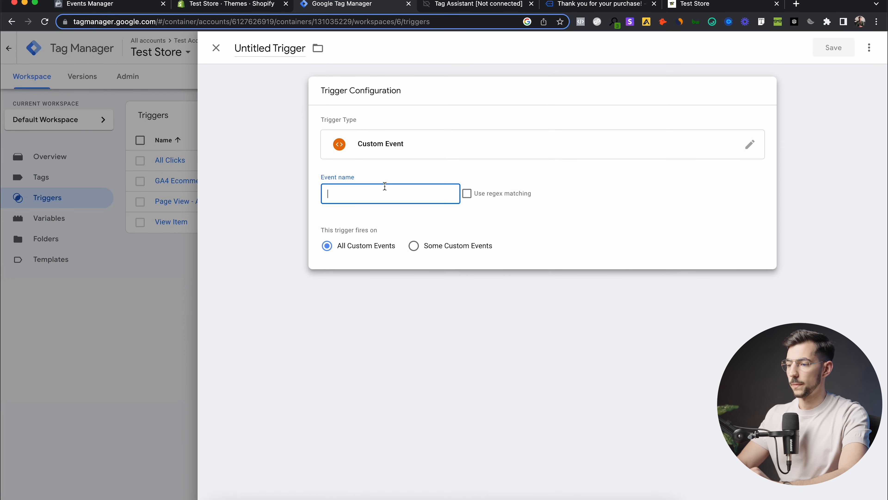
pyautogui.click(476, 5)
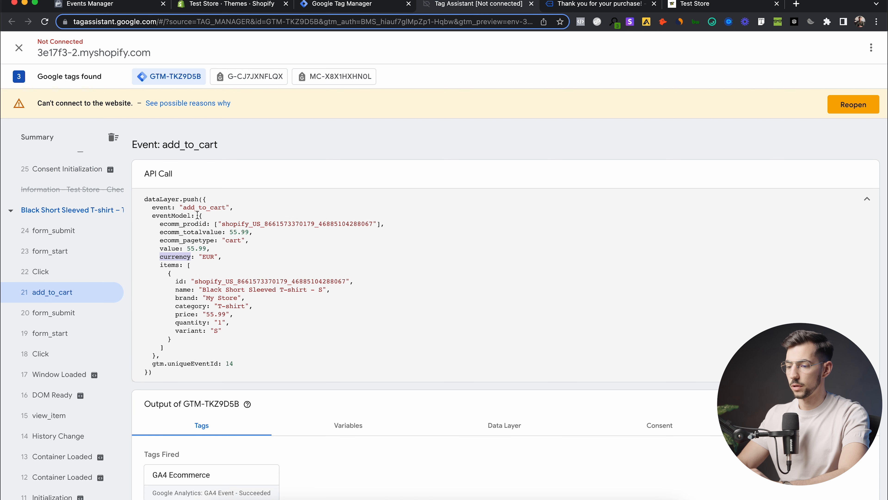
pyautogui.moveTo(156, 206); pyautogui.dragTo(222, 208)
pyautogui.click(184, 206)
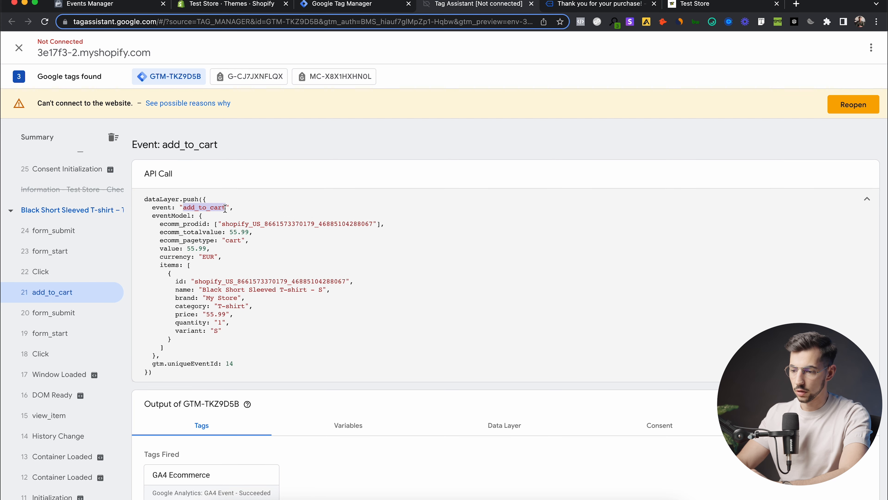
pyautogui.click(362, 5)
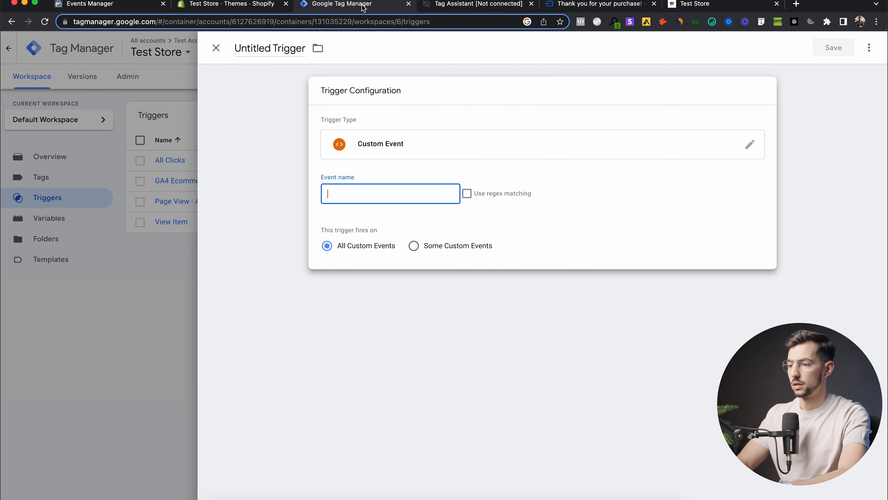
pyautogui.write('add_to_cart')
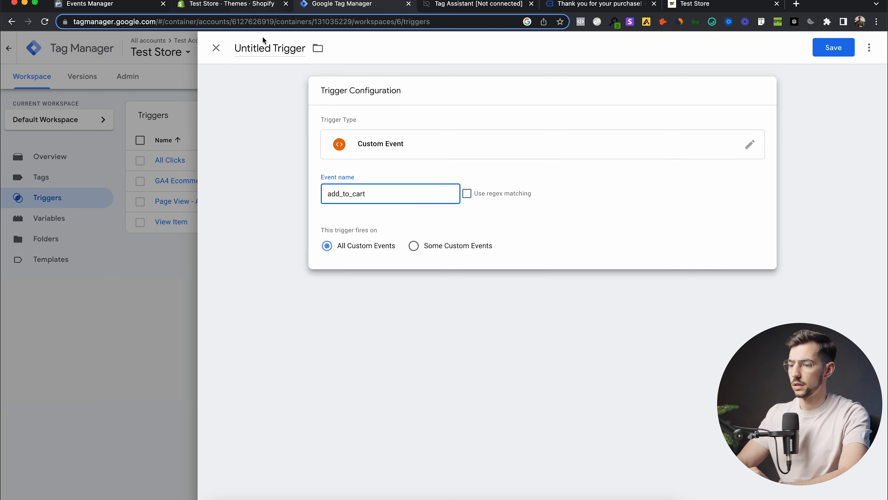
# Step: Name the add_to_cart custom event trigger "Add to cart" and save it
pyautogui.tripleClick(262, 48)
pyautogui.write('Add')
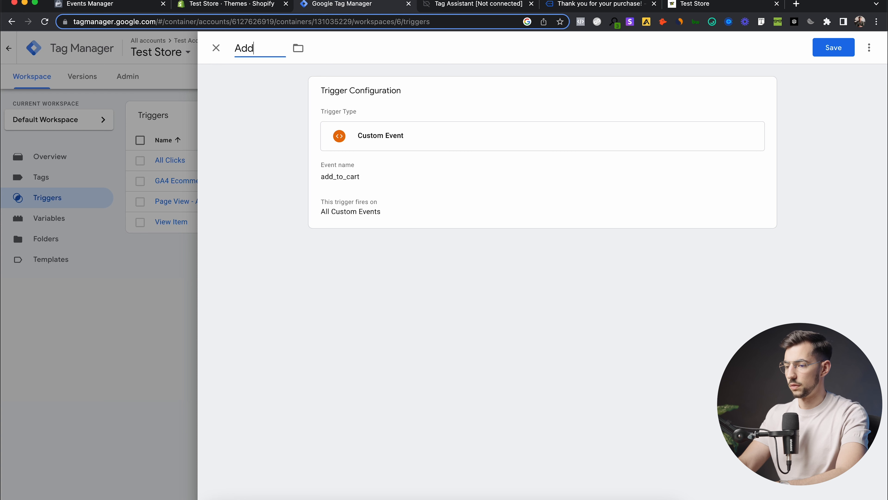
pyautogui.write(' to cart')
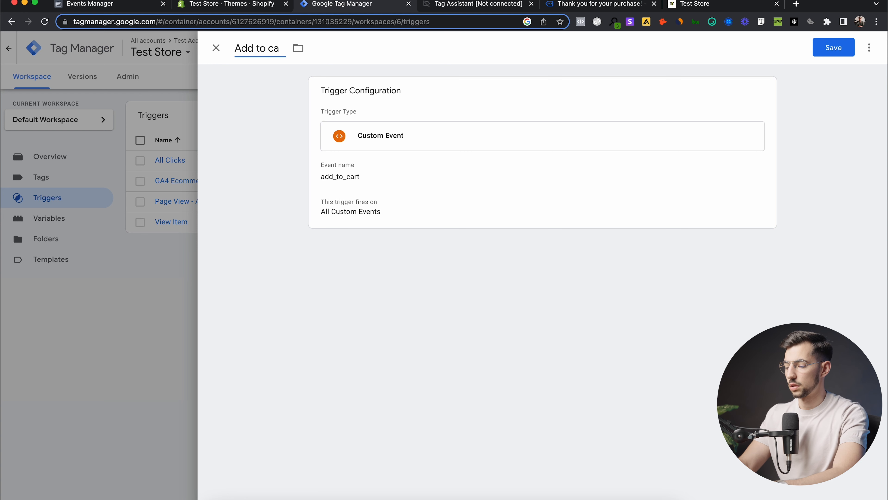
pyautogui.click(838, 54)
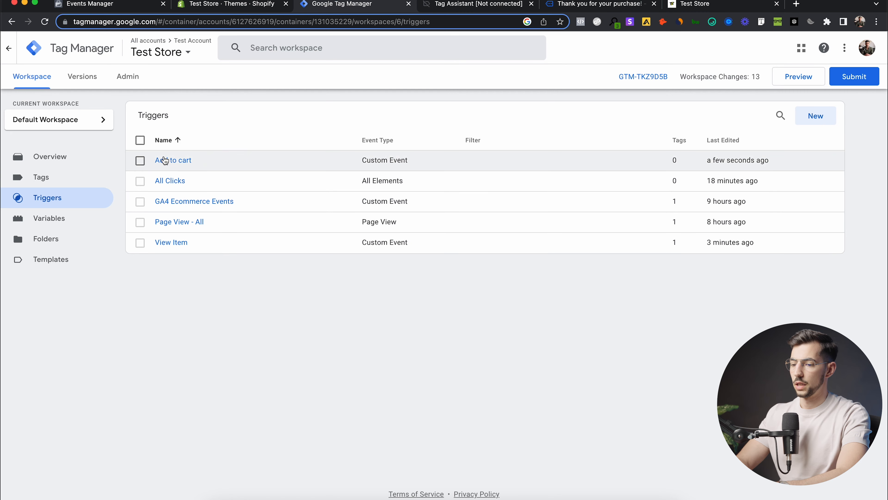
# Step: Create a new tag using the Adsmurai Facebook Pixel & Conversions API (CAPI) tag type
pyautogui.click(75, 181)
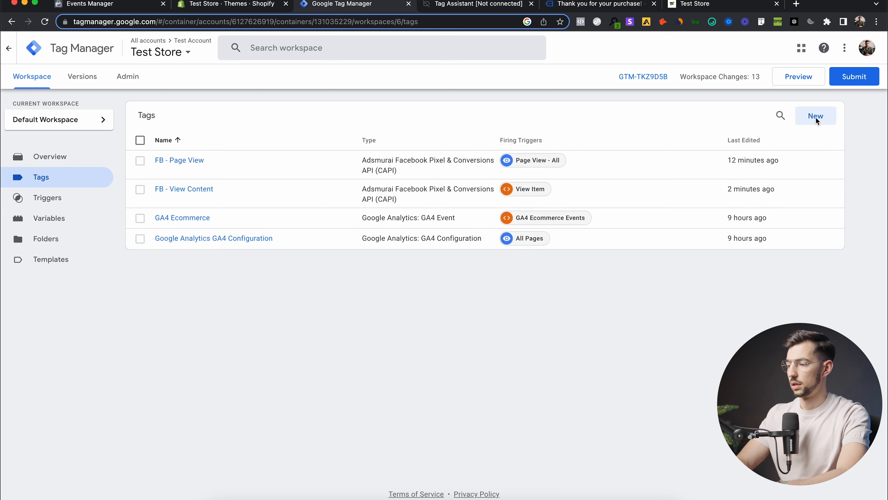
pyautogui.click(815, 116)
pyautogui.click(715, 116)
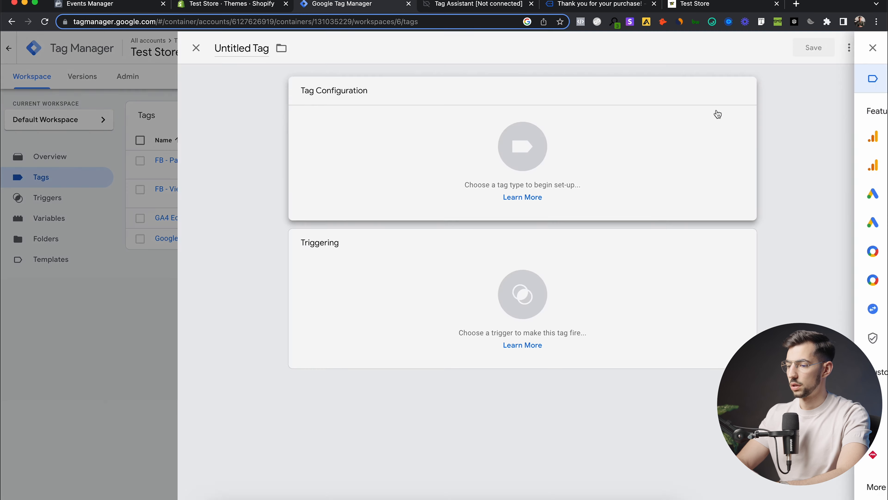
pyautogui.scroll(-2, 650, 420)
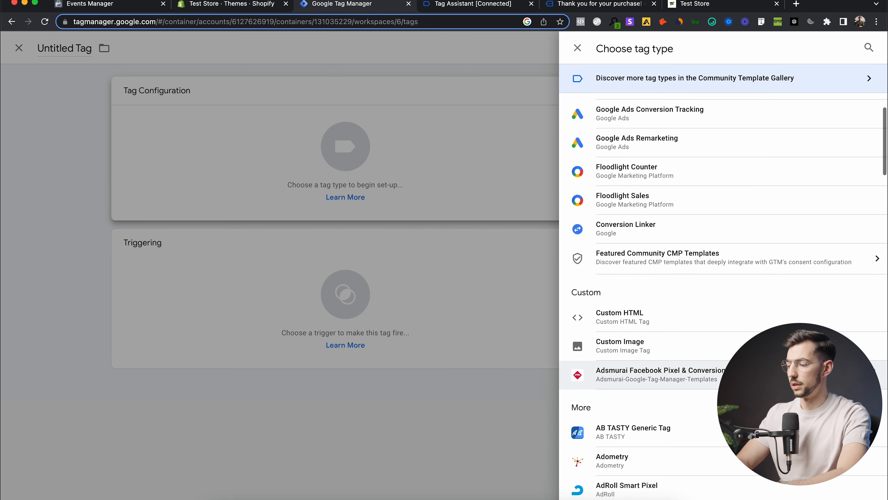
pyautogui.click(650, 376)
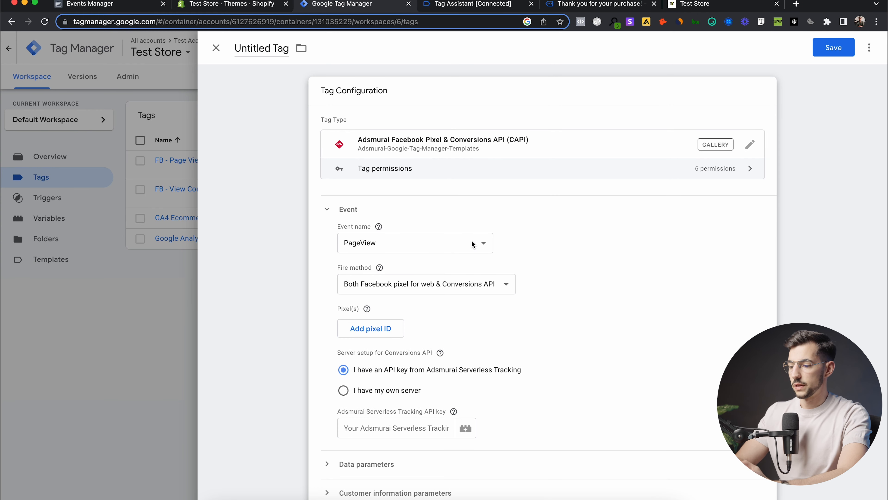
# Step: Set the tag's event name to AddToCart and its fire method to Only Facebook pixel for web
pyautogui.click(456, 246)
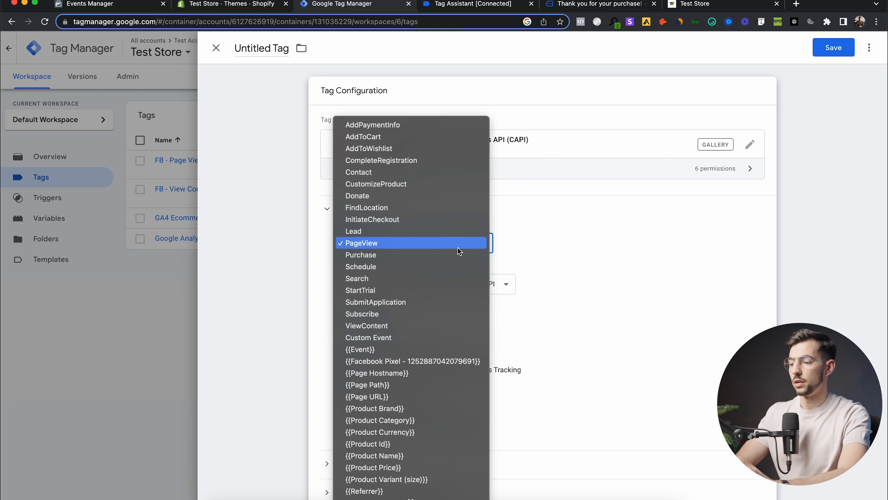
pyautogui.click(423, 138)
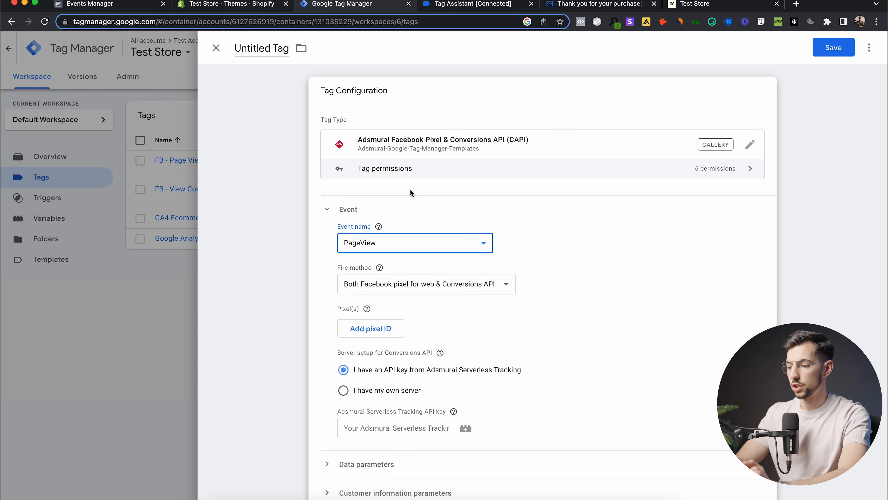
pyautogui.click(470, 283)
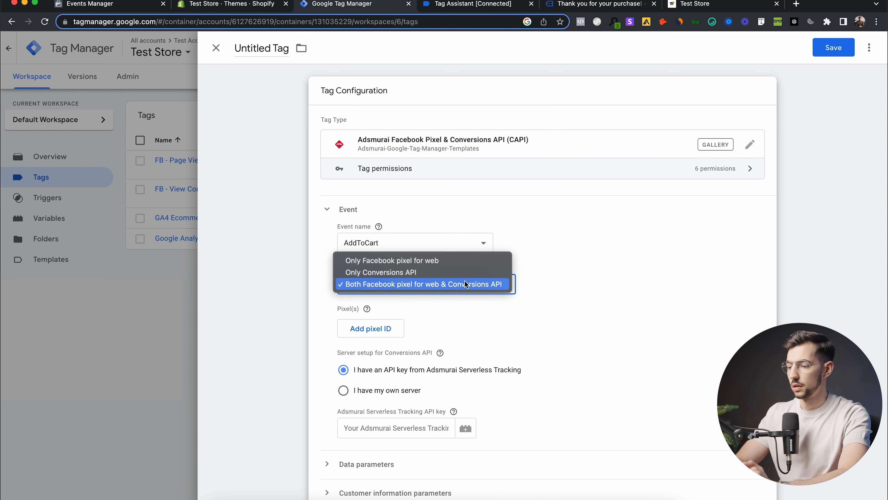
pyautogui.click(437, 265)
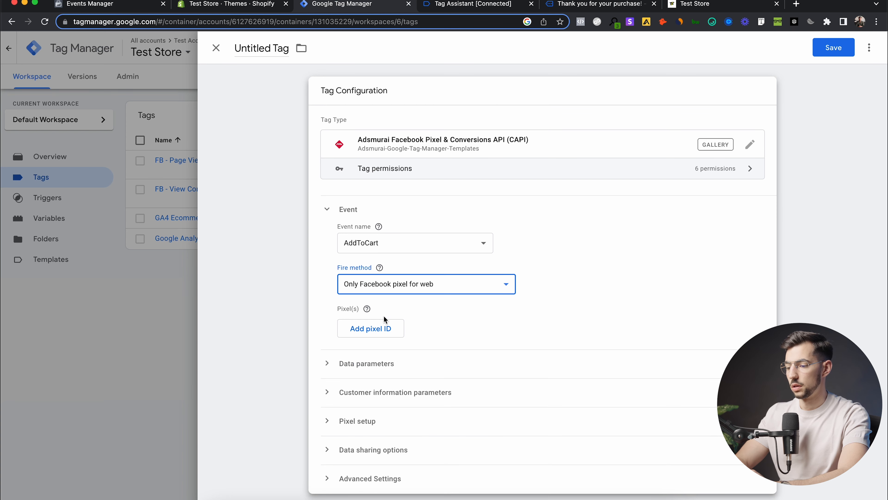
# Step: Add a pixel ID to the tag using the existing Facebook Pixel constant variable
pyautogui.click(381, 327)
pyautogui.click(725, 337)
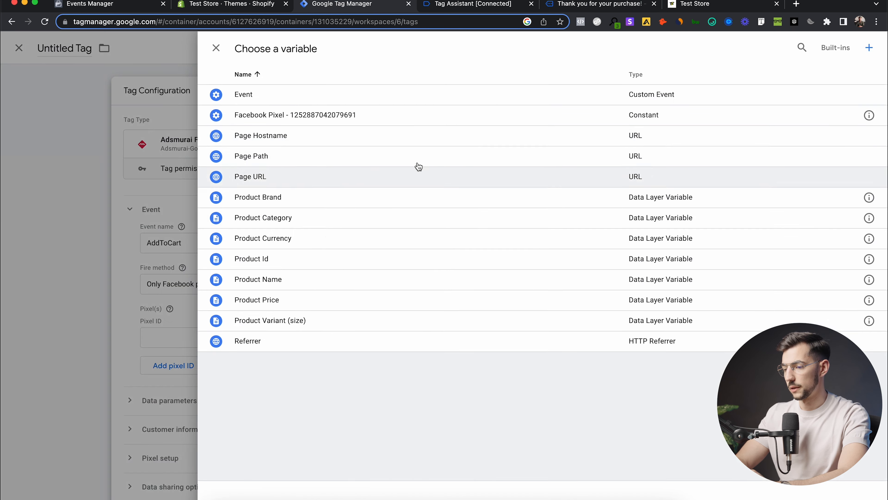
pyautogui.click(365, 114)
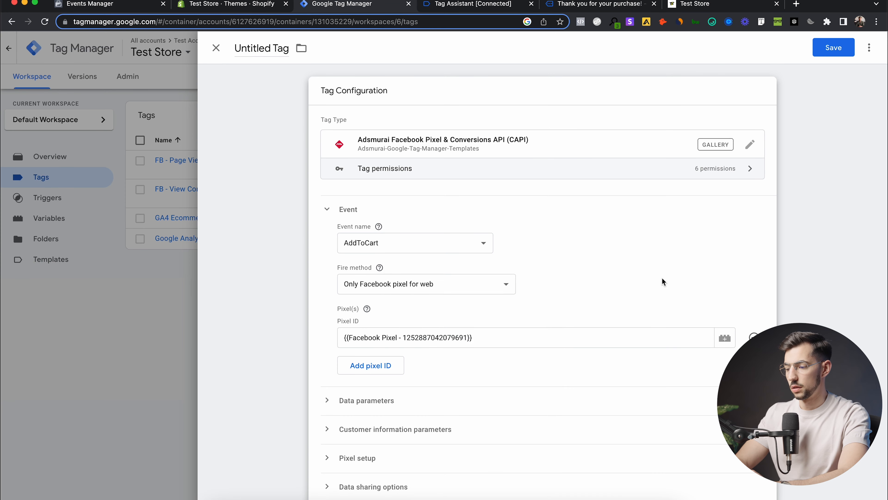
# Step: In the data parameters, assign the Product Name, Product Category and Product Id variables to content name, content category and content IDs
pyautogui.scroll(-2, 469, 282)
pyautogui.click(335, 342)
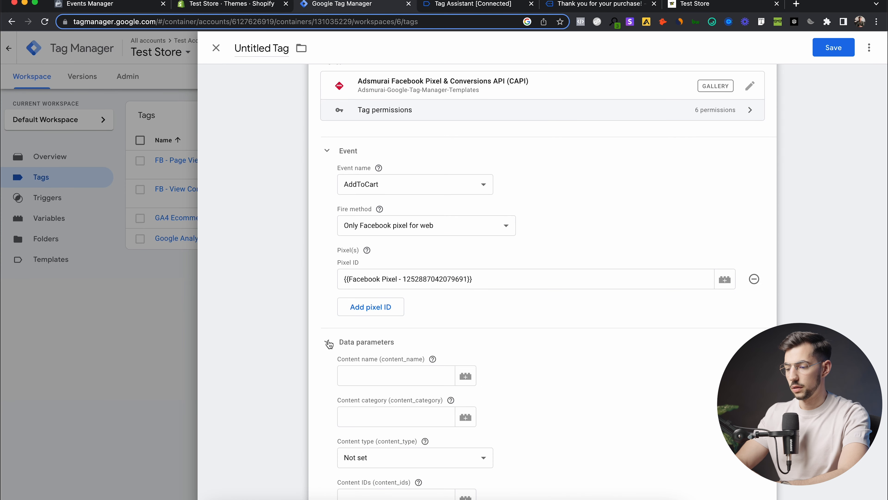
pyautogui.scroll(-1, 549, 345)
pyautogui.scroll(-2, 549, 345)
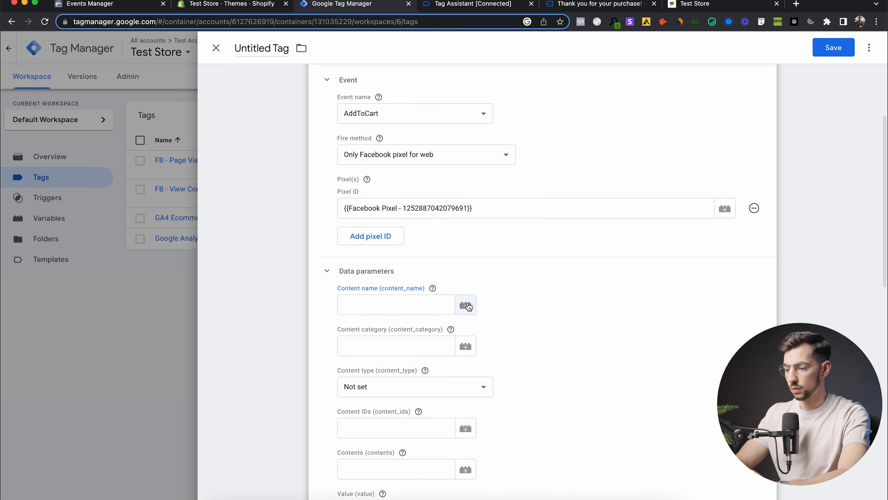
pyautogui.click(465, 303)
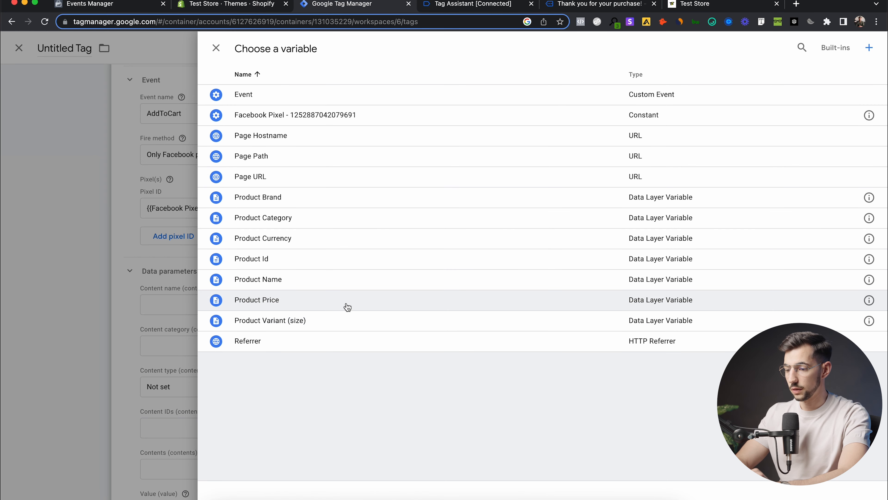
pyautogui.click(317, 285)
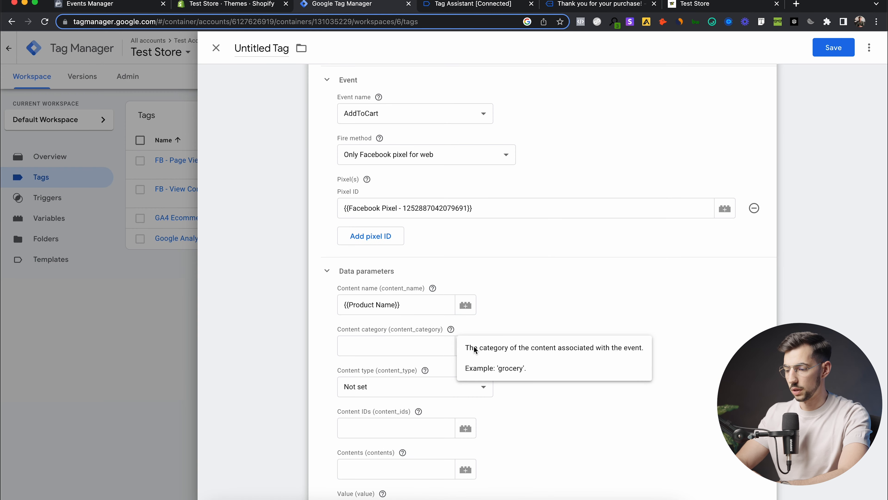
pyautogui.click(465, 345)
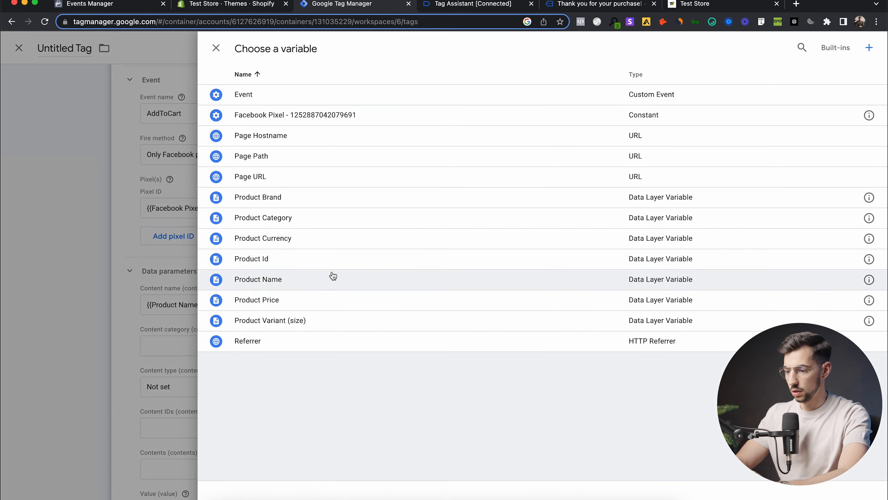
pyautogui.click(327, 227)
pyautogui.scroll(-2, 422, 384)
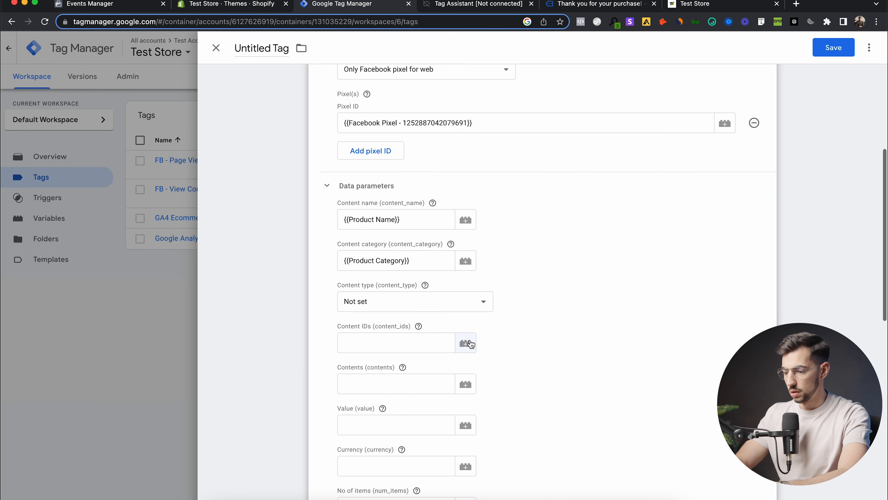
pyautogui.click(465, 342)
pyautogui.click(284, 258)
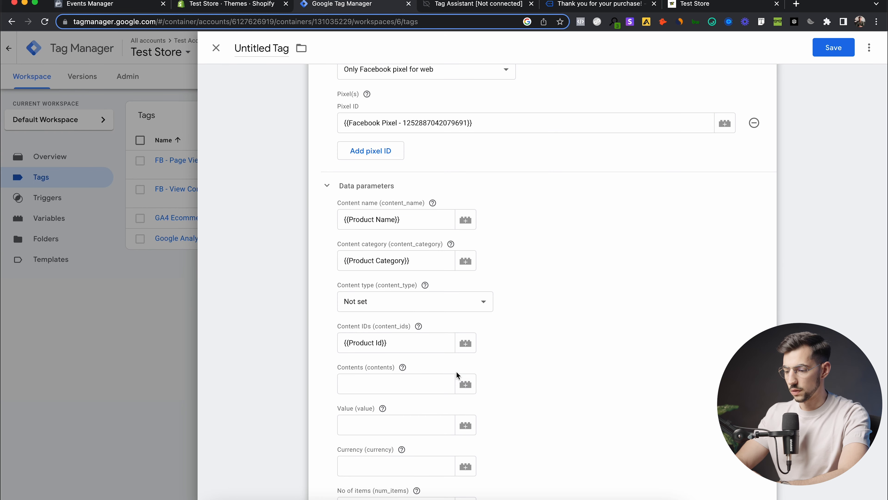
# Step: Assign the Product Price variable to the value parameter and Product Currency to the currency parameter
pyautogui.scroll(-3, 456, 372)
pyautogui.click(466, 338)
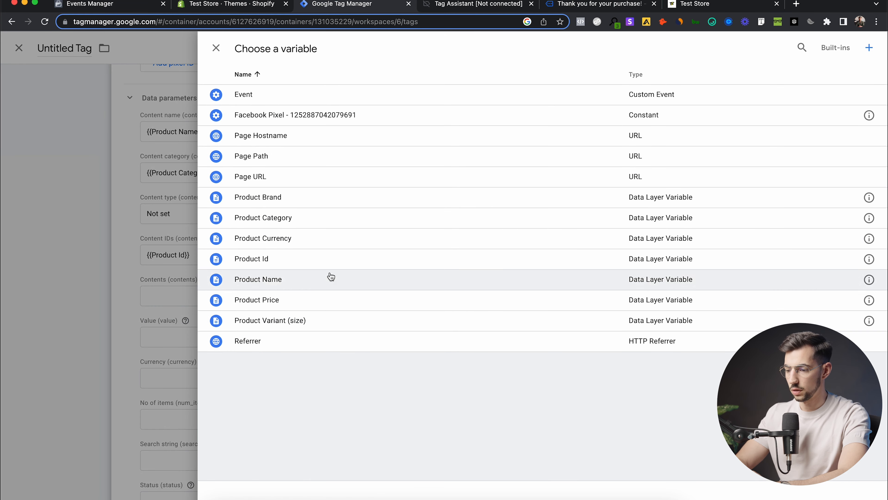
pyautogui.click(327, 303)
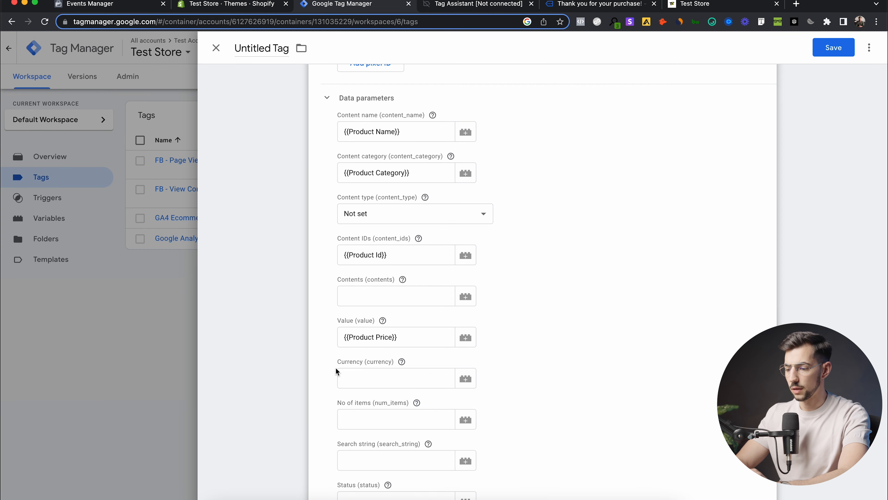
pyautogui.click(465, 379)
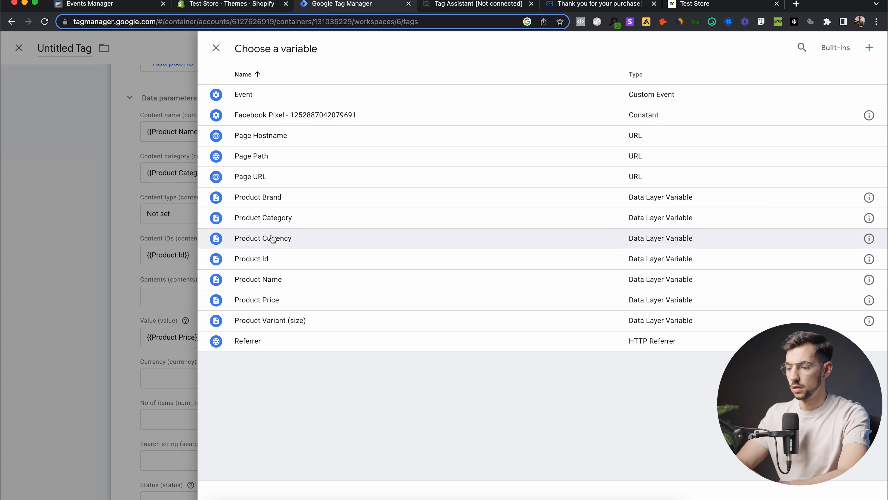
pyautogui.click(293, 239)
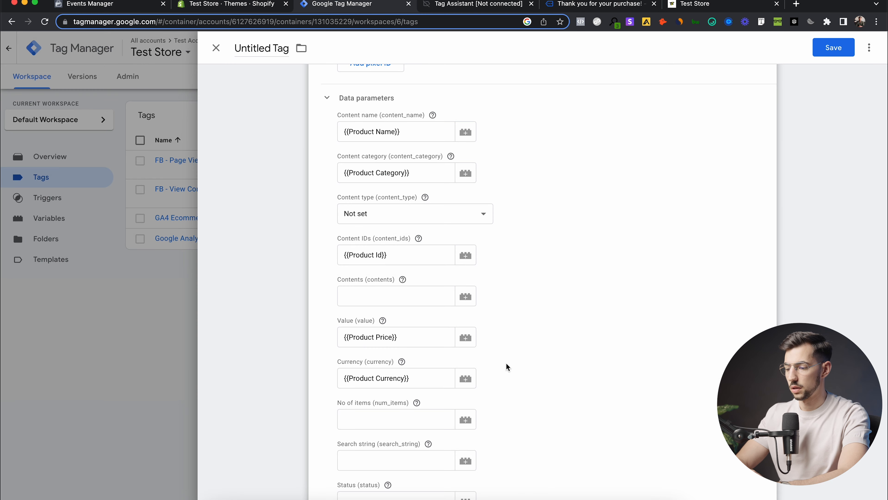
# Step: Set the "Add to cart" custom event as the tag's firing trigger
pyautogui.scroll(-10, 501, 369)
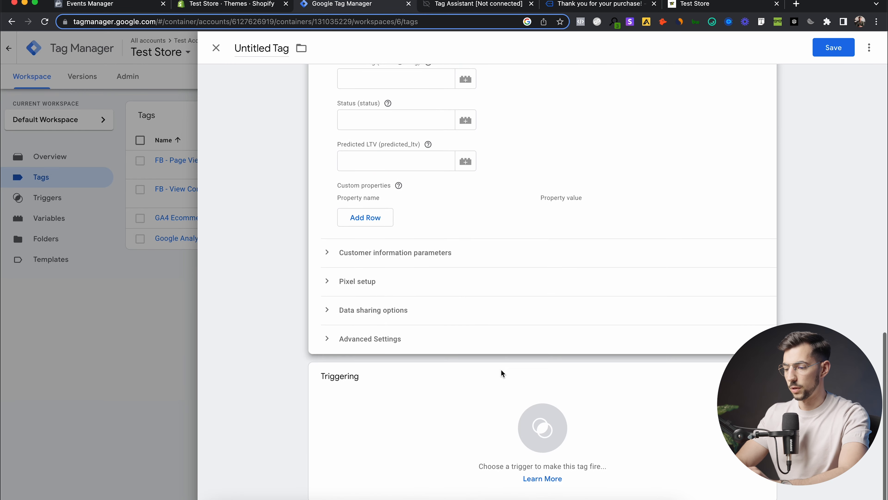
pyautogui.scroll(-1, 501, 370)
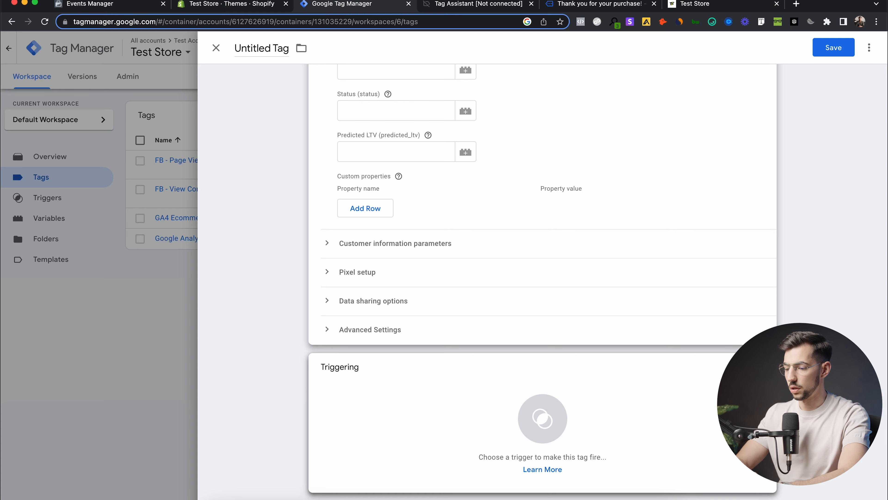
pyautogui.click(681, 382)
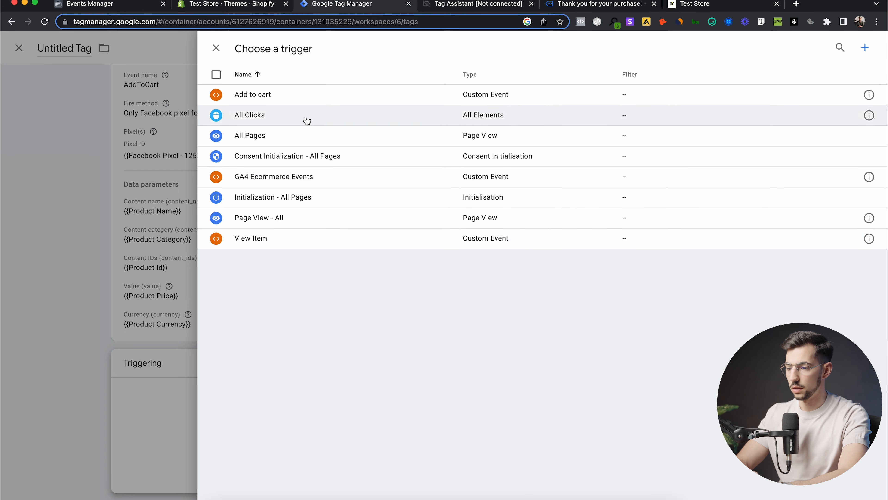
pyautogui.click(304, 94)
# Step: Name the tag "FB - Add To Cart" and save it
pyautogui.click(834, 48)
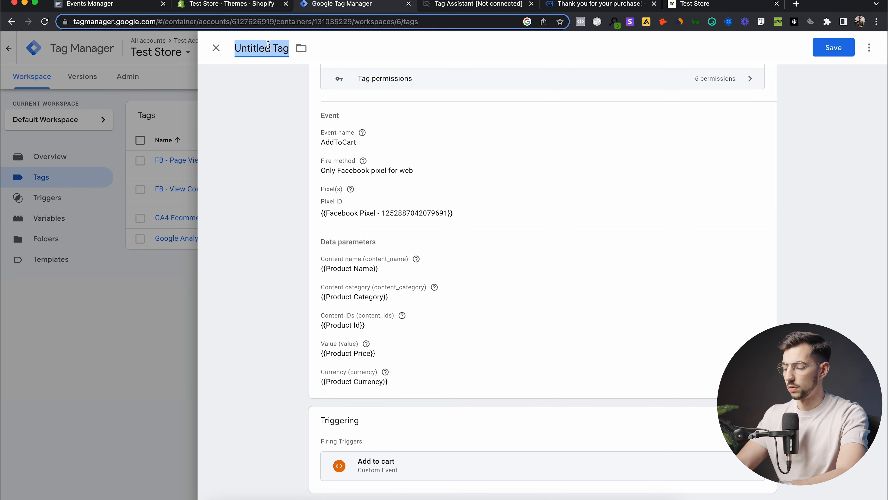
pyautogui.write('FB - A')
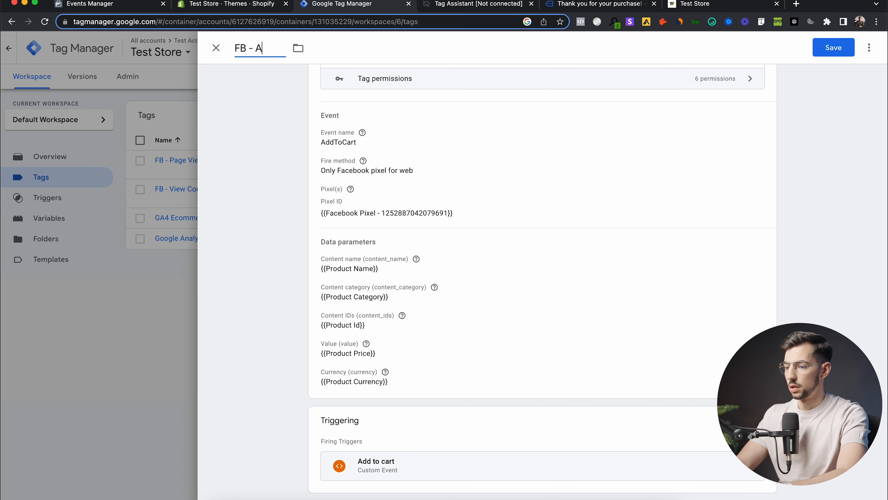
pyautogui.write('dd To Cart')
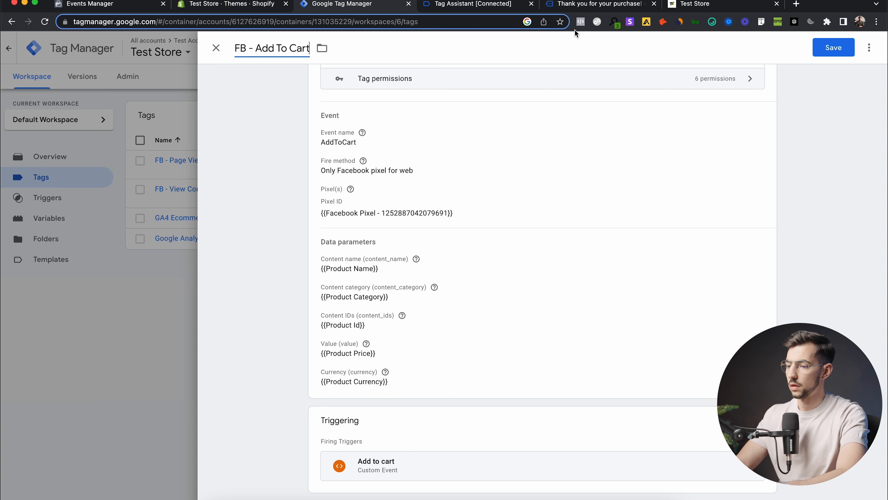
pyautogui.click(833, 47)
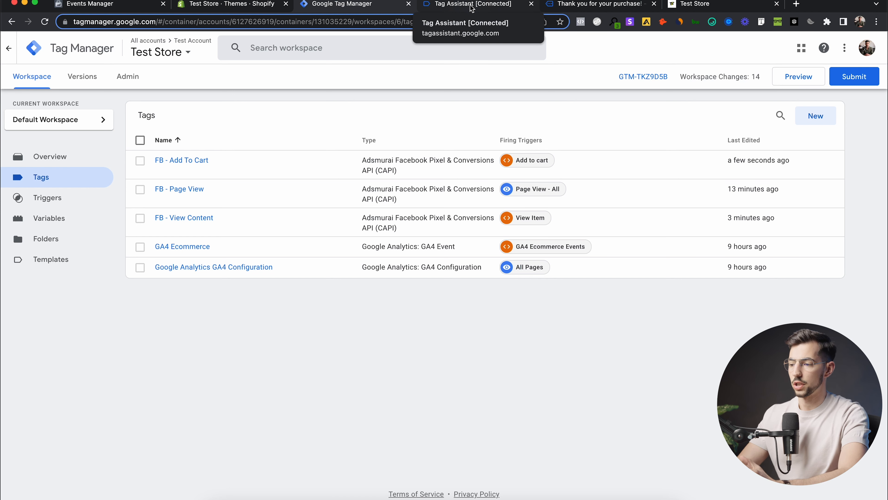
# Step: Switch to the connected Tag Assistant page and close its browser tab
pyautogui.click(452, 8)
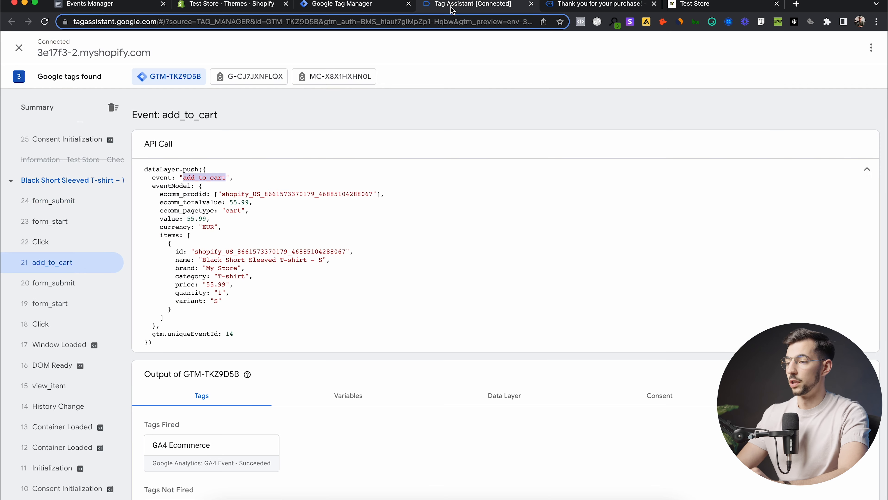
pyautogui.click(595, 7)
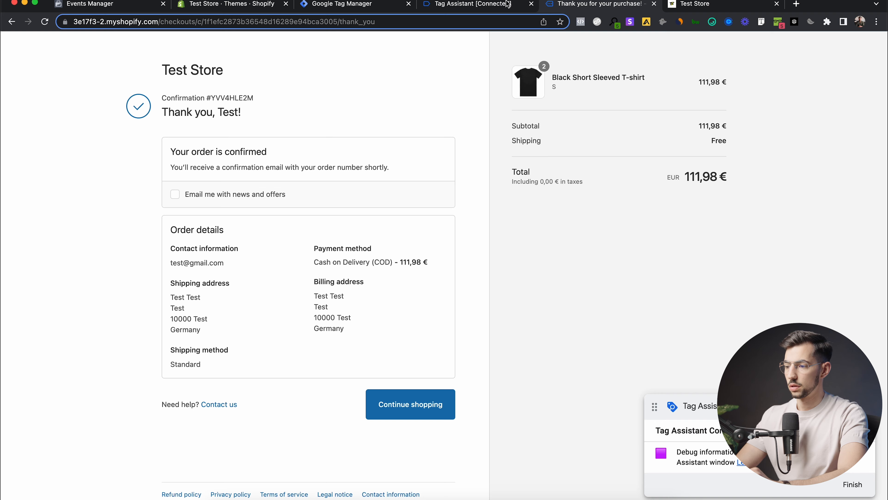
pyautogui.click(488, 6)
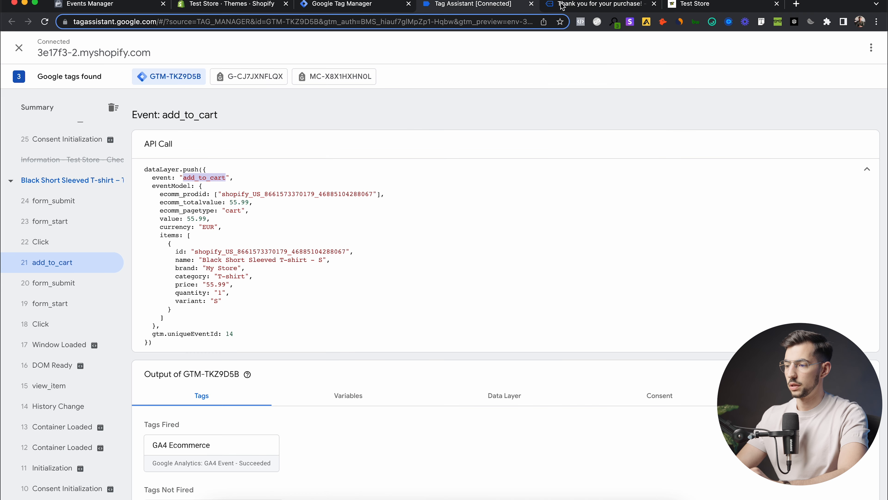
pyautogui.click(531, 4)
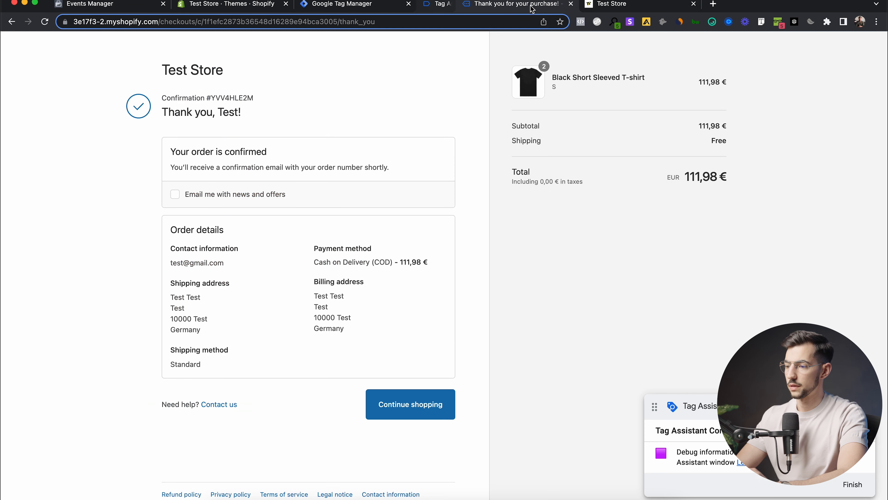
# Step: Close the order confirmation page, return to Google Tag Manager and start a preview session connected to the test store's URL
pyautogui.click(530, 4)
pyautogui.click(350, 4)
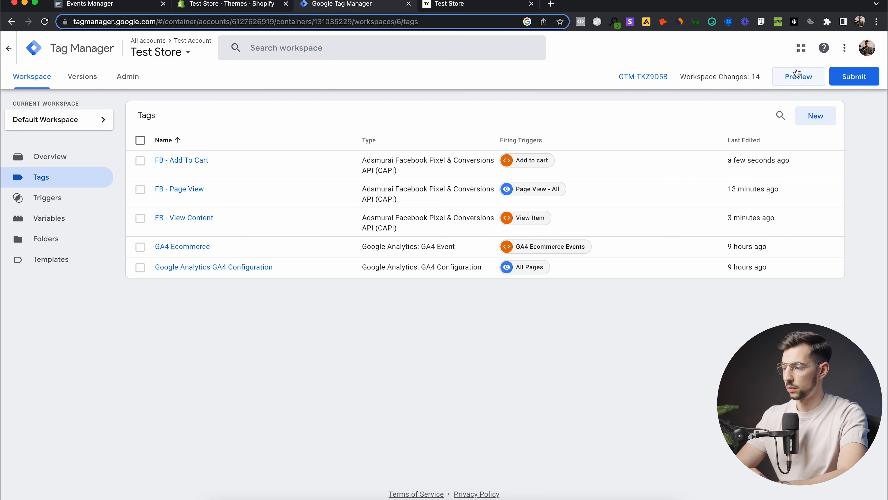
pyautogui.click(799, 79)
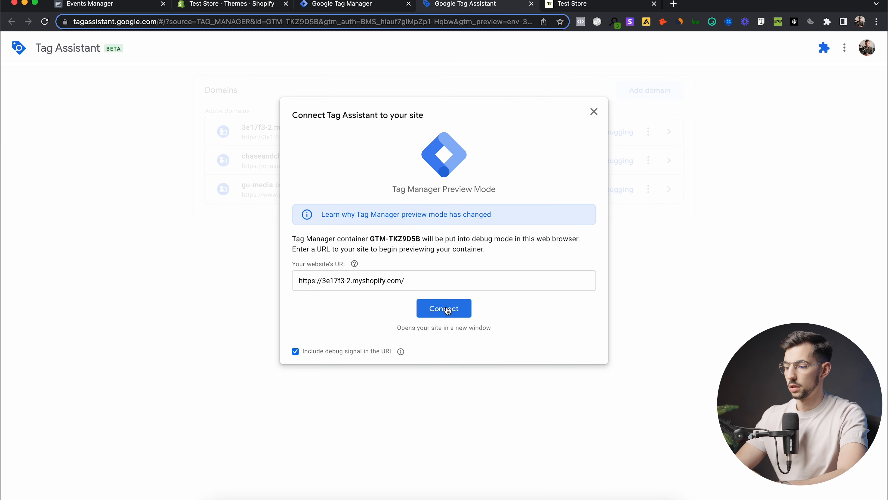
pyautogui.click(444, 309)
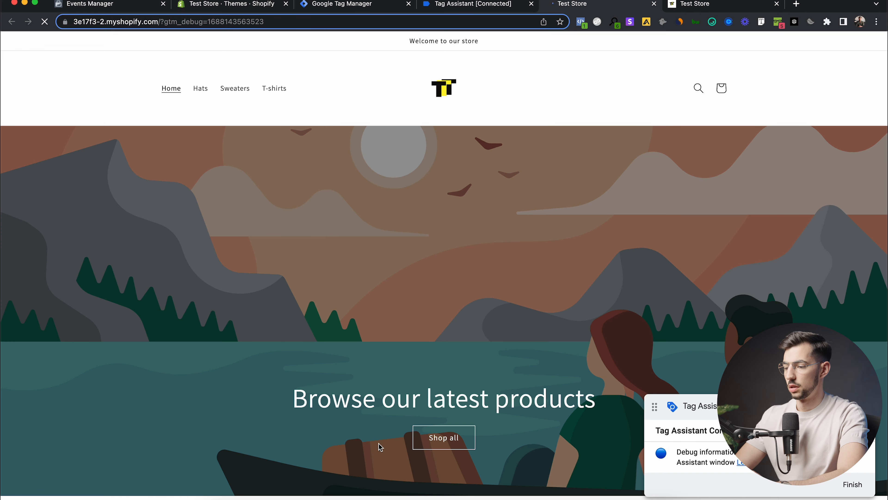
# Step: Open the Black Short Sleeved T-shirt product page in the store and start its direct "Buy it now" checkout
pyautogui.scroll(-10, 453, 317)
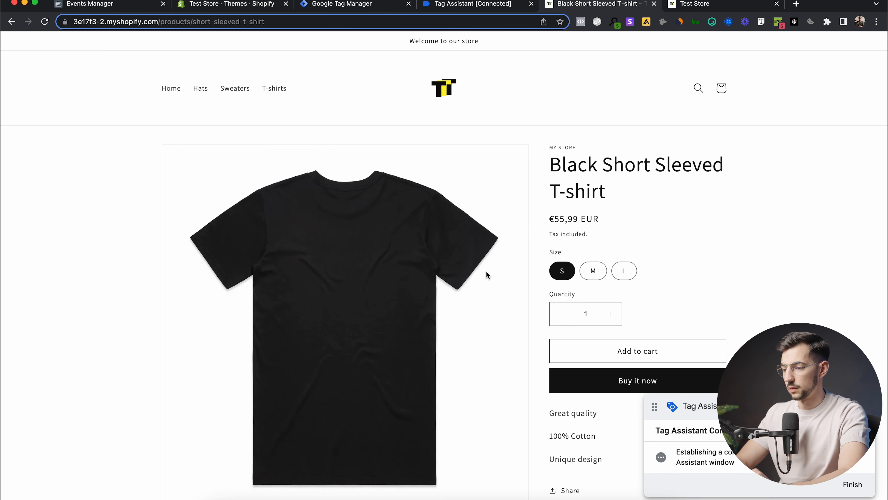
pyautogui.scroll(-3, 694, 274)
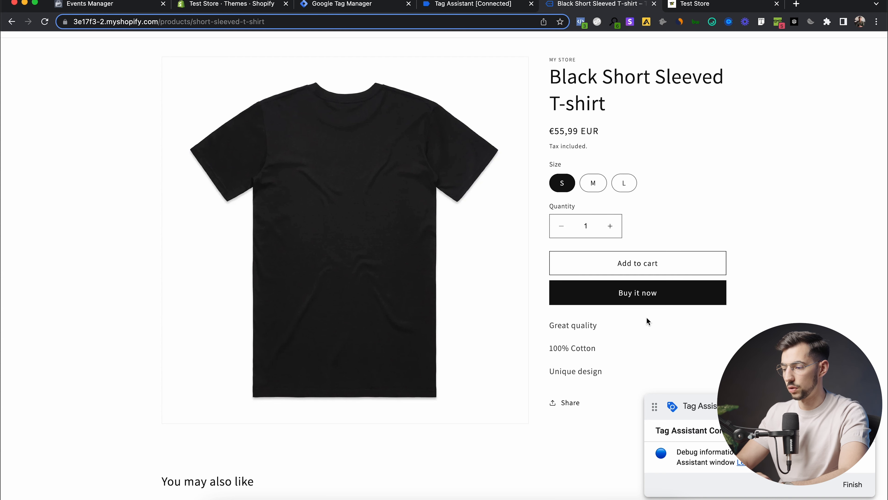
pyautogui.click(658, 294)
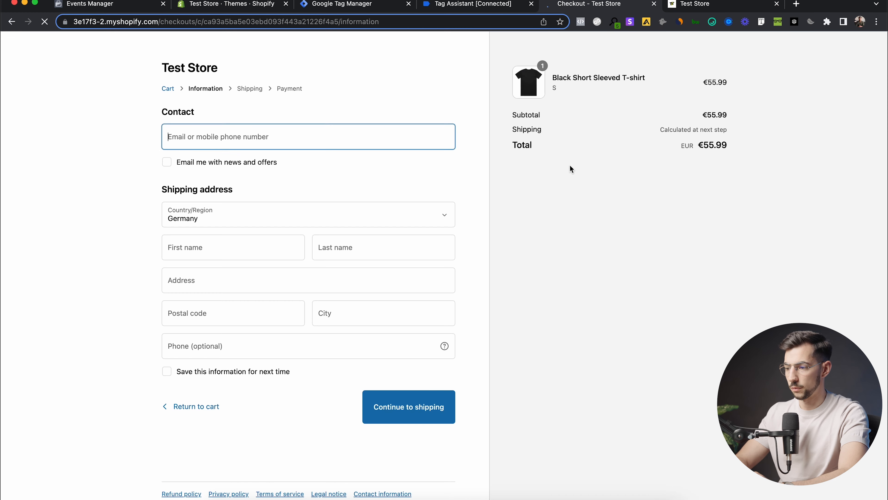
# Step: Switch to Tag Assistant, dismiss the connection dialog and expand the API call of the T-shirt page's Click event
pyautogui.click(458, 4)
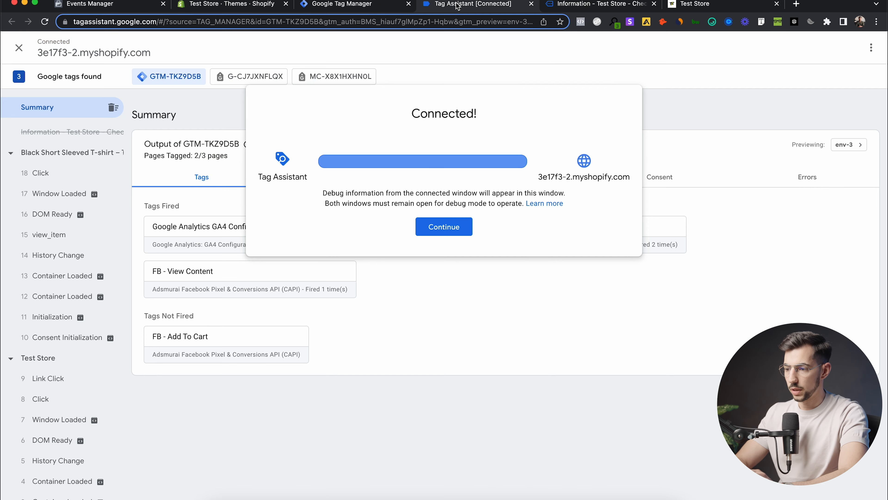
pyautogui.click(451, 226)
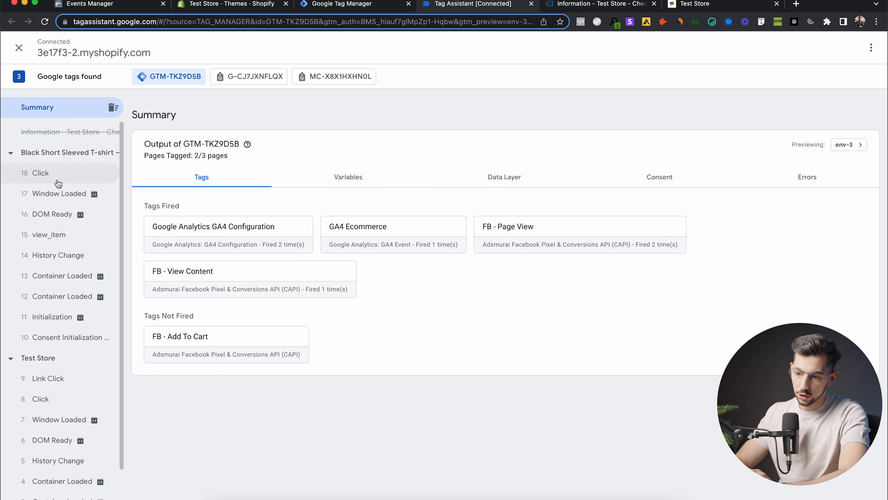
pyautogui.click(71, 171)
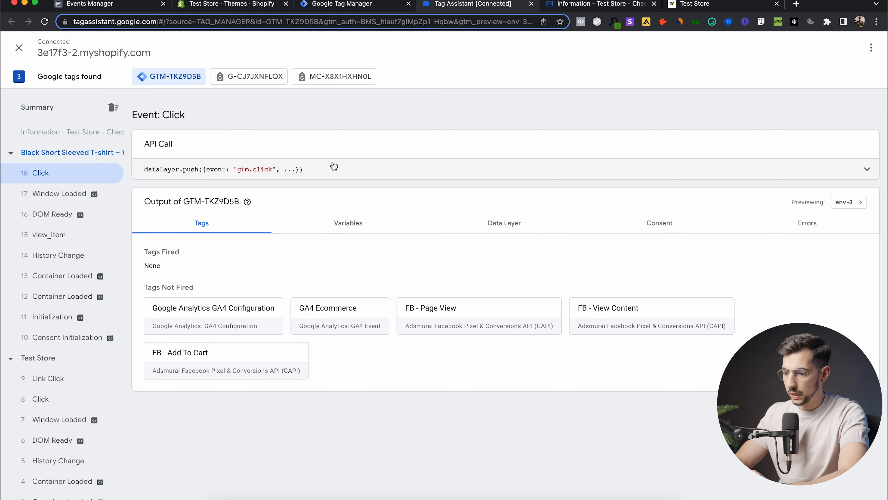
pyautogui.click(842, 171)
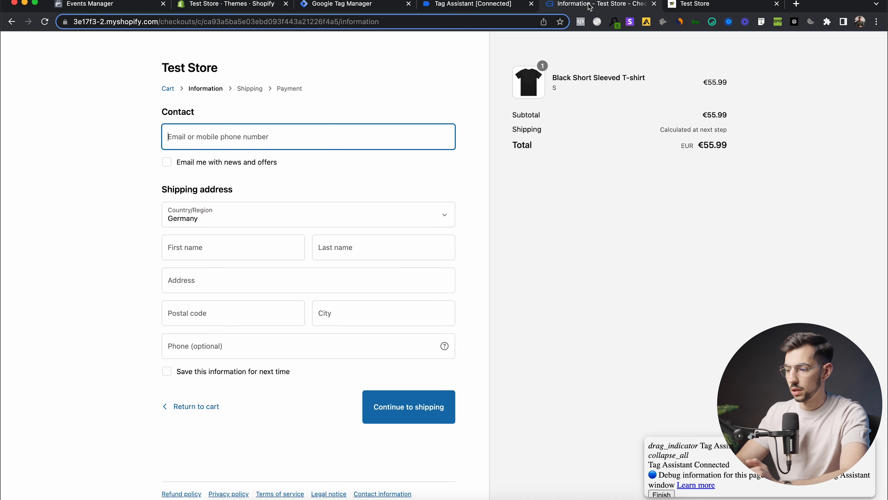
# Step: Return the store from checkout to the T-shirt product page and switch back to Tag Assistant
pyautogui.click(559, 7)
pyautogui.hscroll(-5, 409, 191)
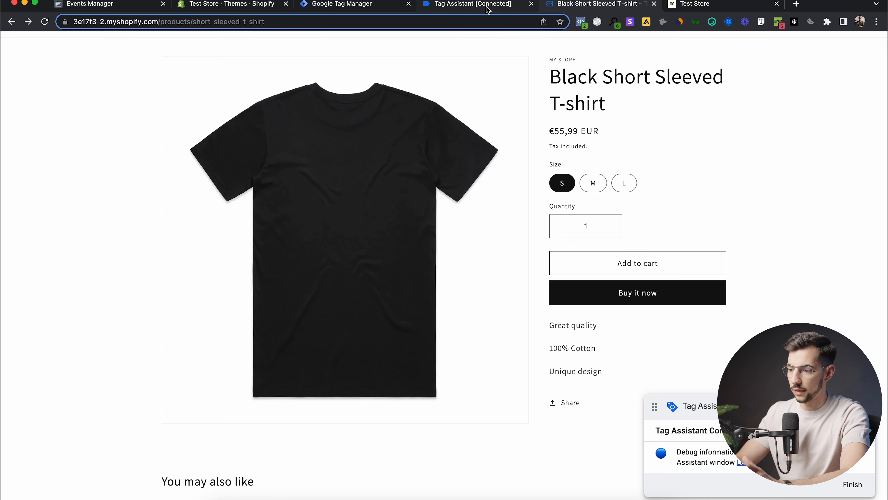
pyautogui.click(471, 4)
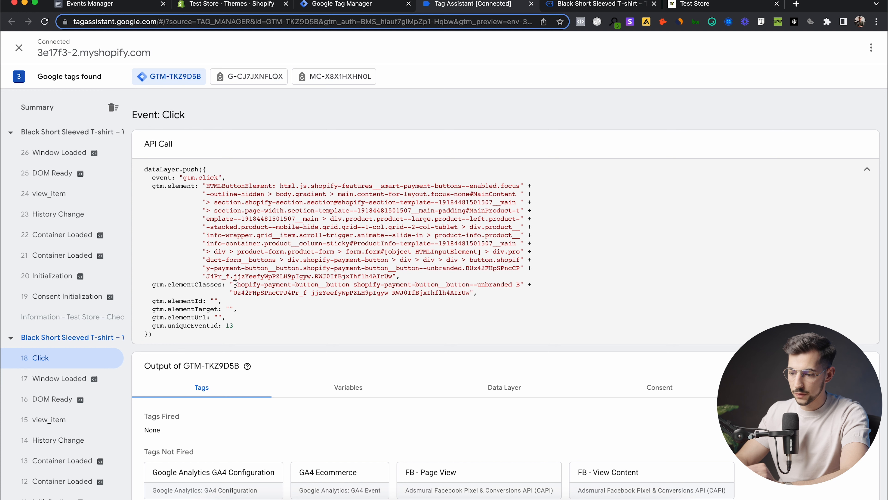
# Step: Highlight the shopify-payment-button__button class in the Click event's API call
pyautogui.moveTo(234, 284); pyautogui.dragTo(319, 283)
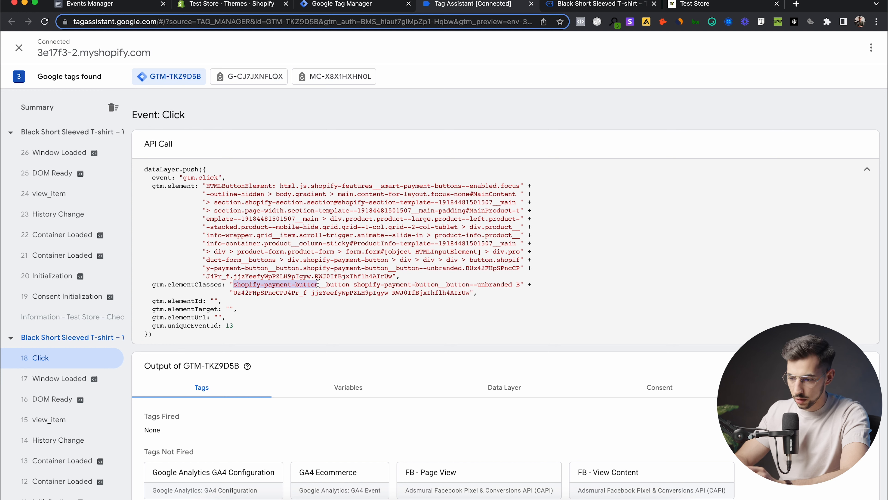
pyautogui.click(329, 283)
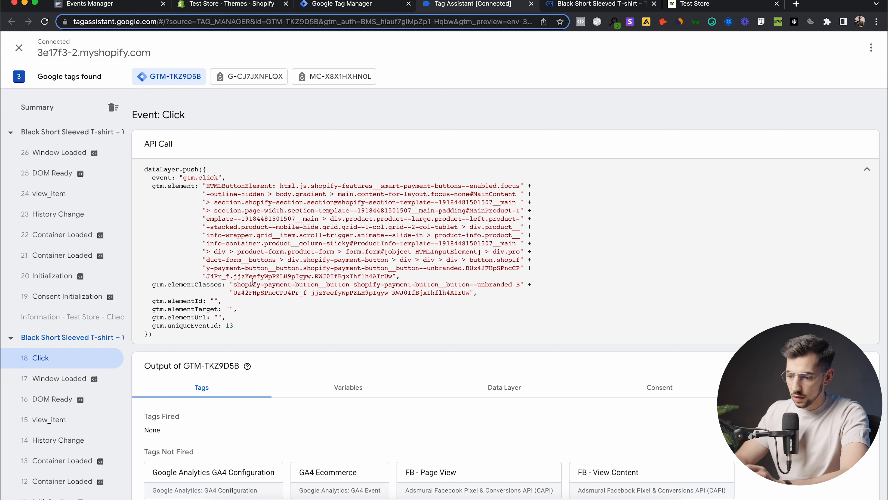
pyautogui.moveTo(234, 284)
pyautogui.mouseDown()
pyautogui.moveTo(348, 283)
pyautogui.moveTo(233, 285)
pyautogui.mouseUp()
pyautogui.click(352, 284)
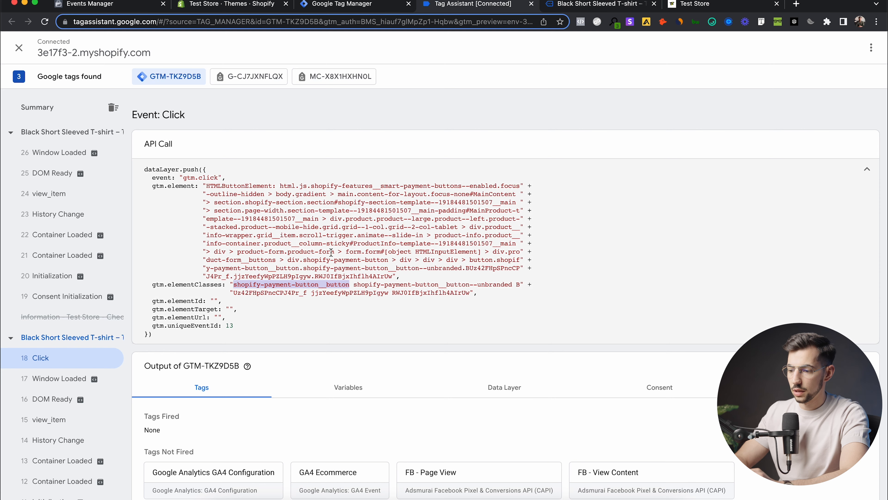
# Step: Examine the gtm.element, gtm.elementClasses and gtm.elementId keys and the class value in the Click event's API call
pyautogui.click(354, 4)
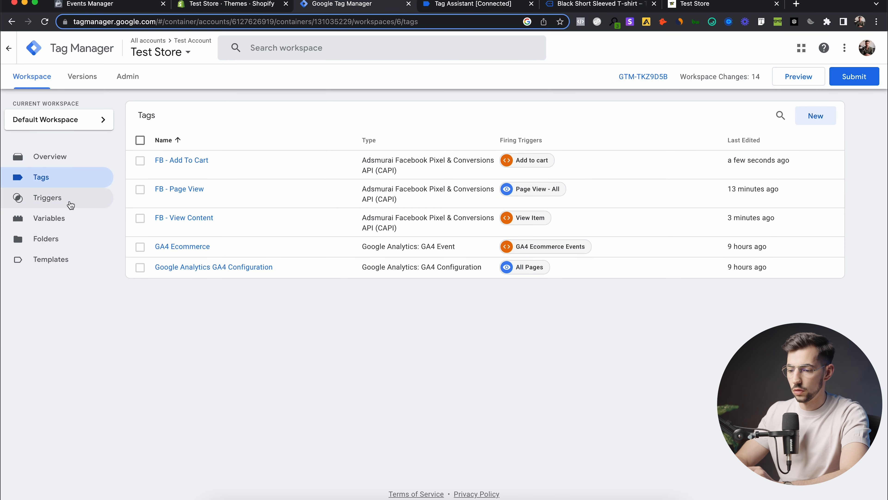
pyautogui.click(451, 4)
pyautogui.click(242, 284)
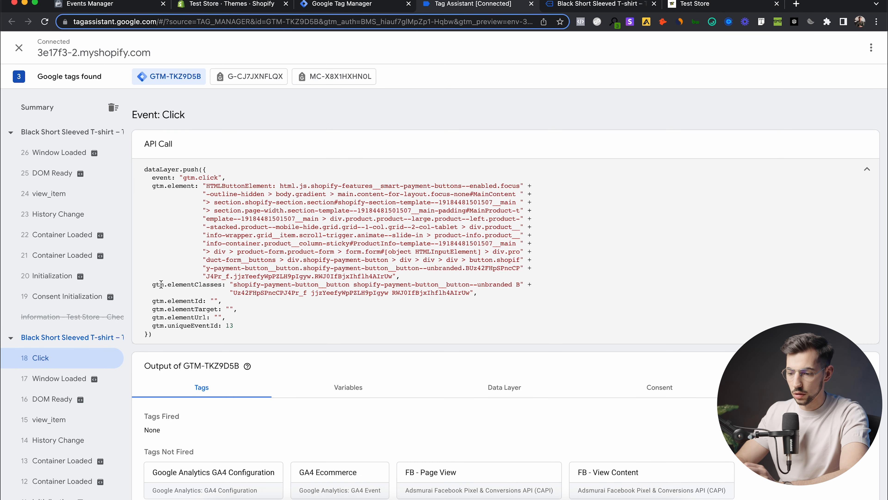
pyautogui.moveTo(152, 284); pyautogui.dragTo(221, 284)
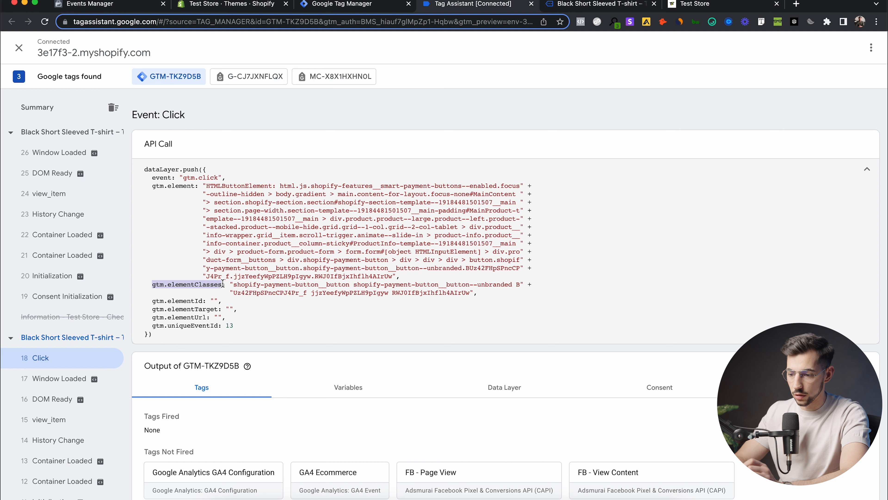
pyautogui.click(165, 285)
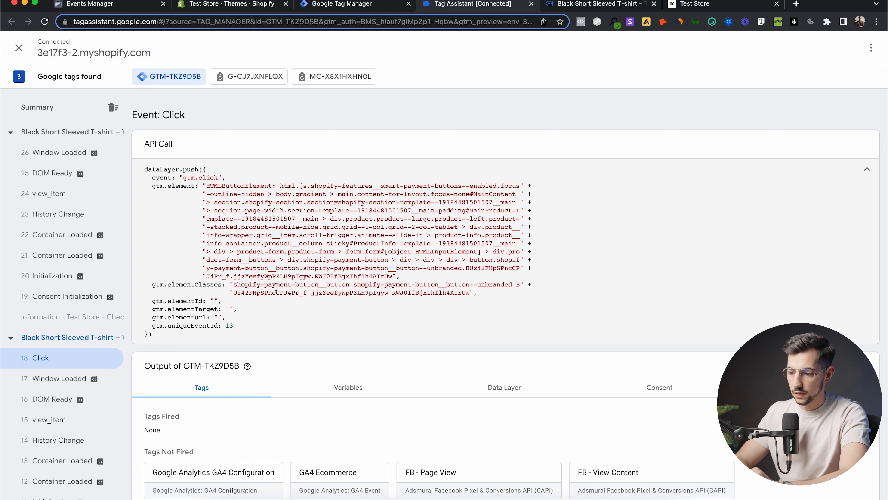
pyautogui.moveTo(234, 286); pyautogui.dragTo(306, 285)
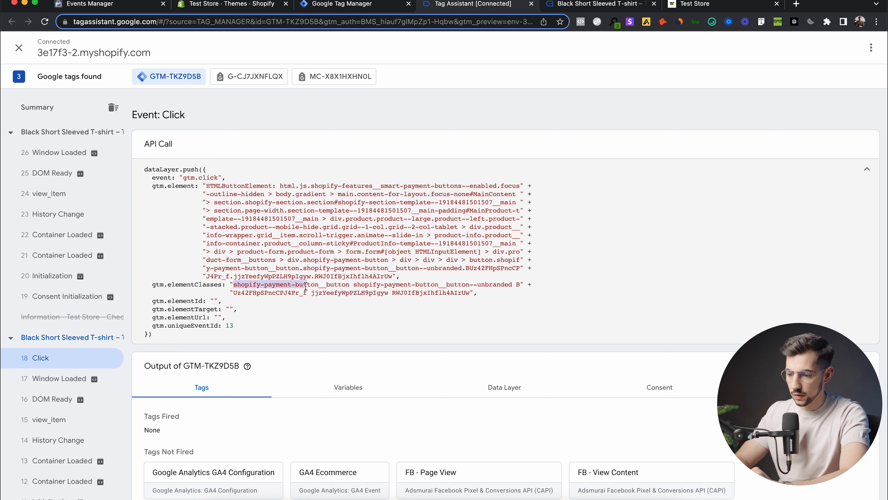
pyautogui.click(171, 282)
pyautogui.moveTo(170, 282); pyautogui.dragTo(221, 285)
pyautogui.click(220, 284)
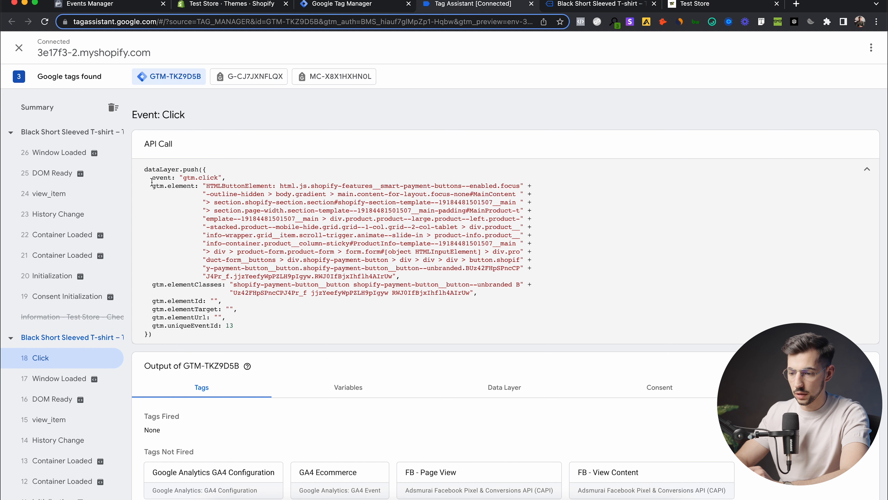
pyautogui.moveTo(156, 183); pyautogui.dragTo(193, 183)
pyautogui.moveTo(152, 284); pyautogui.dragTo(221, 284)
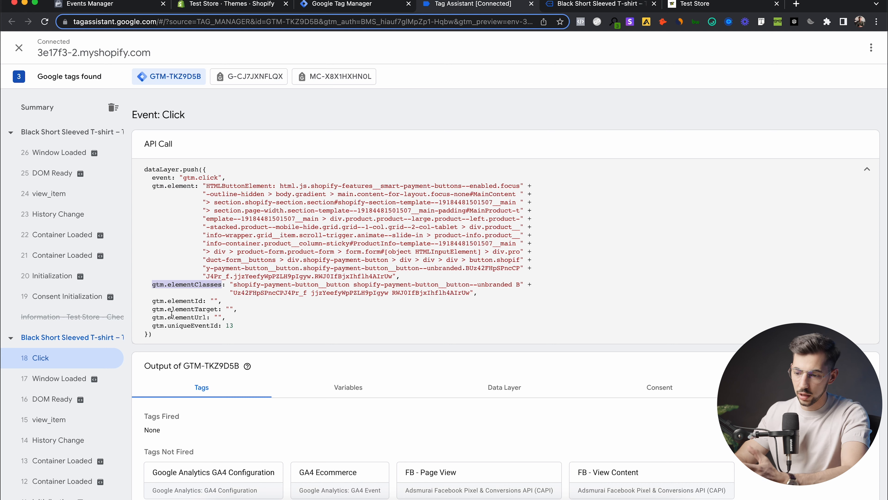
pyautogui.moveTo(156, 301); pyautogui.dragTo(171, 301)
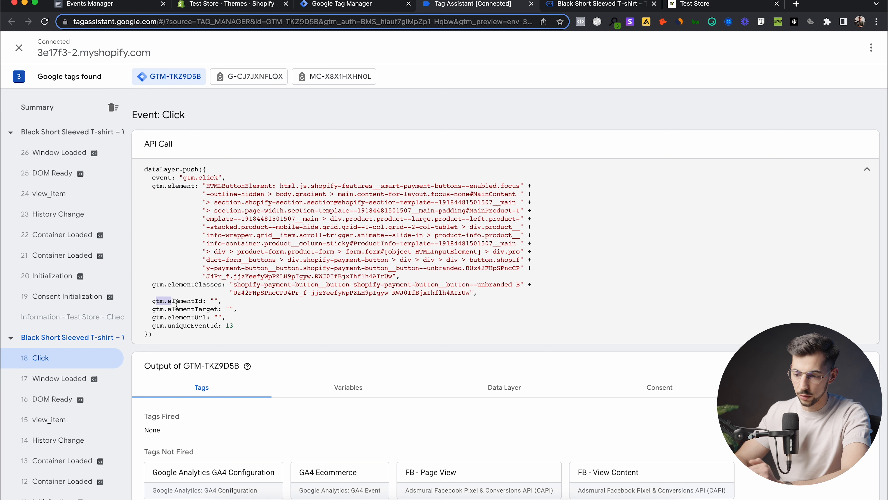
# Step: Copy the gtm.elementClasses key and use it as the name of a new Data Layer Variable in Google Tag Manager
pyautogui.click(153, 284)
pyautogui.moveTo(153, 284); pyautogui.dragTo(221, 284)
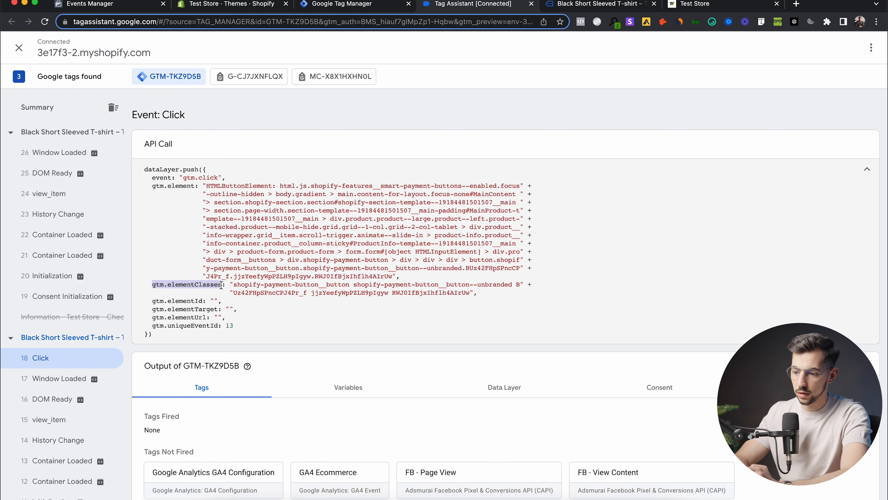
pyautogui.click(364, 4)
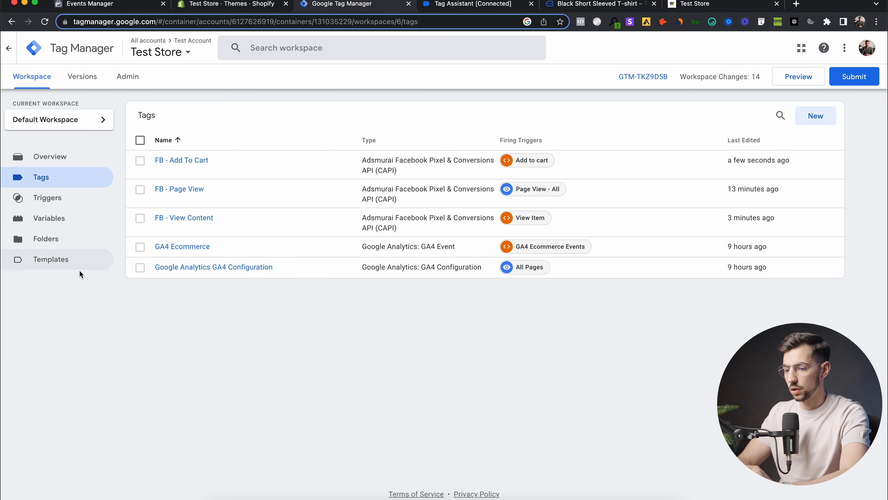
pyautogui.click(86, 227)
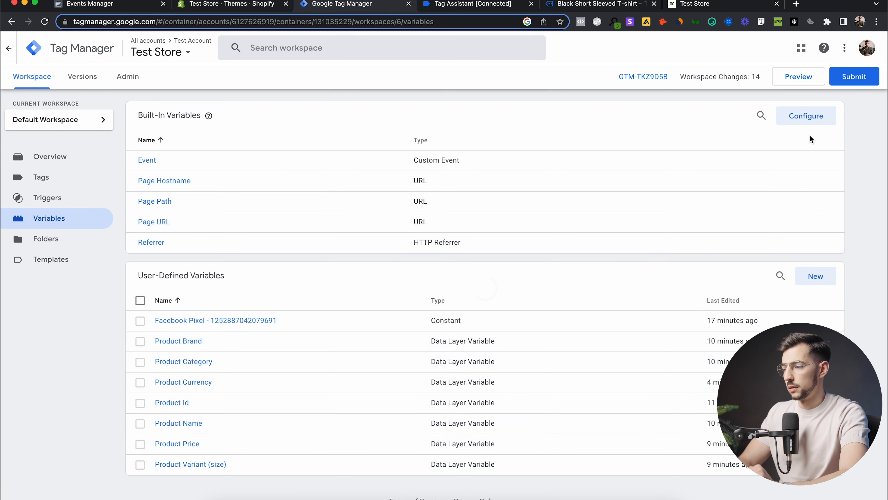
pyautogui.click(817, 283)
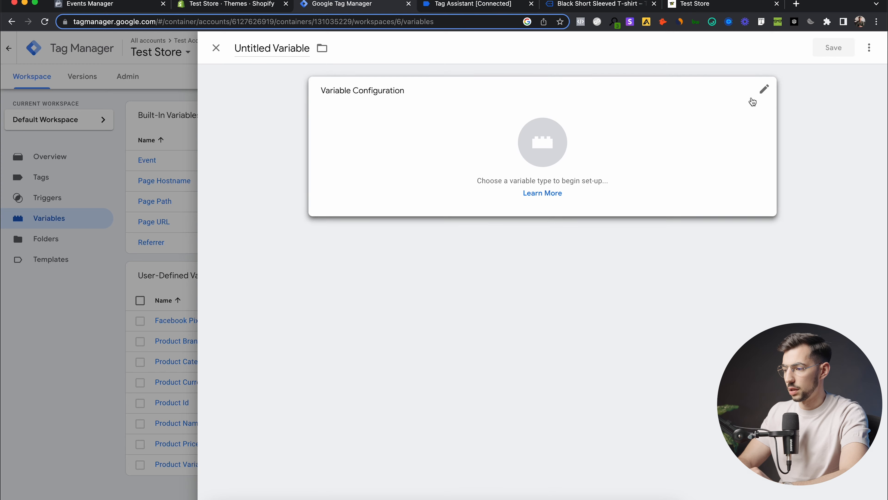
pyautogui.click(751, 100)
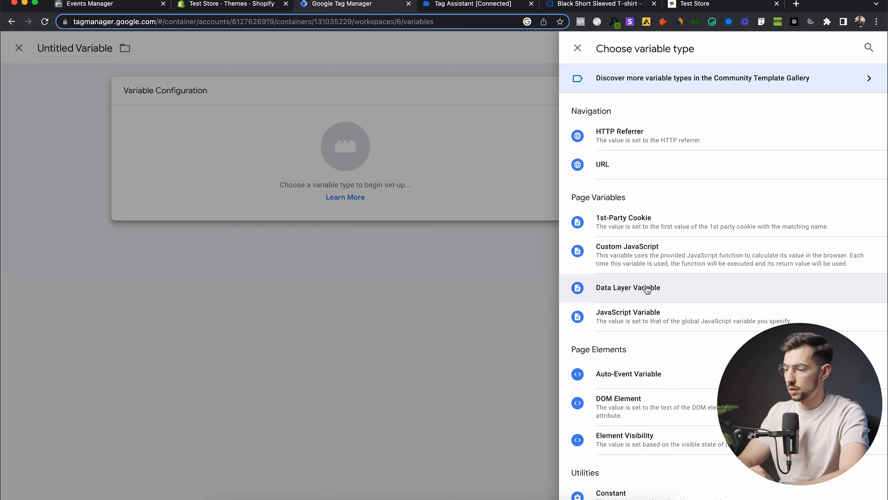
pyautogui.click(649, 295)
pyautogui.click(401, 196)
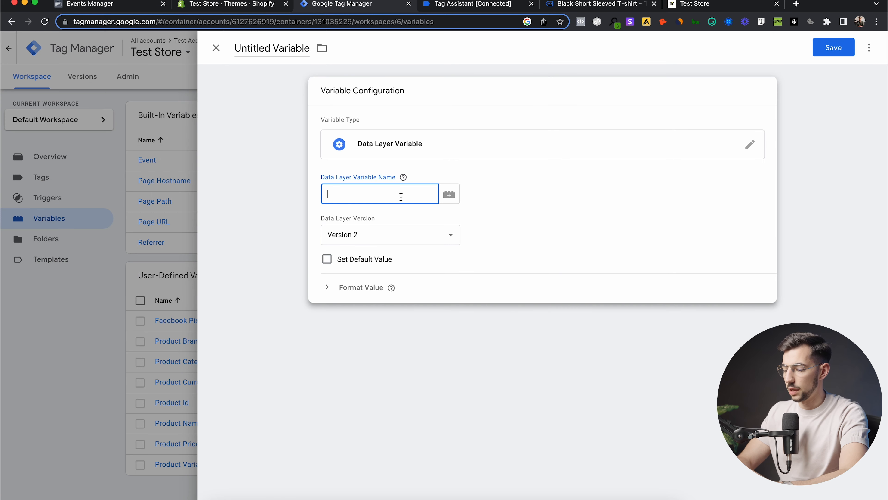
pyautogui.write('gtm.elementClasses')
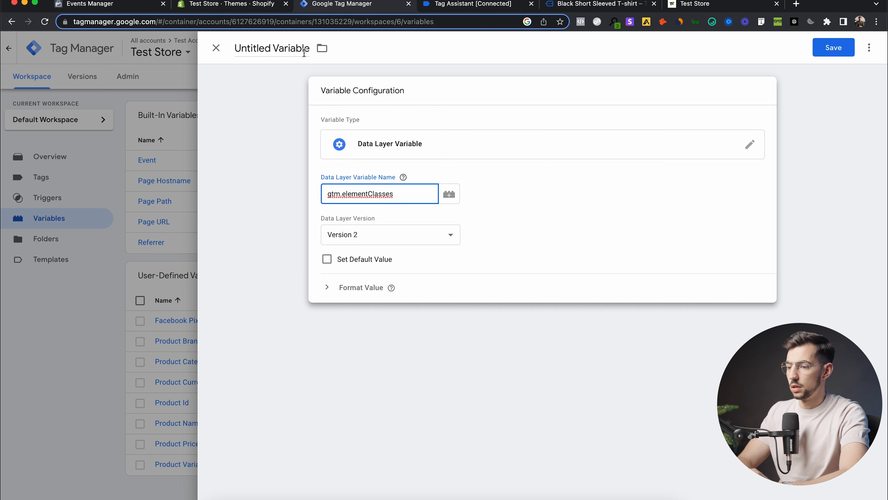
# Step: Title the new variable "Checkout Buttons"
pyautogui.click(296, 48)
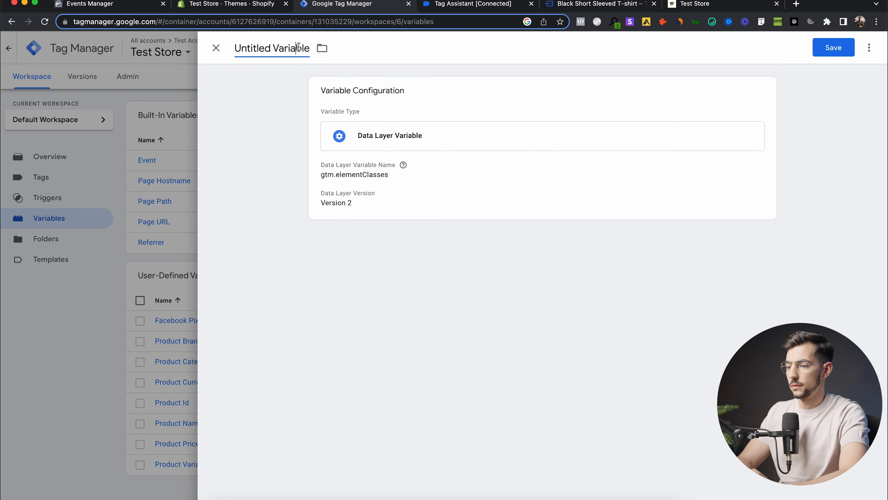
pyautogui.doubleClick(299, 48)
pyautogui.tripleClick(298, 48)
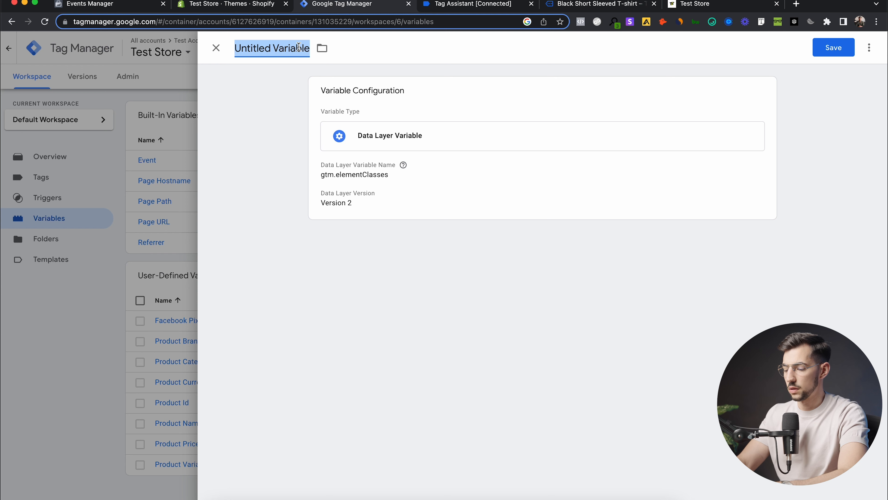
pyautogui.write('Checkout Bu')
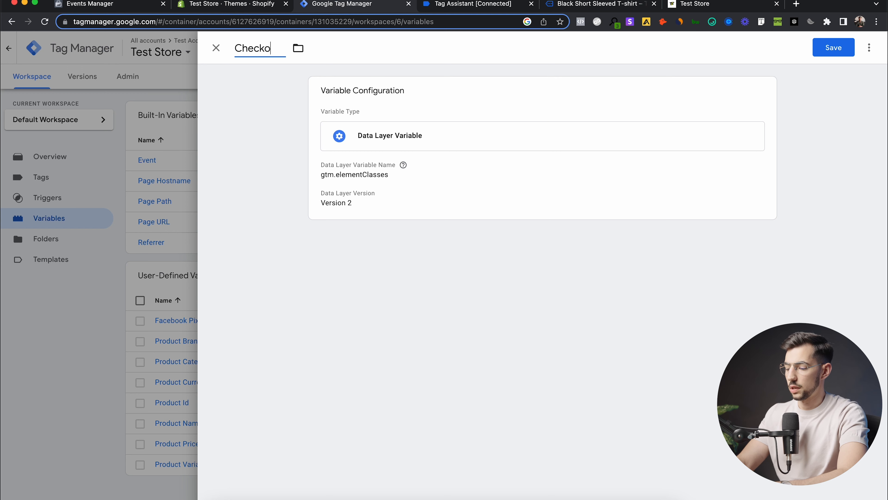
pyautogui.write('ttons')
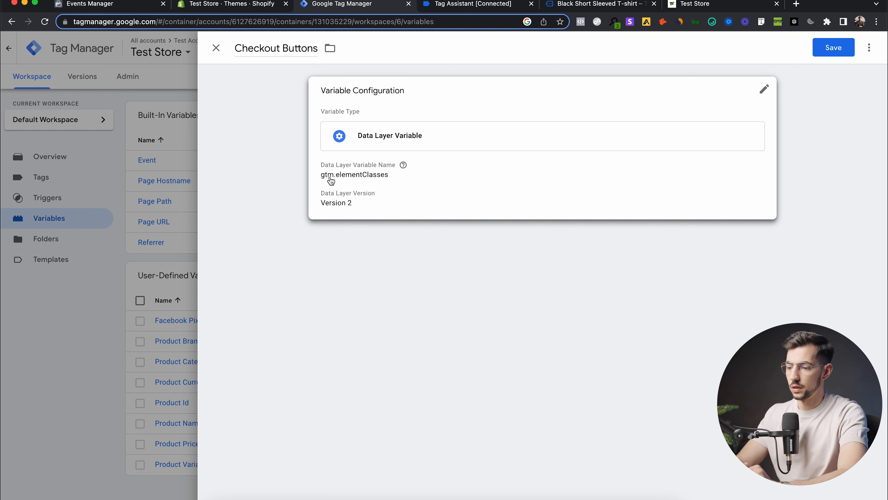
pyautogui.click(467, 5)
pyautogui.click(376, 5)
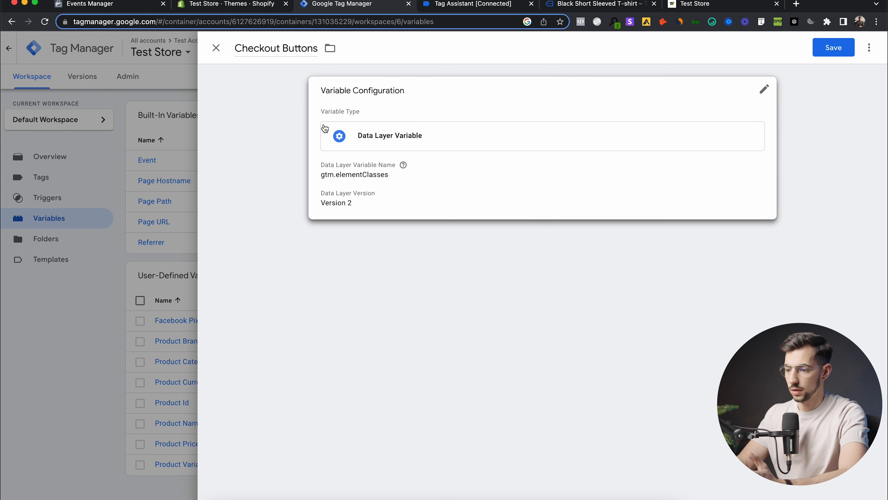
# Step: Save the Checkout Buttons variable and select the shopify-payment-button__button class in Tag Assistant's Click event
pyautogui.click(839, 47)
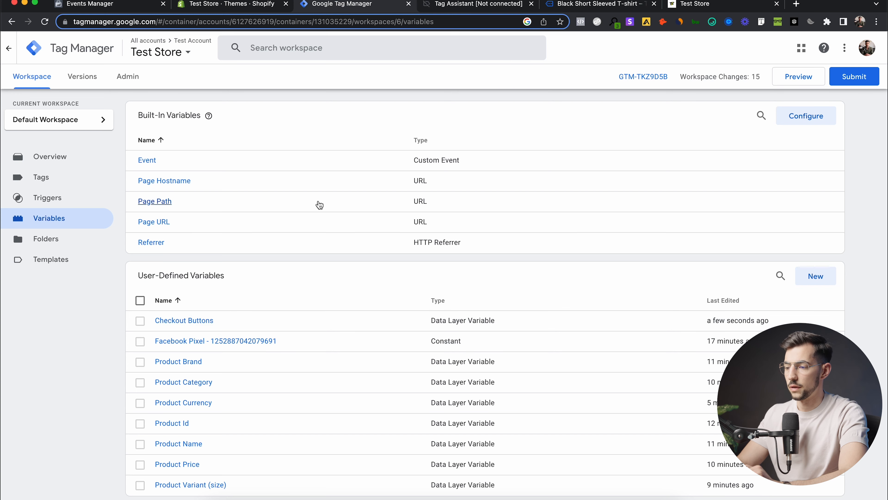
pyautogui.click(463, 4)
pyautogui.moveTo(206, 314); pyautogui.dragTo(356, 314)
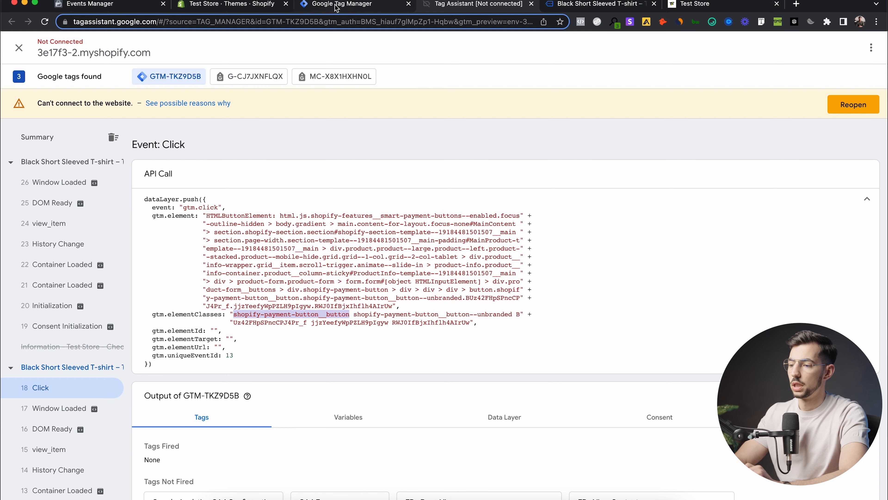
# Step: Create a new Click - All Elements trigger in Google Tag Manager that fires on Some Clicks
pyautogui.click(341, 4)
pyautogui.click(61, 201)
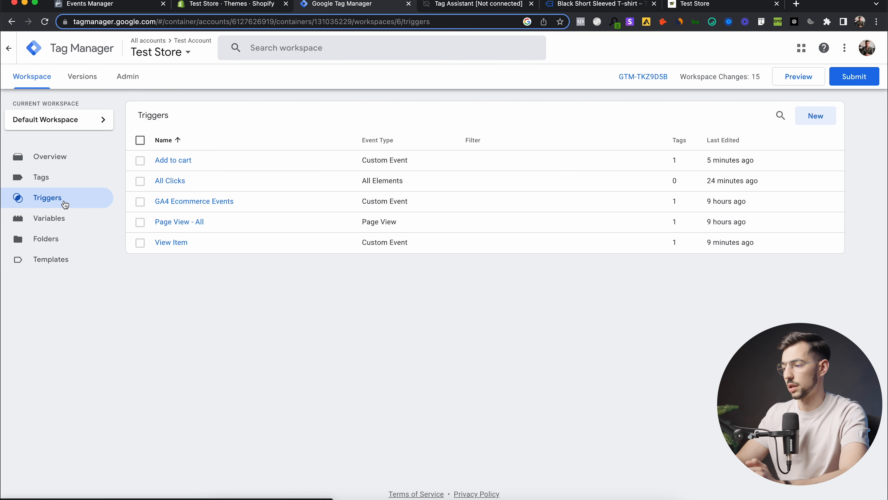
pyautogui.click(820, 122)
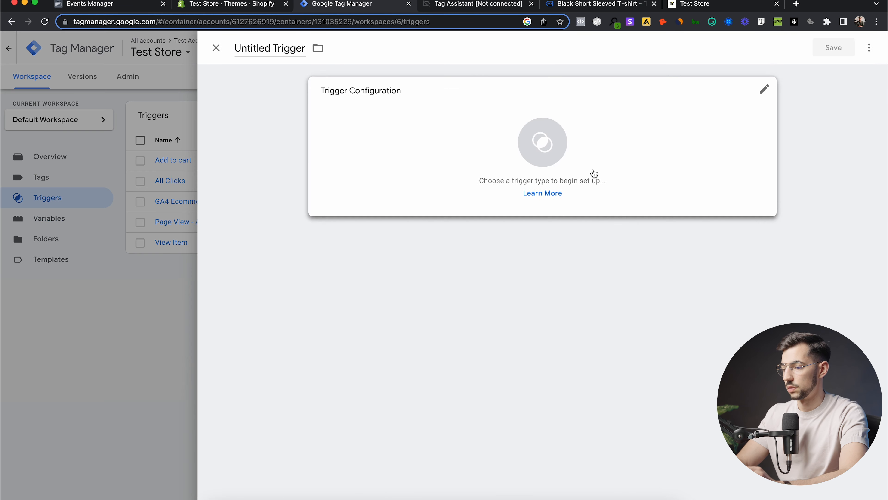
pyautogui.click(708, 113)
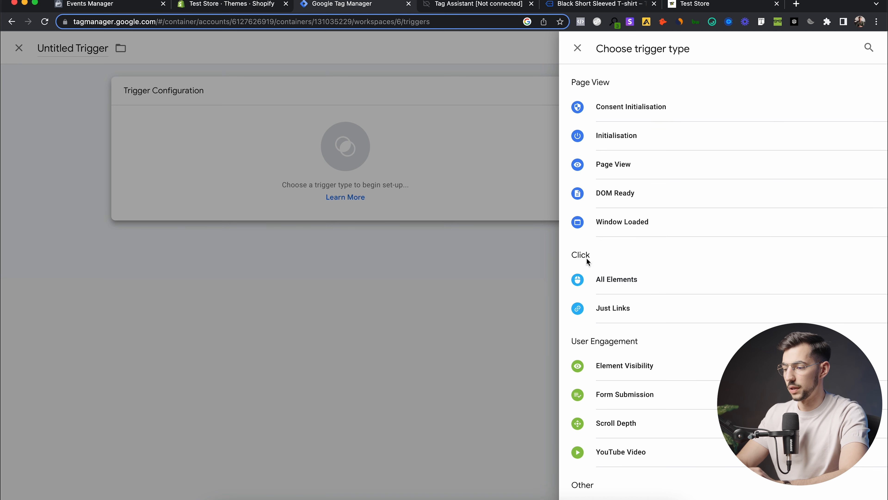
pyautogui.click(656, 284)
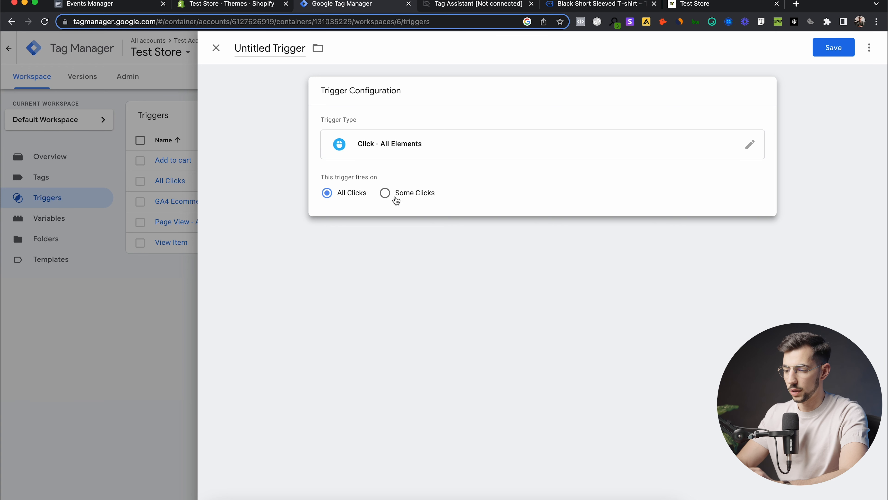
pyautogui.click(385, 194)
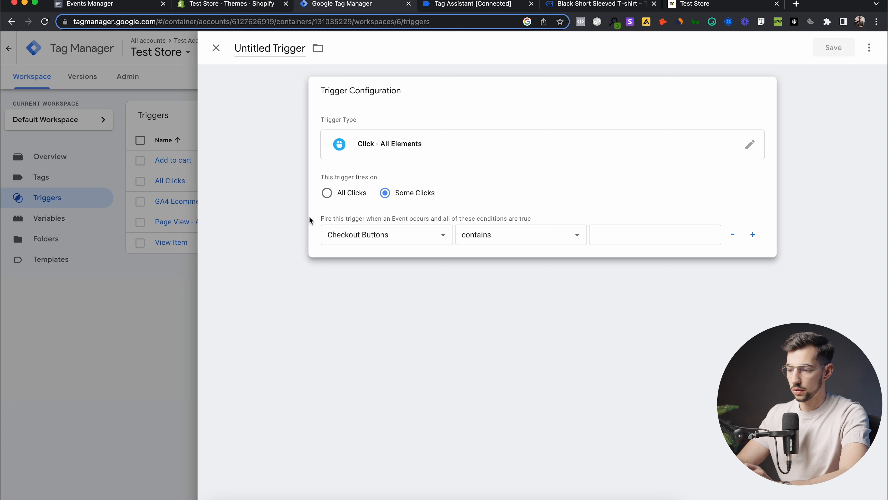
# Step: Set the trigger condition to Checkout Buttons contains shopify-payment-button__button, copying the class from the Click event in Tag Assistant
pyautogui.click(408, 231)
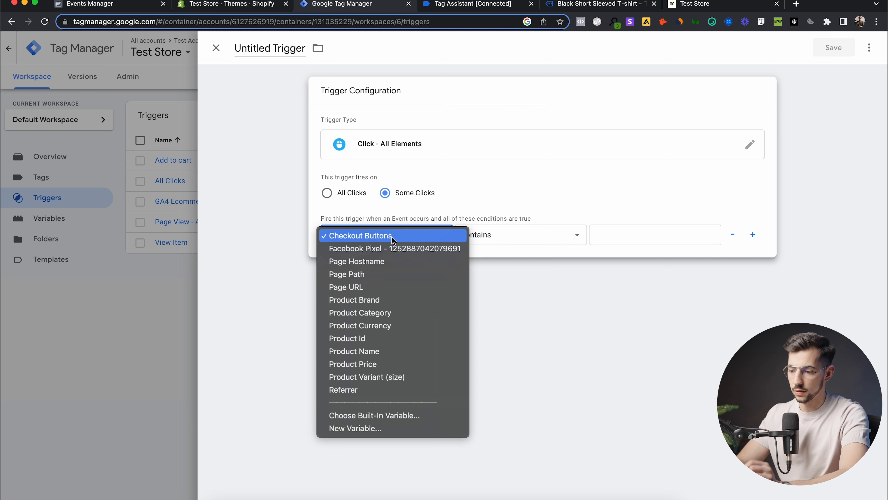
pyautogui.click(423, 241)
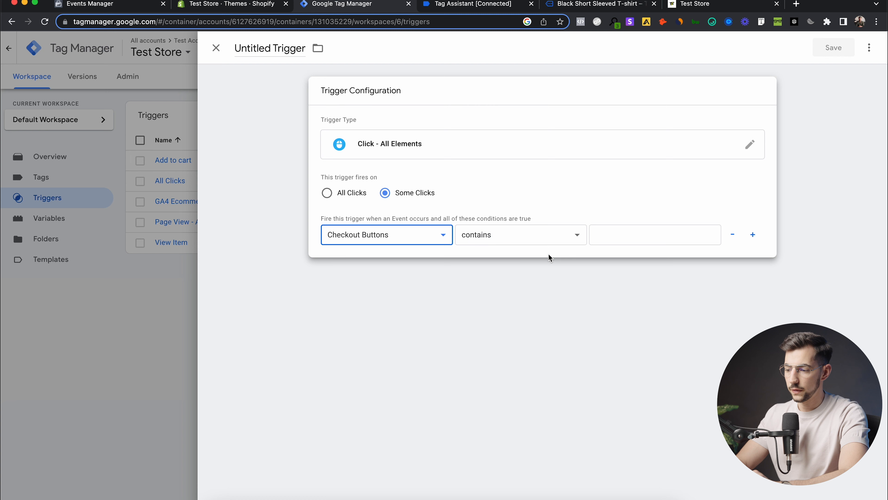
pyautogui.click(610, 232)
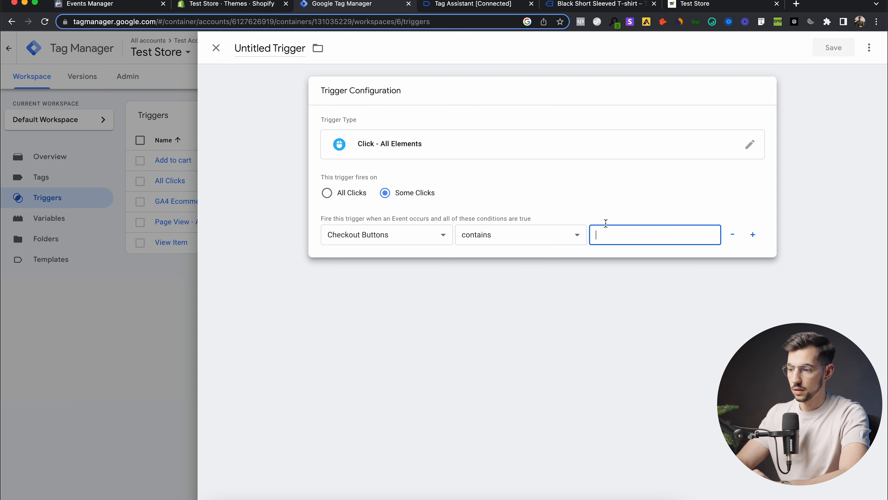
pyautogui.click(474, 6)
pyautogui.click(346, 277)
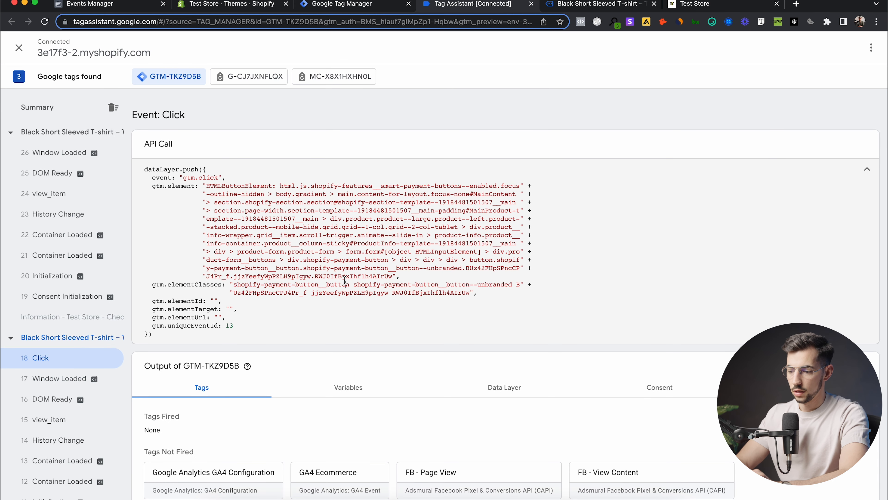
pyautogui.moveTo(233, 284); pyautogui.dragTo(339, 284)
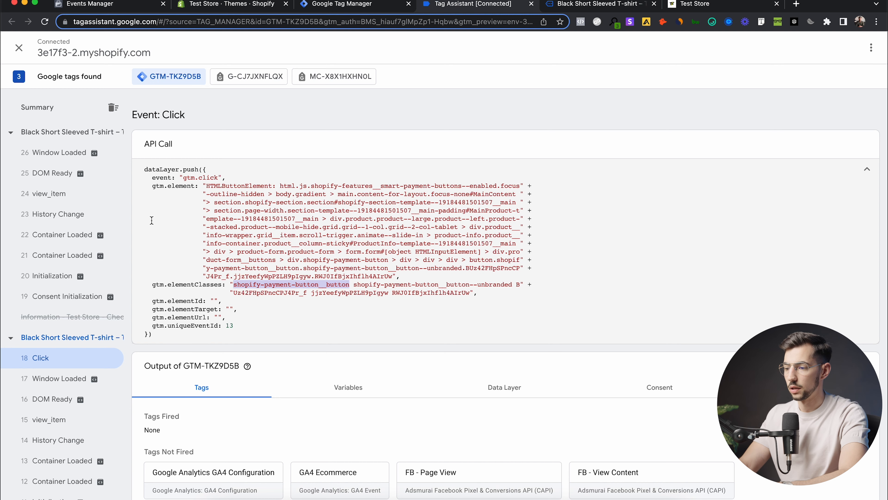
pyautogui.click(381, 4)
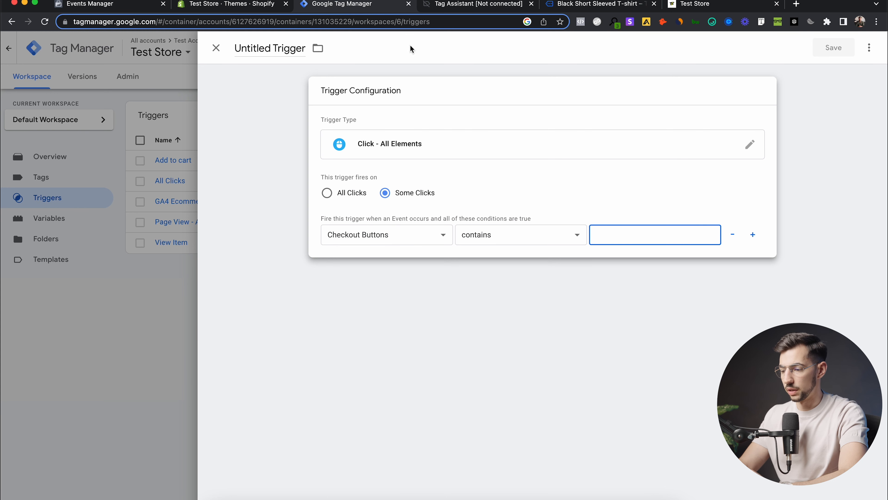
pyautogui.write('shopify-payment-button__button')
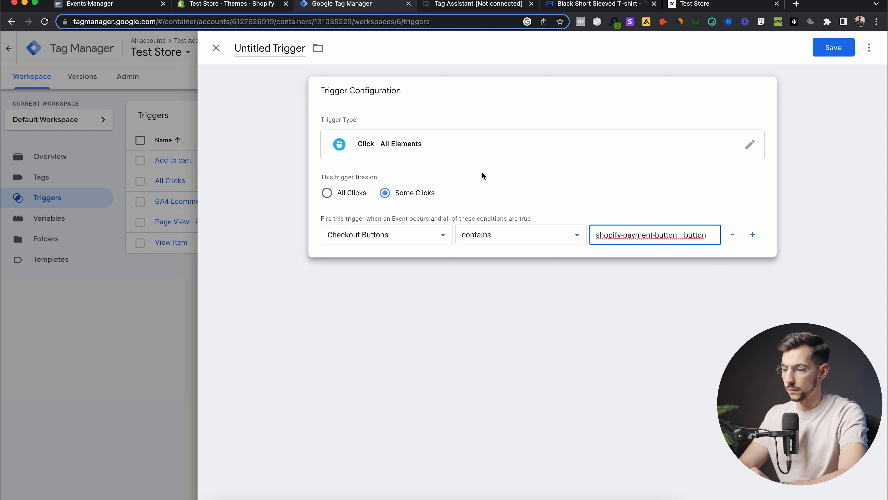
# Step: Title the new trigger "Buy it now Button - Product Page" and save it
pyautogui.tripleClick(273, 43)
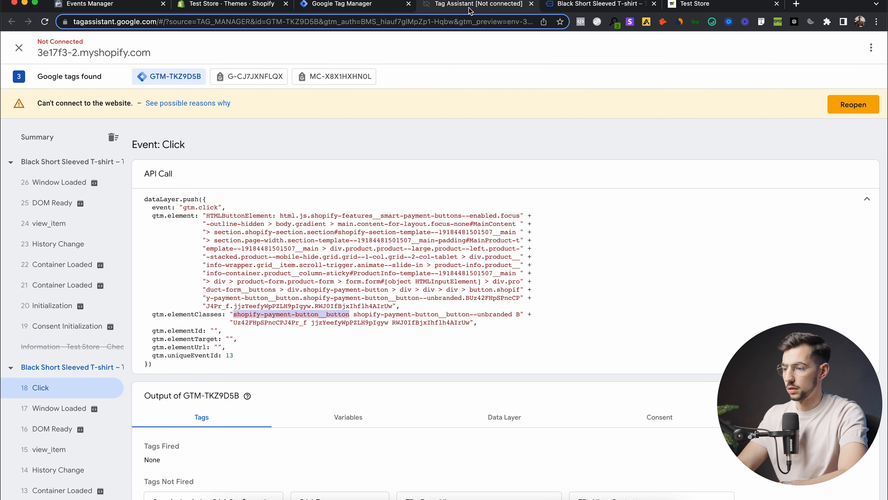
pyautogui.click(469, 5)
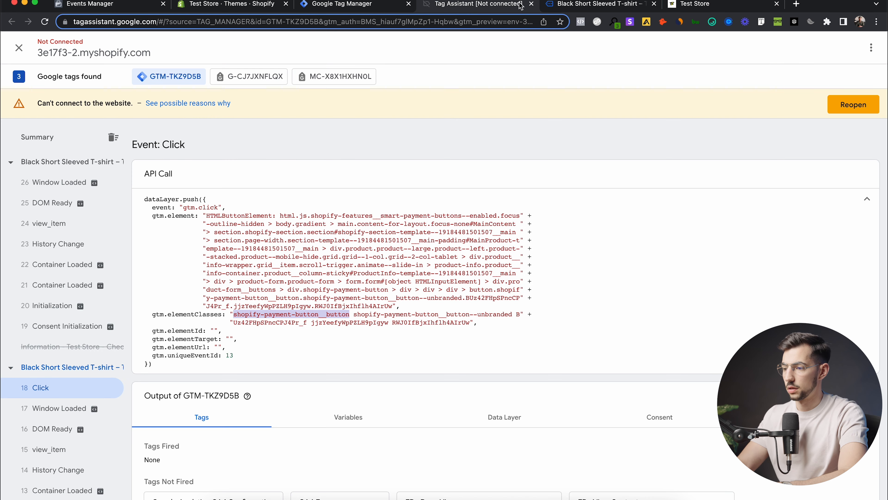
pyautogui.click(560, 4)
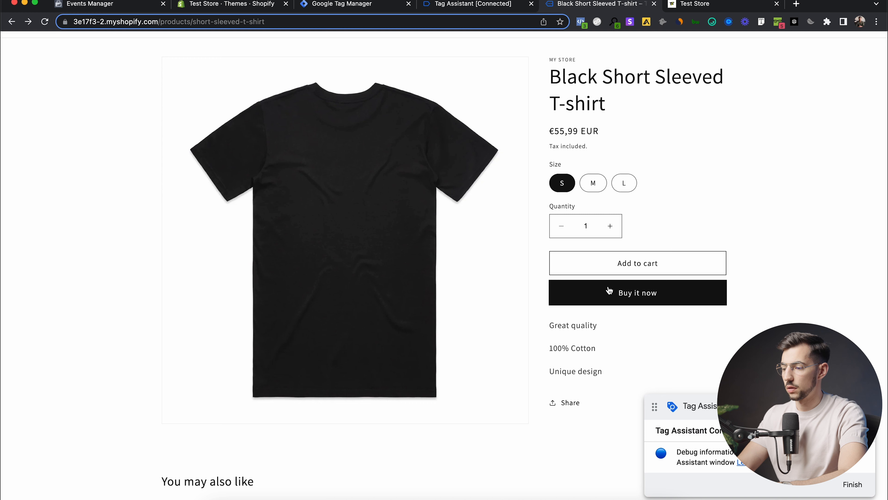
pyautogui.click(334, 5)
pyautogui.write('B')
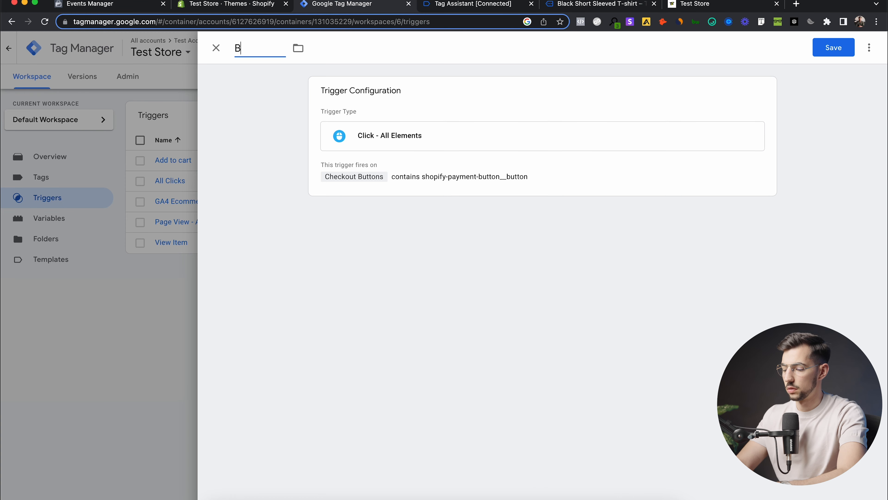
pyautogui.write('uy it now')
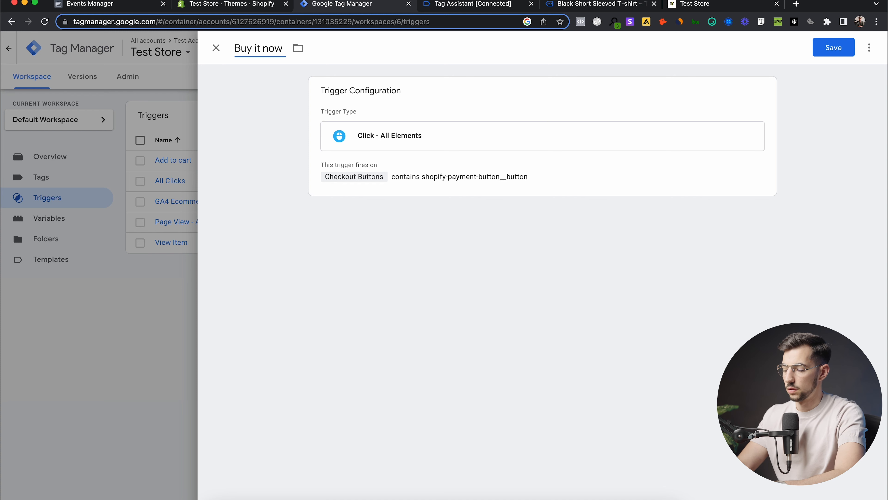
pyautogui.write('Button')
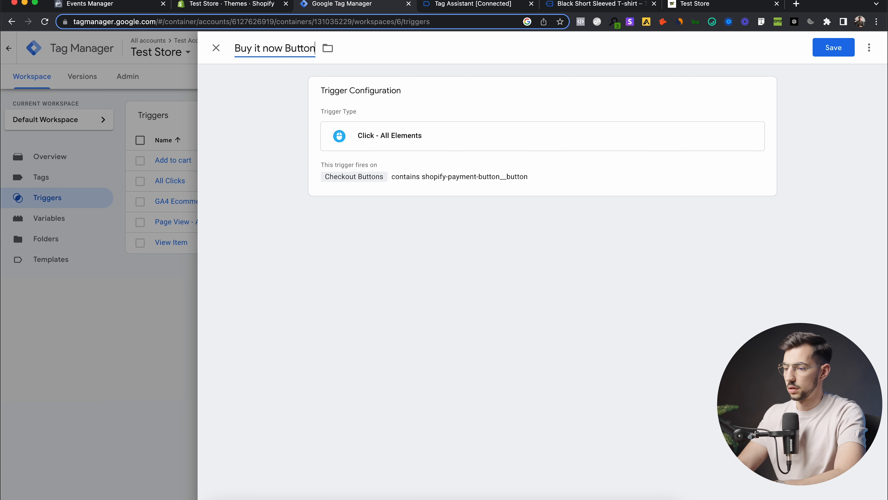
pyautogui.write(' - P')
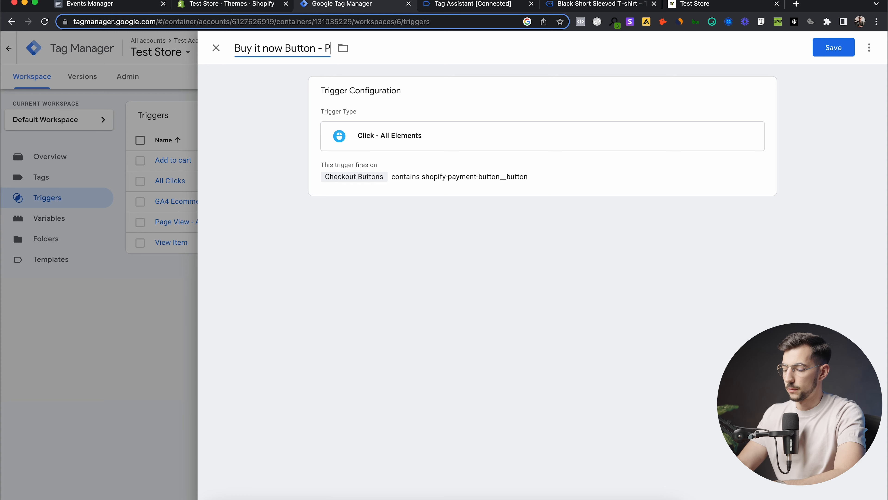
pyautogui.write('roduct Page')
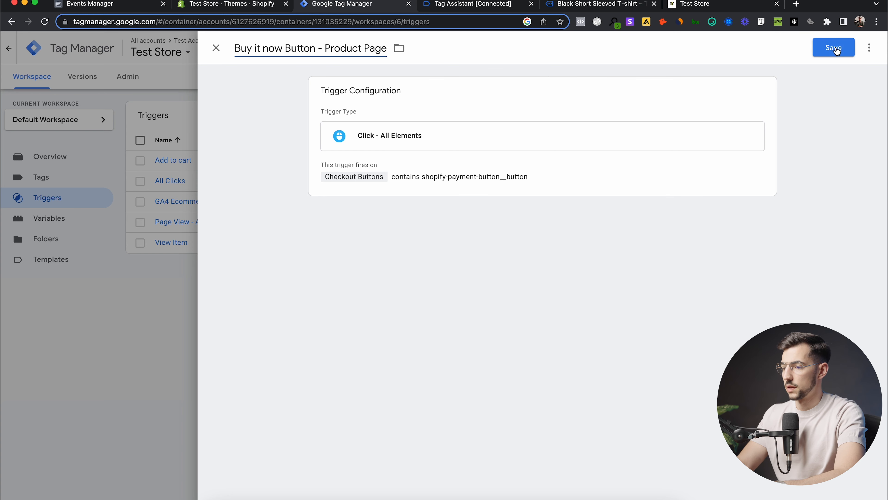
pyautogui.click(841, 55)
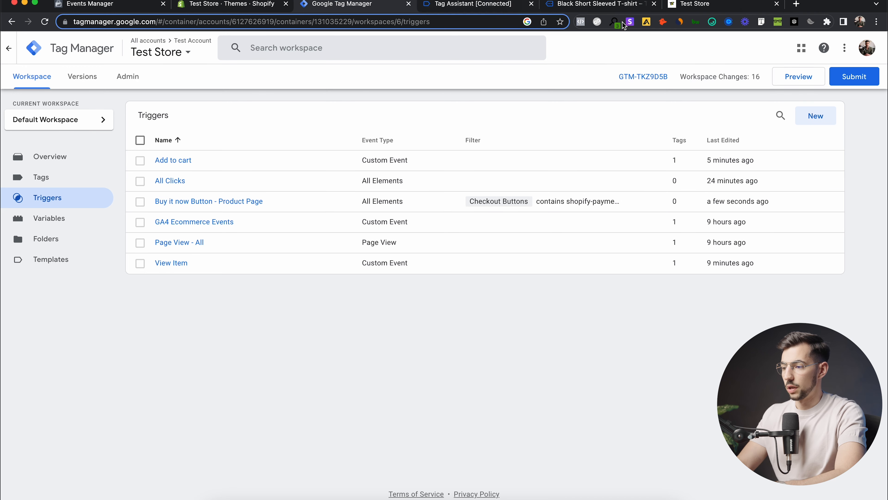
# Step: Add the Black Short Sleeved T-shirt to the cart in the test store and proceed to checkout from the cart notification
pyautogui.click(597, 4)
pyautogui.scroll(5, 738, 245)
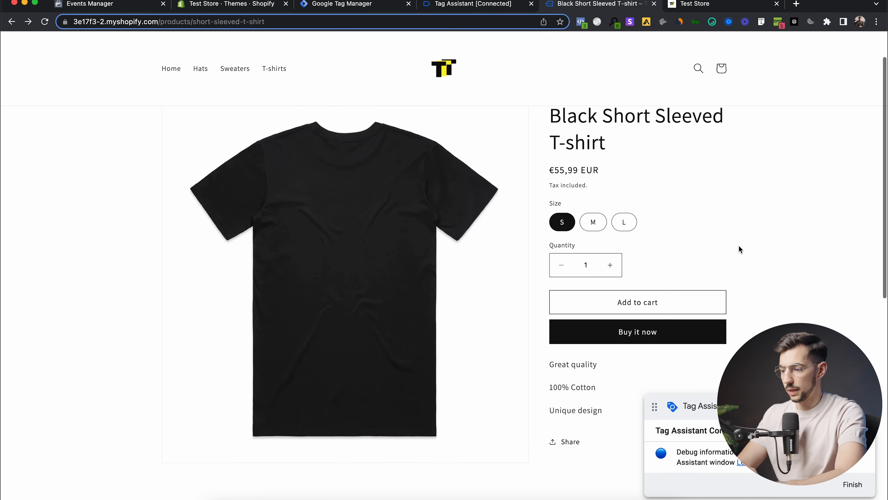
pyautogui.scroll(-2, 704, 322)
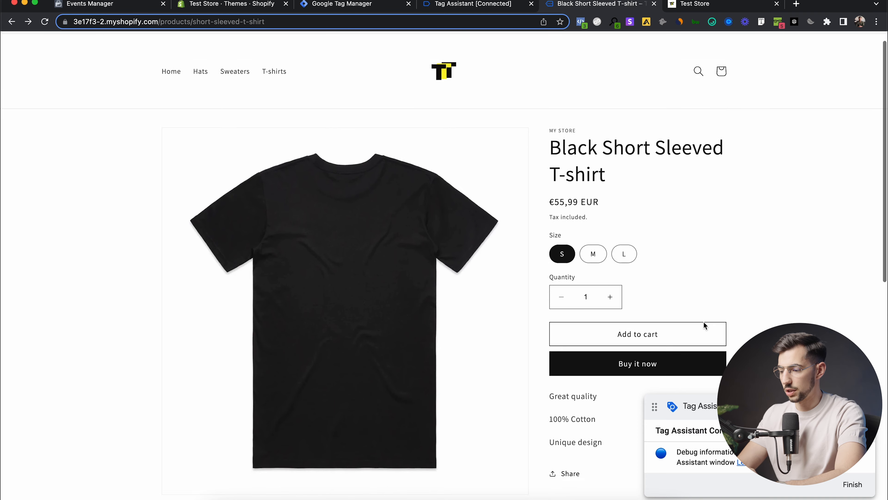
pyautogui.click(645, 311)
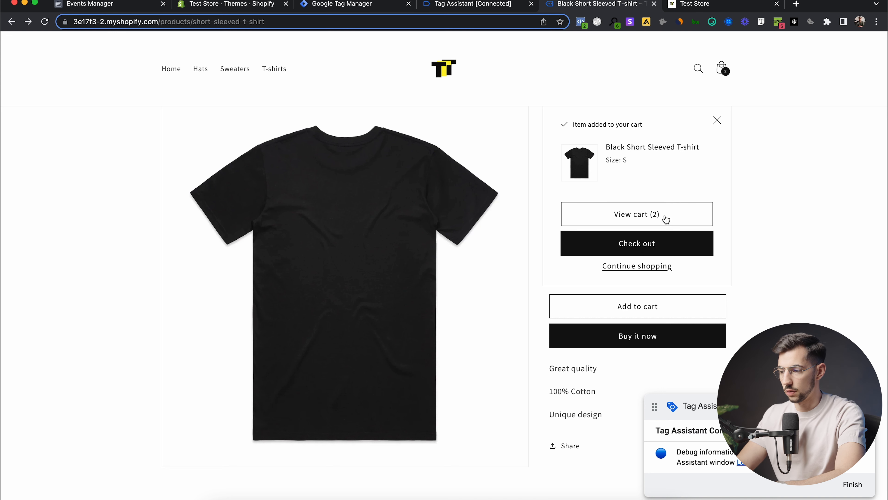
pyautogui.click(678, 248)
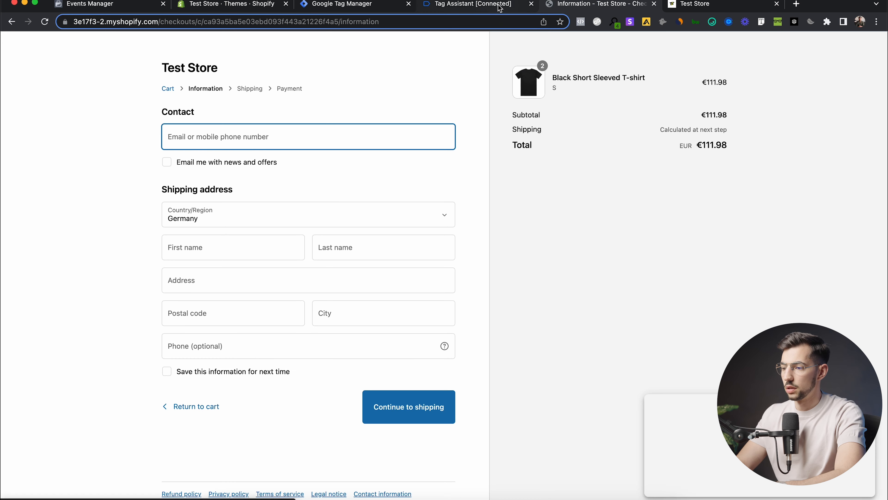
# Step: Open the latest Click event in Tag Assistant and copy its gtm.elementClasses value "button button--primary button--full-width"
pyautogui.click(497, 5)
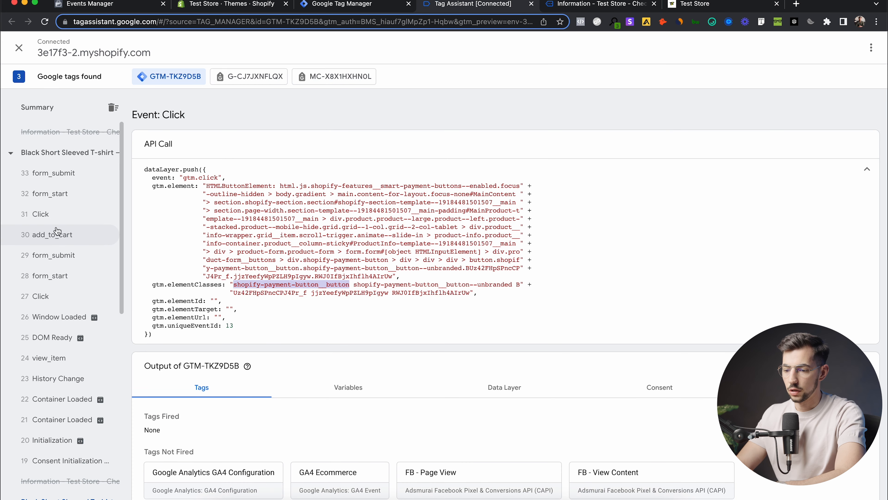
pyautogui.click(62, 219)
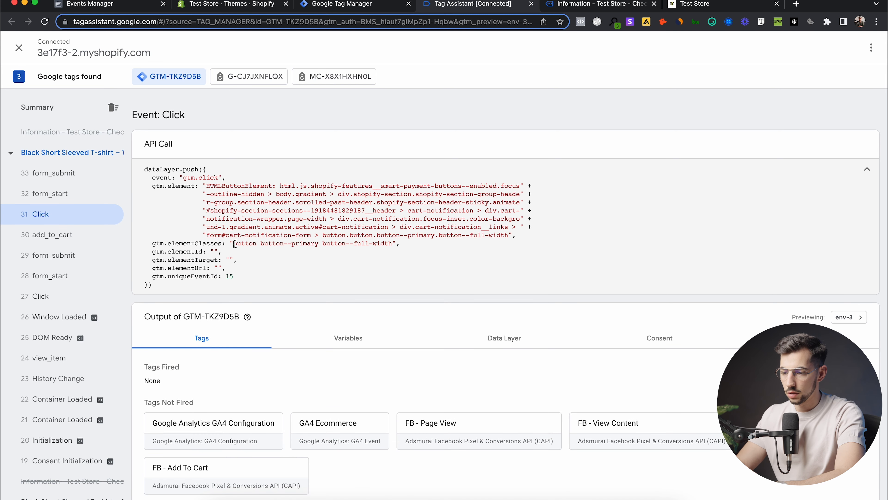
pyautogui.moveTo(181, 243); pyautogui.dragTo(196, 243)
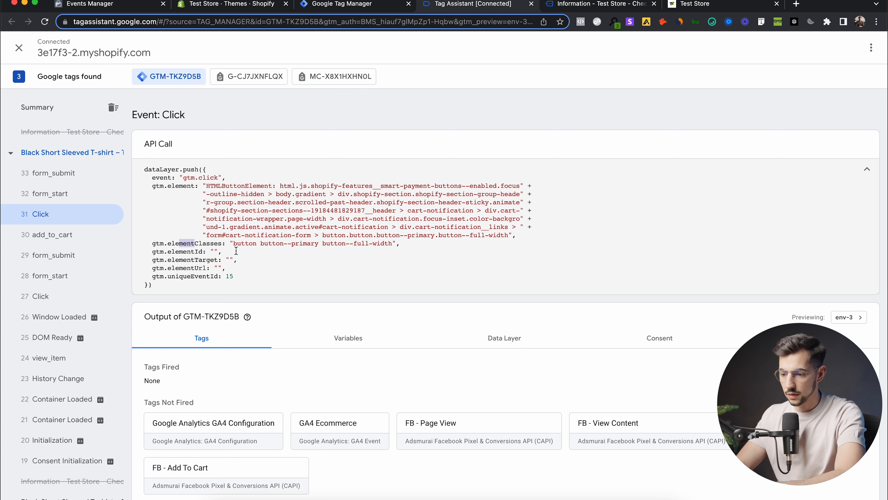
pyautogui.click(230, 241)
pyautogui.moveTo(233, 242); pyautogui.dragTo(383, 243)
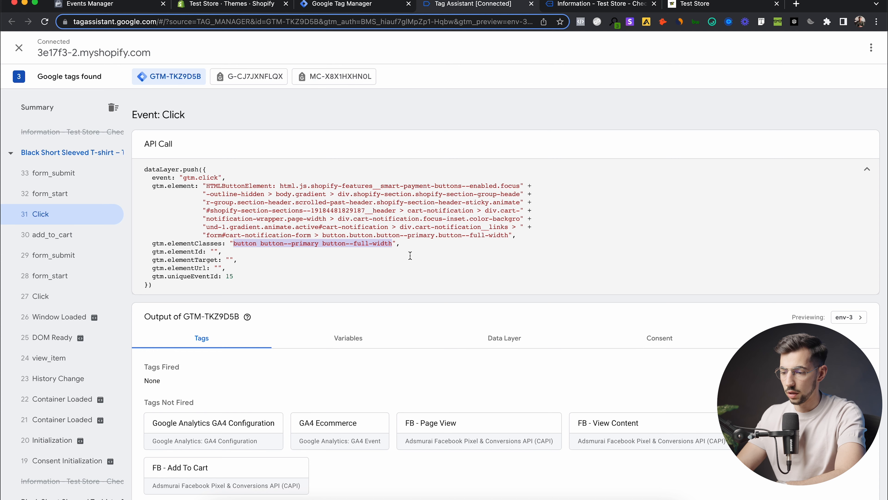
# Step: Switch to Google Tag Manager and make a copy of the "Buy it now Button - Product Page" trigger
pyautogui.click(358, 10)
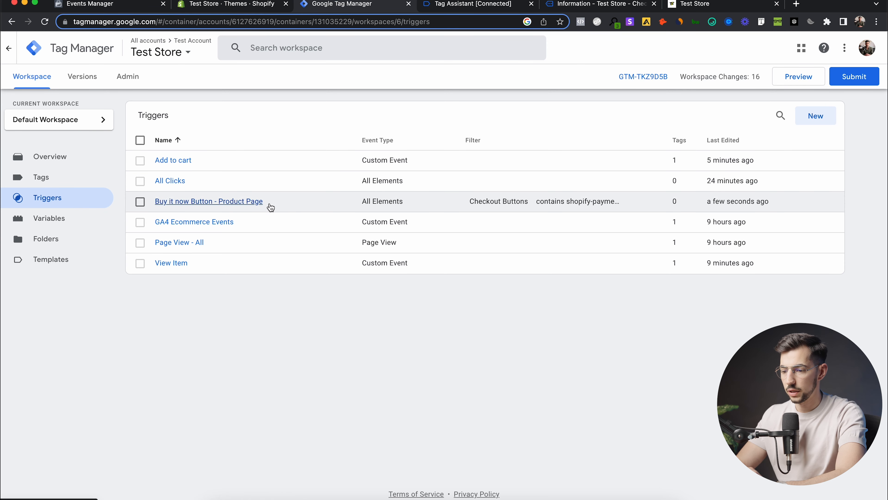
pyautogui.click(284, 205)
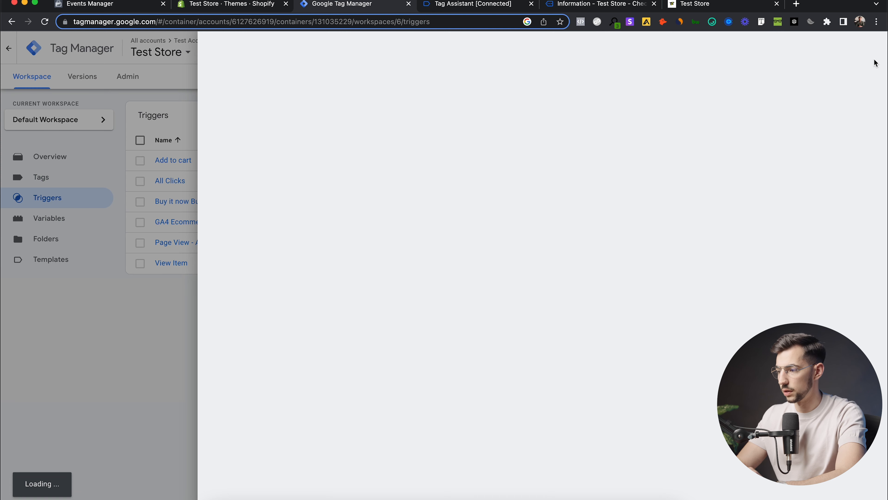
pyautogui.click(875, 52)
pyautogui.click(846, 72)
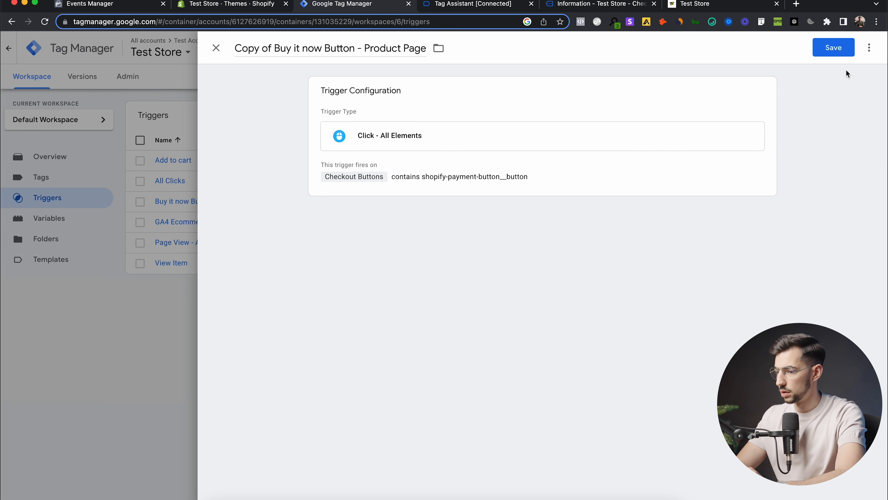
# Step: Set the copied trigger's condition to Checkout Buttons equals "button button--primary button--full-width"
pyautogui.click(763, 90)
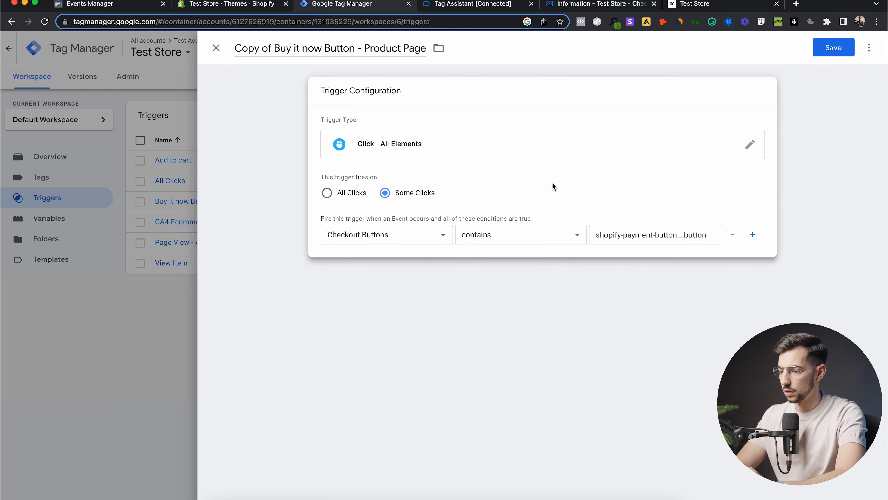
pyautogui.tripleClick(633, 234)
pyautogui.press('super+v')
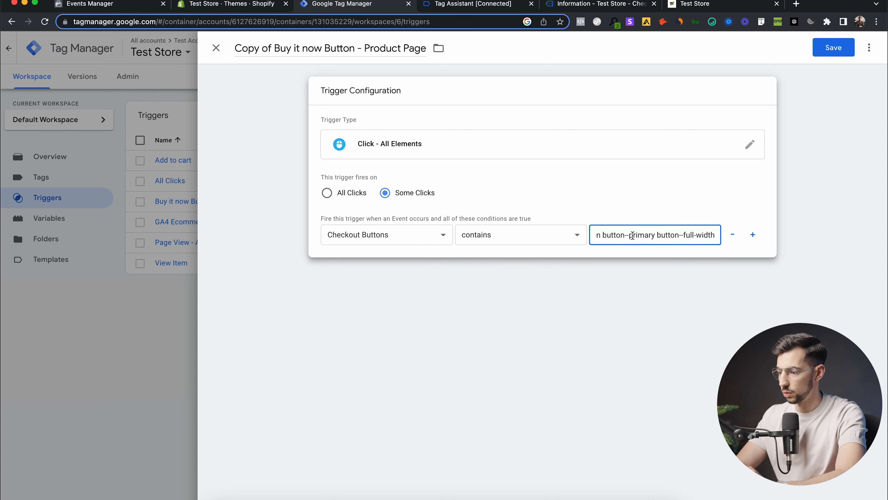
pyautogui.click(541, 237)
pyautogui.click(538, 225)
# Step: Remove the "Copy of" prefix from the copied trigger's name
pyautogui.click(345, 41)
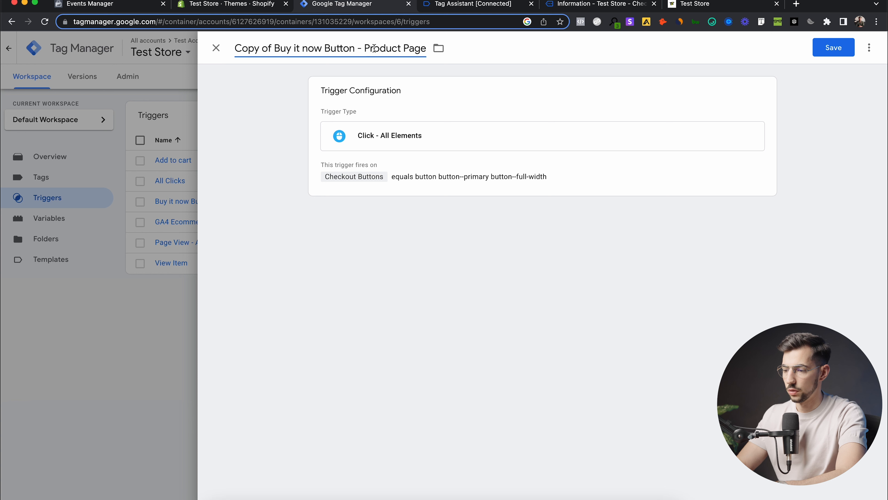
pyautogui.moveTo(274, 47); pyautogui.dragTo(235, 47)
pyautogui.press('BackSpace')
# Step: Return to the T-shirt product page in the test store and add the shirt to the cart again to view the quick cart's checkout button
pyautogui.click(580, 4)
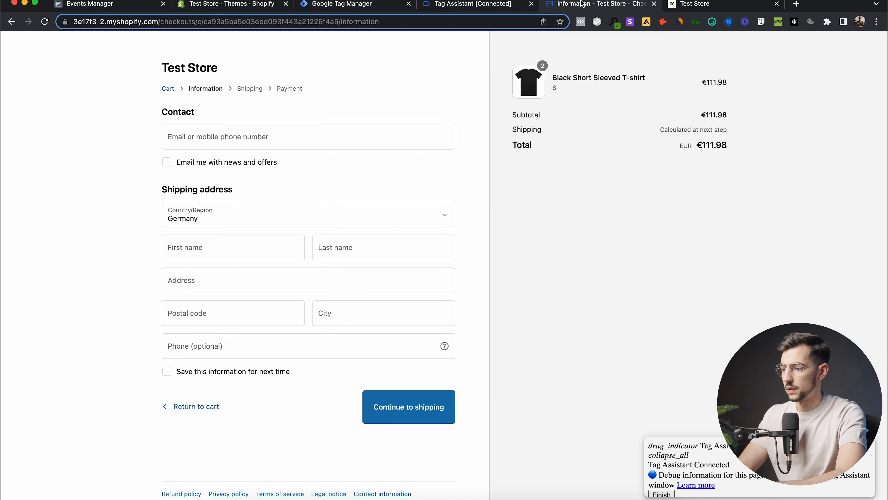
pyautogui.hscroll(-5, 307, 130)
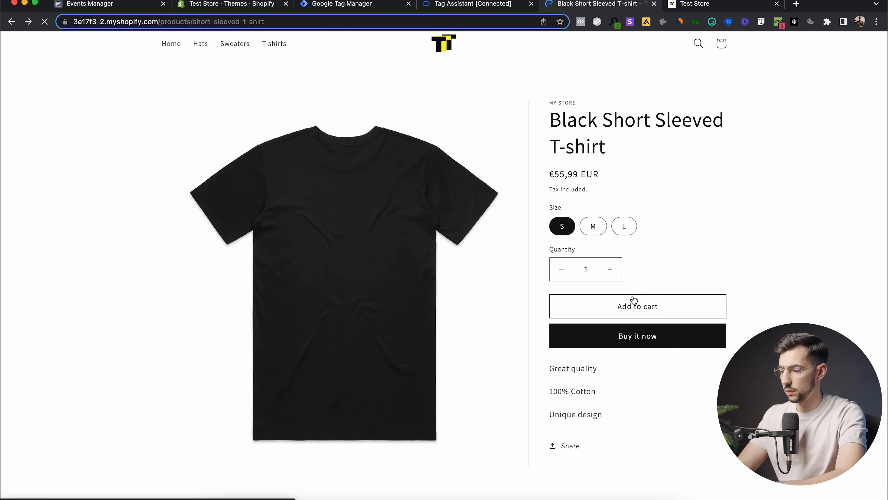
pyautogui.click(635, 305)
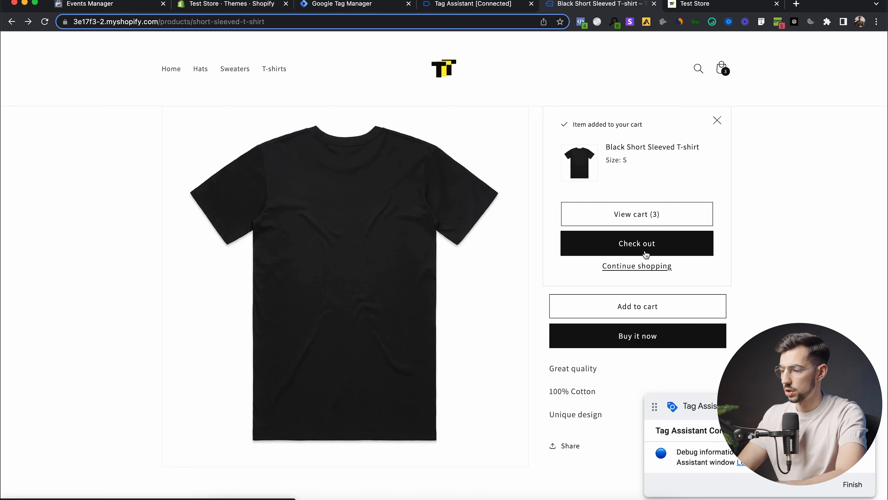
pyautogui.click(466, 5)
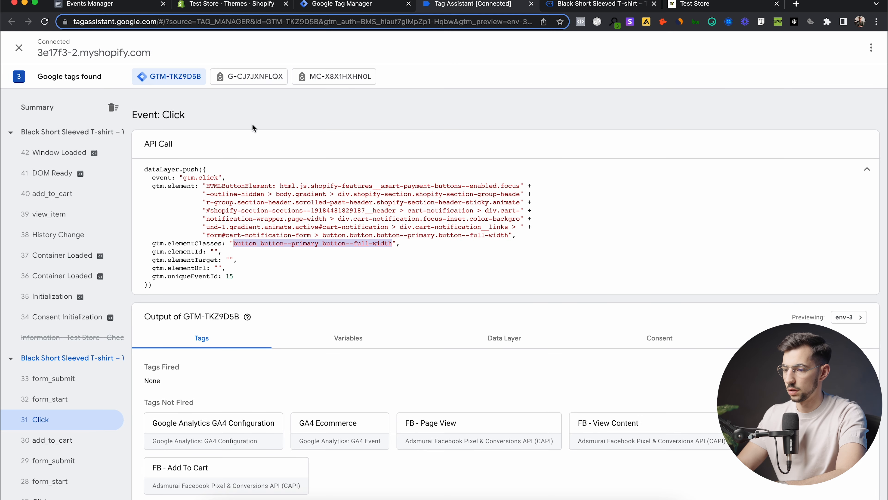
# Step: Rename the copied trigger in Tag Manager "Checkout Button - Quick Cart" and save it
pyautogui.click(346, 4)
pyautogui.moveTo(285, 47); pyautogui.dragTo(232, 45)
pyautogui.write('Checkout Button - Product Page')
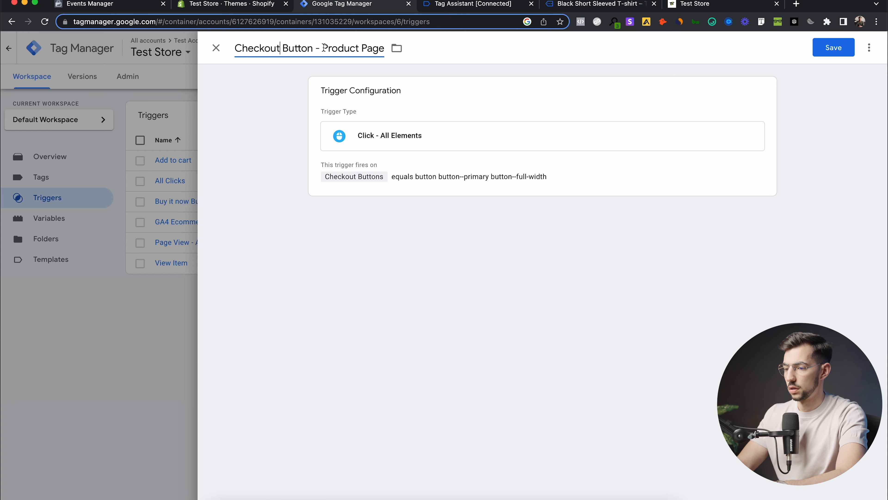
pyautogui.moveTo(322, 48); pyautogui.dragTo(390, 51)
pyautogui.write('Qu')
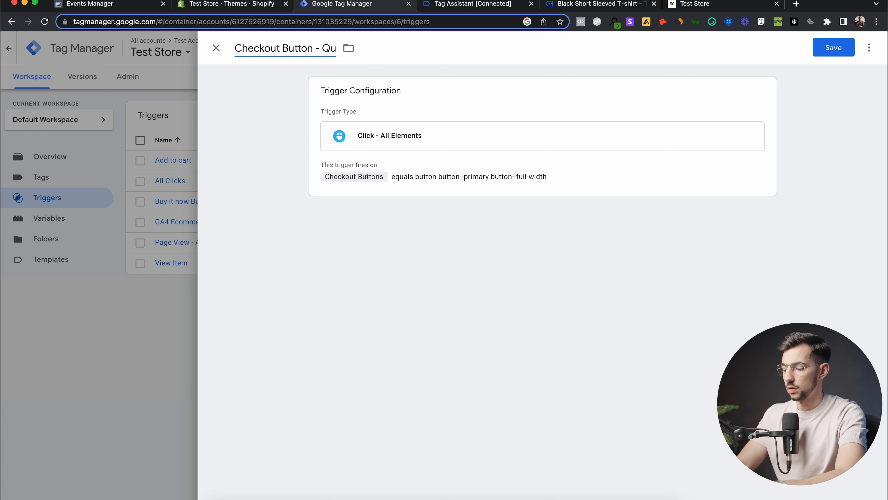
pyautogui.write('ick Cart')
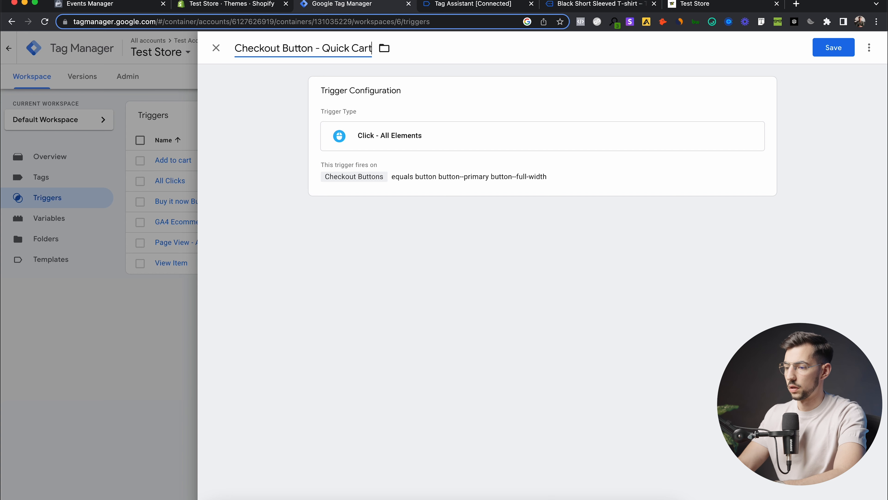
pyautogui.click(845, 49)
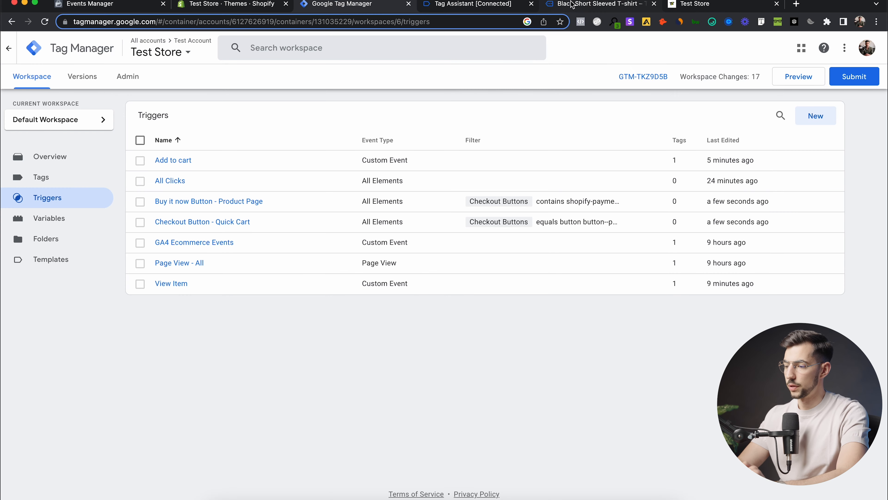
# Step: Open the full cart page in the test store from the cart notification and proceed to checkout from there
pyautogui.click(572, 4)
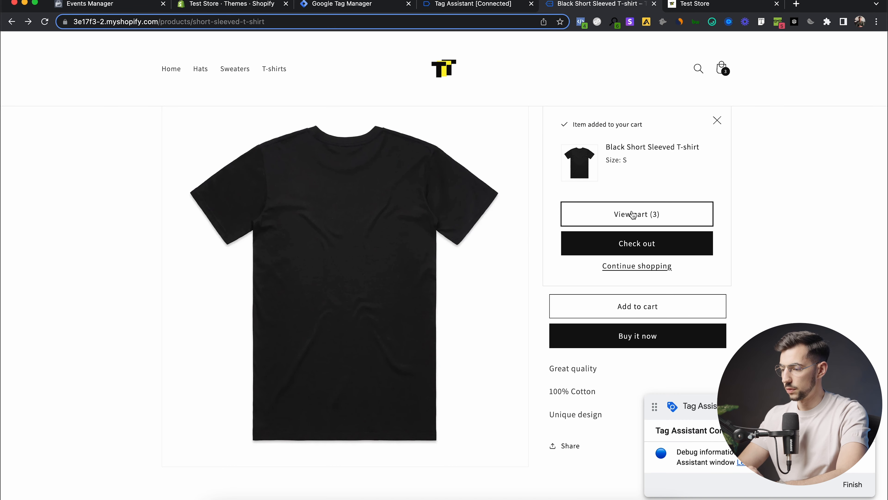
pyautogui.click(652, 217)
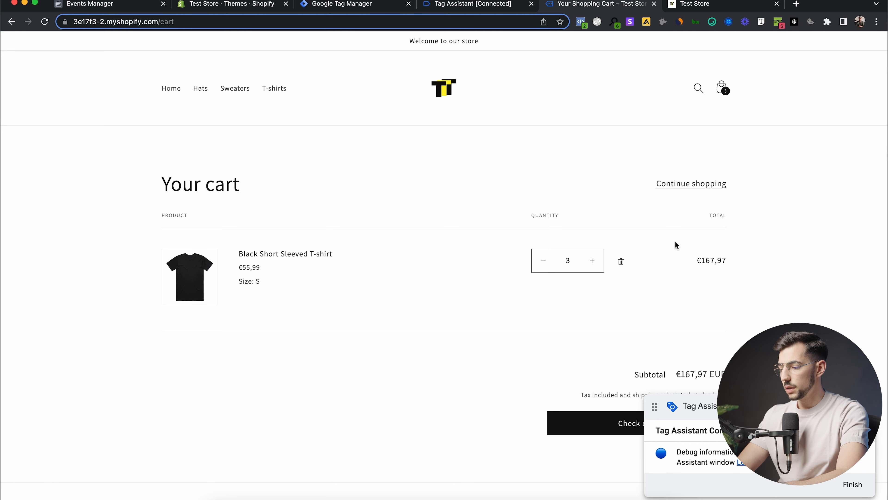
pyautogui.scroll(-3, 675, 245)
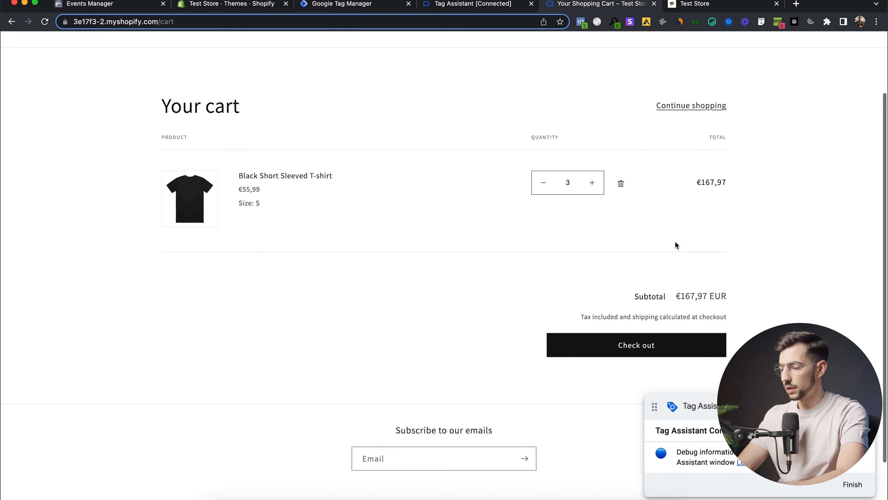
pyautogui.click(673, 347)
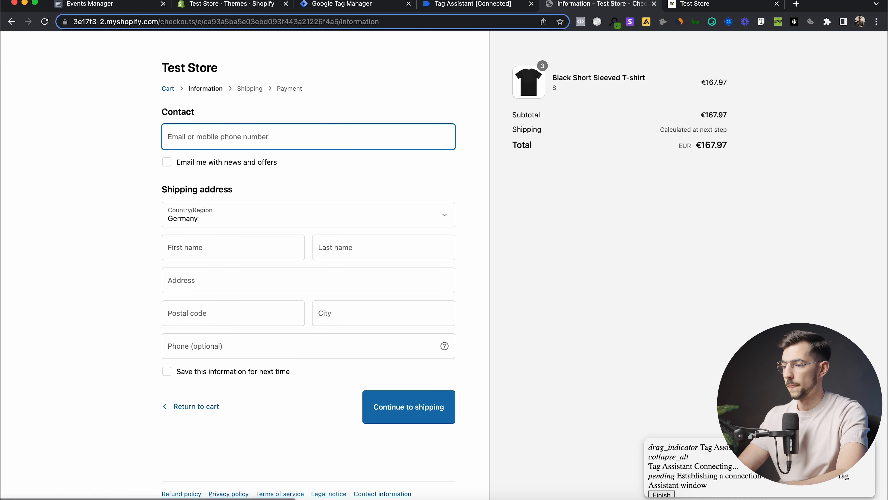
# Step: Open the cart page's Click event in Tag Assistant and copy its gtm.elementClasses value "cart__checkout-button button"
pyautogui.click(487, 6)
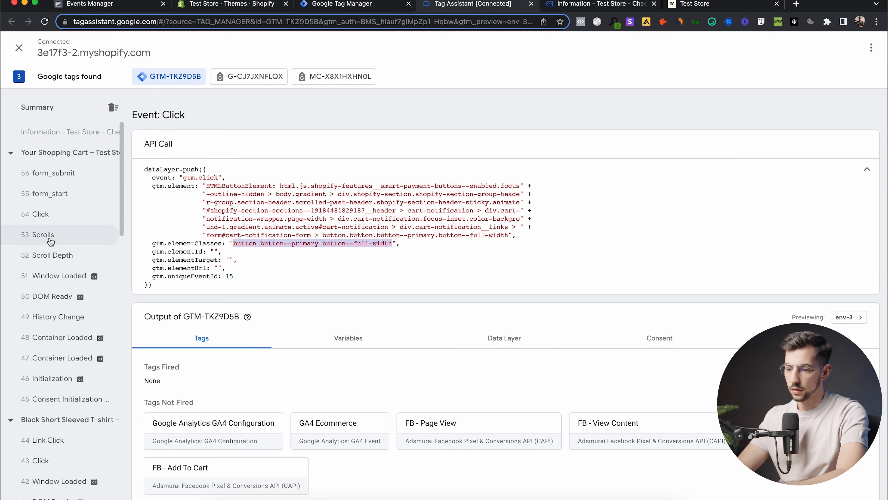
pyautogui.click(51, 214)
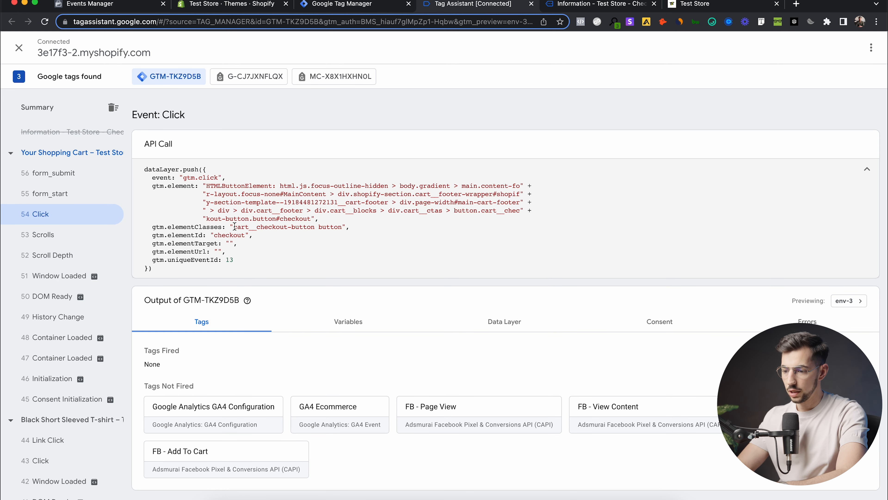
pyautogui.moveTo(233, 226); pyautogui.dragTo(311, 232)
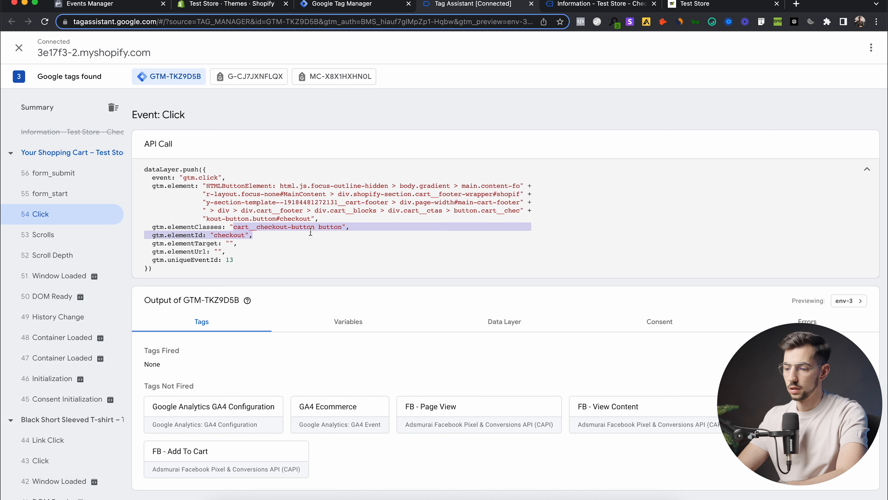
pyautogui.click(311, 232)
pyautogui.moveTo(234, 227); pyautogui.dragTo(342, 226)
# Step: Make a copy of the "Checkout Button - Quick Cart" trigger in Google Tag Manager
pyautogui.click(357, 7)
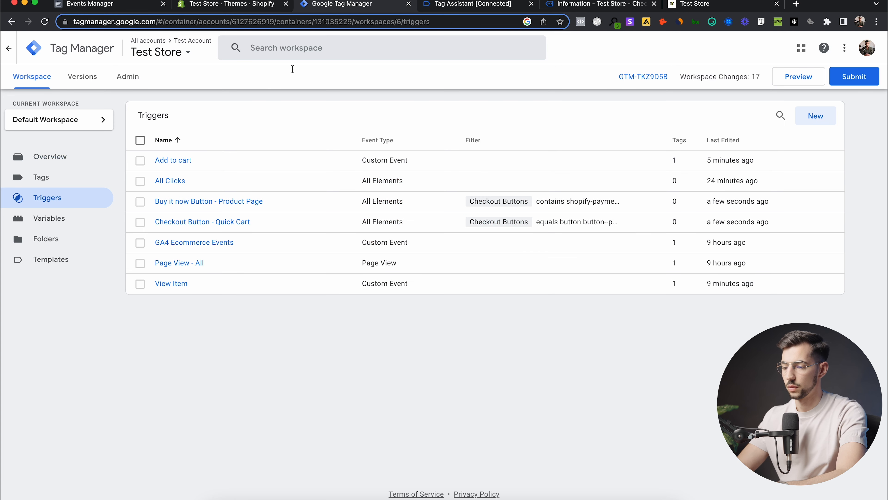
pyautogui.click(283, 223)
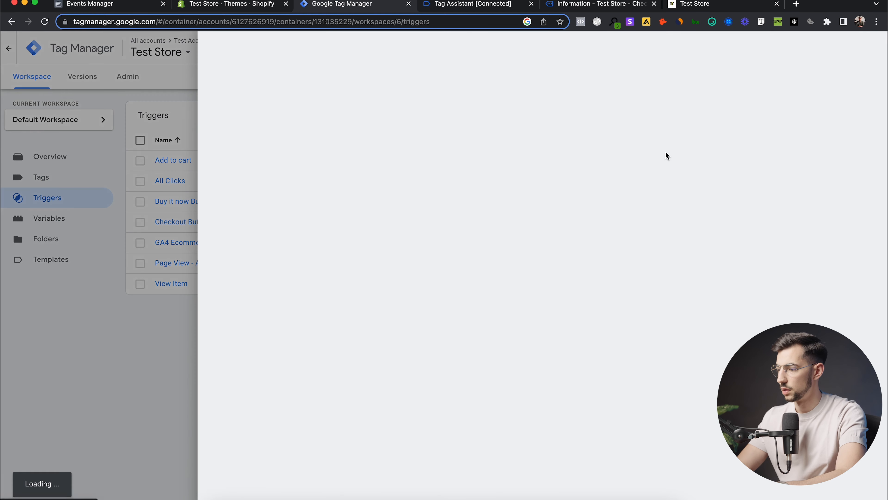
pyautogui.click(870, 49)
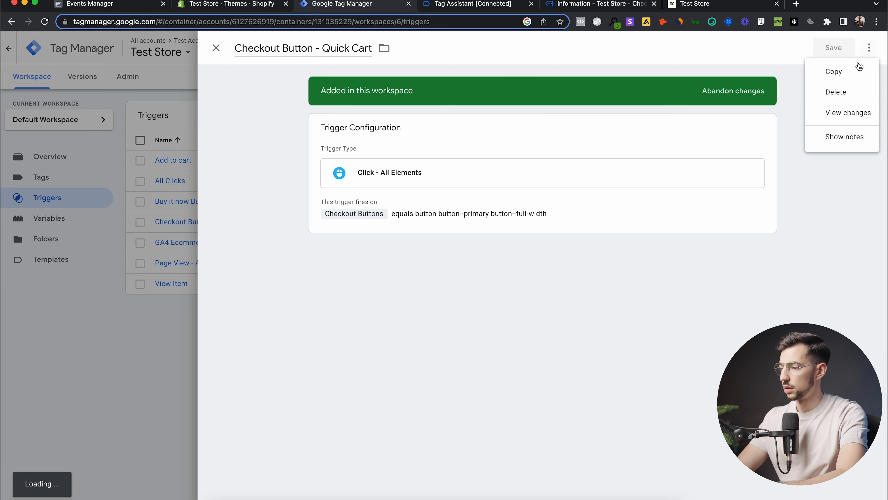
pyautogui.click(853, 70)
# Step: Set the new copy's condition to Checkout Buttons equals "cart__checkout-button button"
pyautogui.click(766, 93)
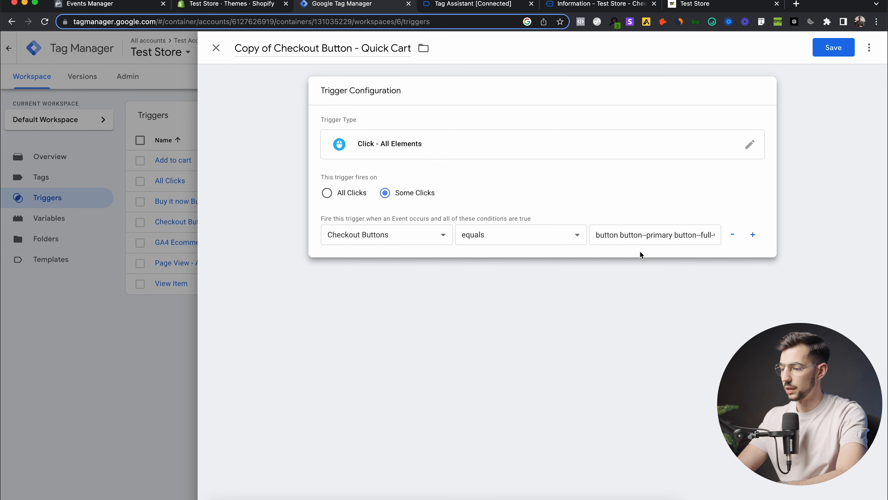
pyautogui.tripleClick(638, 236)
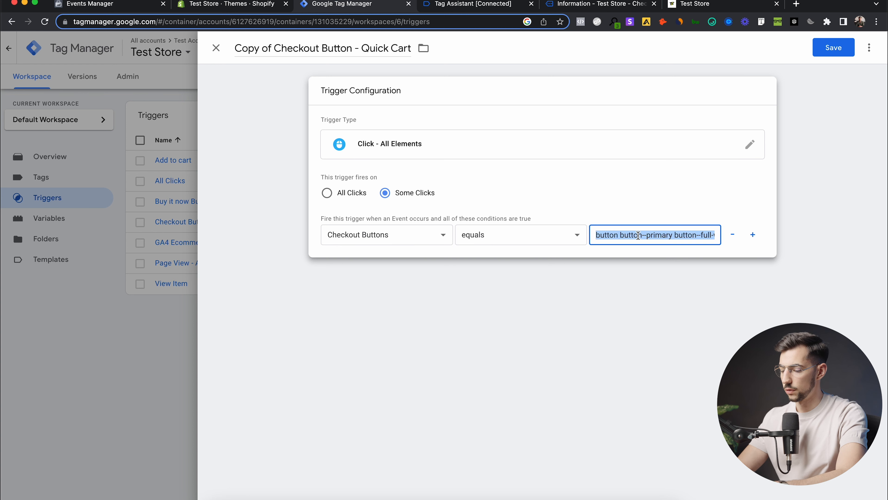
pyautogui.press('super+v')
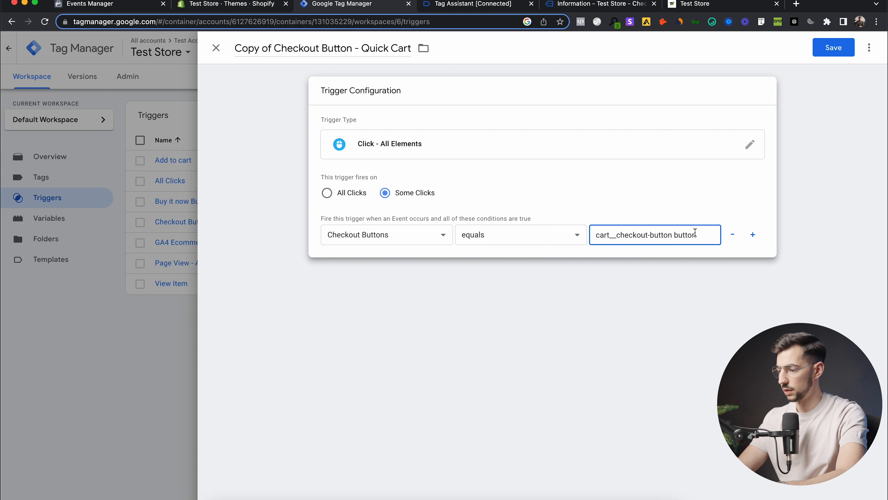
pyautogui.click(363, 56)
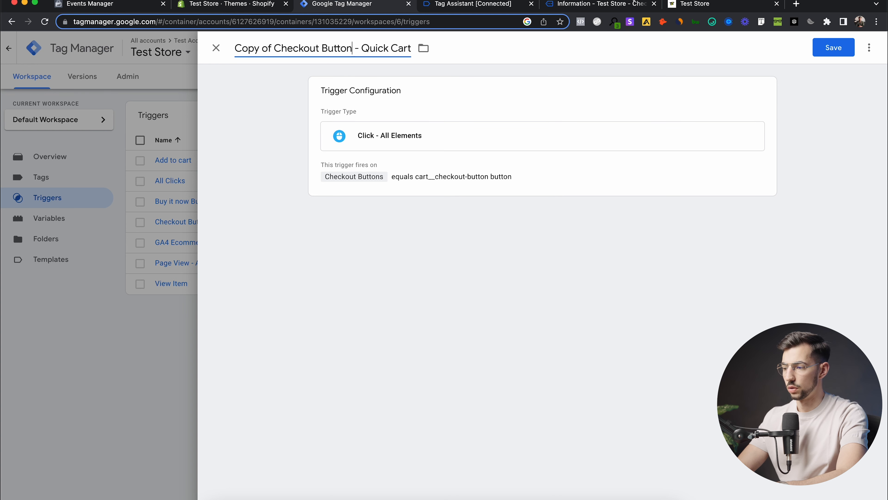
# Step: Go back from checkout to the store's cart page to review where its checkout button is located
pyautogui.click(616, 5)
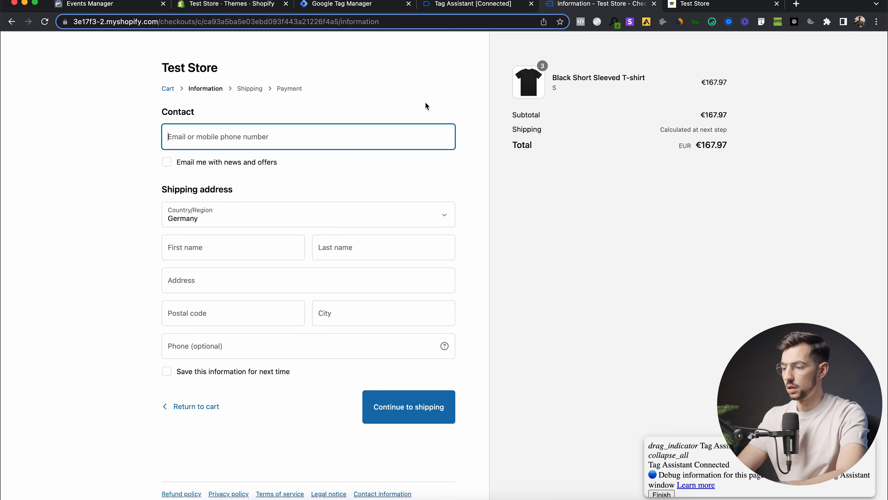
pyautogui.hscroll(-5, 296, 115)
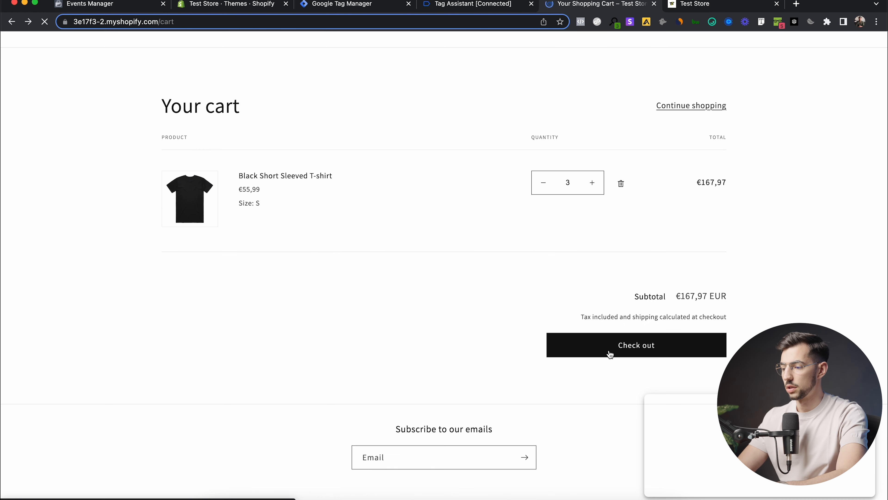
pyautogui.hotkey('ctrl', 'shift', 'Tab')
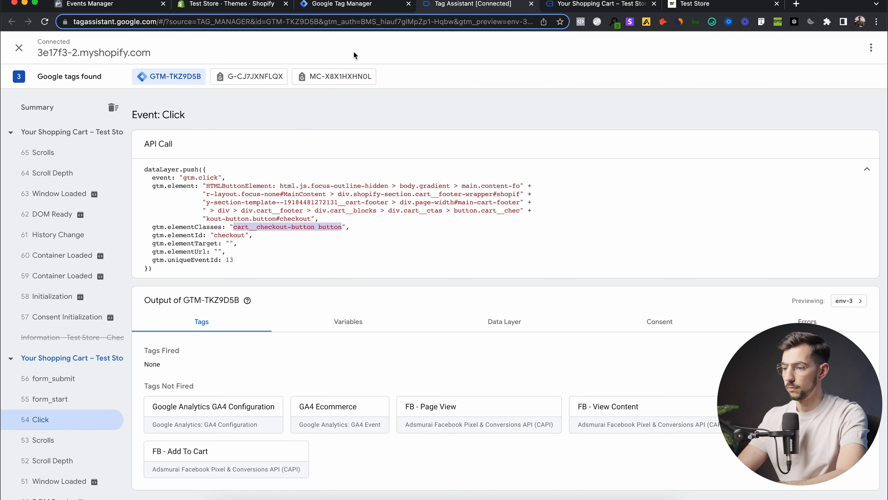
# Step: Rename the new trigger copy in Tag Manager "Checkout Button - Cart Page" and save it
pyautogui.click(358, 5)
pyautogui.moveTo(276, 47); pyautogui.dragTo(224, 48)
pyautogui.press('BackSpace')
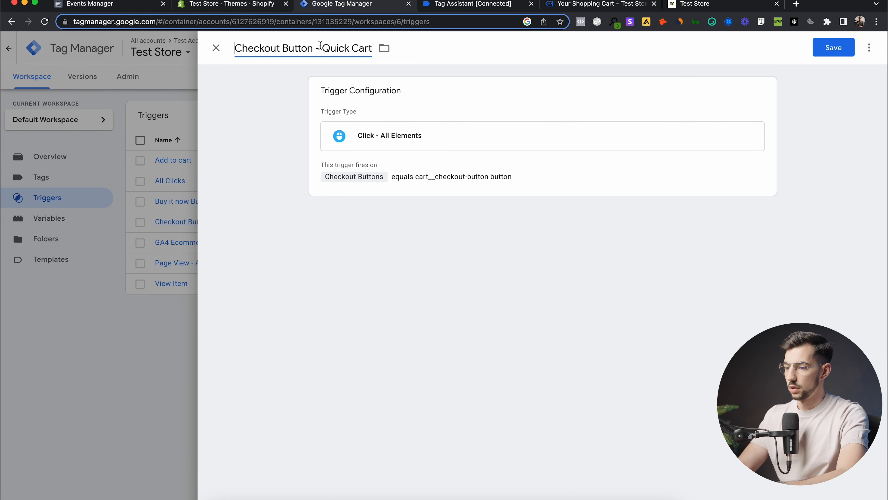
pyautogui.click(351, 49)
pyautogui.press('BackSpace')
pyautogui.press('BackSpace')
pyautogui.press('BackSpace')
pyautogui.press('BackSpace')
pyautogui.press('BackSpace')
pyautogui.press('BackSpace')
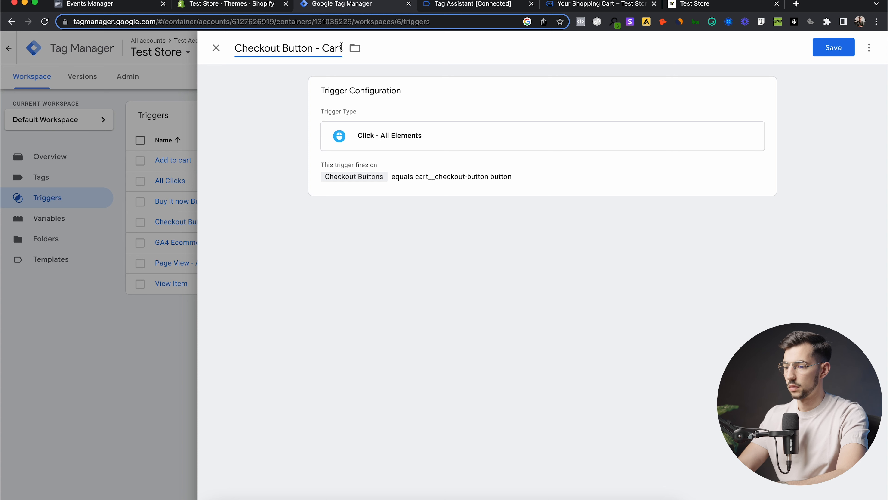
pyautogui.write('Page')
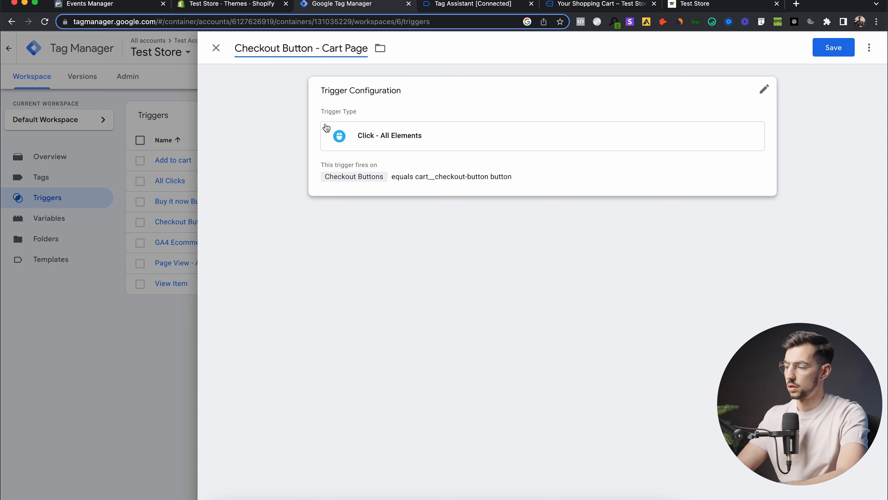
pyautogui.click(847, 47)
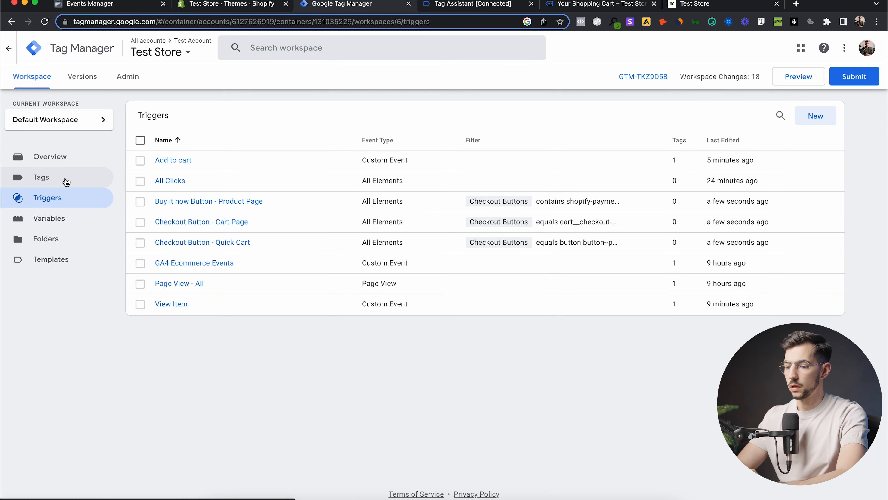
# Step: Start a new tag in the workspace's tag list using the Adsmurai Facebook Pixel & Conversions API (CAPI) tag type
pyautogui.click(67, 182)
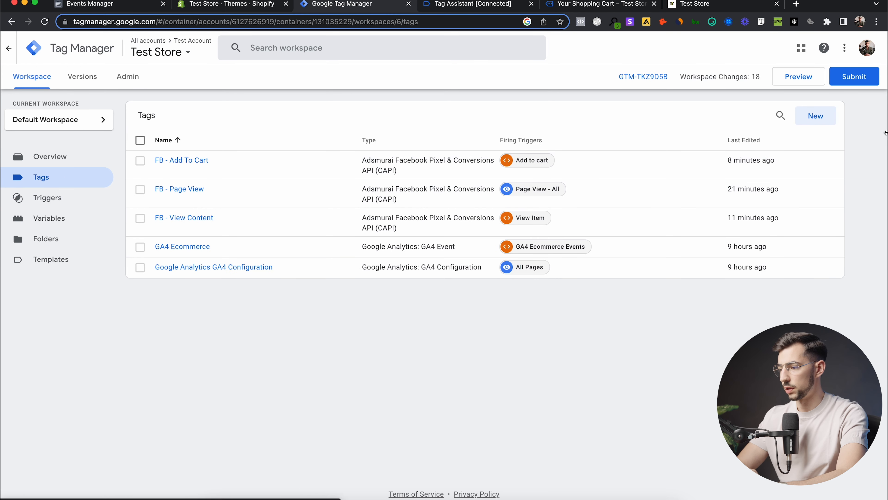
pyautogui.click(812, 121)
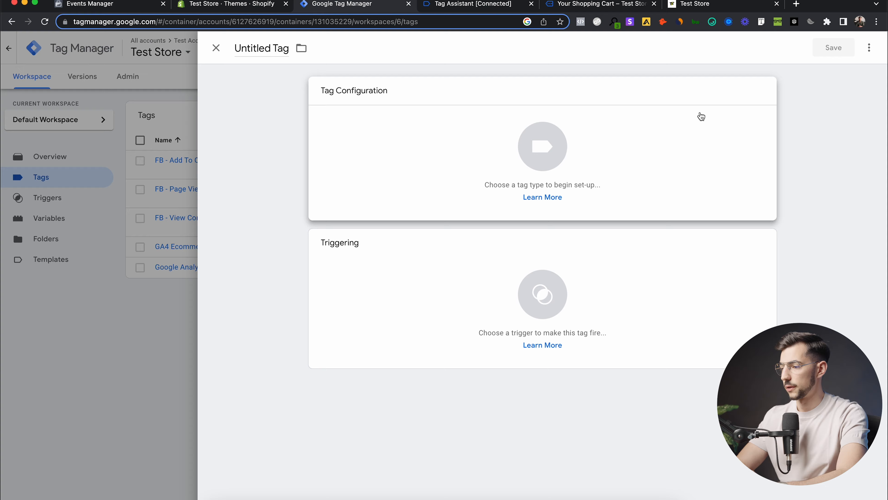
pyautogui.click(698, 117)
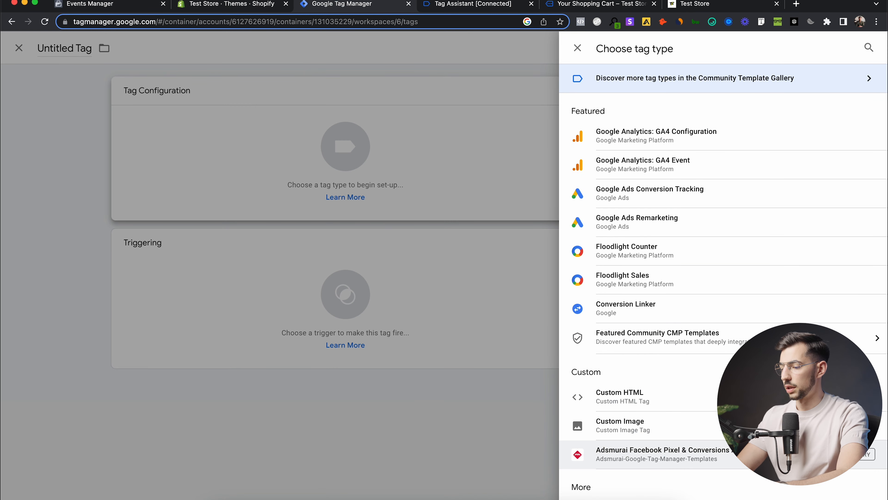
pyautogui.click(752, 453)
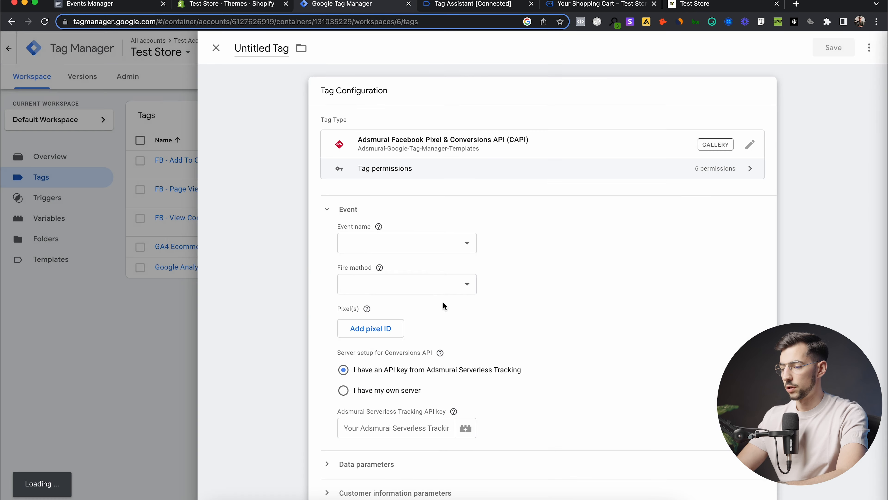
# Step: Set the new tag's event name to InitiateCheckout and its fire method to "Only Facebook pixel for web"
pyautogui.click(469, 242)
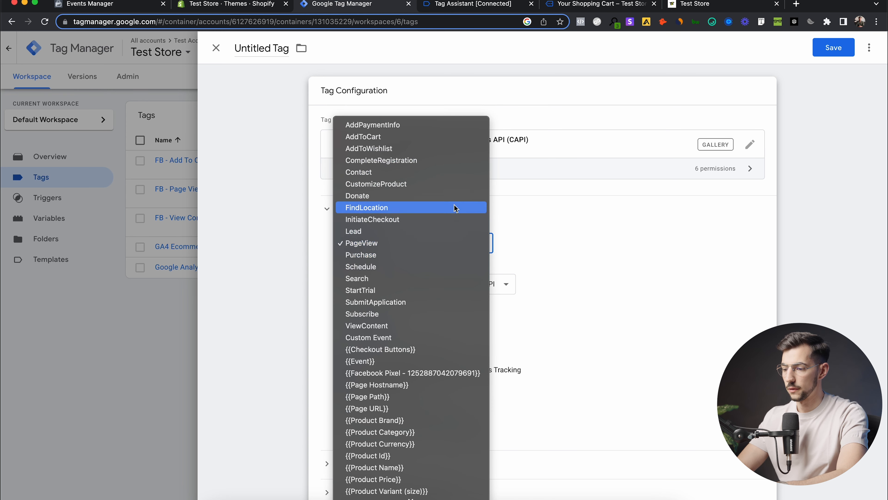
pyautogui.click(454, 220)
pyautogui.click(481, 286)
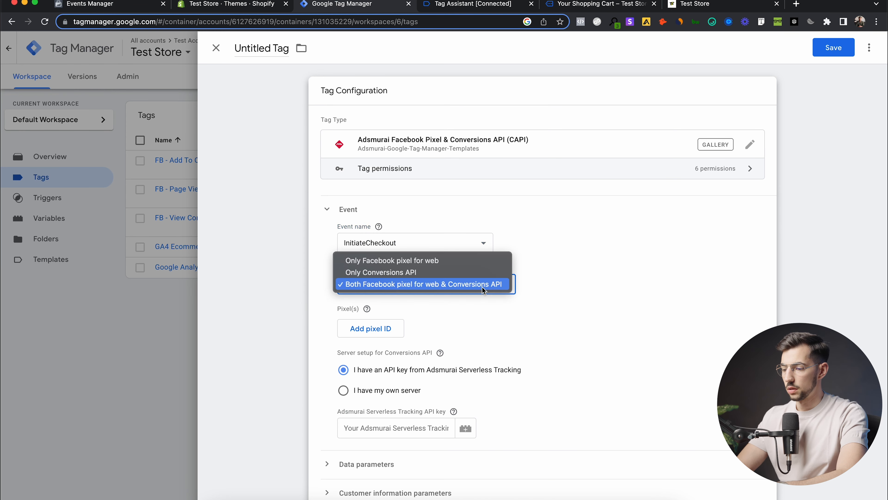
pyautogui.click(480, 259)
# Step: Add a pixel ID to the InitiateCheckout tag using the existing Facebook Pixel constant variable
pyautogui.click(393, 328)
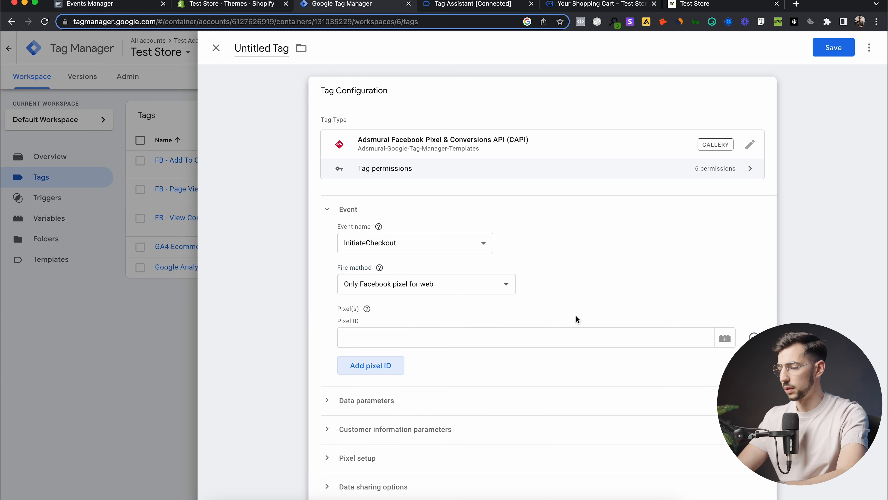
pyautogui.click(724, 338)
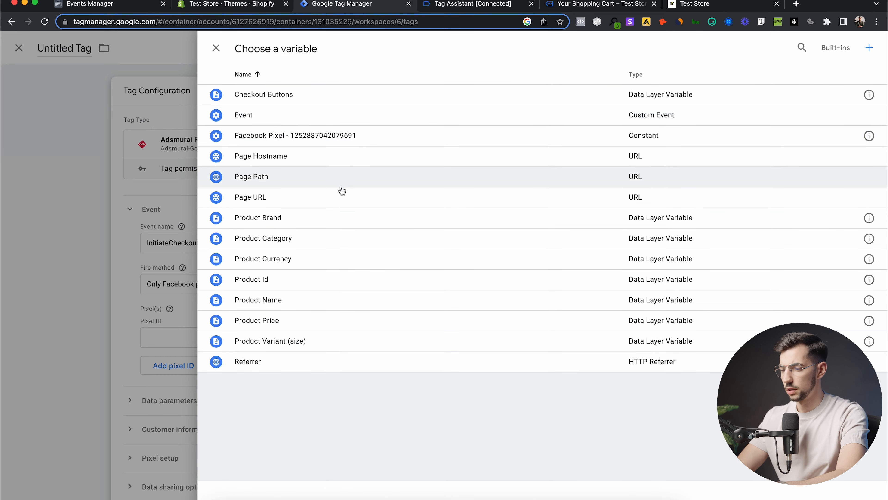
pyautogui.click(360, 134)
# Step: Add "Buy it now Button - Product Page", "Checkout Button - Cart Page" and "Checkout Button - Quick Cart" as the tag's firing triggers
pyautogui.scroll(-3, 329, 367)
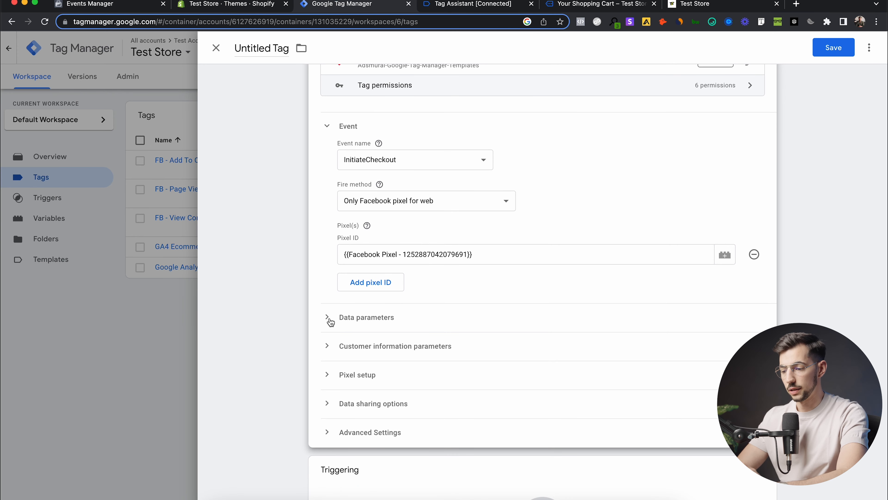
pyautogui.scroll(-4, 334, 320)
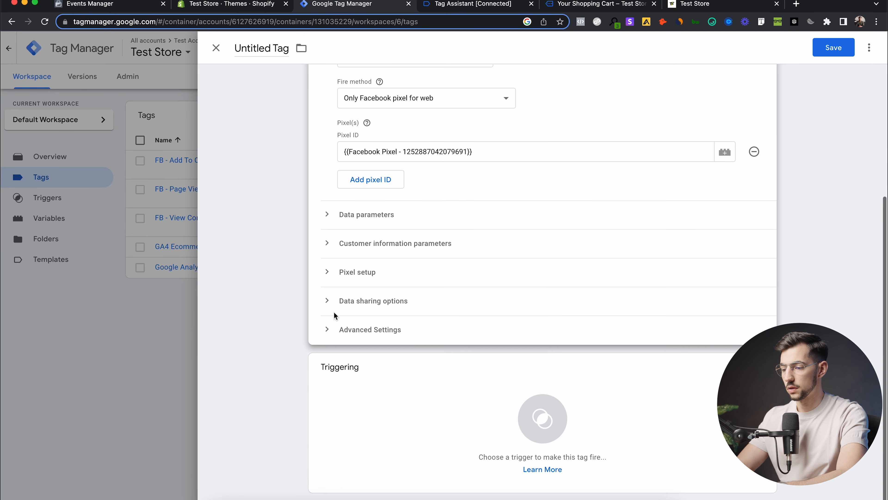
pyautogui.click(712, 393)
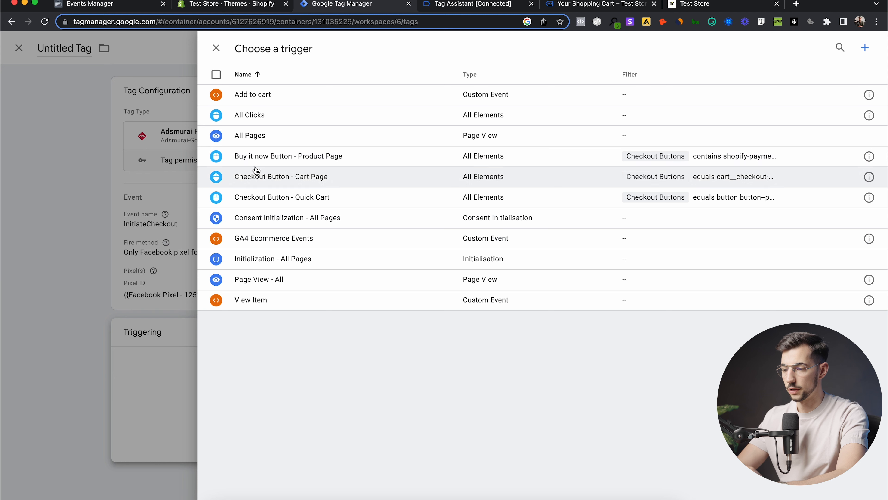
pyautogui.click(216, 178)
pyautogui.click(216, 156)
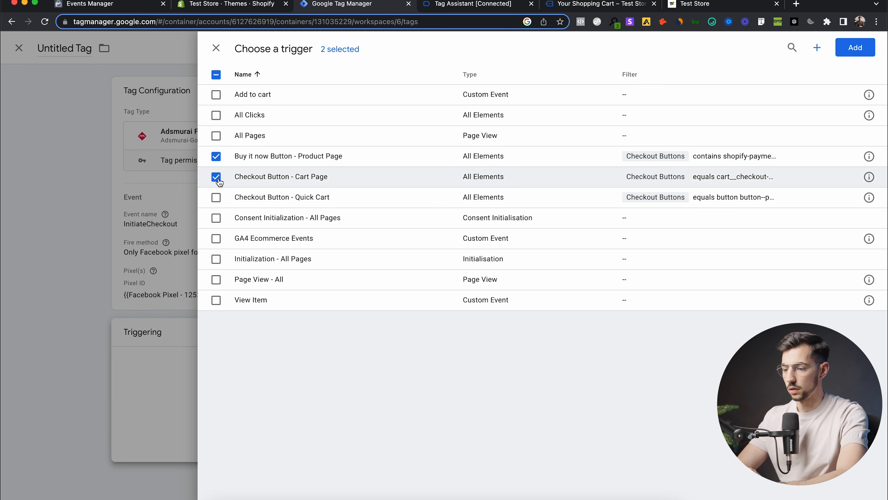
pyautogui.click(216, 198)
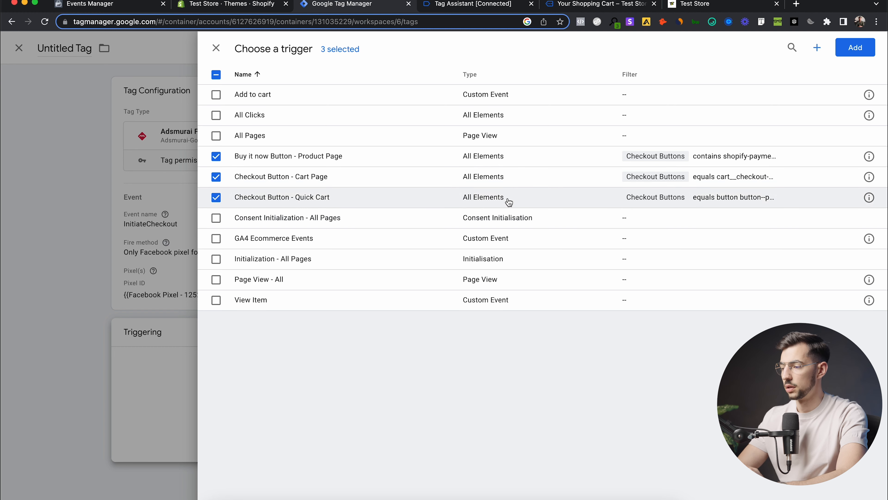
pyautogui.click(860, 47)
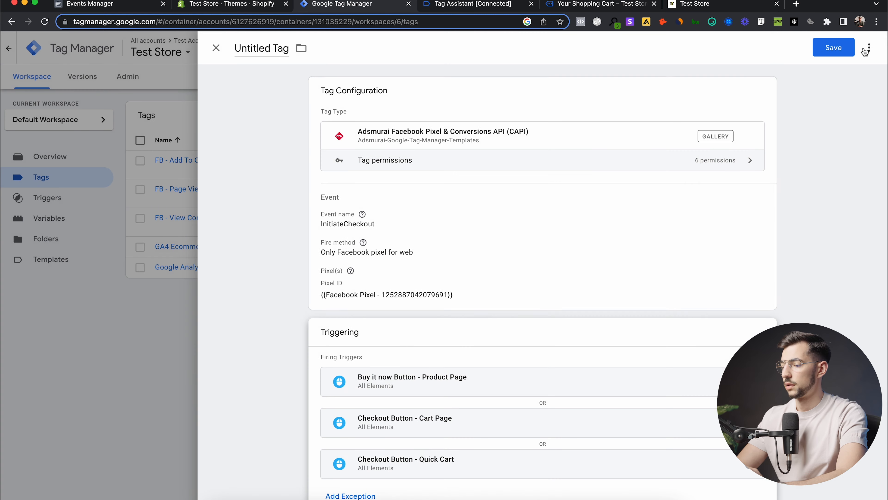
pyautogui.scroll(-1, 545, 276)
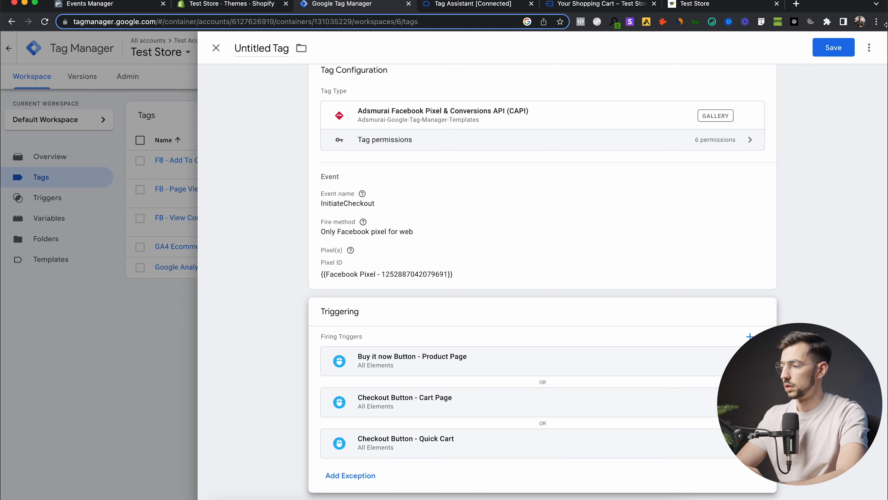
pyautogui.scroll(1, 265, 48)
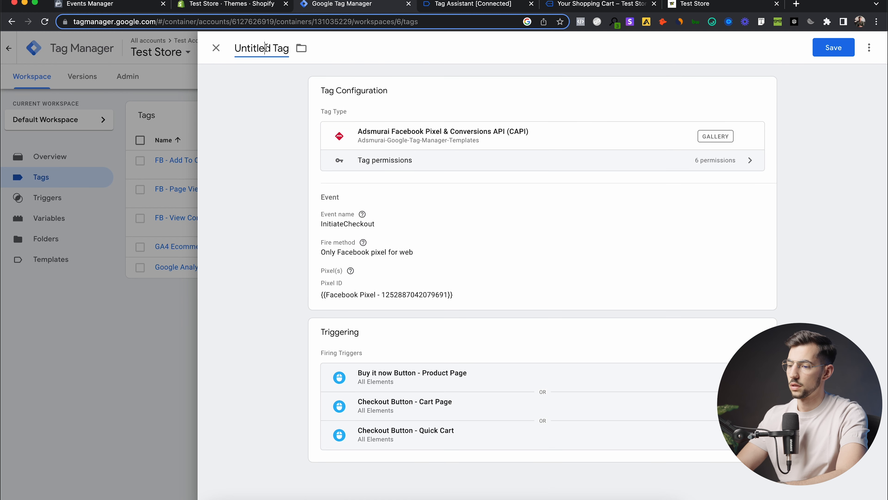
# Step: Name the tag "FB -Initiate Checkout" and save it
pyautogui.click(266, 47)
pyautogui.write('FB')
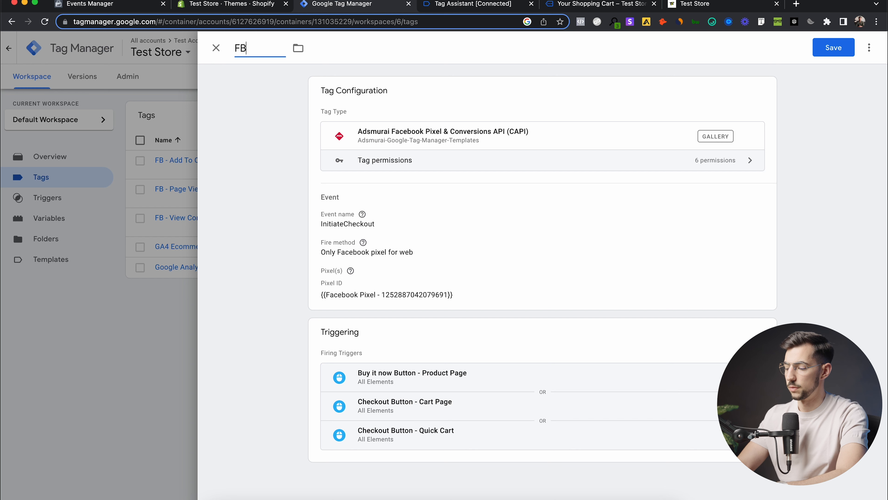
pyautogui.write(' -Ini')
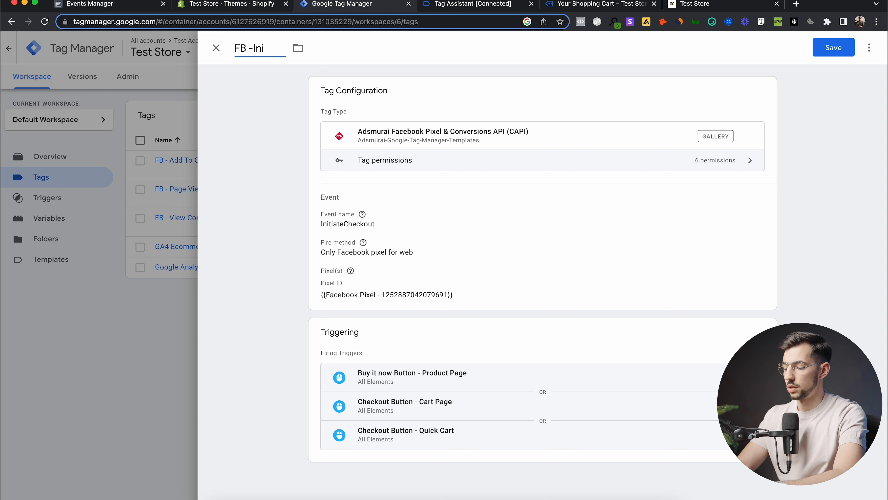
pyautogui.write('tiate')
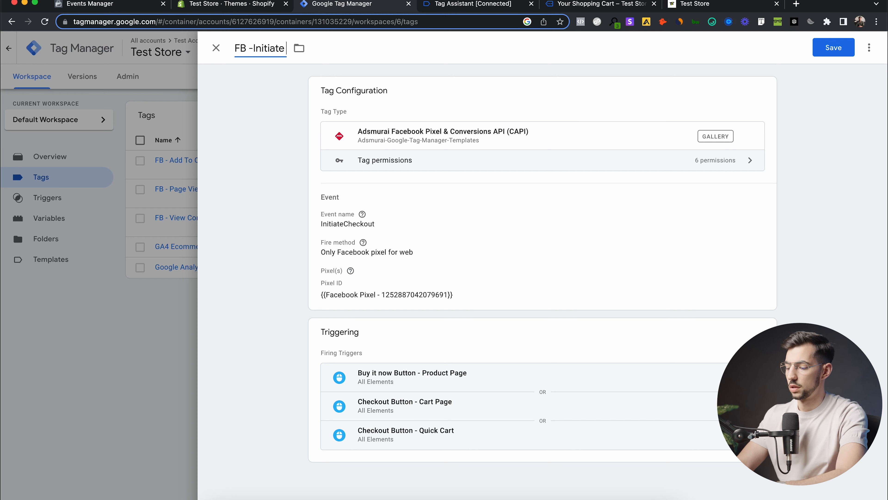
pyautogui.write(' Checkout')
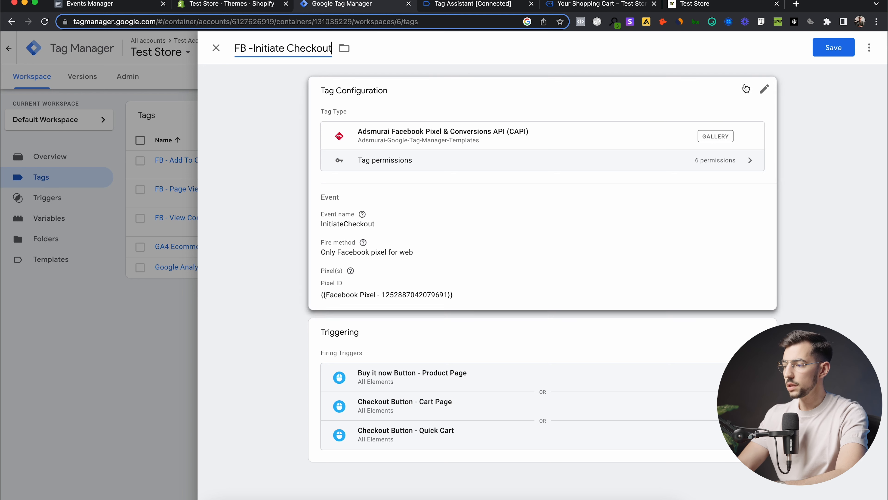
pyautogui.click(834, 47)
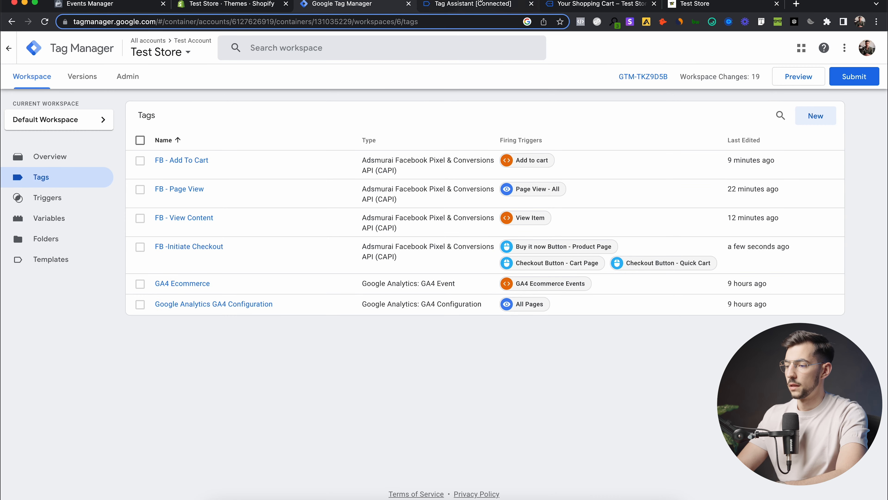
# Step: Switch to the test store's cart page and reduce the Black Short Sleeved T-shirt quantity to 1
pyautogui.click(472, 4)
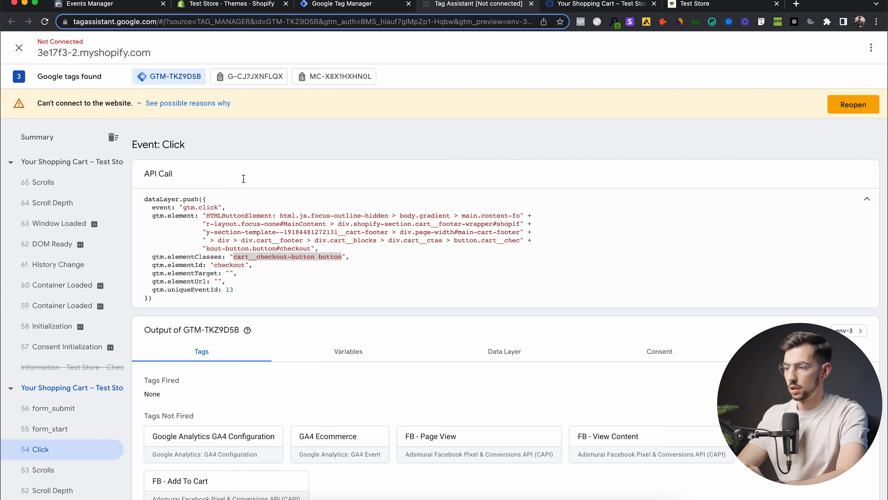
pyautogui.click(608, 5)
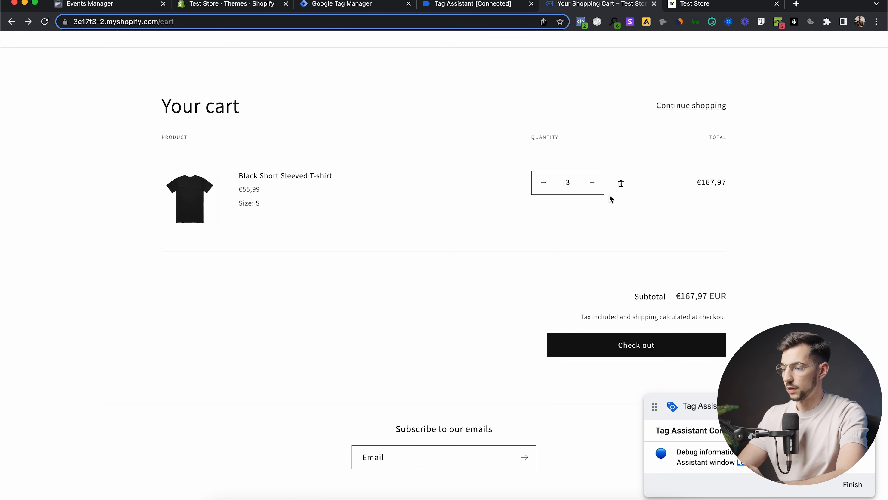
pyautogui.click(542, 187)
pyautogui.click(541, 187)
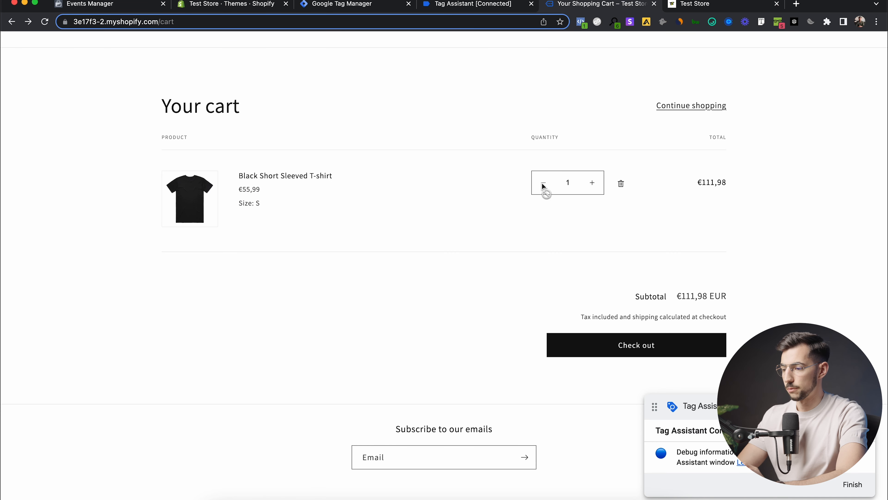
# Step: Leave the cart, open the Beige Hat from the Hats collection and add one in size S to the cart
pyautogui.hscroll(-5, 371, 353)
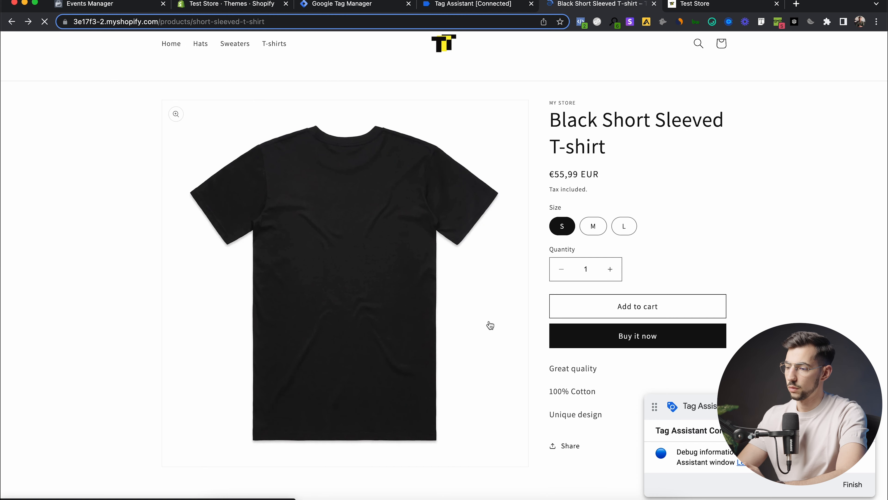
pyautogui.click(205, 43)
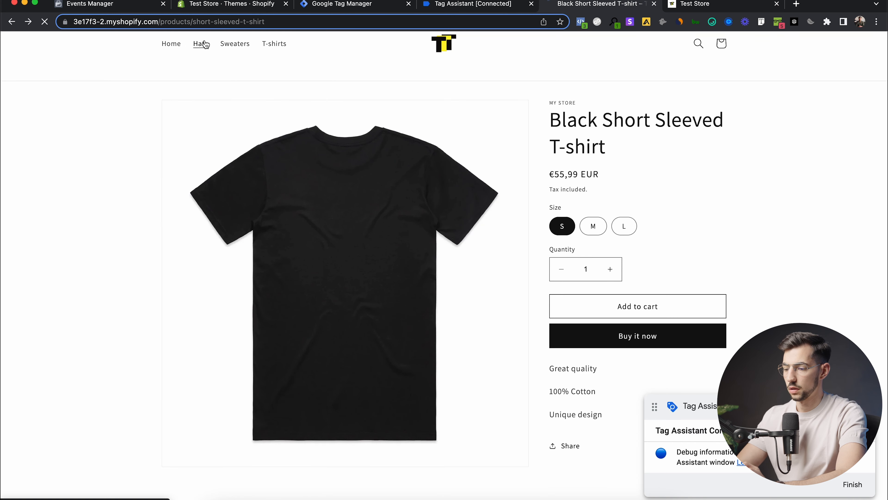
pyautogui.click(447, 327)
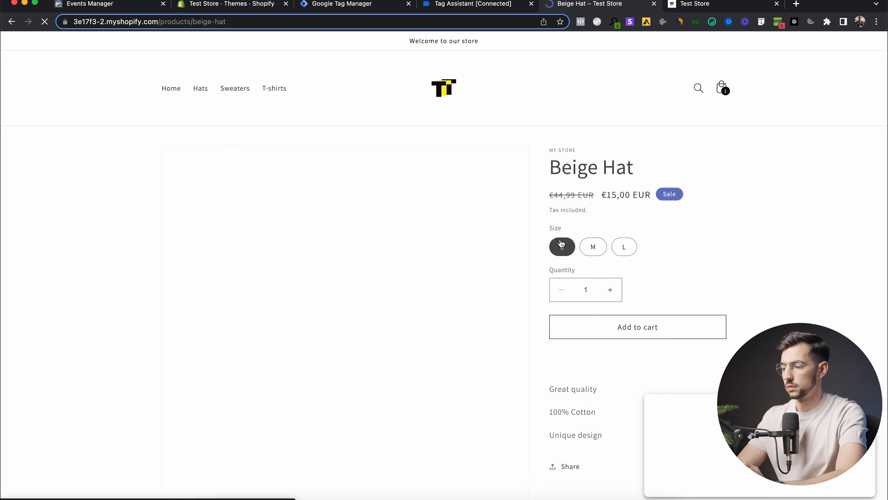
pyautogui.click(635, 324)
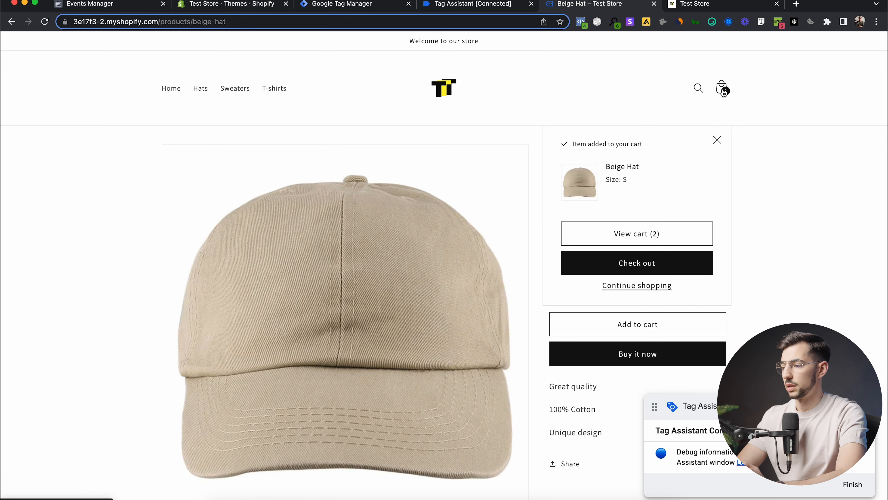
# Step: Open the store's cart page and proceed to checkout with the hat and the T-shirt
pyautogui.click(721, 87)
pyautogui.scroll(-2, 619, 271)
pyautogui.scroll(-2, 619, 271)
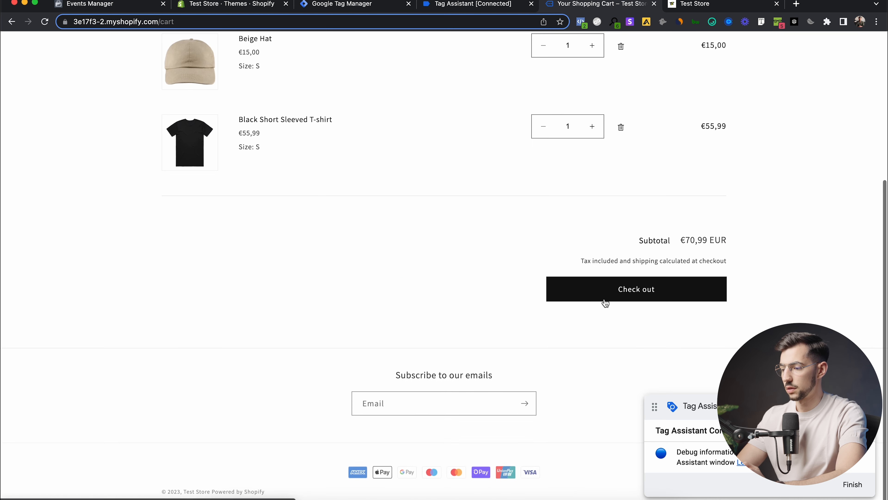
pyautogui.click(635, 287)
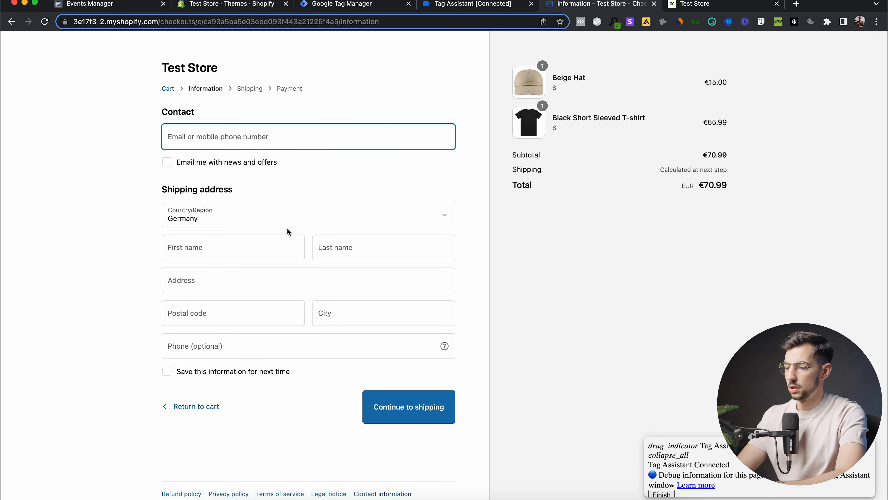
# Step: Fill in the checkout form's contact e-mail, first and last name, address, postal code and city with test data
pyautogui.write('Test@gmail.com')
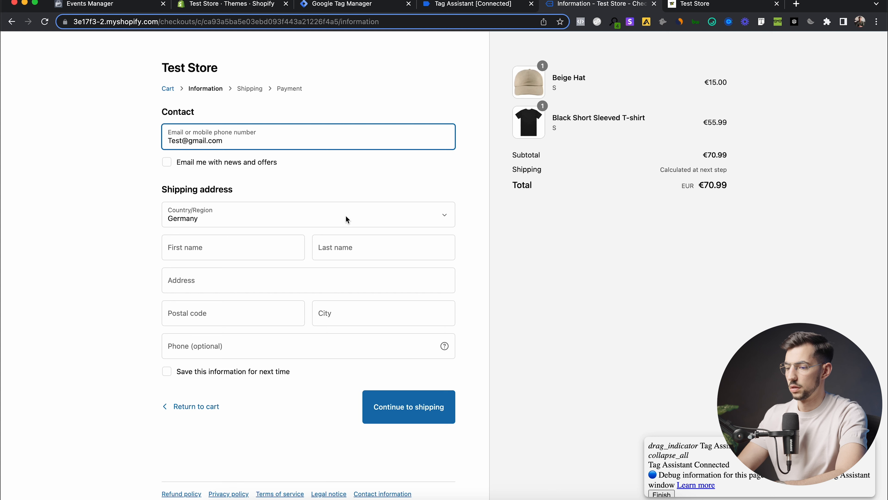
pyautogui.click(262, 248)
pyautogui.write('Test')
pyautogui.click(399, 251)
pyautogui.write('Test')
pyautogui.click(303, 278)
pyautogui.write('Test')
pyautogui.click(228, 324)
pyautogui.write('10000')
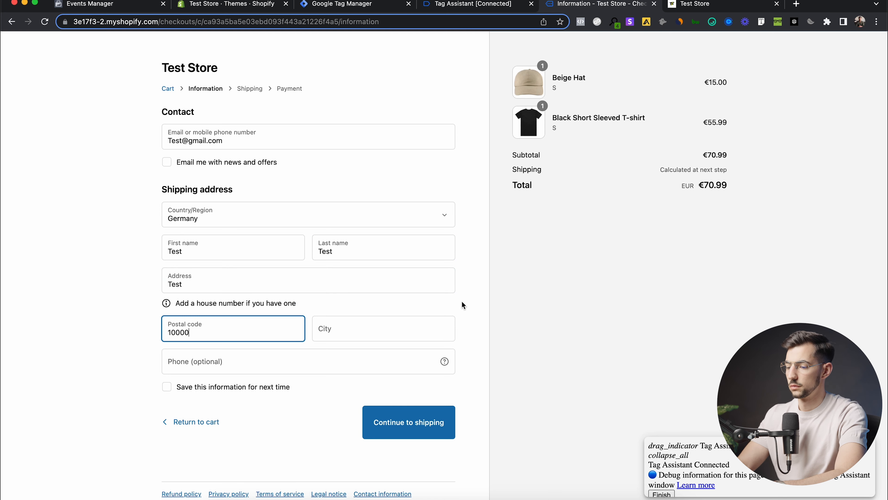
pyautogui.click(404, 328)
pyautogui.write('Test')
# Step: Continue through shipping and payment to complete the Cash on Delivery test order, and return to Tag Assistant
pyautogui.click(418, 409)
pyautogui.click(413, 268)
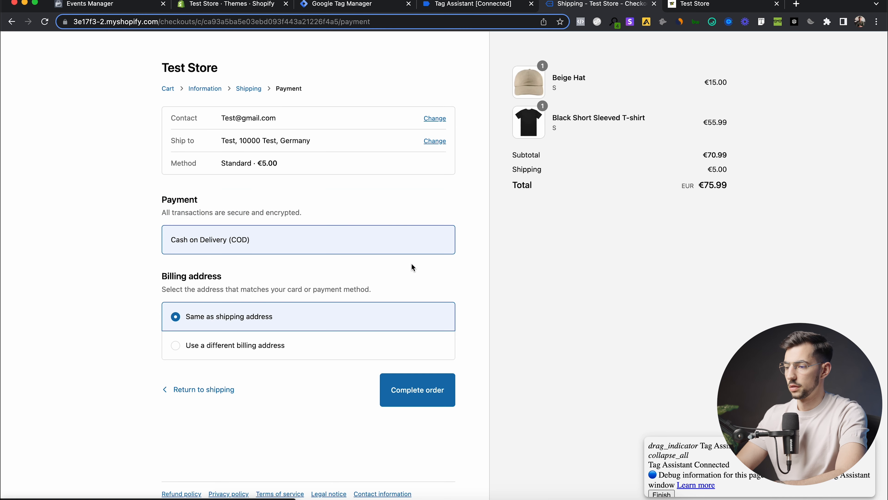
pyautogui.click(418, 390)
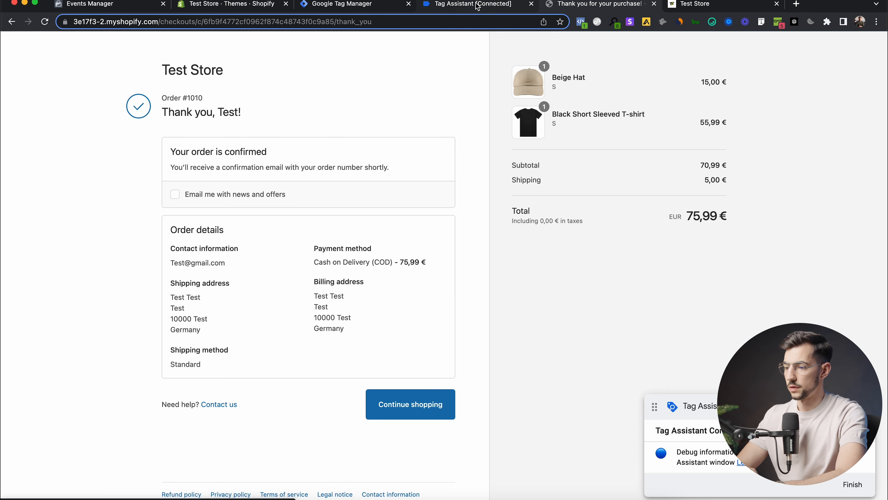
pyautogui.click(479, 6)
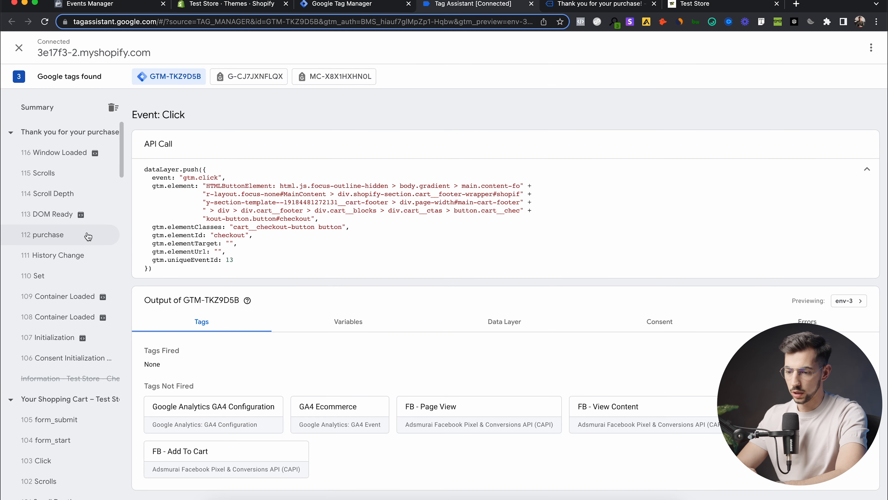
# Step: Open the purchase event and examine its transaction fields and the two purchased items in the data layer
pyautogui.click(78, 238)
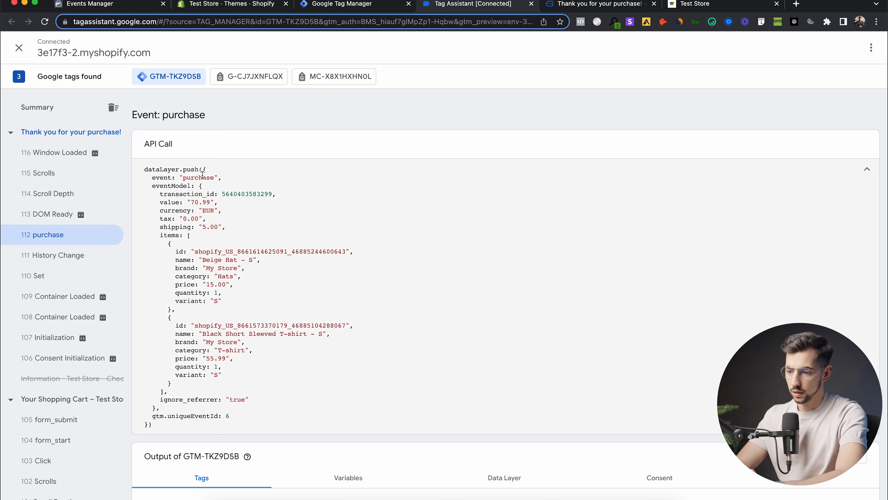
pyautogui.moveTo(154, 177); pyautogui.dragTo(189, 195)
pyautogui.click(190, 194)
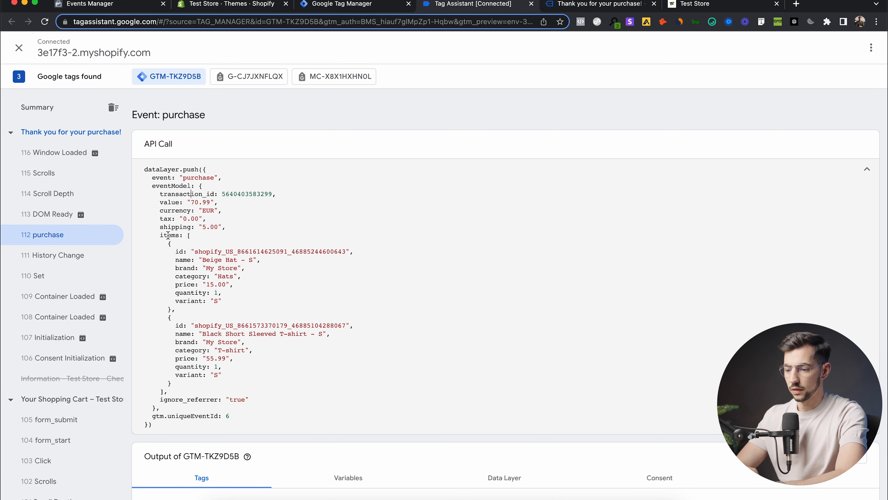
pyautogui.moveTo(168, 243); pyautogui.dragTo(244, 380)
pyautogui.click(302, 352)
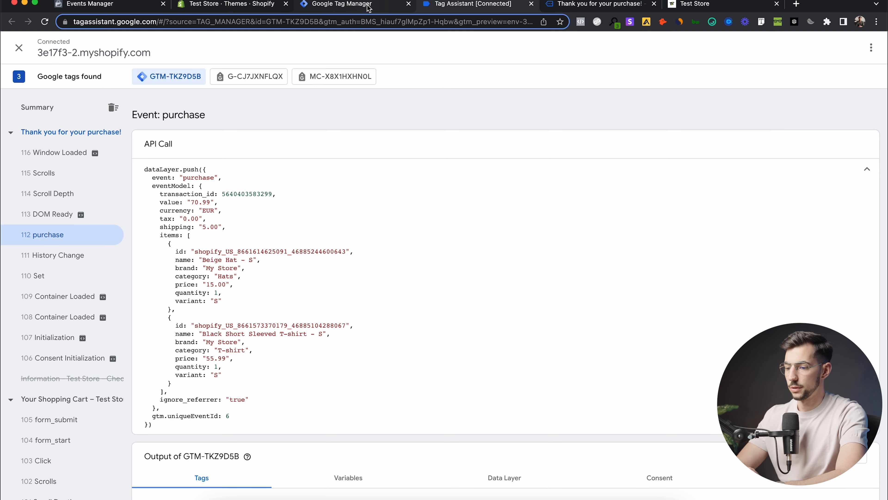
# Step: Compare Tag Manager's existing variables with the purchase event's item names, item prices and order value in Tag Assistant
pyautogui.click(367, 7)
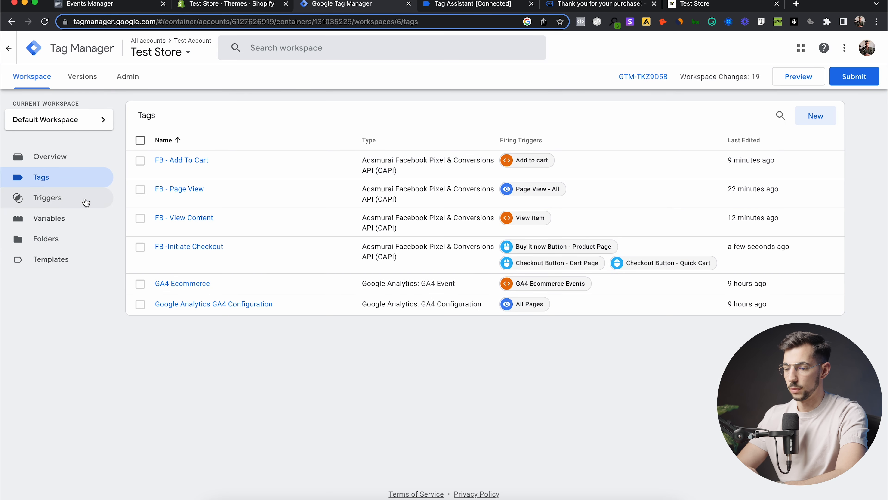
pyautogui.click(82, 224)
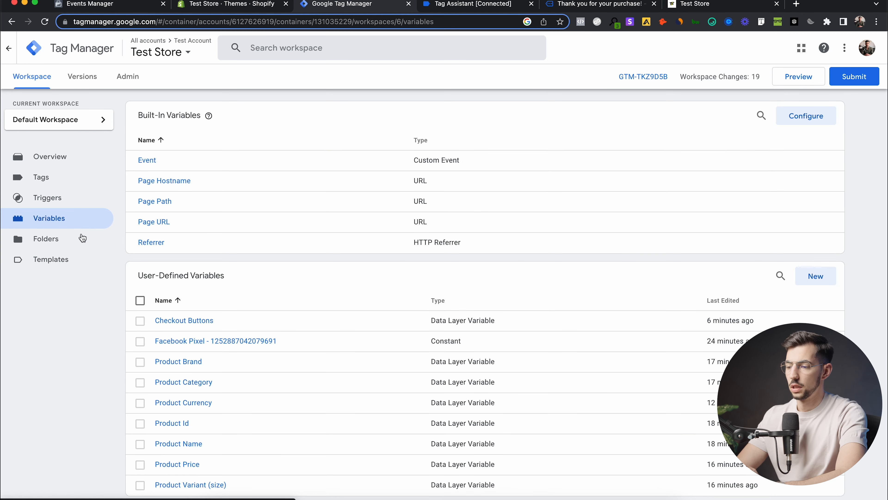
pyautogui.click(463, 4)
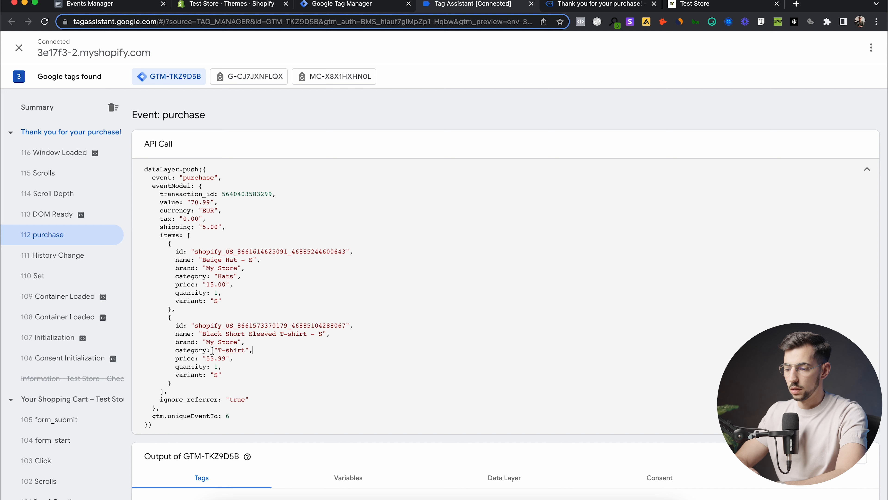
pyautogui.doubleClick(175, 325)
pyautogui.moveTo(175, 326); pyautogui.dragTo(194, 333)
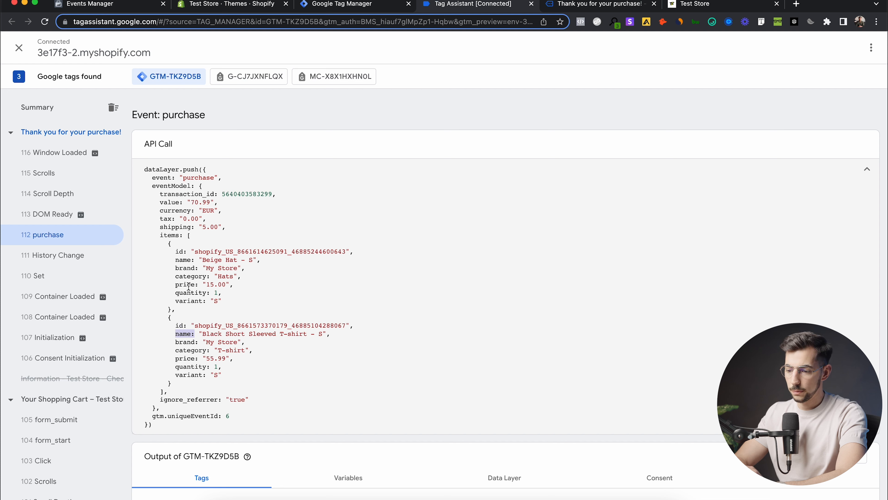
pyautogui.moveTo(175, 284); pyautogui.dragTo(195, 284)
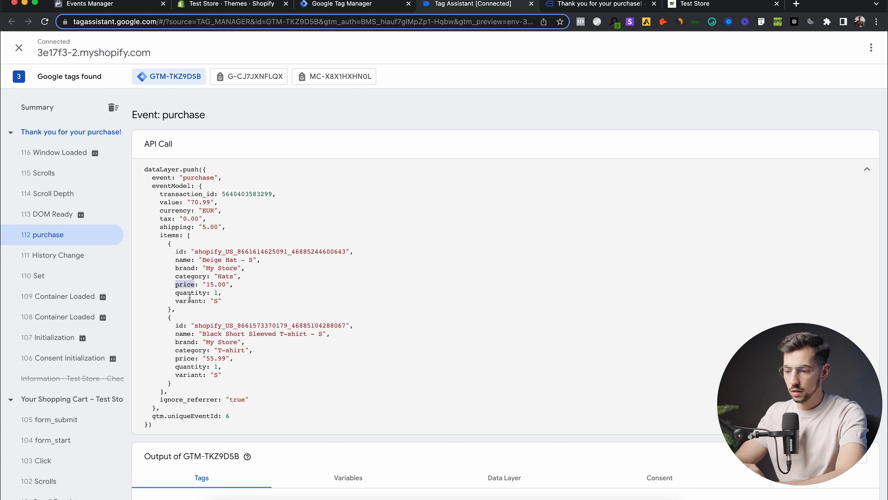
pyautogui.moveTo(171, 357); pyautogui.dragTo(191, 357)
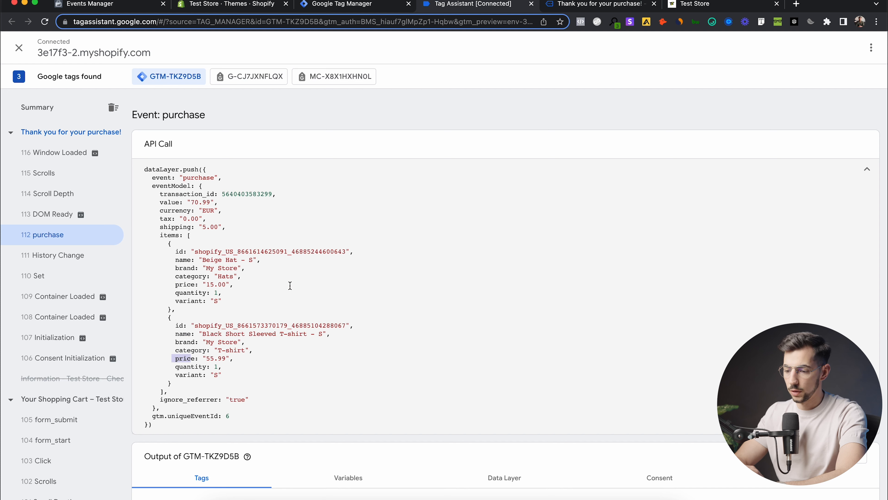
pyautogui.moveTo(165, 202)
pyautogui.mouseDown()
pyautogui.moveTo(185, 203)
pyautogui.moveTo(160, 202)
pyautogui.mouseUp()
pyautogui.click(179, 202)
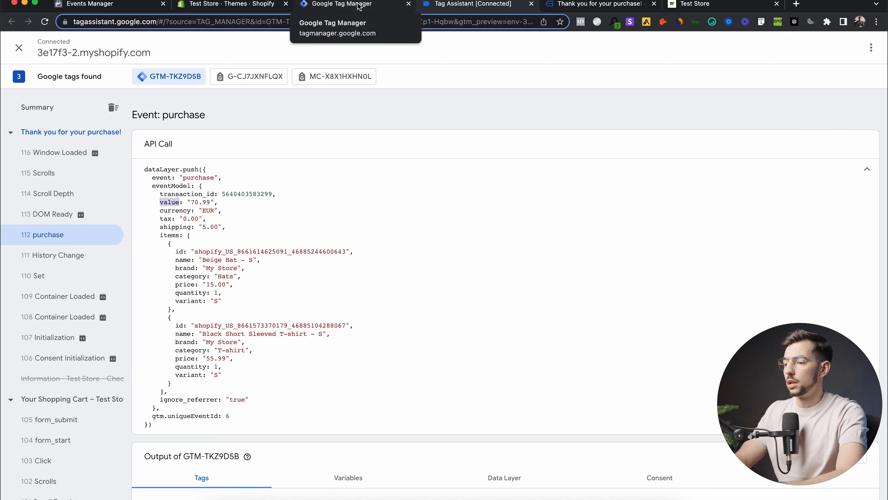
# Step: Recheck the Tag Manager variables against the purchase event's order value and the second item's id and name
pyautogui.click(358, 5)
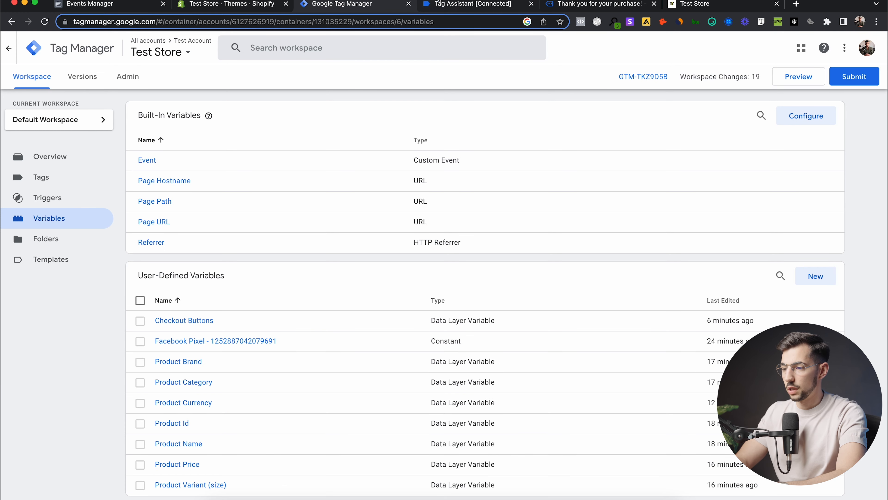
pyautogui.click(441, 3)
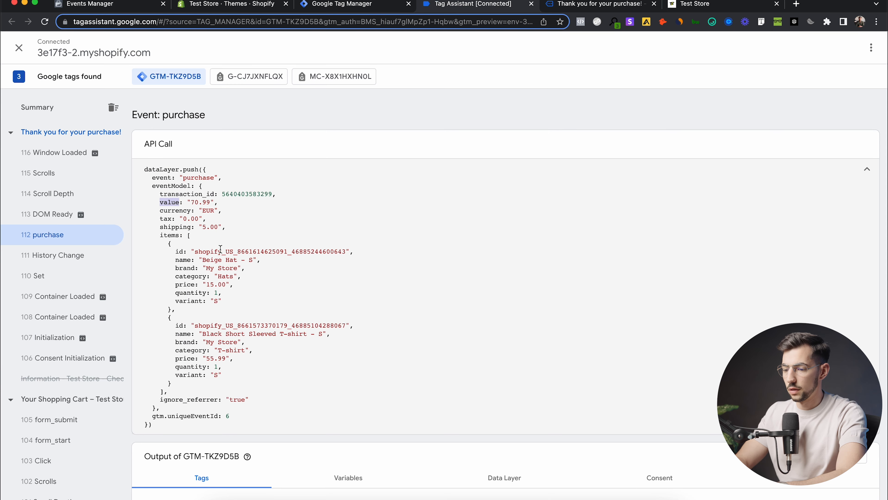
pyautogui.click(166, 202)
pyautogui.doubleClick(166, 202)
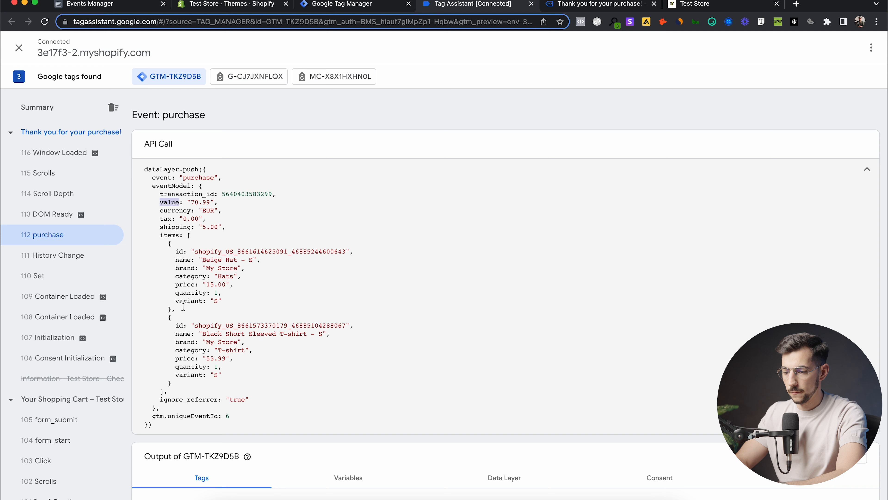
pyautogui.click(178, 326)
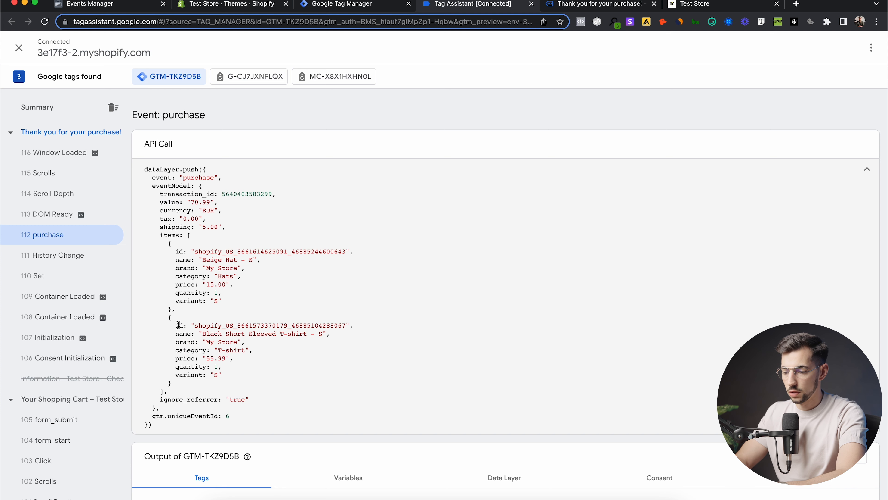
pyautogui.doubleClick(182, 334)
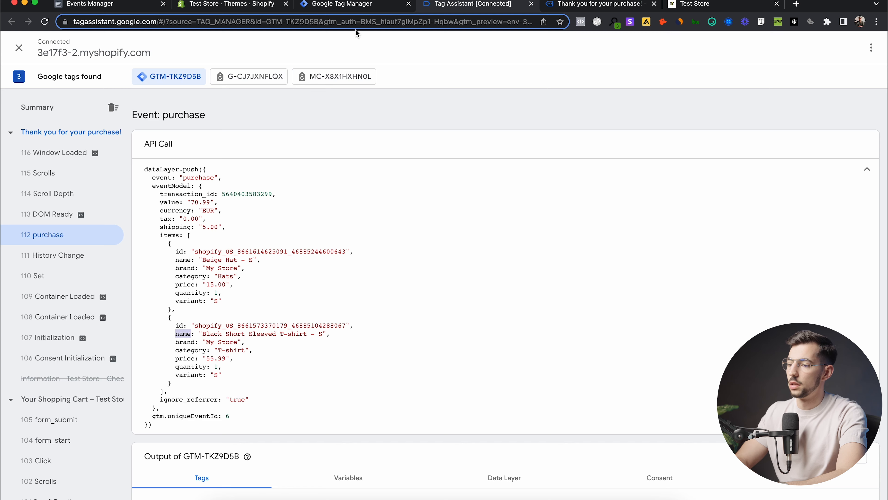
# Step: Create a Data Layer Variable in Tag Manager with the data layer variable name eventModel.value, copying the value key from the purchase event
pyautogui.click(377, 8)
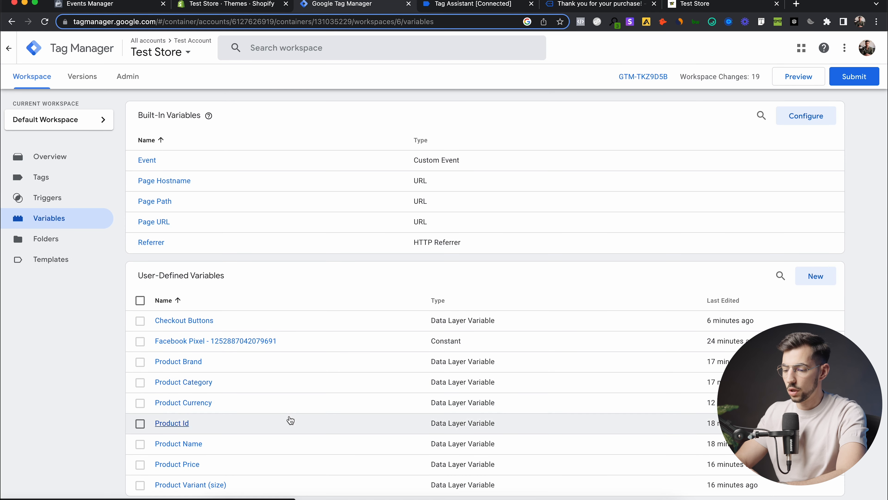
pyautogui.scroll(-1, 288, 405)
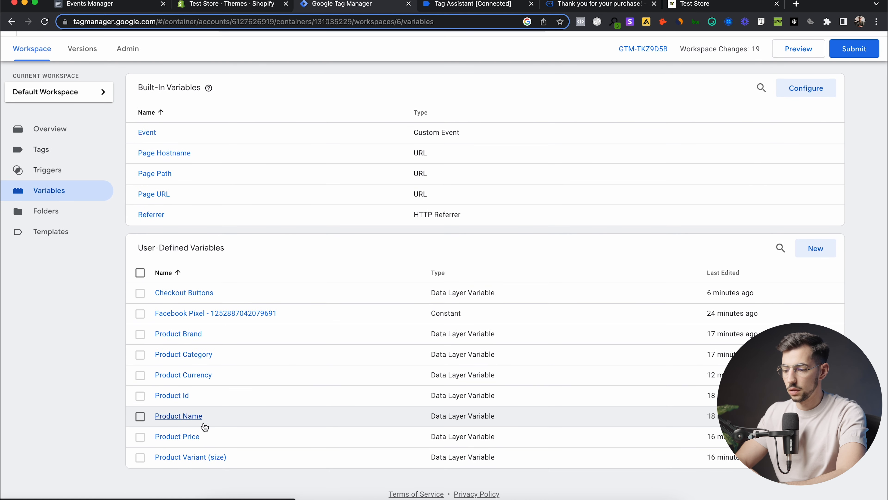
pyautogui.click(821, 250)
pyautogui.click(544, 142)
pyautogui.click(560, 245)
pyautogui.click(378, 196)
pyautogui.write('eventModel')
pyautogui.click(497, 4)
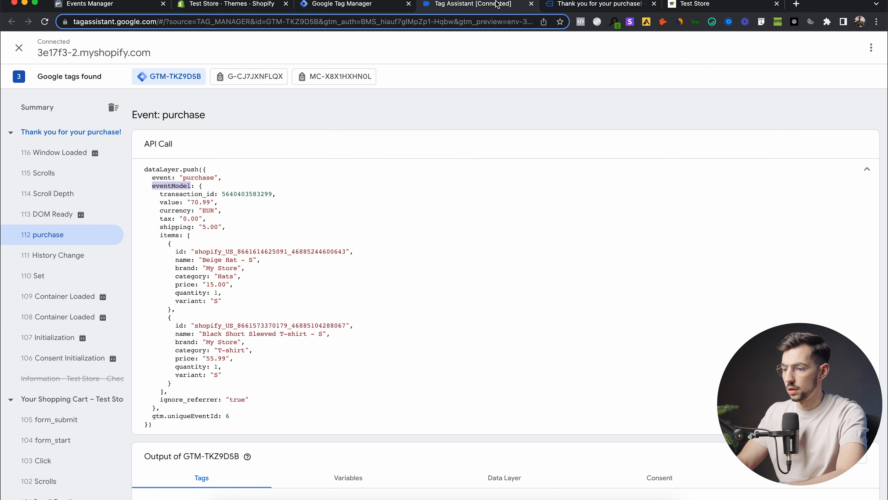
pyautogui.moveTo(160, 203); pyautogui.dragTo(180, 203)
pyautogui.press('super+c')
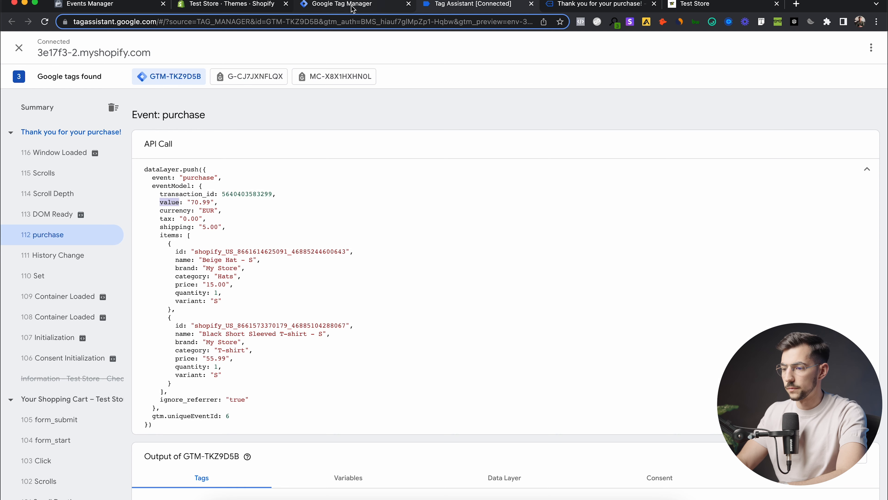
pyautogui.click(352, 8)
pyautogui.press('super+v')
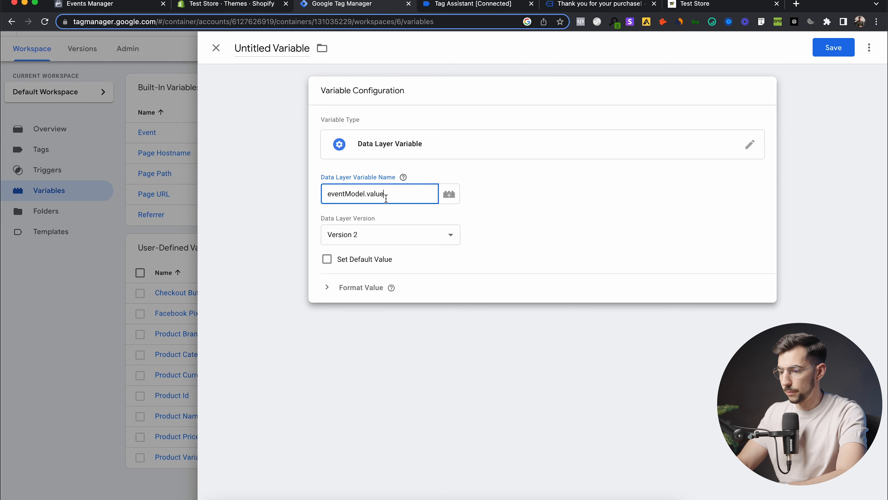
# Step: Name the new eventModel.value variable Order Value All and save it
pyautogui.click(475, 8)
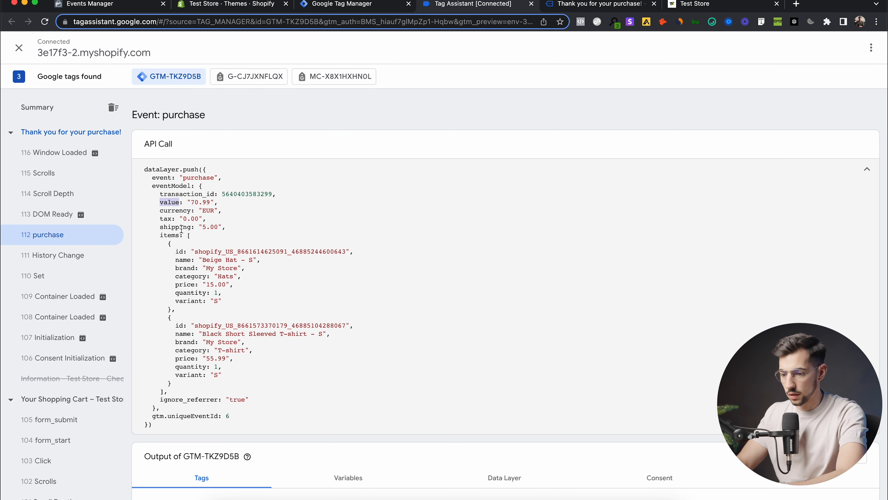
pyautogui.click(363, 9)
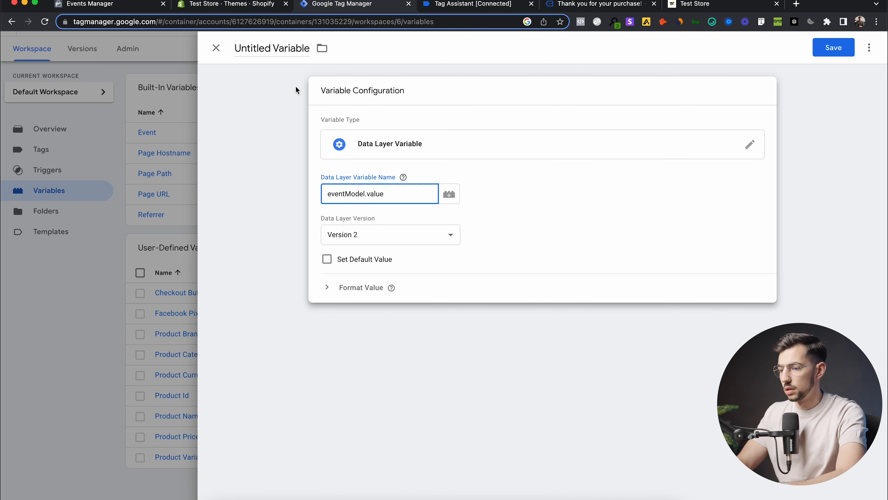
pyautogui.click(277, 40)
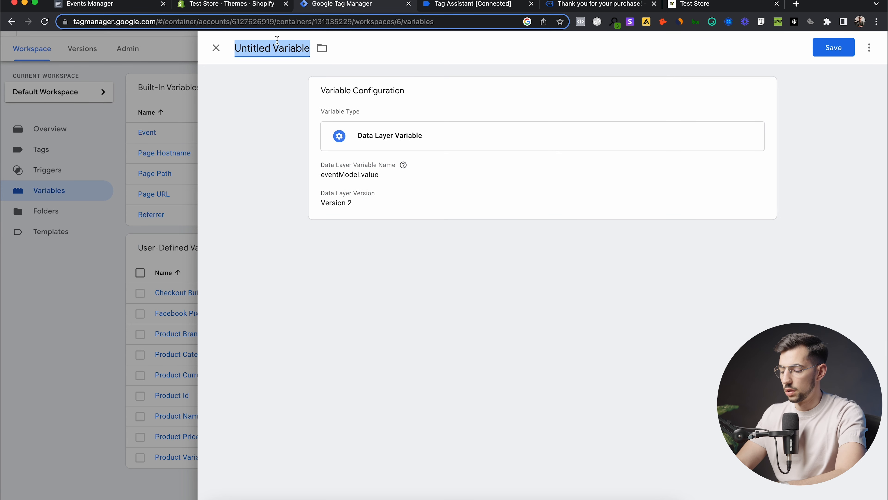
pyautogui.write('Ore')
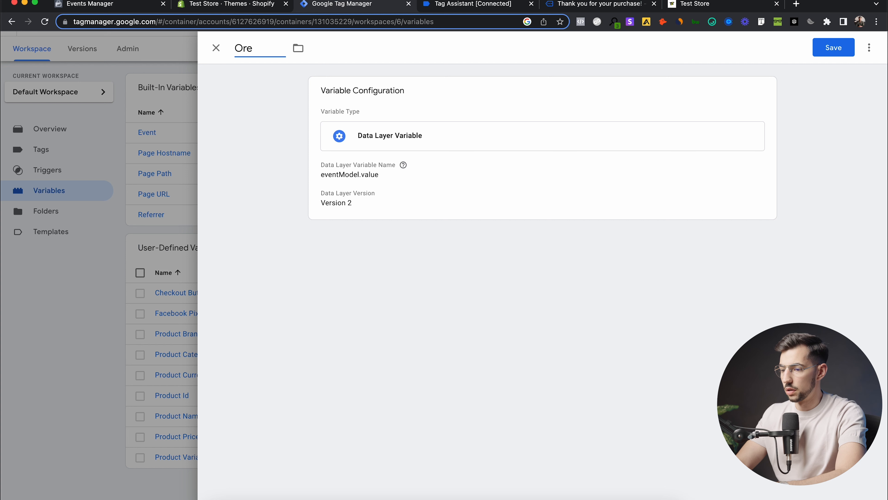
pyautogui.write('er Value All')
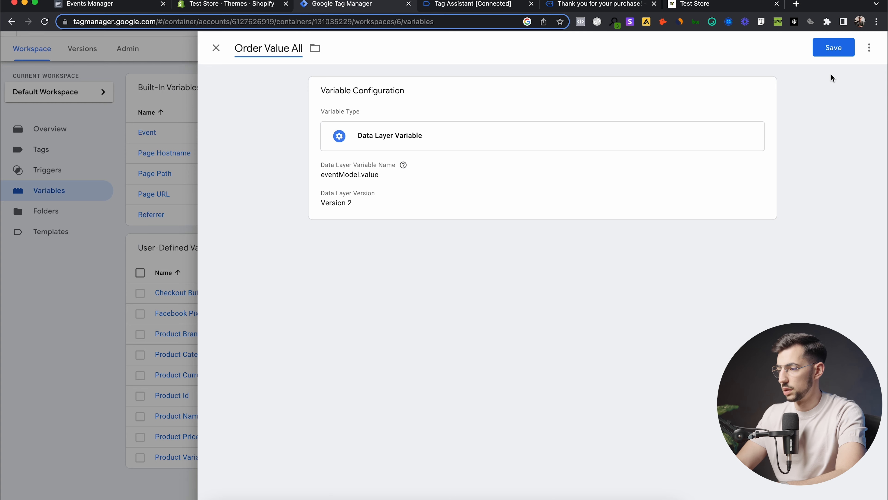
pyautogui.click(833, 48)
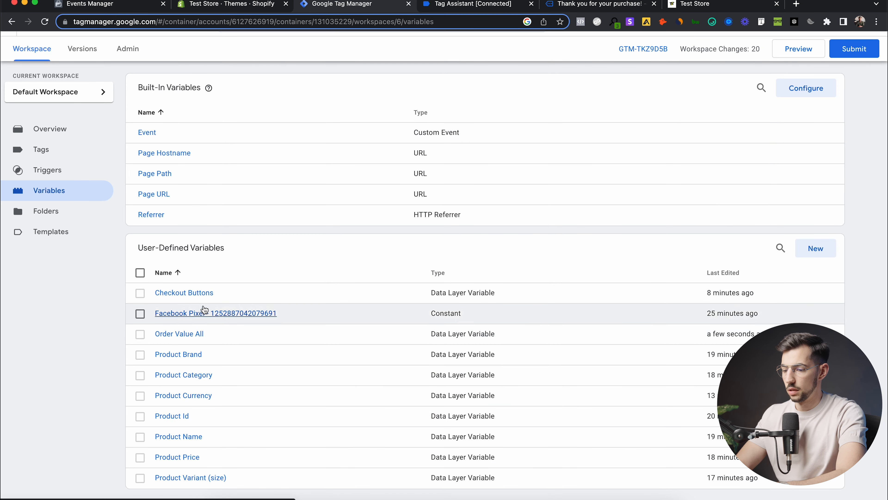
# Step: Examine the second item's id and name fields in Tag Assistant's purchase event
pyautogui.click(481, 4)
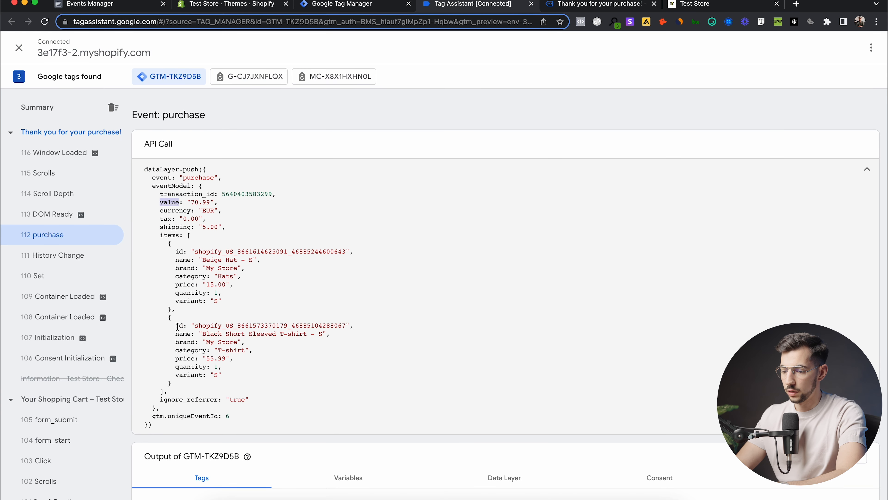
pyautogui.click(177, 327)
pyautogui.tripleClick(180, 335)
pyautogui.click(183, 335)
# Step: Rename the Product Id variable in Tag Manager as Product Id 1 and save it
pyautogui.click(362, 5)
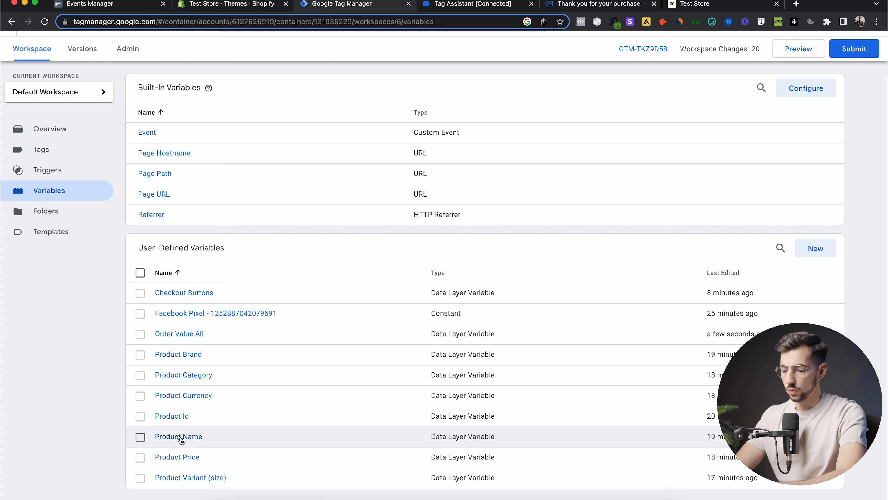
pyautogui.click(172, 419)
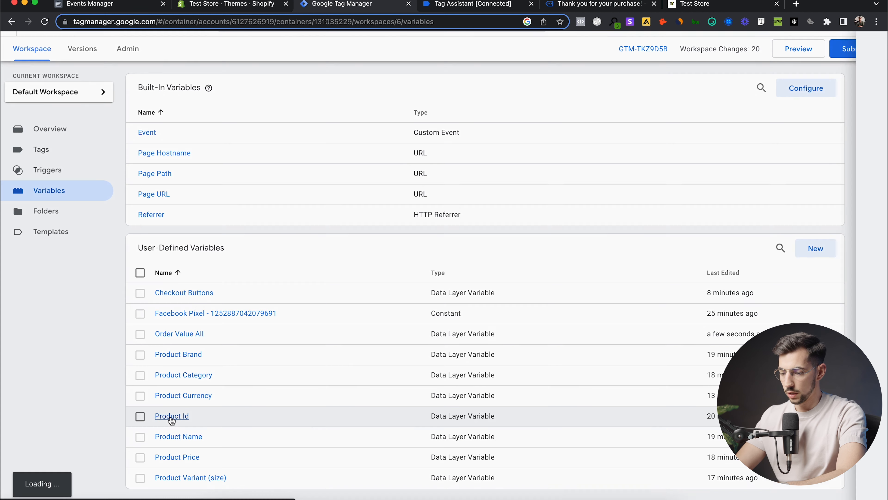
pyautogui.click(283, 48)
pyautogui.write('1')
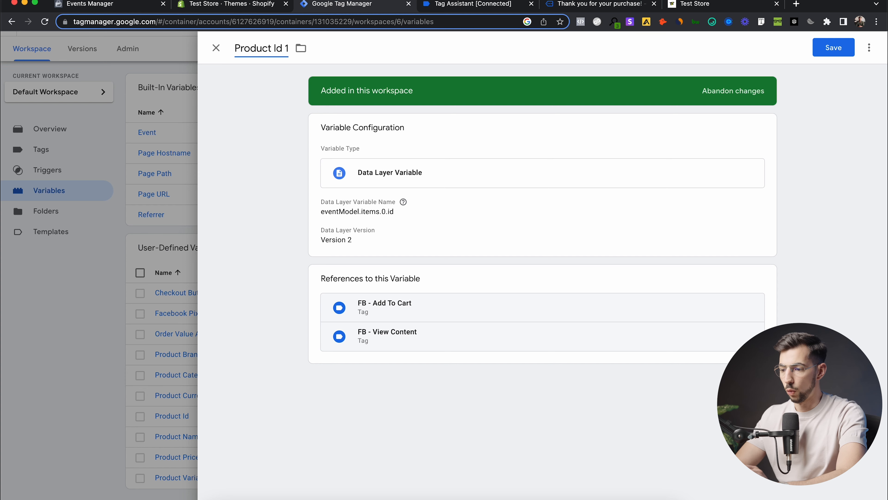
pyautogui.click(845, 54)
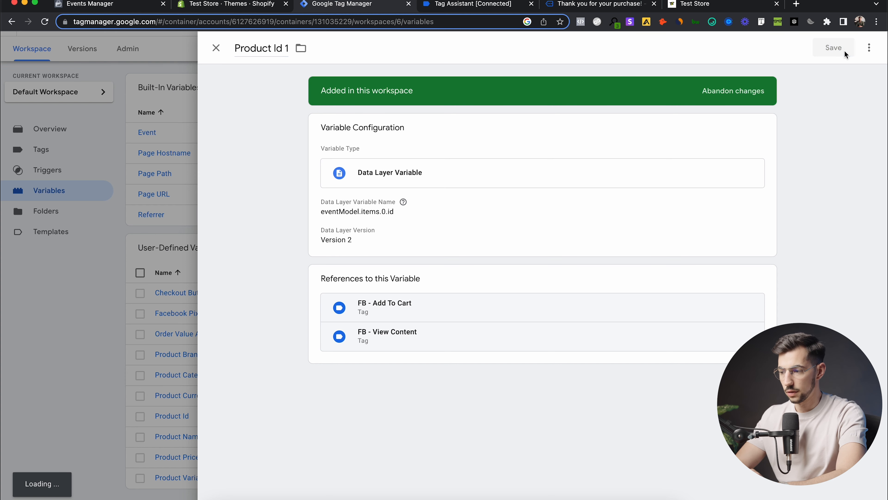
# Step: Copy the Product Id 1 variable and name the duplicate Product Id 2
pyautogui.click(172, 416)
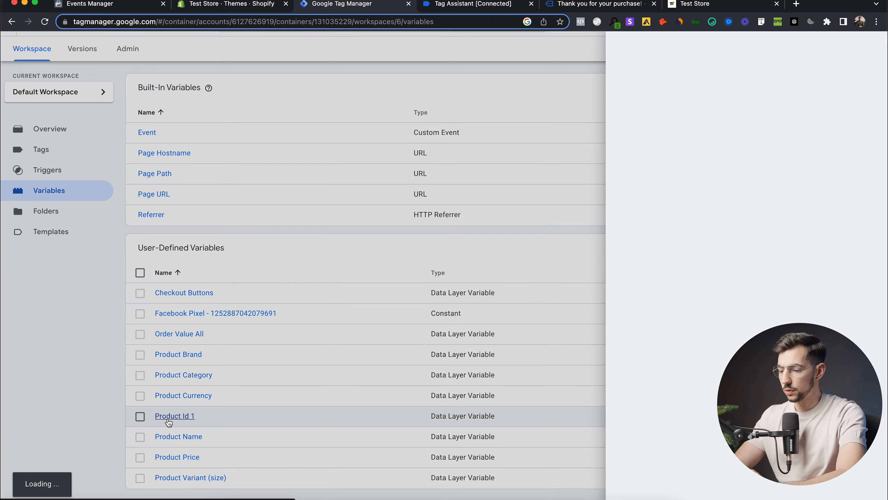
pyautogui.click(869, 49)
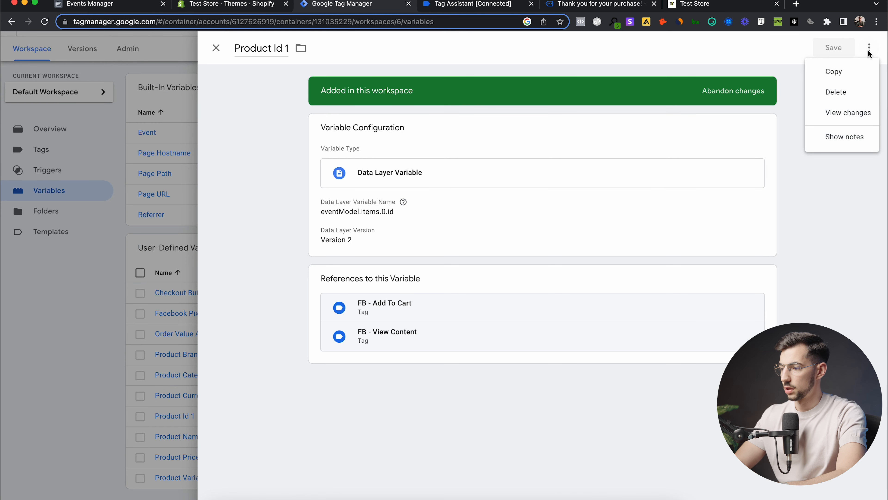
pyautogui.click(835, 72)
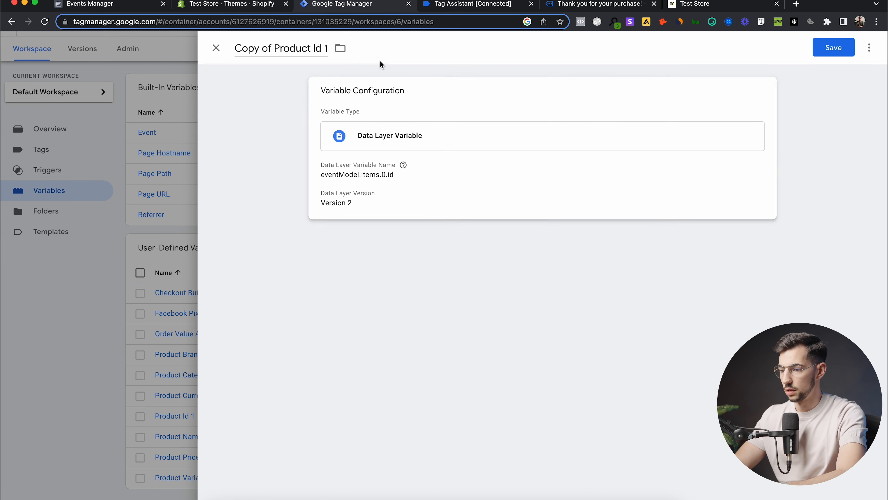
pyautogui.click(273, 42)
pyautogui.moveTo(273, 42); pyautogui.dragTo(232, 45)
pyautogui.press('BackSpace')
pyautogui.click(287, 47)
pyautogui.press('BackSpace')
pyautogui.write('2')
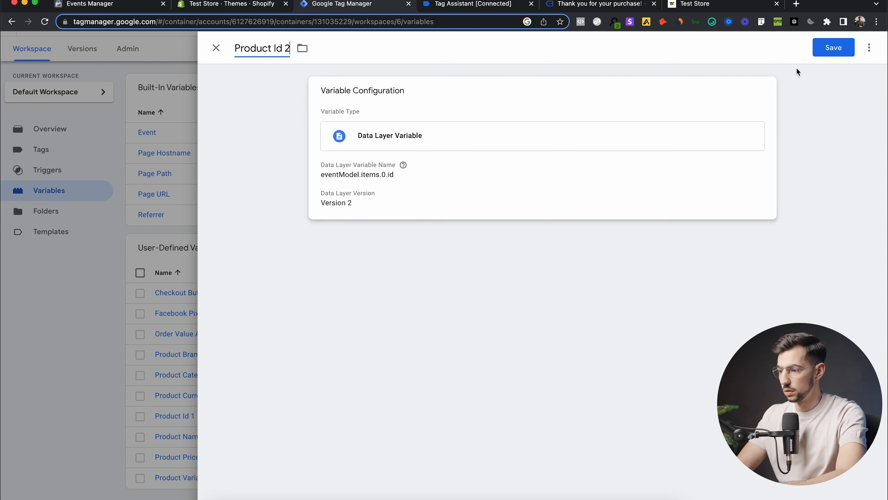
# Step: Set the Product Id 2 variable's data layer variable name to eventModel.items.1.id
pyautogui.click(762, 95)
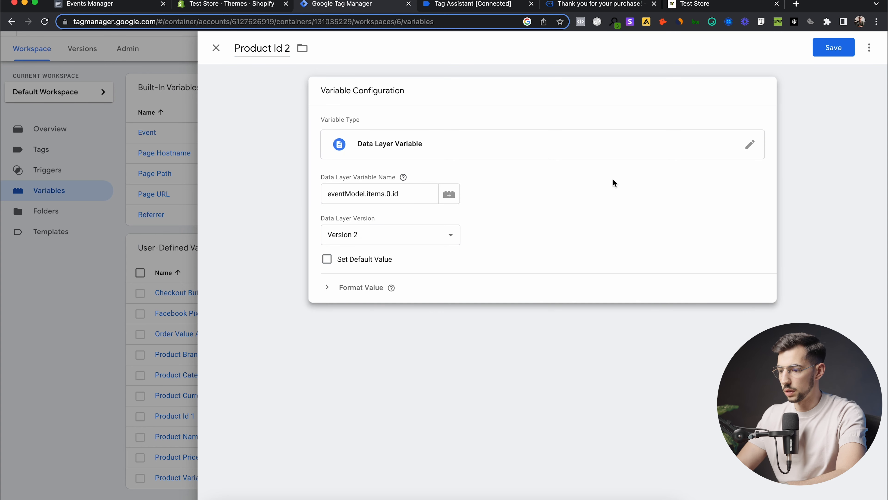
pyautogui.click(390, 194)
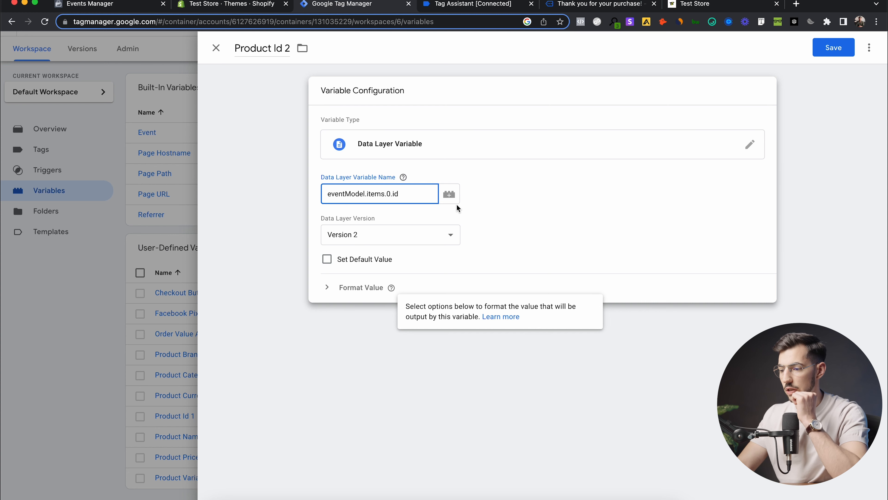
pyautogui.press('BackSpace')
pyautogui.write('1')
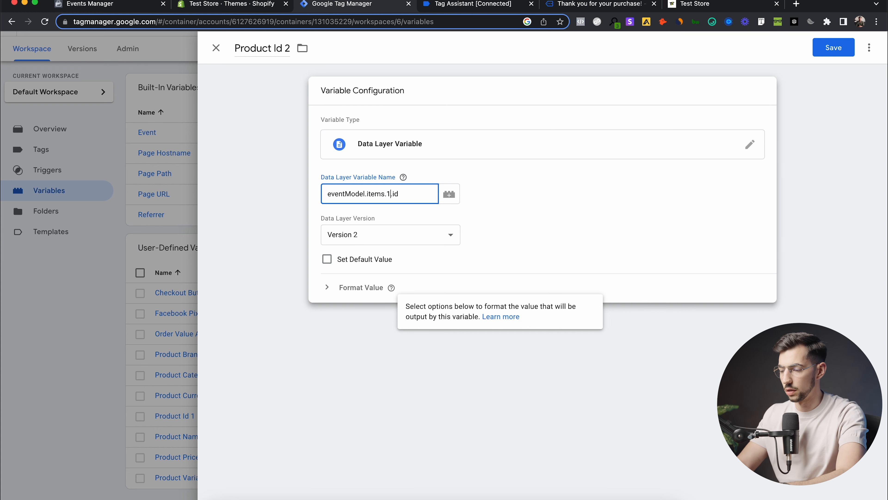
# Step: Check the item order in Tag Assistant's purchase event, and save the Product Id 2 variable in Tag Manager
pyautogui.click(478, 5)
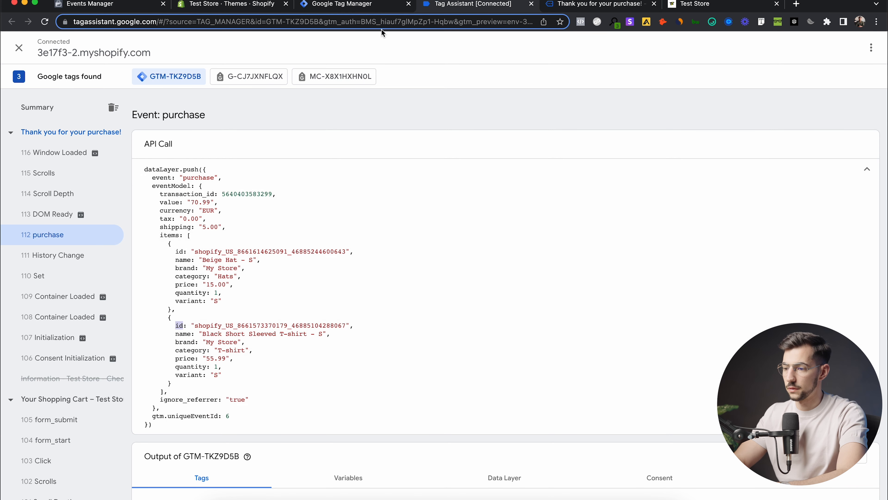
pyautogui.click(361, 7)
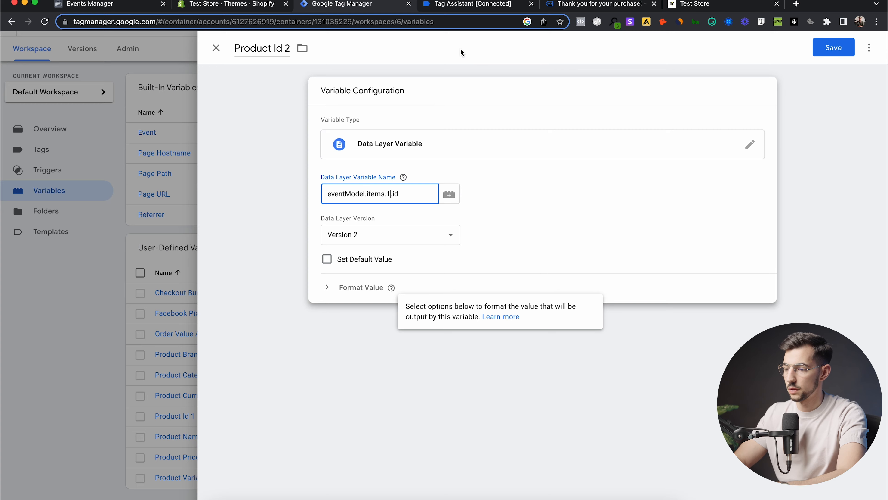
pyautogui.click(472, 7)
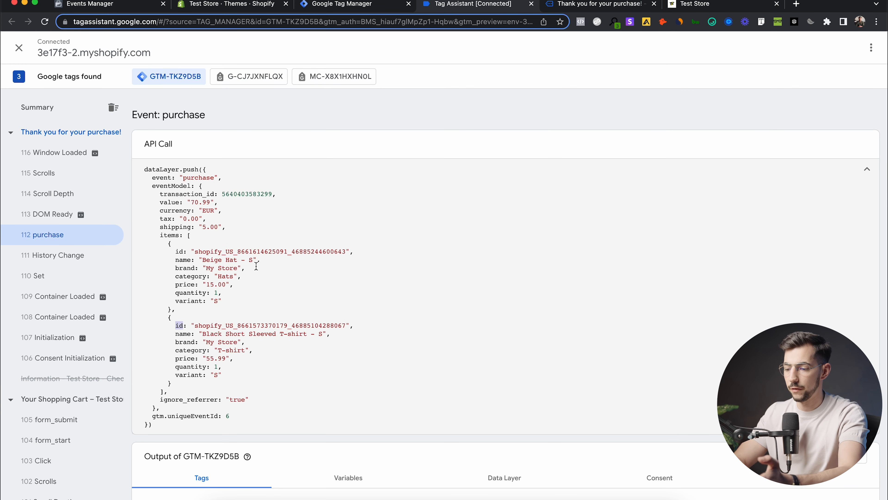
pyautogui.click(370, 6)
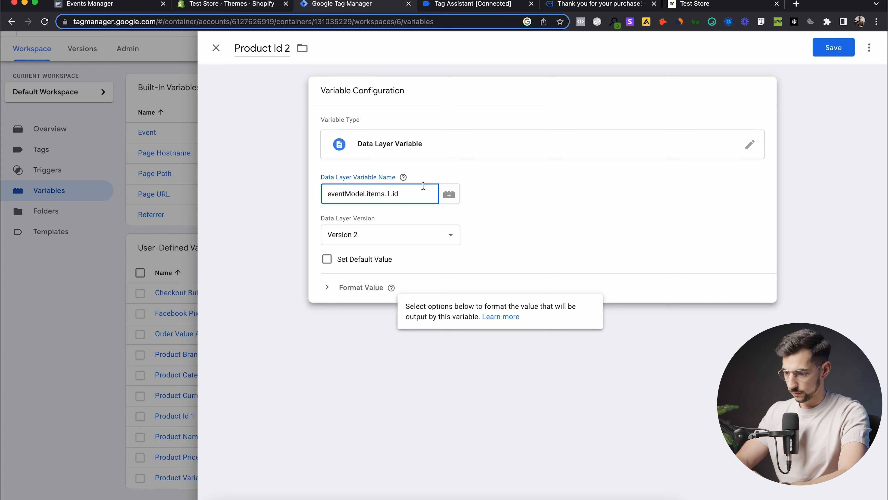
pyautogui.click(844, 53)
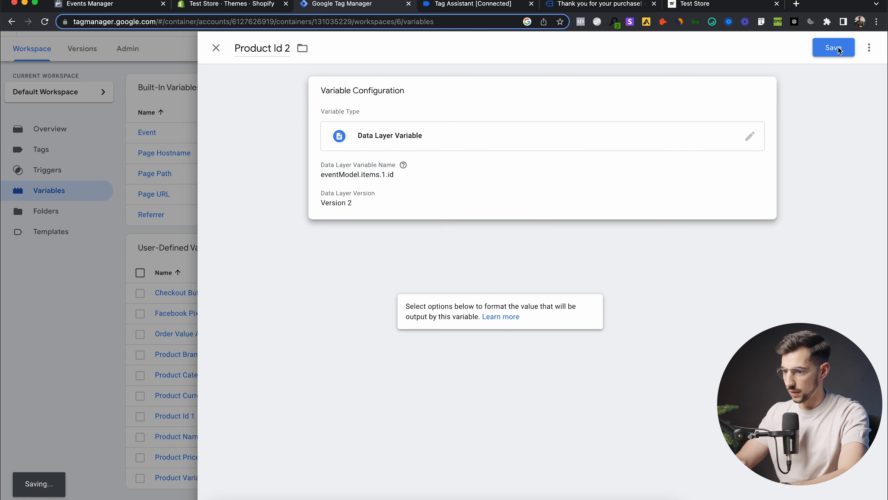
# Step: Rename the Product Name variable as Product Name 1 and save it
pyautogui.scroll(-2, 194, 399)
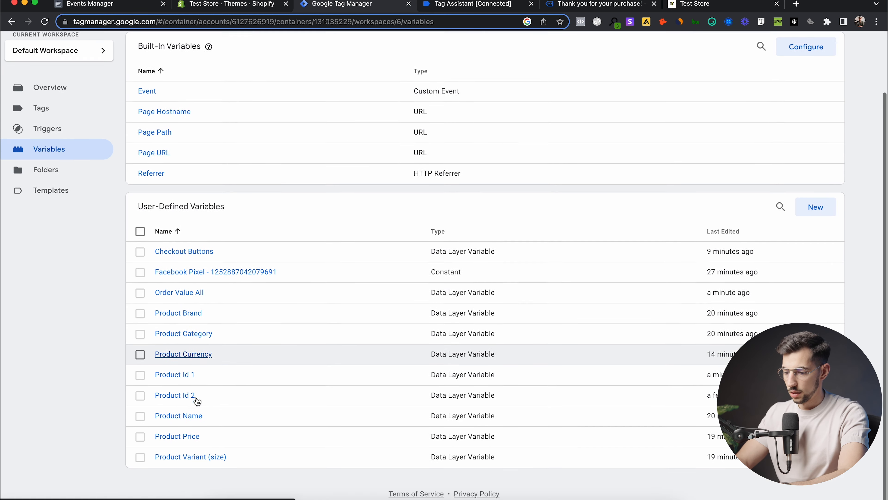
pyautogui.click(189, 417)
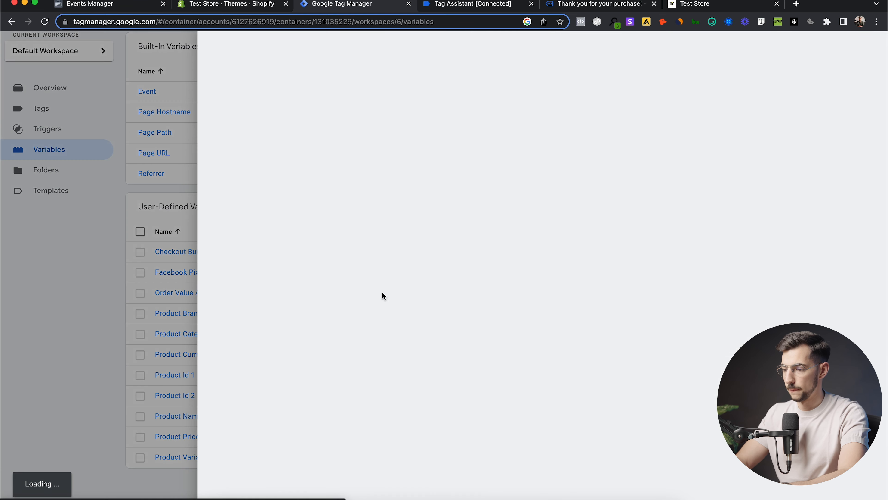
pyautogui.click(299, 48)
pyautogui.write('1')
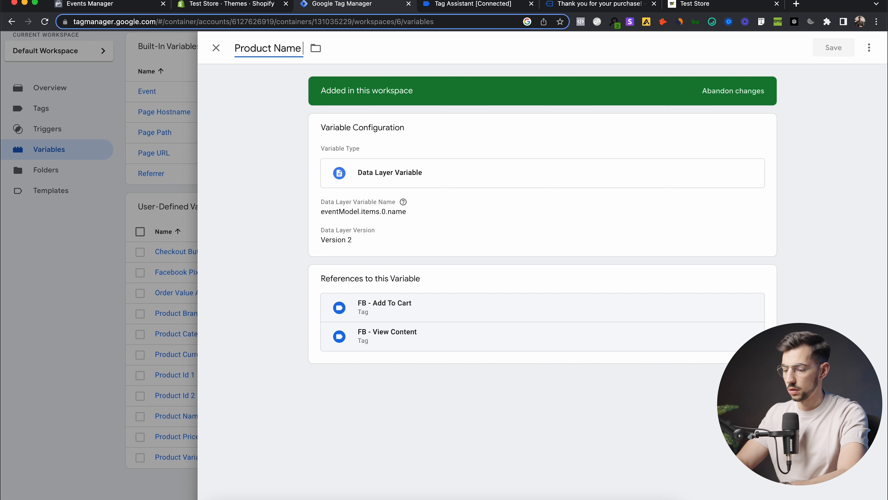
pyautogui.click(852, 54)
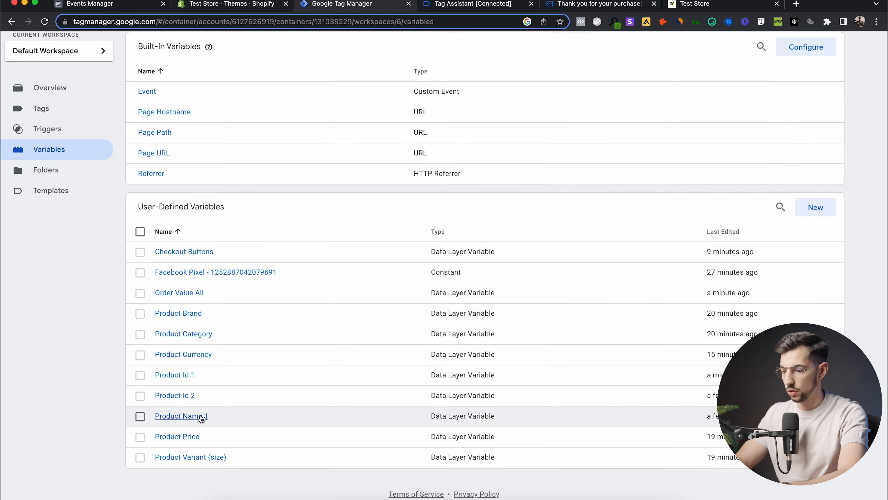
# Step: Copy the Product Name 1 variable and name the duplicate Product Name 2
pyautogui.click(202, 416)
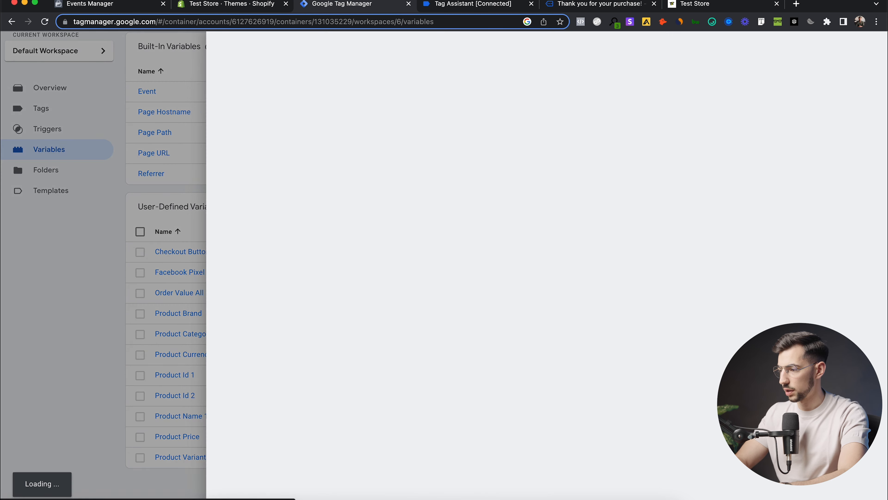
pyautogui.click(869, 47)
pyautogui.click(838, 73)
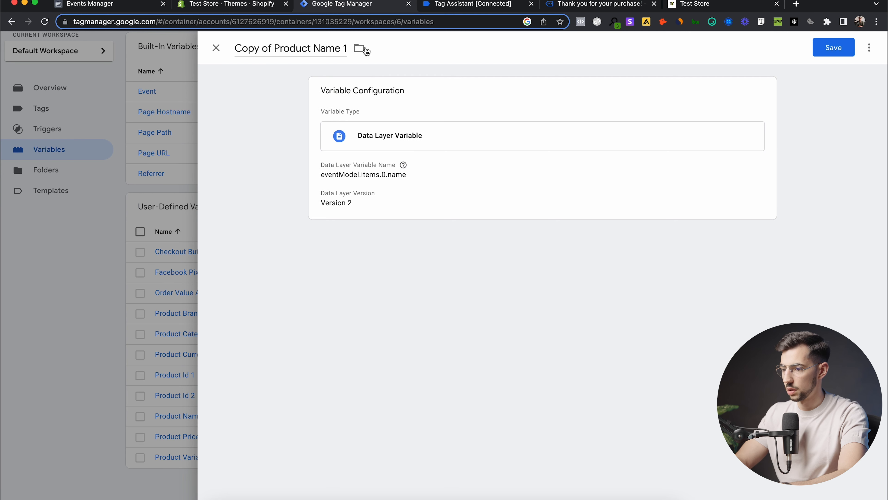
pyautogui.click(270, 43)
pyautogui.moveTo(274, 48); pyautogui.dragTo(235, 48)
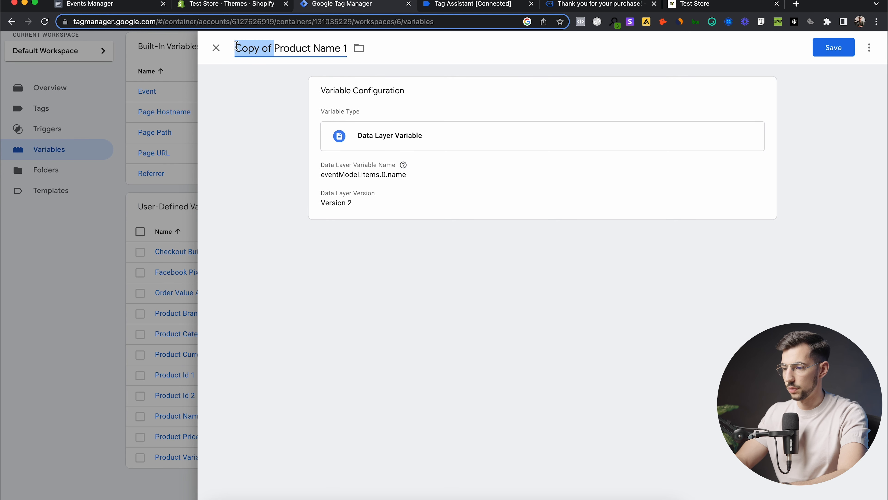
pyautogui.press('BackSpace')
pyautogui.click(309, 49)
pyautogui.click(302, 48)
pyautogui.click(303, 46)
pyautogui.press('BackSpace')
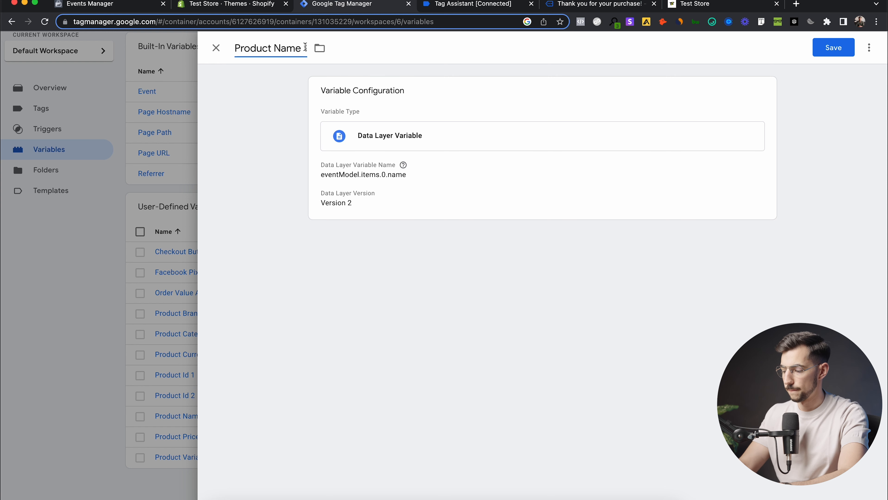
pyautogui.write('2')
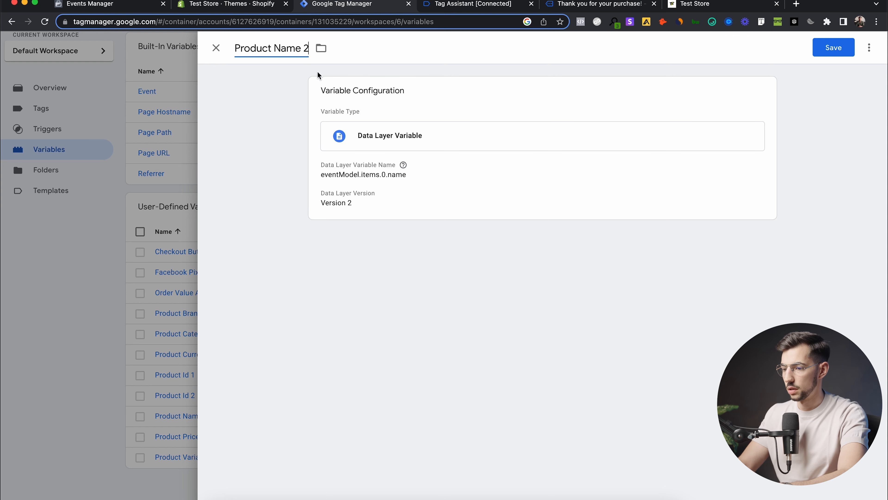
# Step: Set Product Name 2's data layer variable name to eventModel.items.1.name and save the variable
pyautogui.click(658, 106)
pyautogui.click(391, 194)
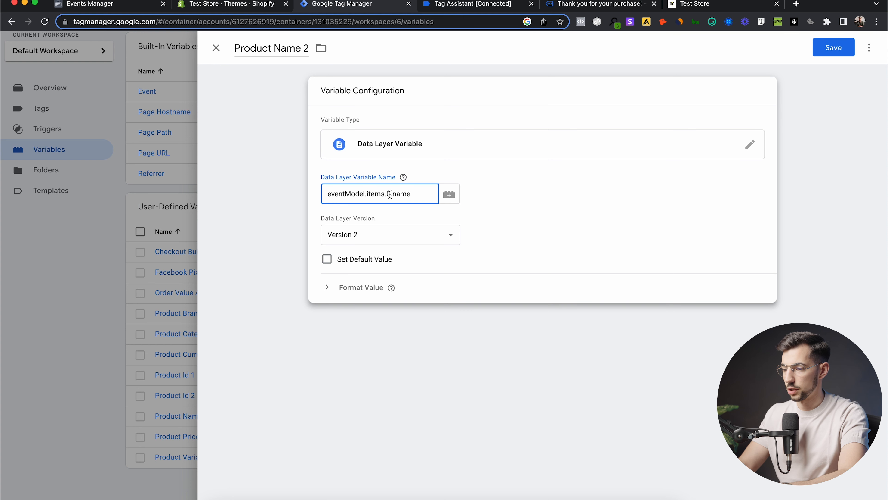
pyautogui.press('BackSpace')
pyautogui.write('1')
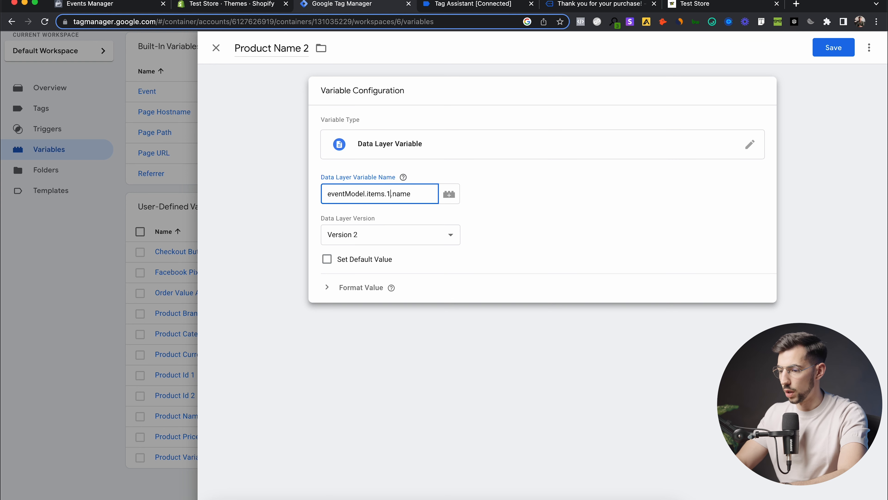
pyautogui.click(832, 53)
pyautogui.click(832, 49)
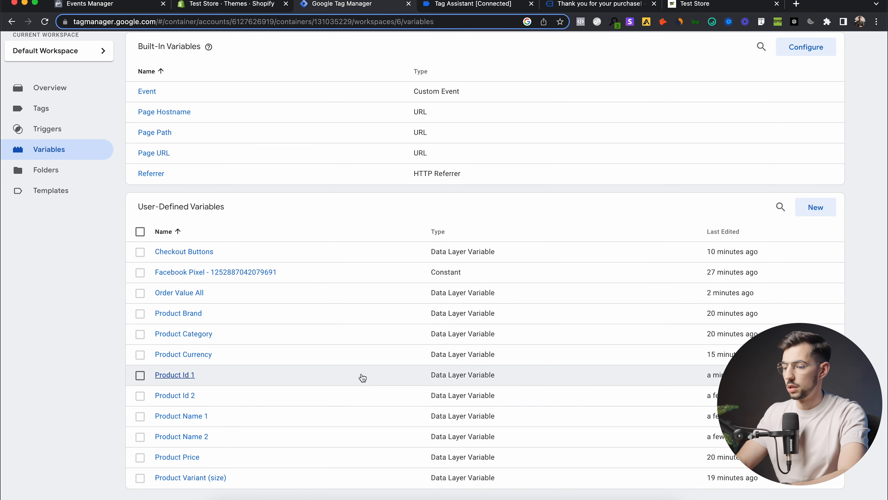
pyautogui.scroll(-1, 304, 433)
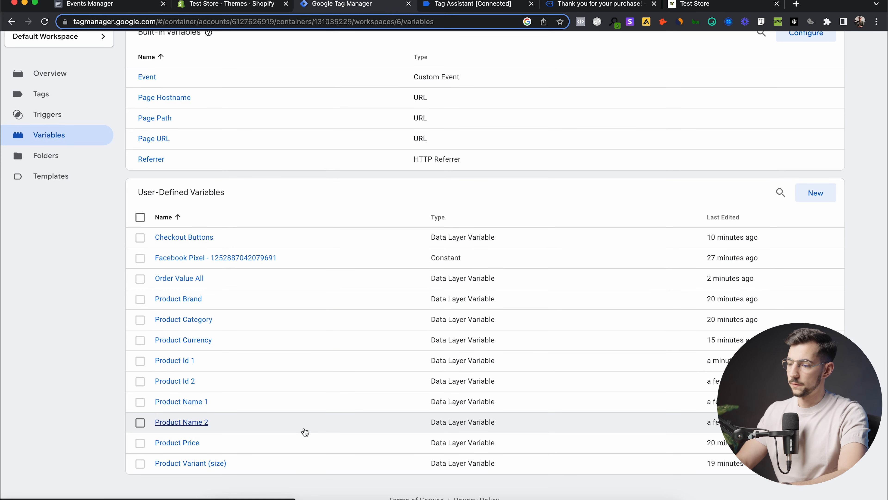
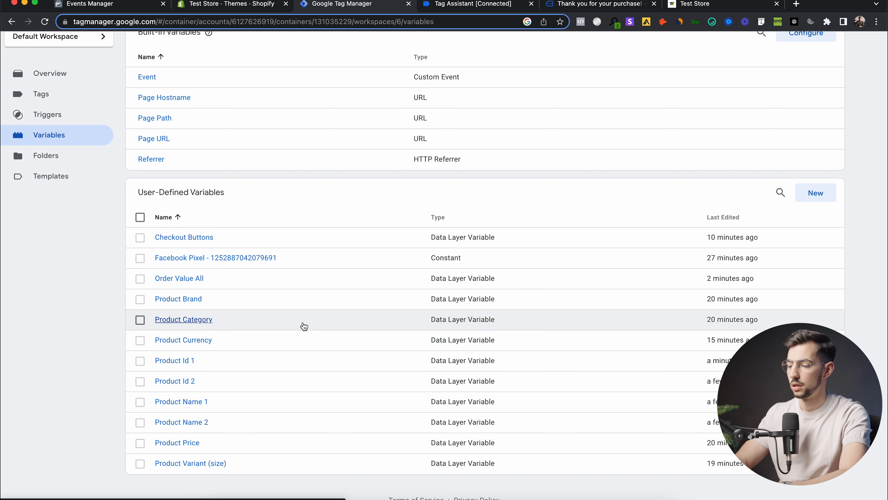
# Step: Create a new trigger of the Custom Event type in the Tag Manager workspace
pyautogui.scroll(3, 385, 398)
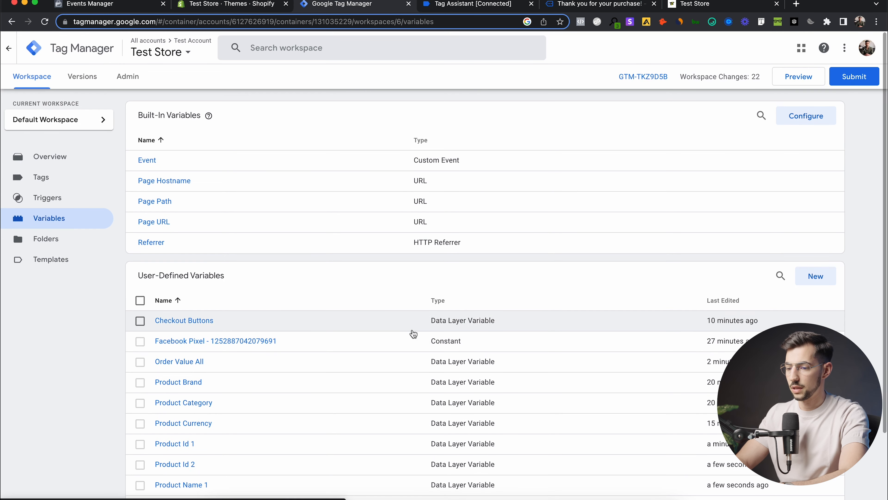
pyautogui.click(70, 200)
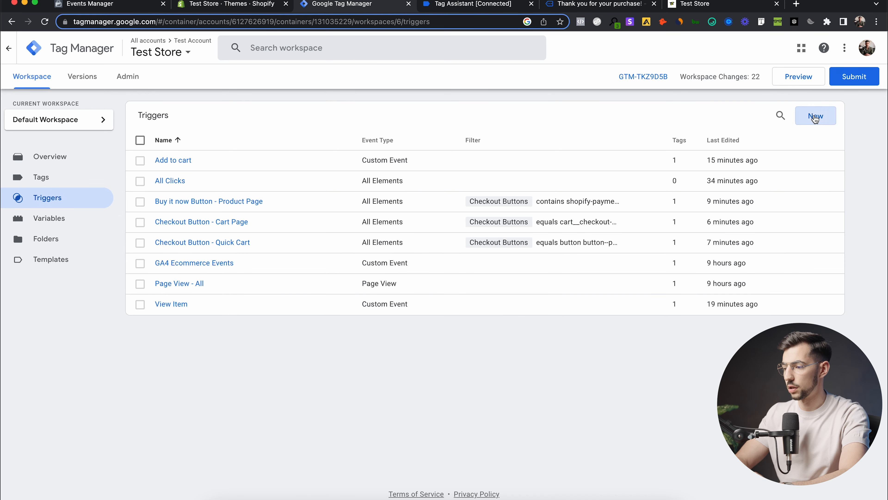
pyautogui.click(815, 118)
pyautogui.click(625, 126)
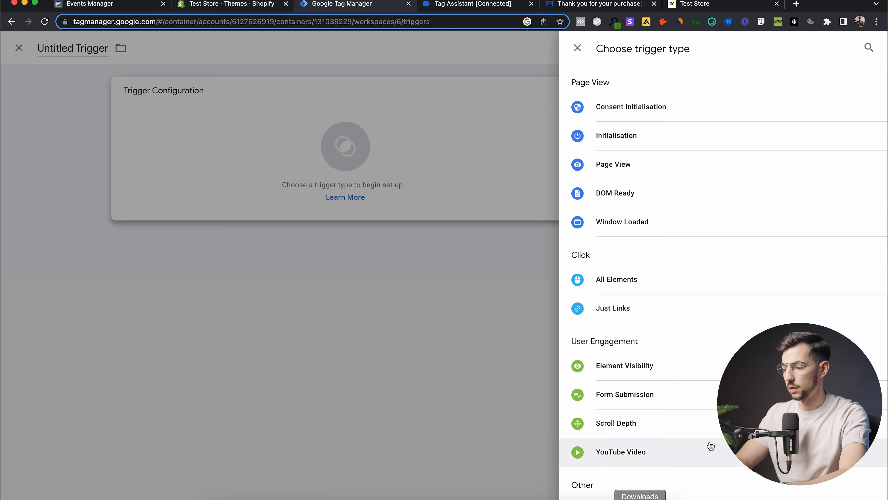
pyautogui.scroll(-3, 700, 444)
pyautogui.click(666, 408)
# Step: Copy the event name purchase from Tag Assistant's API call and enter it as the custom event trigger's event name
pyautogui.click(393, 196)
pyautogui.click(485, 3)
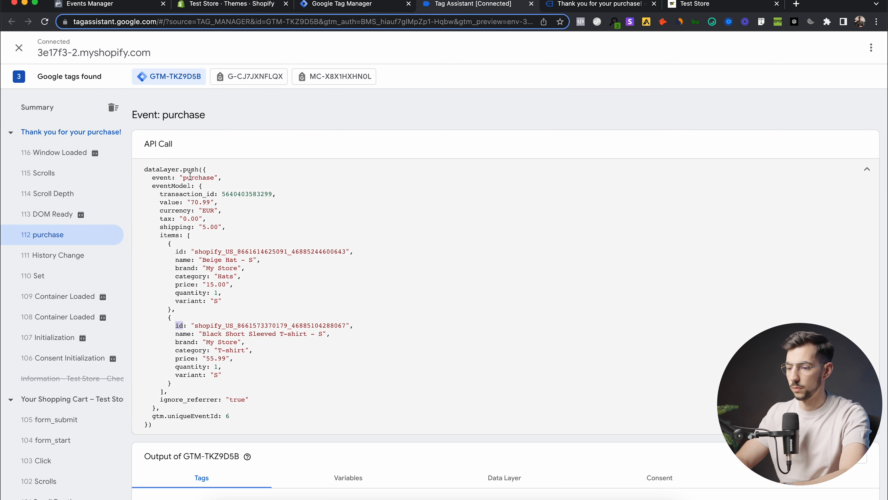
pyautogui.moveTo(185, 177); pyautogui.dragTo(211, 176)
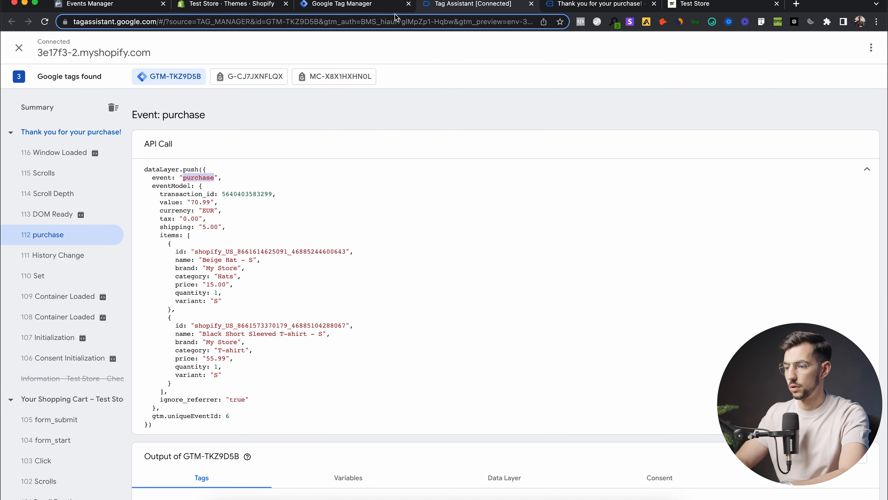
pyautogui.click(379, 5)
pyautogui.write('purchase')
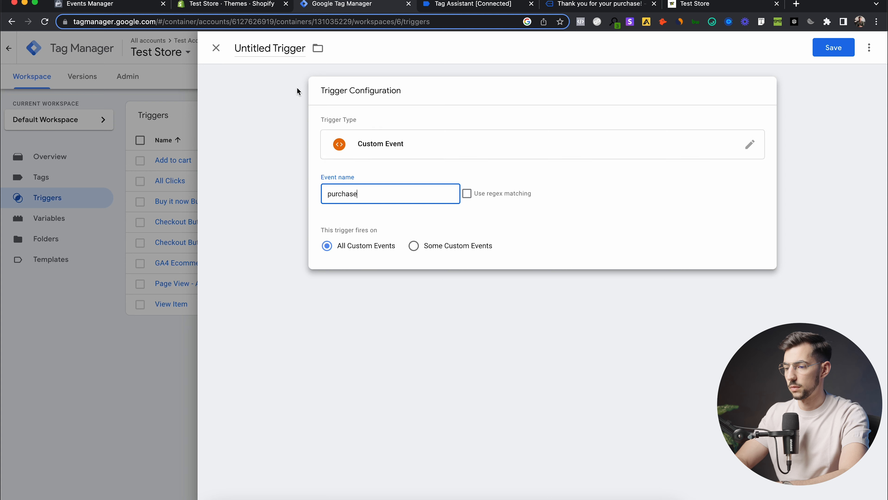
# Step: Name the new custom event trigger Purchase and save it
pyautogui.click(281, 48)
pyautogui.doubleClick(282, 48)
pyautogui.click(281, 48)
pyautogui.tripleClick(282, 48)
pyautogui.write('Purchas')
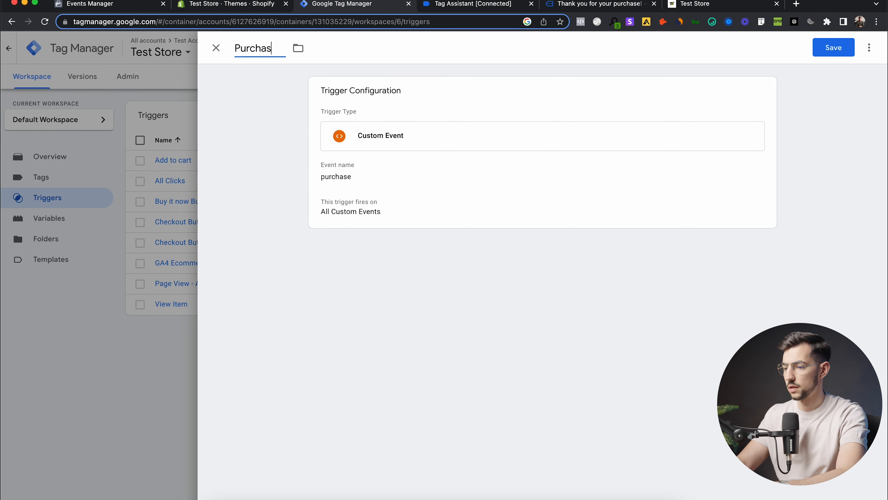
pyautogui.write('e')
pyautogui.click(839, 51)
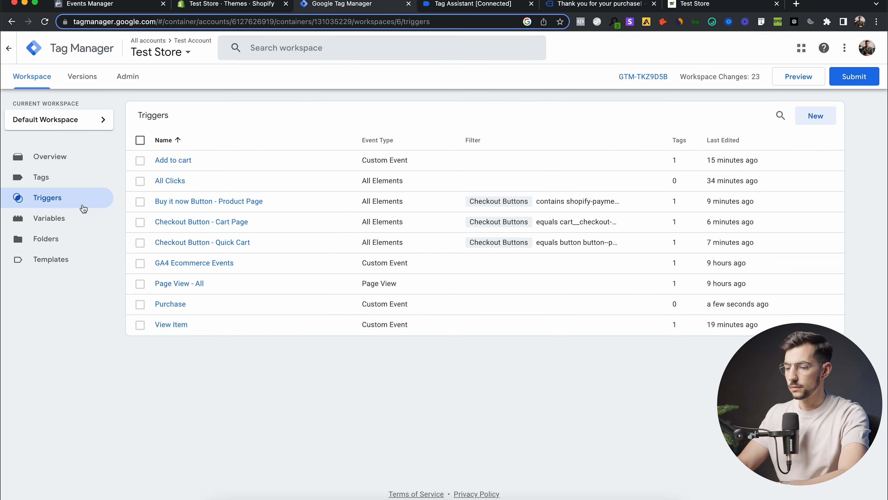
# Step: Create a new tag of the Adsmurai Facebook Pixel & Conversions API (CAPI) type
pyautogui.click(76, 179)
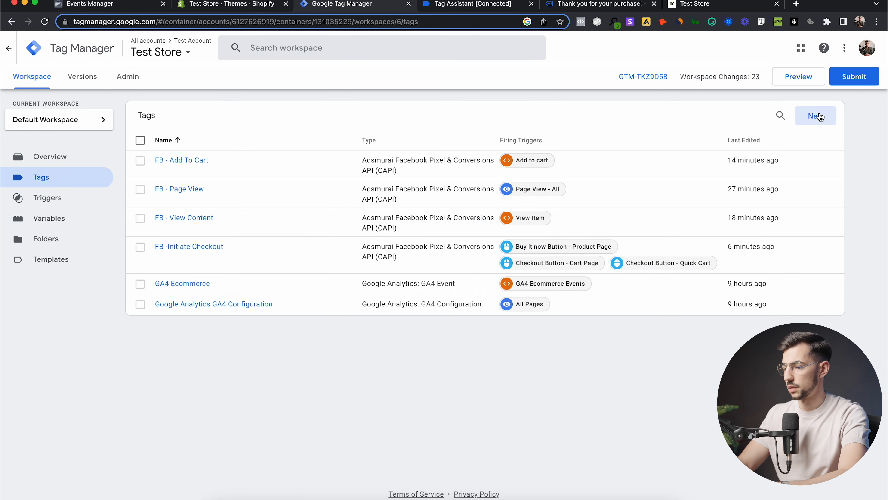
pyautogui.click(816, 116)
pyautogui.click(631, 119)
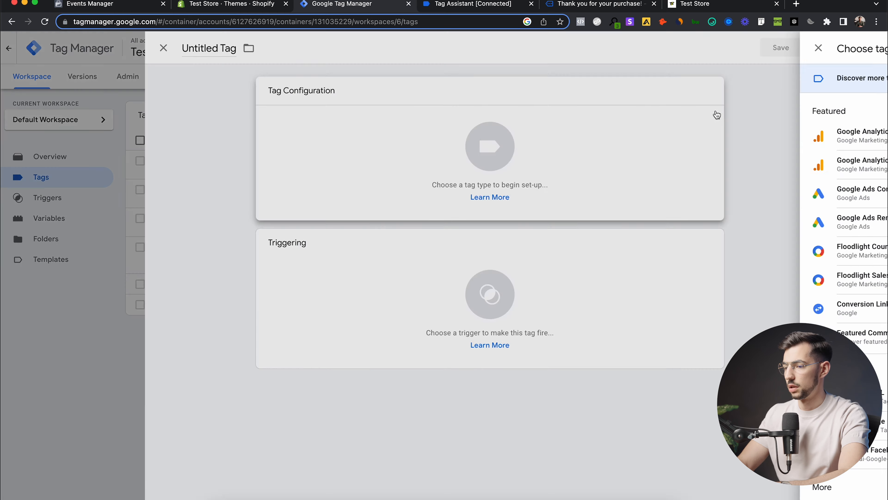
pyautogui.scroll(-3, 686, 433)
pyautogui.click(685, 339)
# Step: Set the tag's event to Purchase with the fire method Only Facebook pixel for web, and add a blank pixel ID entry
pyautogui.click(460, 249)
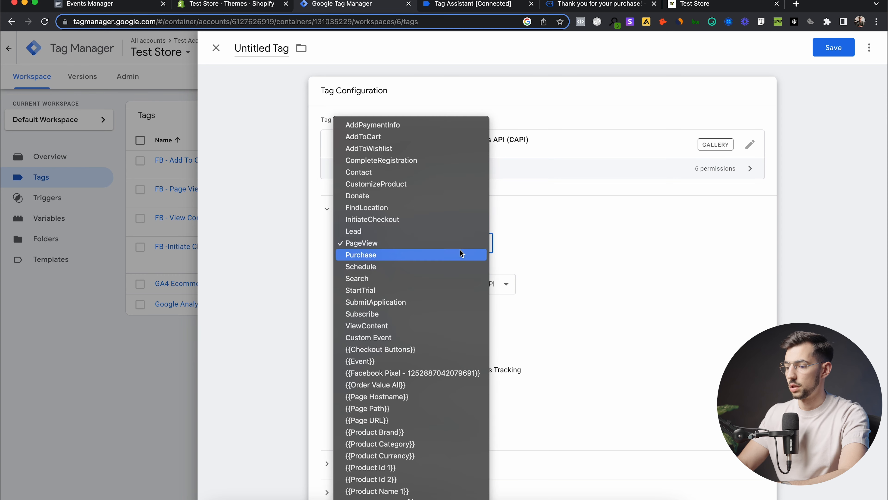
pyautogui.click(446, 254)
pyautogui.scroll(-4, 585, 288)
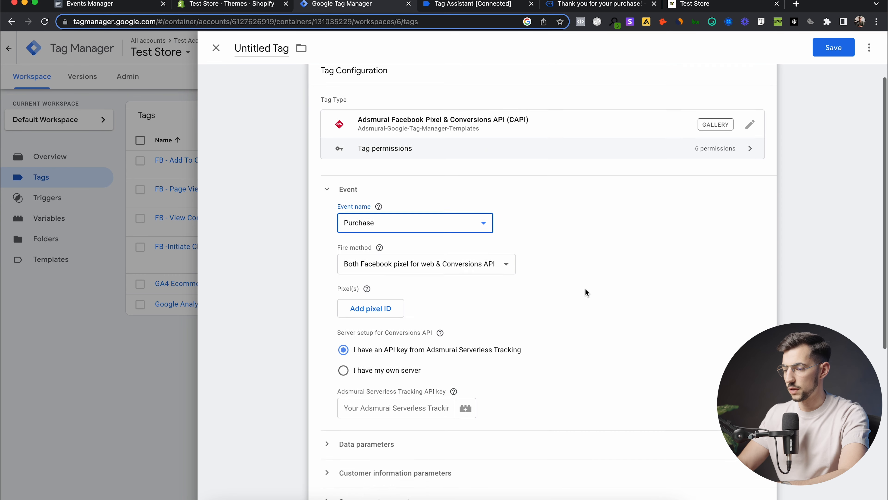
pyautogui.click(463, 150)
pyautogui.click(444, 128)
pyautogui.click(370, 195)
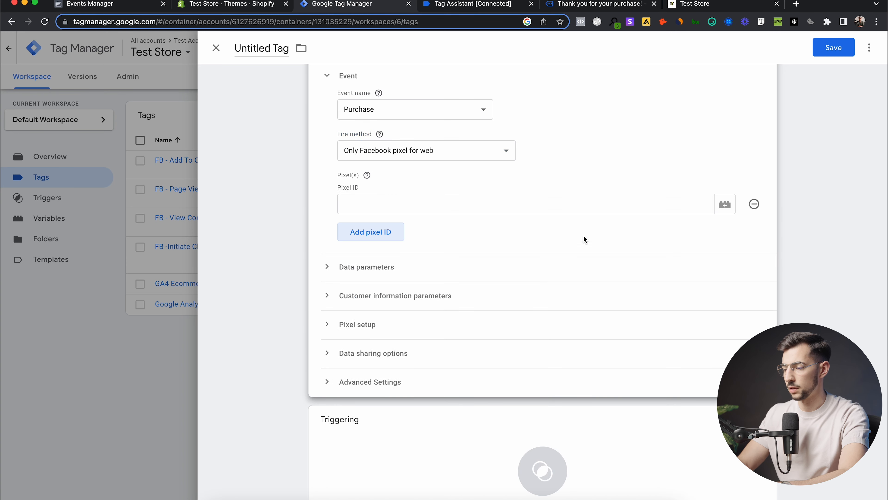
# Step: Set the tag's pixel ID to the Facebook Pixel constant variable and expand the data parameters
pyautogui.click(724, 204)
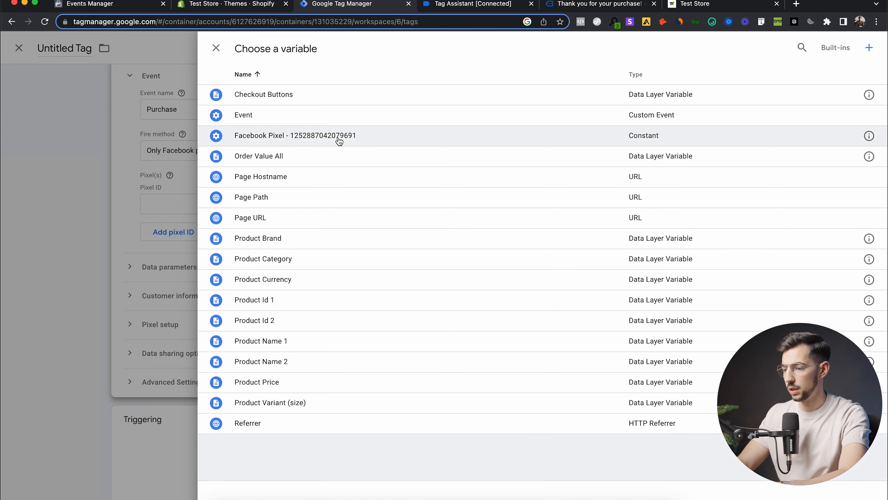
pyautogui.click(338, 140)
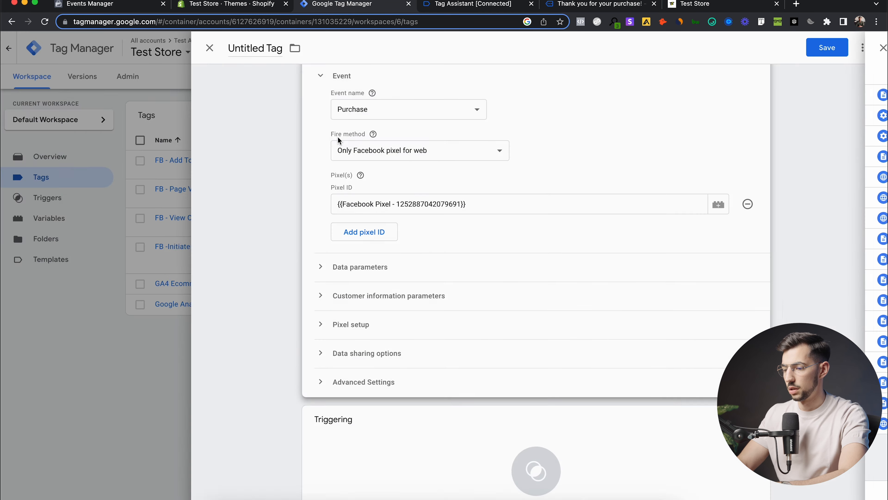
pyautogui.click(326, 268)
pyautogui.scroll(-3, 458, 279)
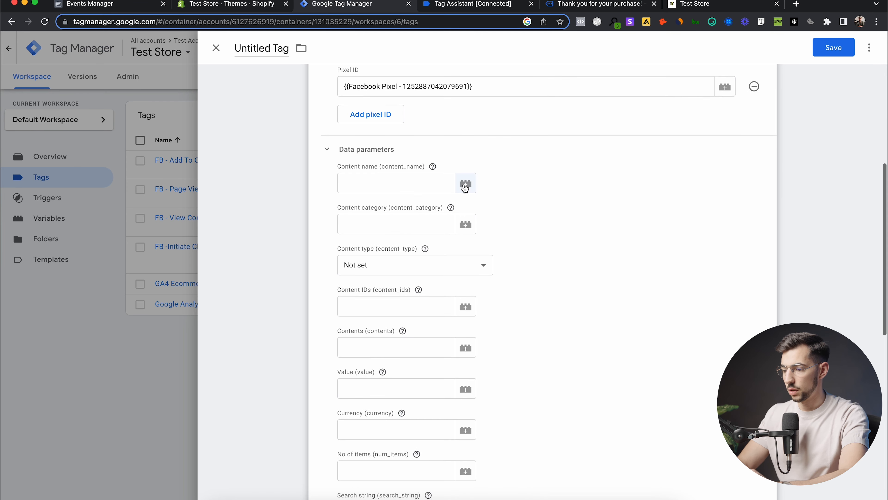
# Step: Set the content name to the variables {{Product Name 1}}; {{Product Name 2}}, separated by a semicolon and a space
pyautogui.click(465, 185)
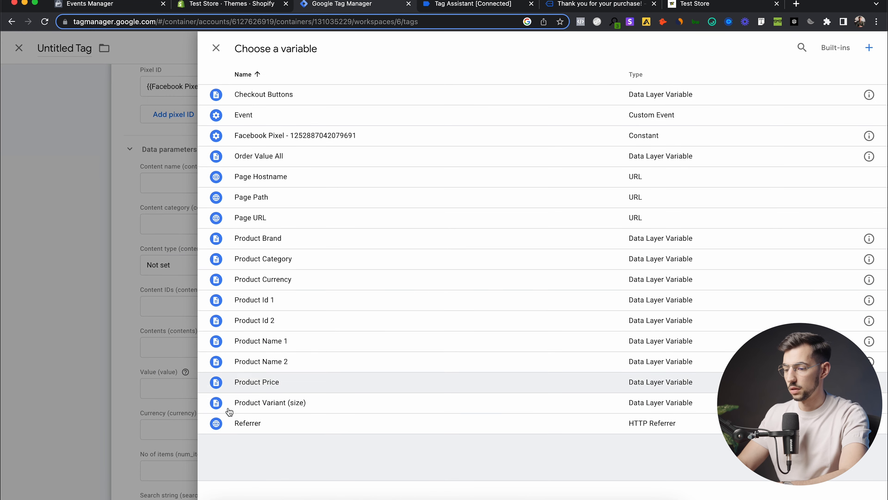
pyautogui.click(317, 345)
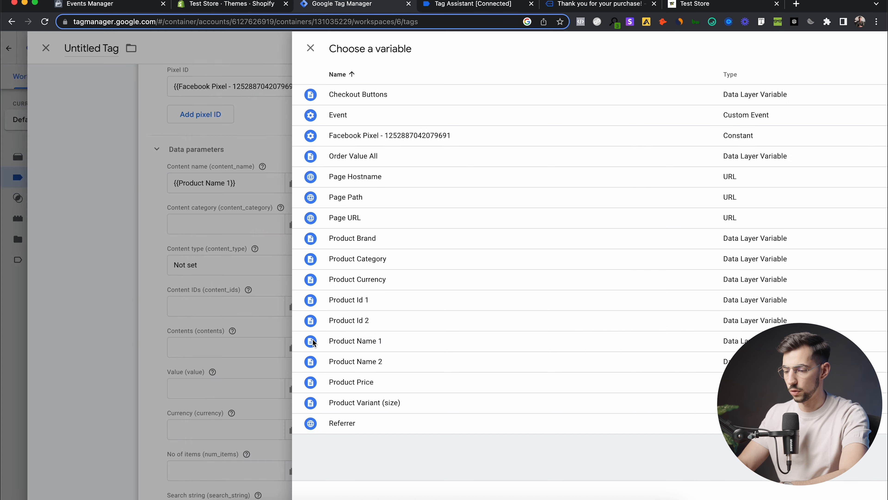
pyautogui.click(422, 184)
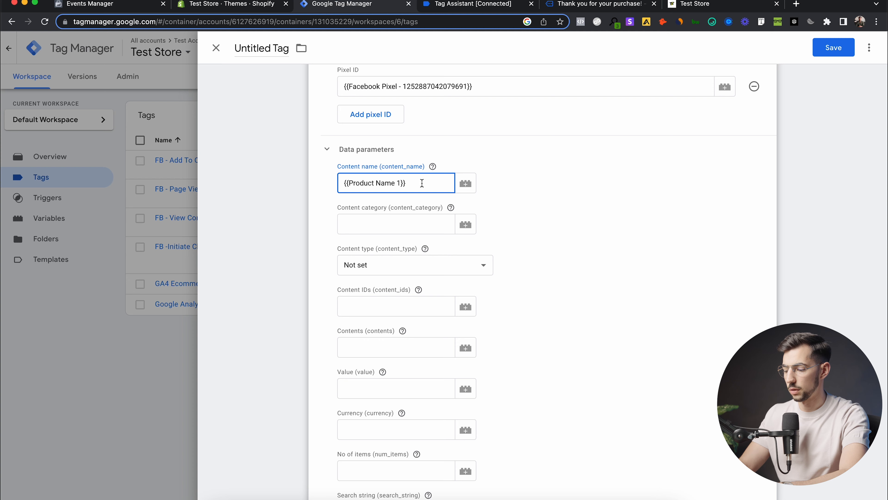
pyautogui.write(';')
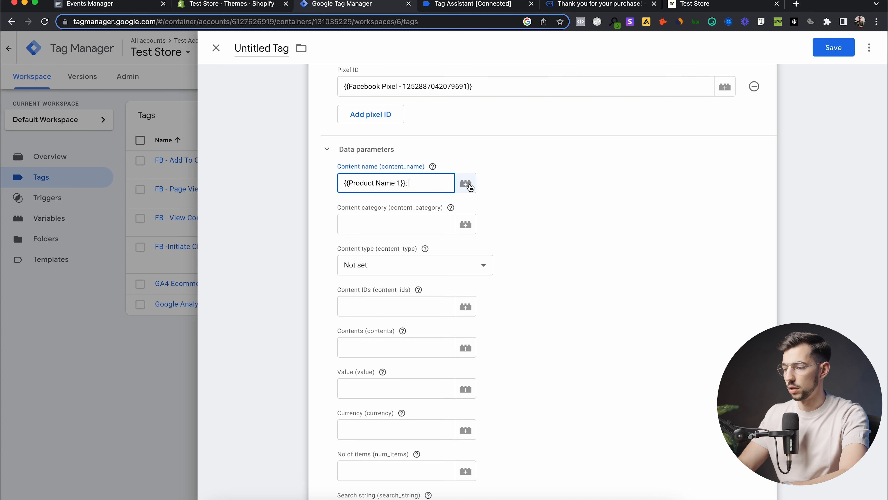
pyautogui.click(469, 185)
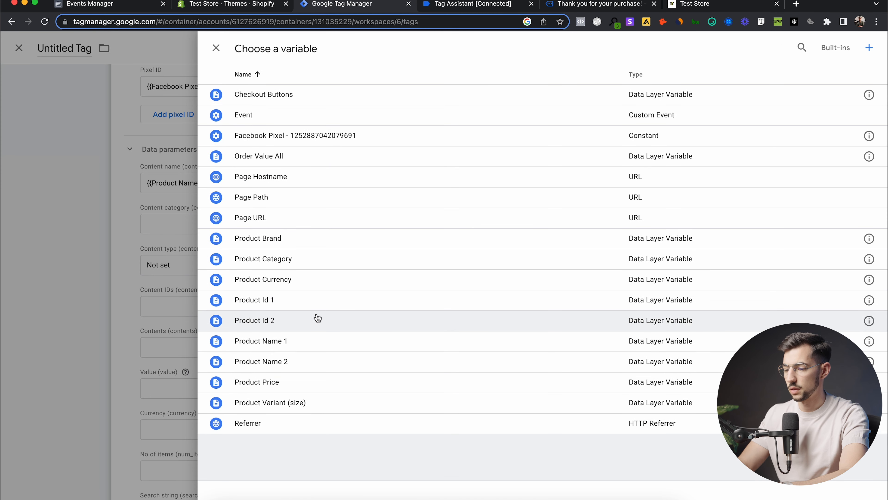
pyautogui.click(314, 363)
pyautogui.click(408, 184)
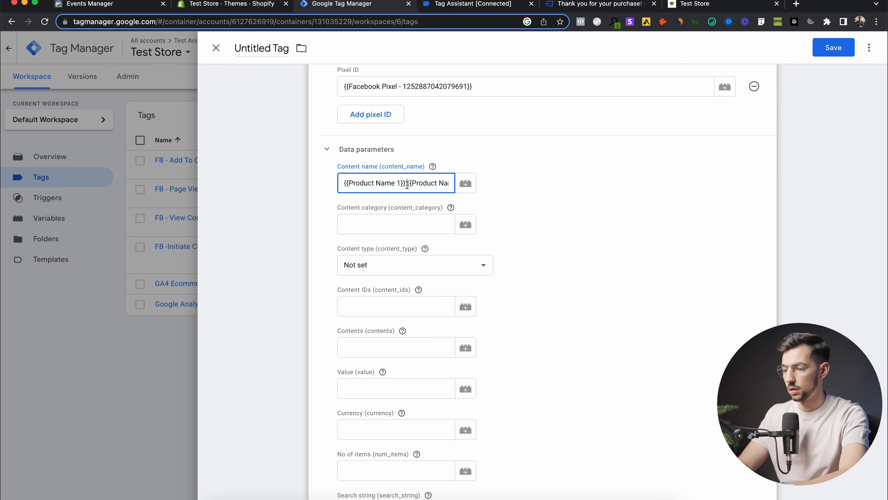
pyautogui.click(470, 208)
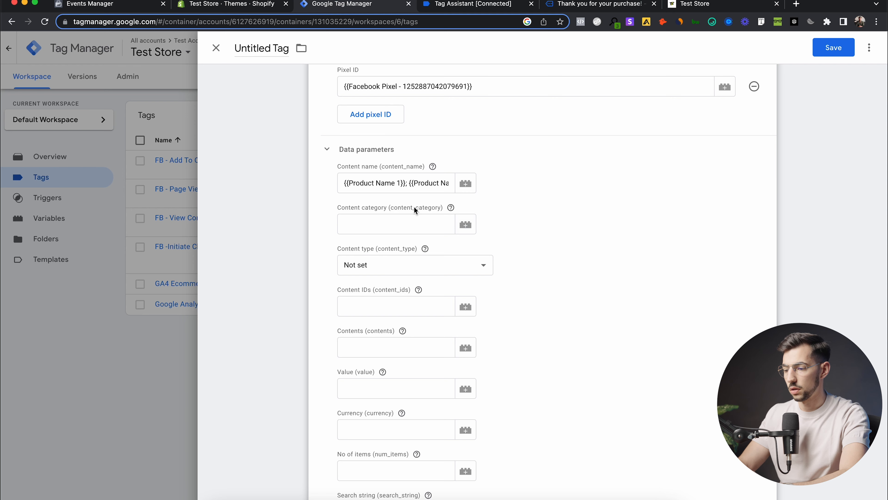
# Step: Set the tag's content category parameter to the {{Product Category}} variable
pyautogui.click(467, 224)
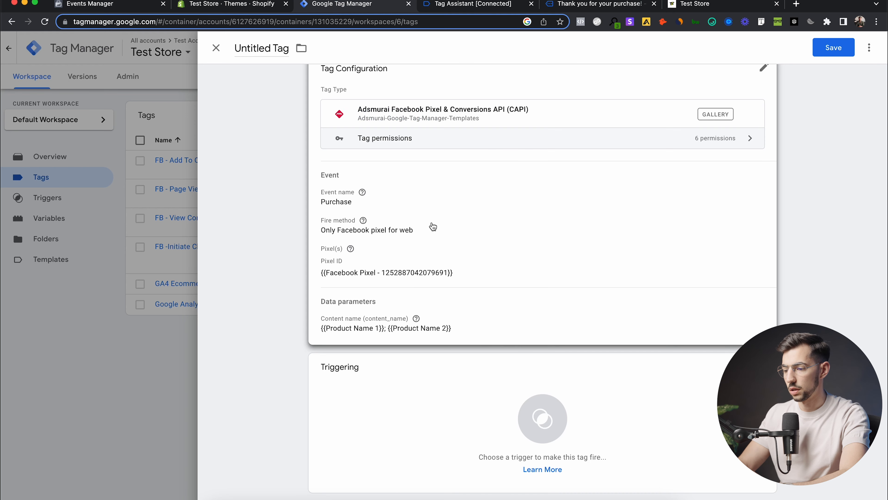
pyautogui.click(535, 207)
pyautogui.click(466, 326)
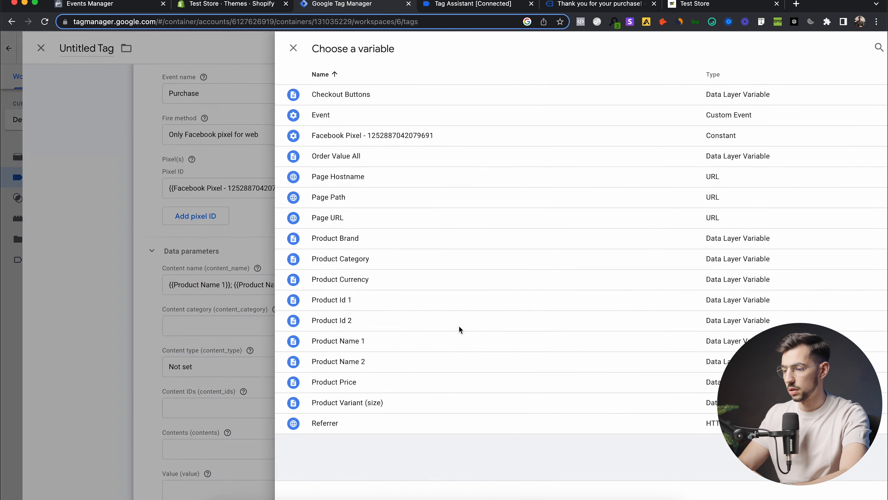
pyautogui.click(341, 266)
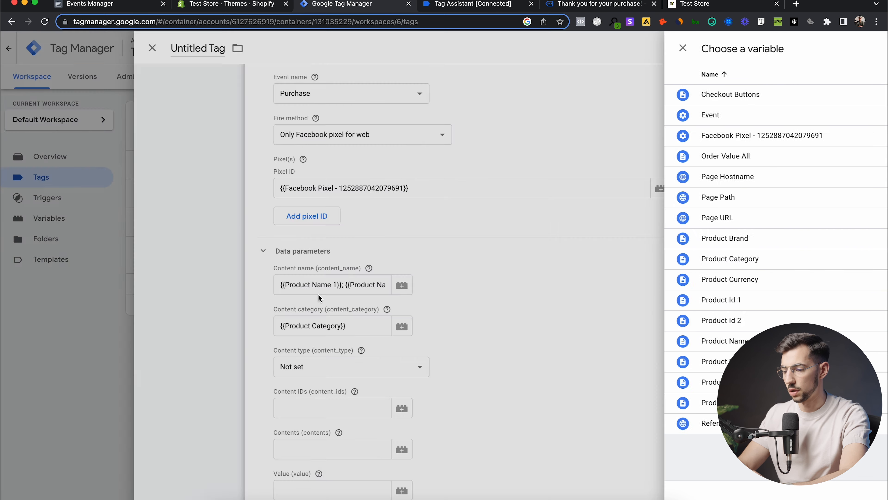
# Step: Set the content IDs parameter to the variables {{Product Id 1}}; {{Product Id 2}}, separated by a semicolon and a space
pyautogui.scroll(-1, 317, 298)
pyautogui.scroll(-1, 490, 214)
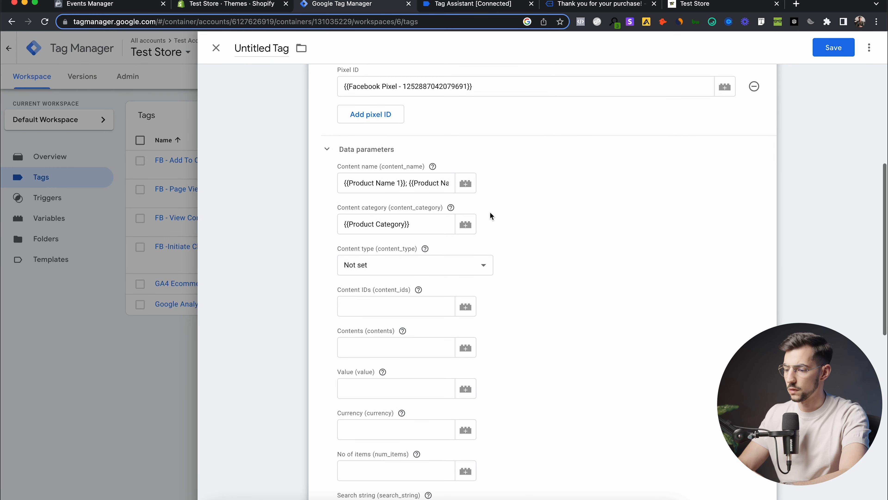
pyautogui.scroll(-1, 527, 218)
pyautogui.scroll(-2, 504, 285)
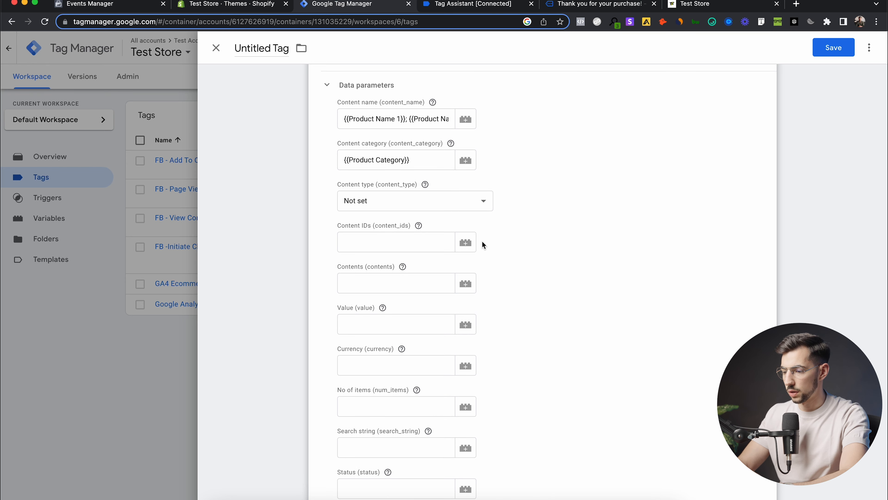
pyautogui.click(471, 247)
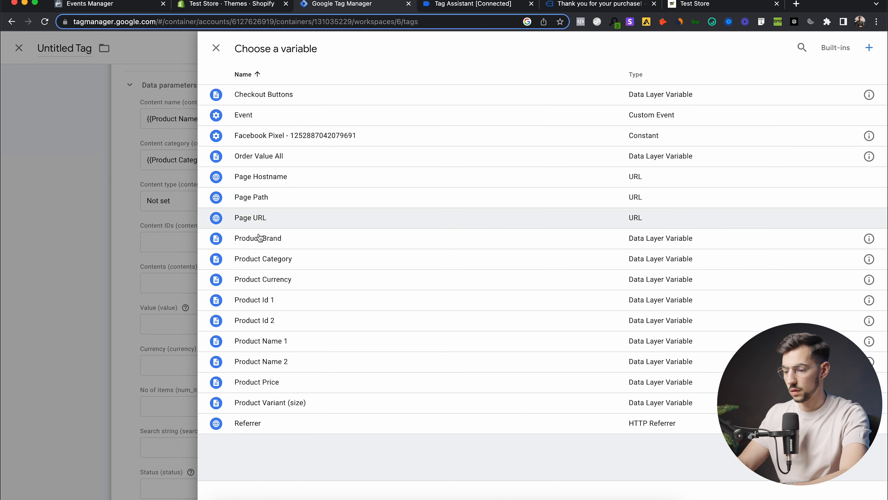
pyautogui.click(319, 304)
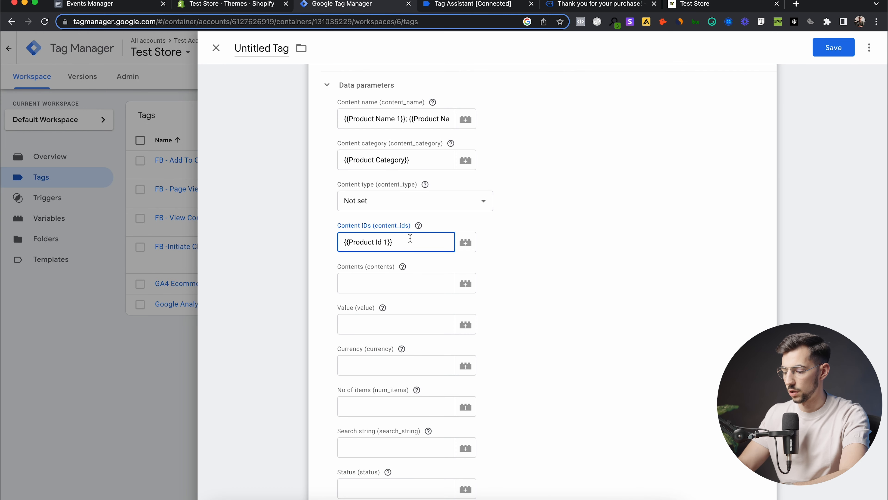
pyautogui.click(470, 245)
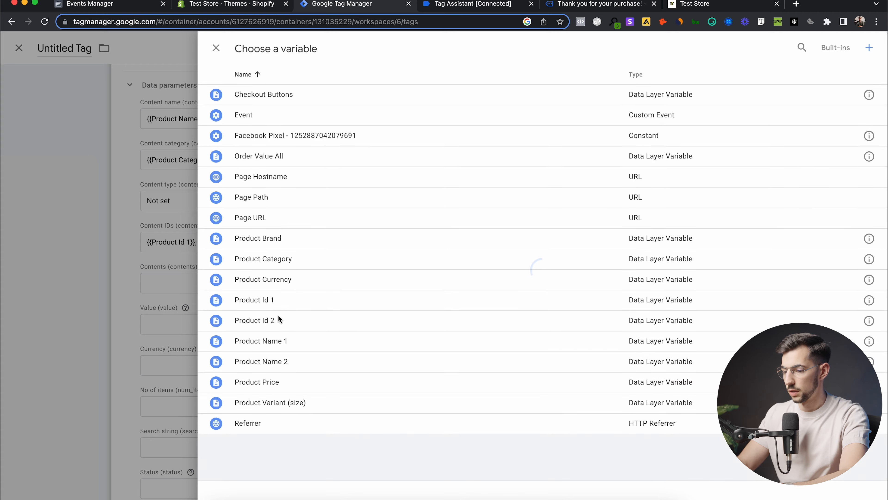
pyautogui.click(296, 325)
pyautogui.click(396, 242)
pyautogui.click(381, 296)
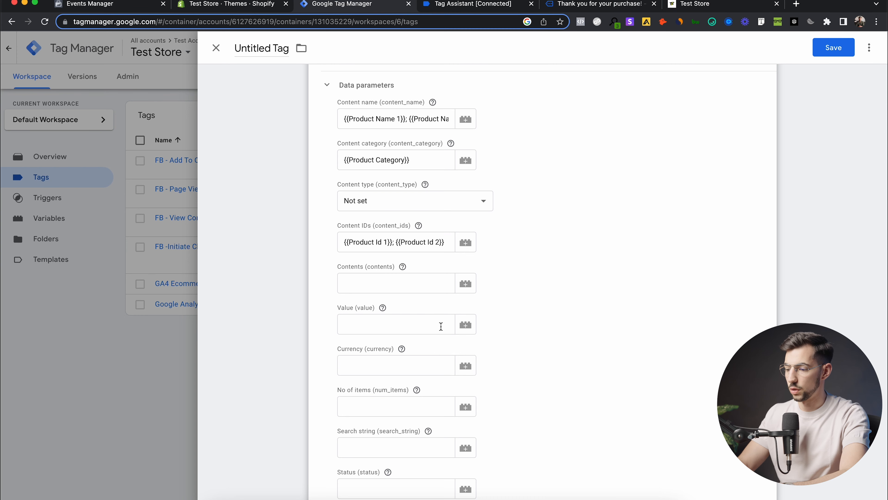
# Step: Set the value parameter to {{Order Value All}} and the currency parameter to {{Product Currency}}
pyautogui.click(467, 324)
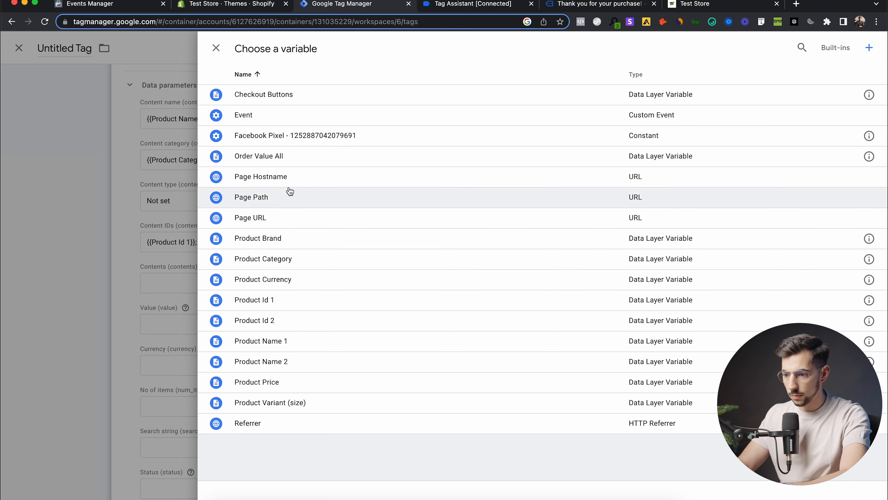
pyautogui.click(295, 158)
pyautogui.scroll(-2, 501, 312)
pyautogui.click(464, 292)
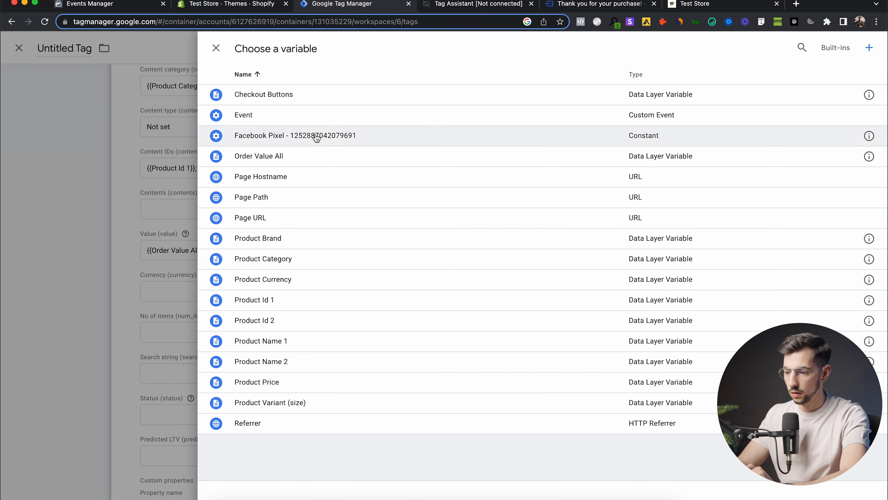
pyautogui.click(299, 286)
# Step: Assign the Purchase custom event trigger to the tag
pyautogui.scroll(-2, 550, 359)
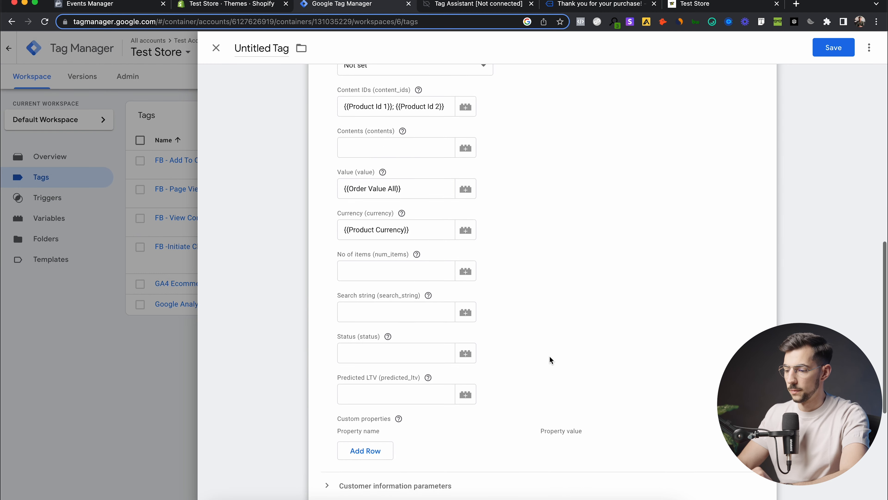
pyautogui.scroll(-2, 550, 357)
pyautogui.scroll(-5, 576, 387)
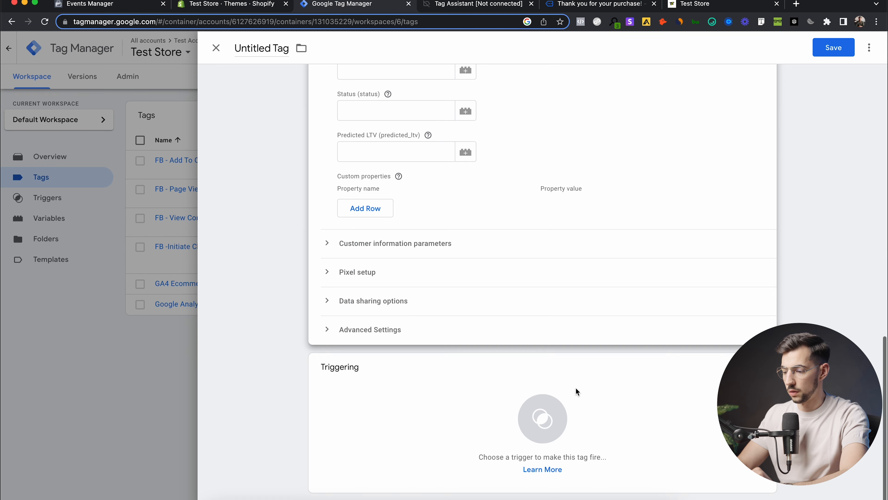
pyautogui.click(708, 381)
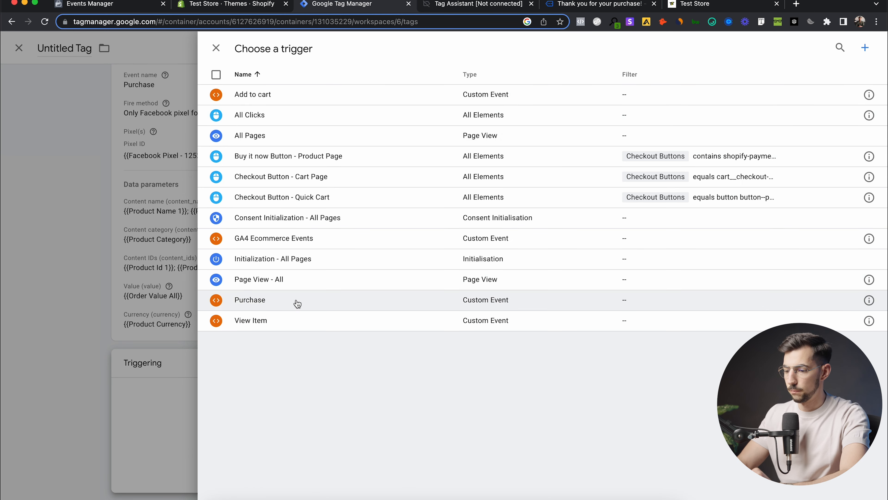
pyautogui.click(296, 300)
# Step: Name the tag FB - Purchase and save it
pyautogui.click(844, 51)
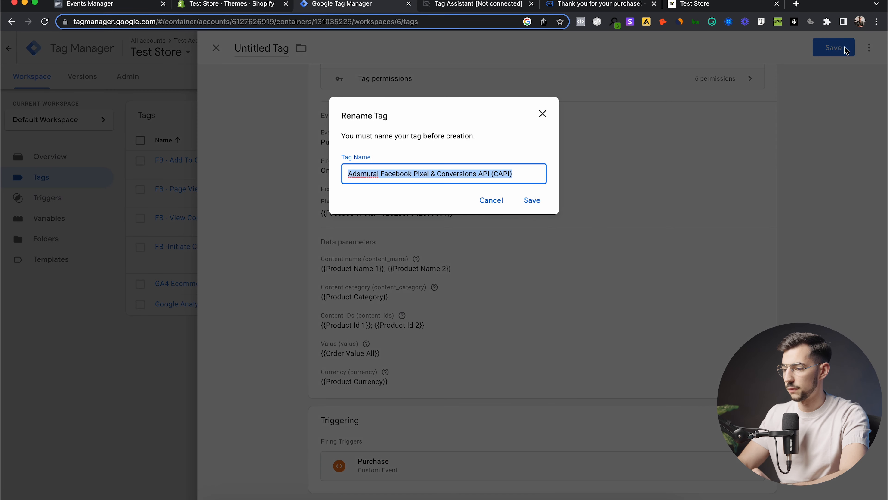
pyautogui.write('FB - Purchase')
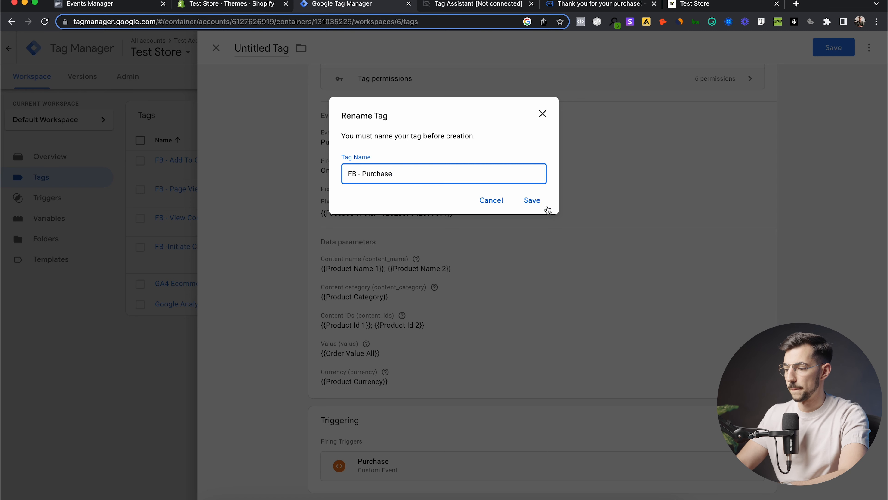
pyautogui.click(546, 206)
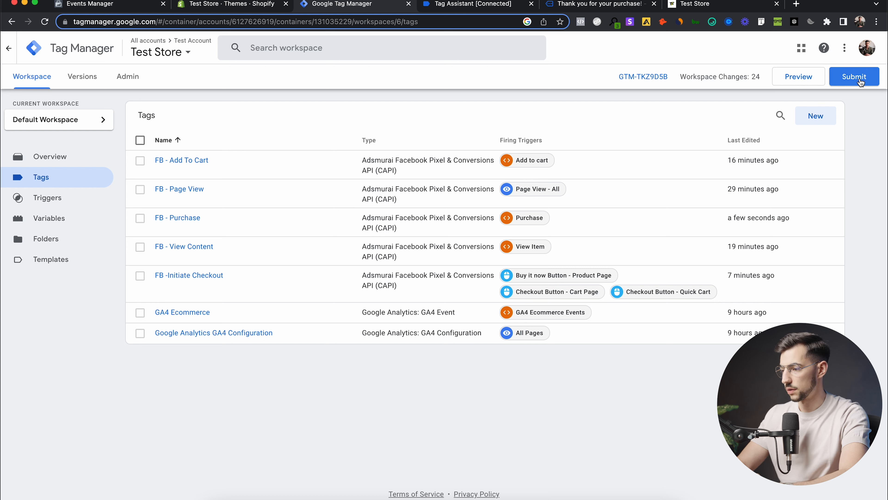
# Step: Close the old Tag Assistant and order confirmation pages, then start a new container preview connected to the Shopify test store
pyautogui.click(532, 4)
pyautogui.click(532, 5)
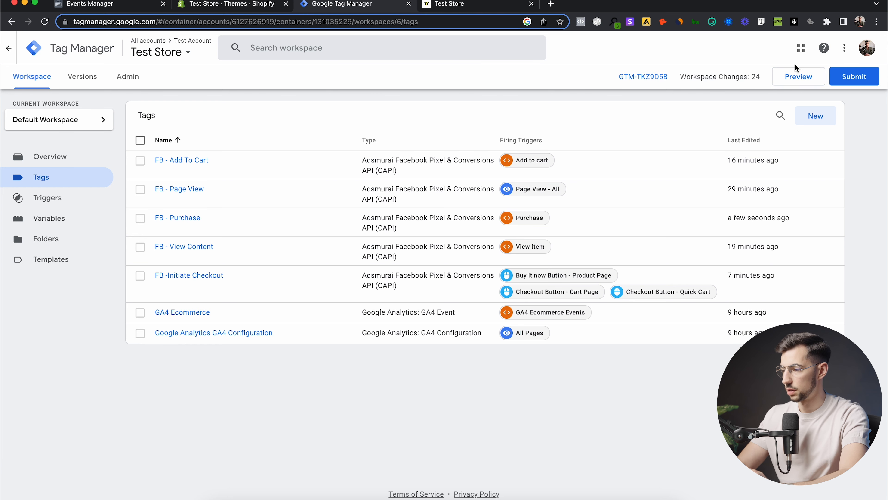
pyautogui.click(803, 77)
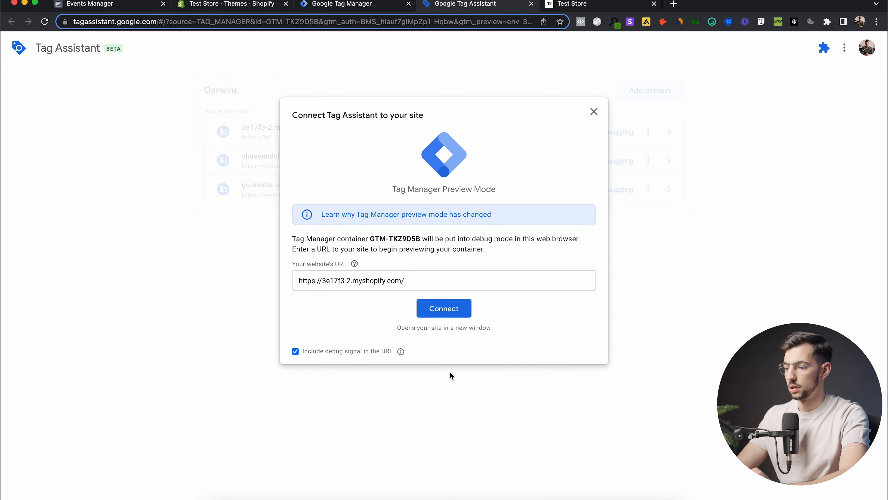
pyautogui.click(454, 307)
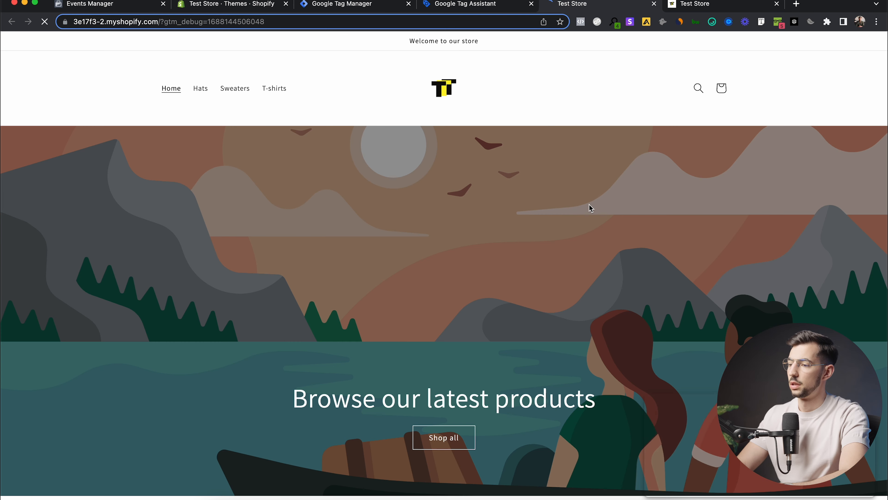
# Step: Check the store home page's events in Meta Pixel Helper and open the Black Short Sleeved T-shirt product page
pyautogui.click(581, 22)
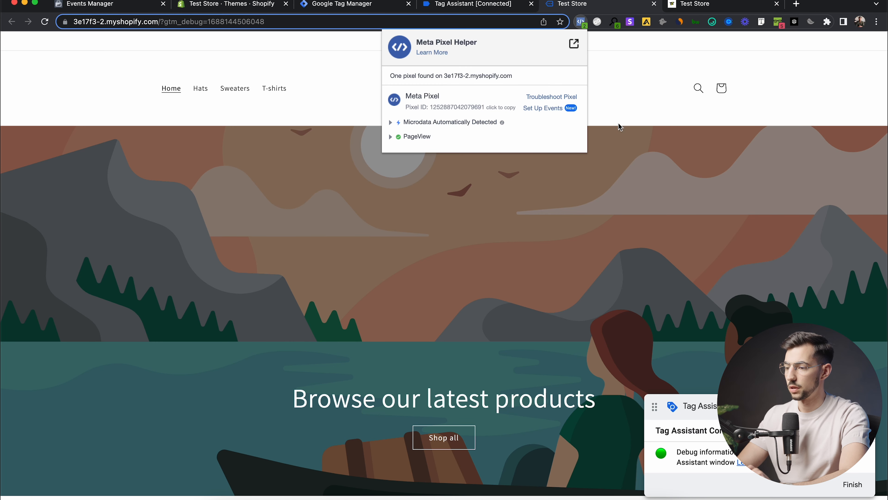
pyautogui.scroll(-10, 619, 125)
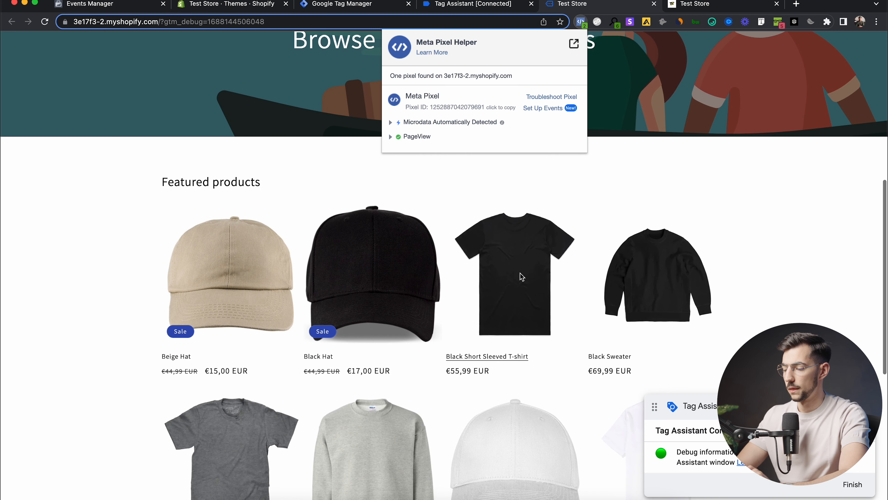
pyautogui.click(522, 276)
pyautogui.click(506, 283)
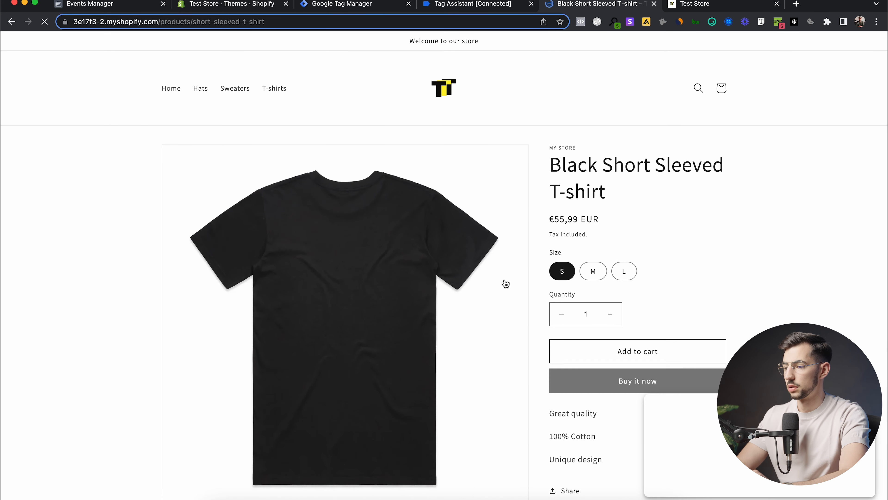
# Step: Inspect the product page's ViewContent event in Meta Pixel Helper, including its custom parameters and content_ids
pyautogui.click(581, 22)
pyautogui.click(390, 152)
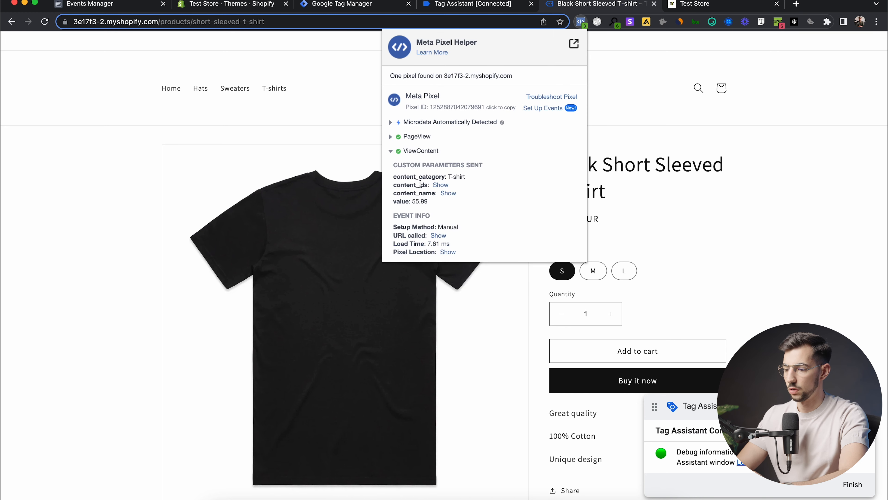
pyautogui.click(440, 185)
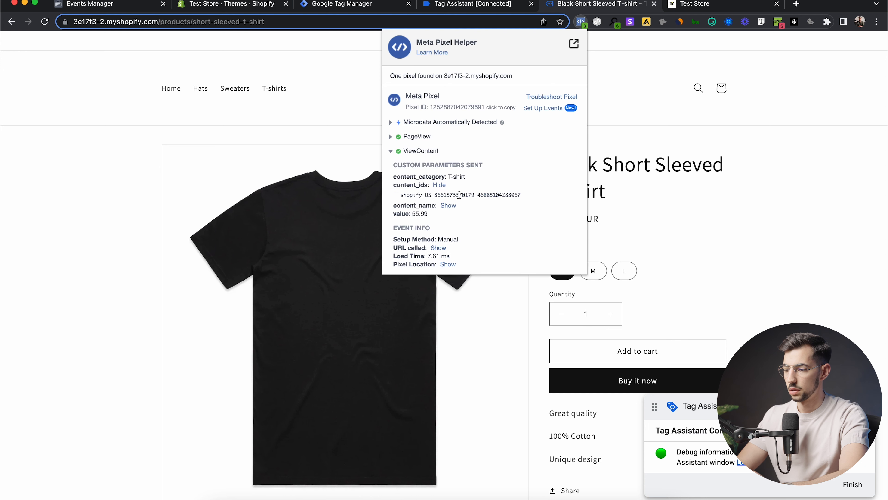
# Step: Inspect the ViewContent event's content_name parameter in Meta Pixel Helper and review the list of events on the product page
pyautogui.click(449, 206)
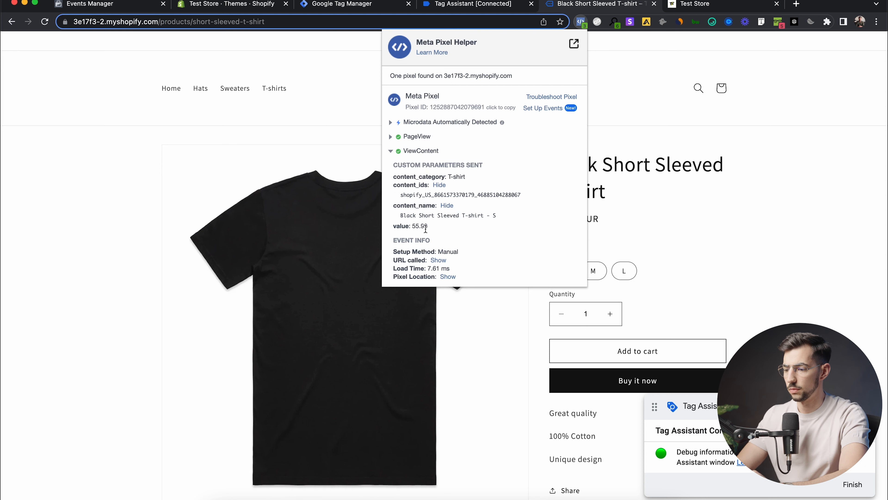
pyautogui.click(754, 186)
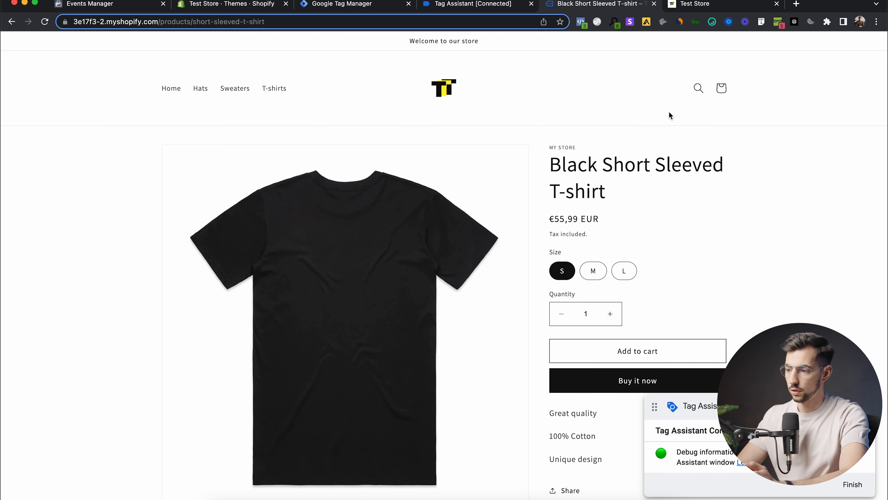
pyautogui.click(581, 22)
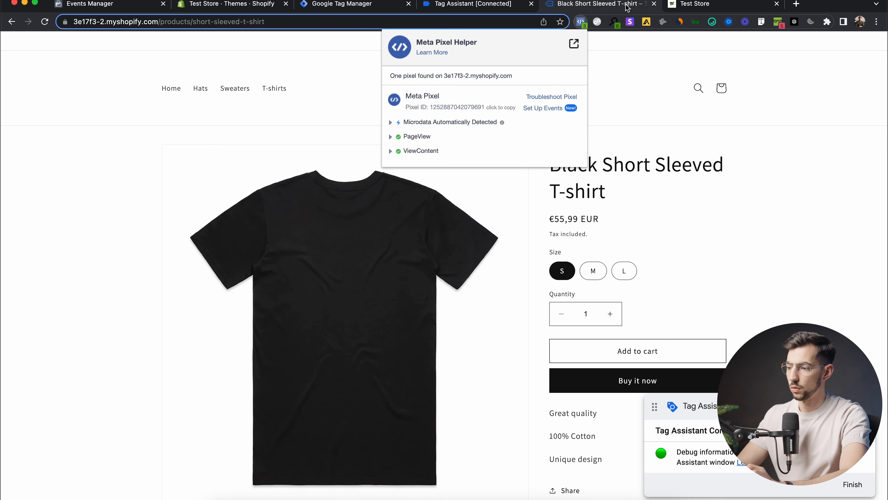
# Step: Close the Black Short Sleeved T-shirt product page and the Tag Assistant debug page, and return to the Google Tag Manager container
pyautogui.click(653, 4)
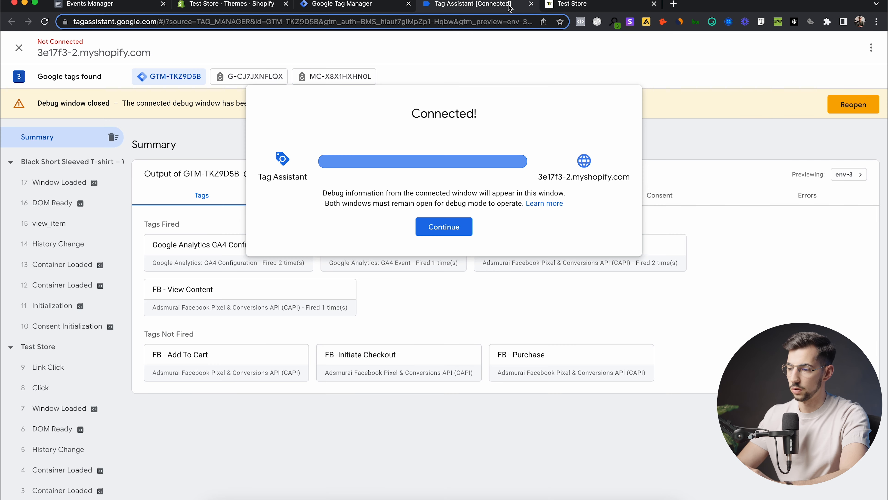
pyautogui.click(531, 4)
pyautogui.click(383, 5)
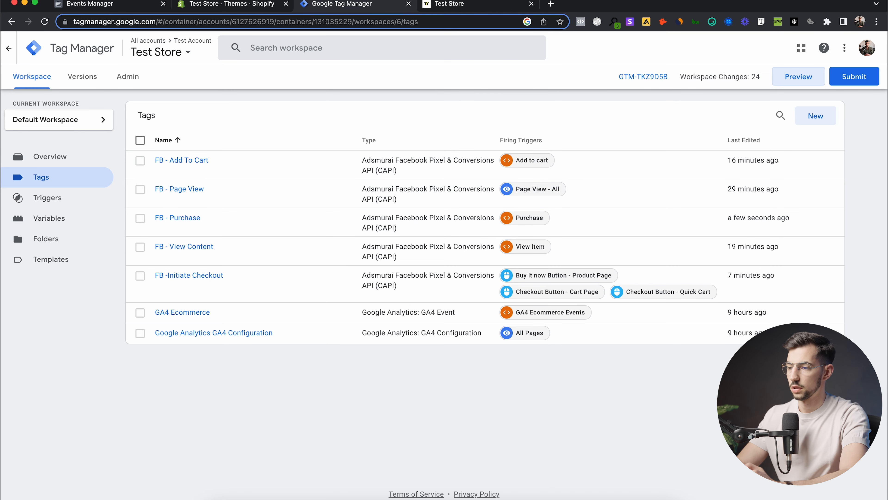
# Step: Submit the workspace changes from the overview and publish them as a new container version without a name or description
pyautogui.click(86, 160)
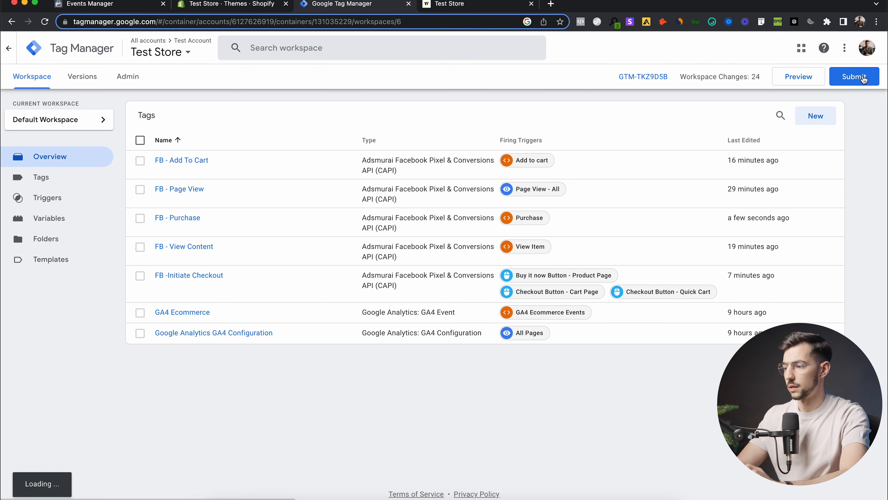
pyautogui.click(864, 80)
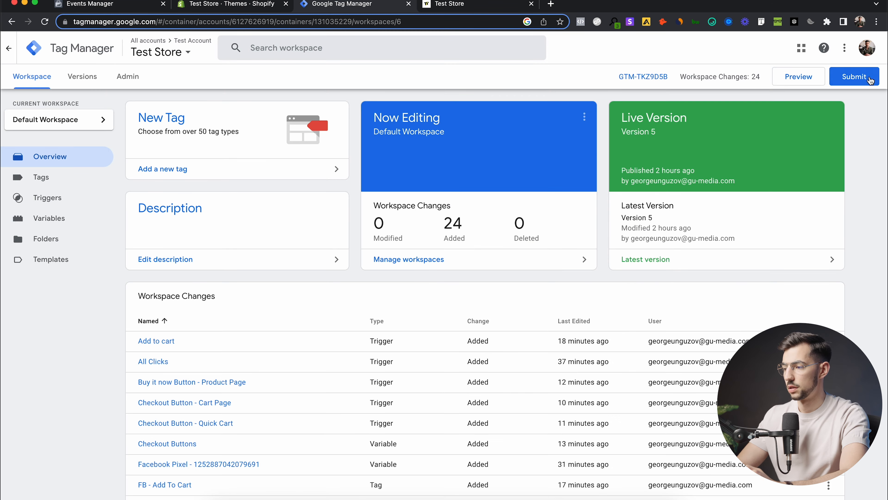
pyautogui.click(869, 81)
pyautogui.click(852, 52)
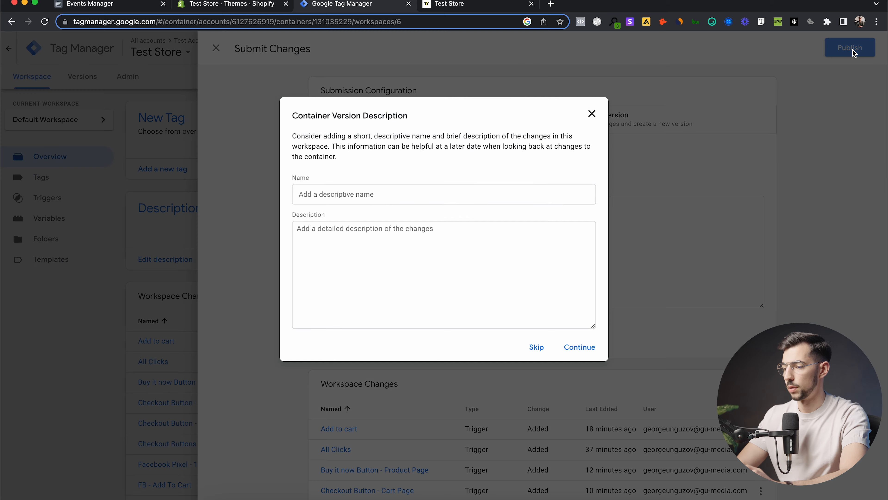
pyautogui.click(588, 347)
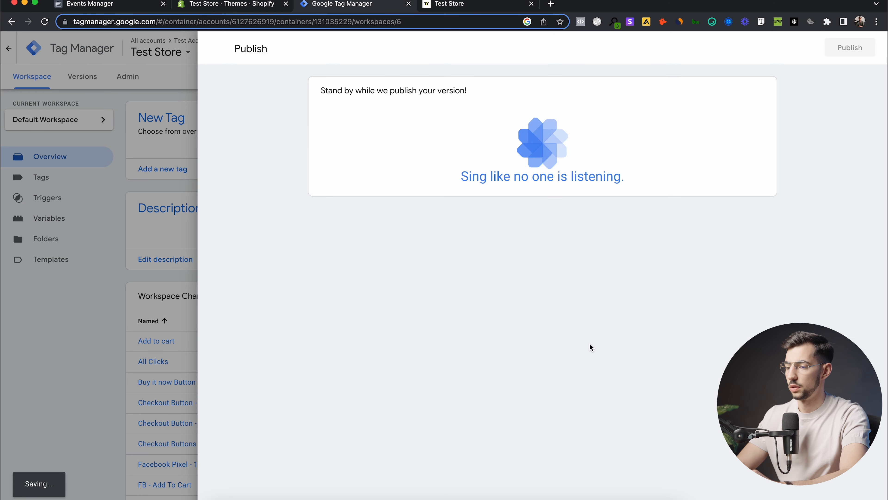